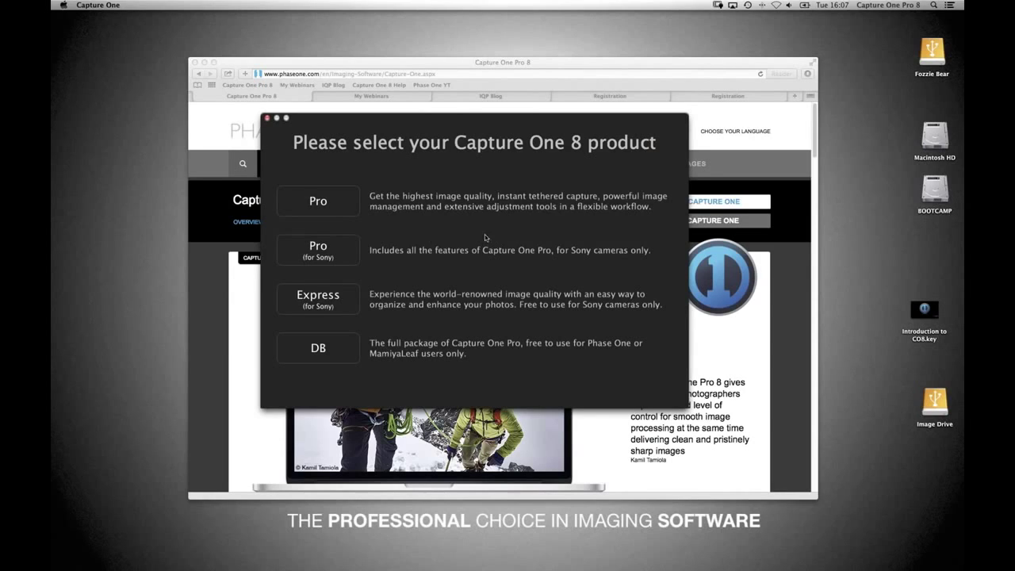
Switch to Safari and look at the Capture One Pro 8 trial download page on the Phase One website
left_click(716, 341)
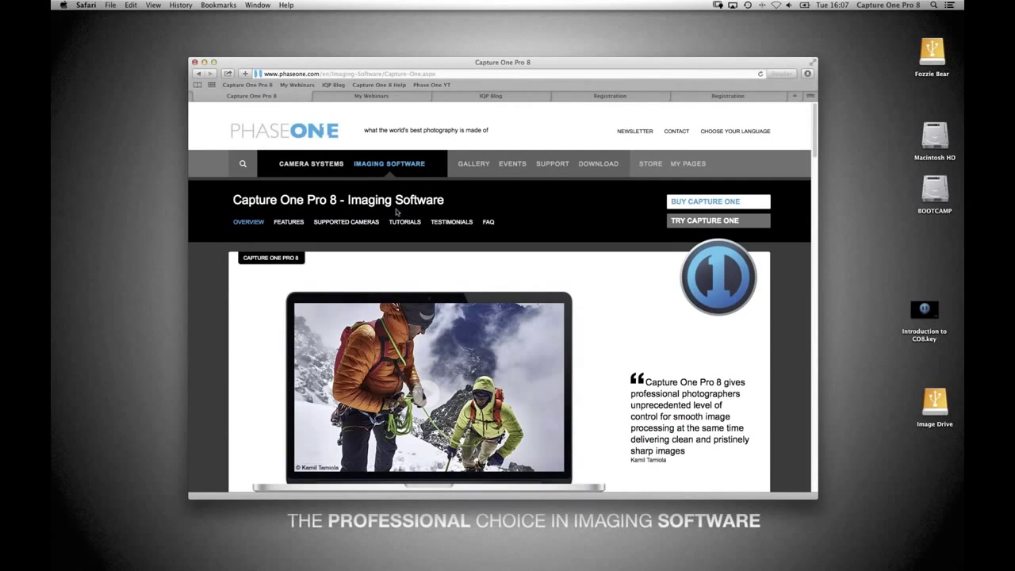
left_click(674, 222)
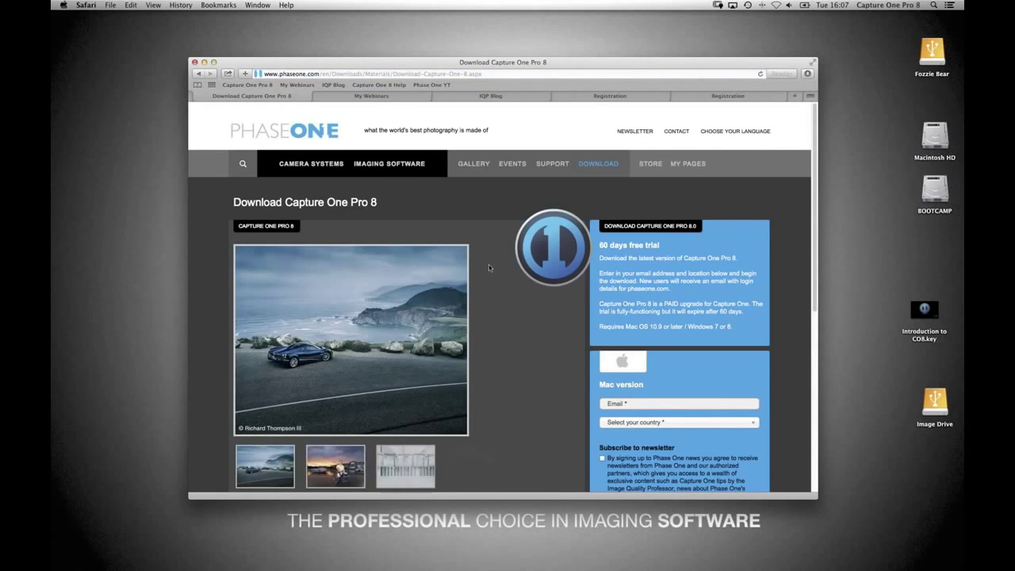
scroll(627, 270, "down", 5)
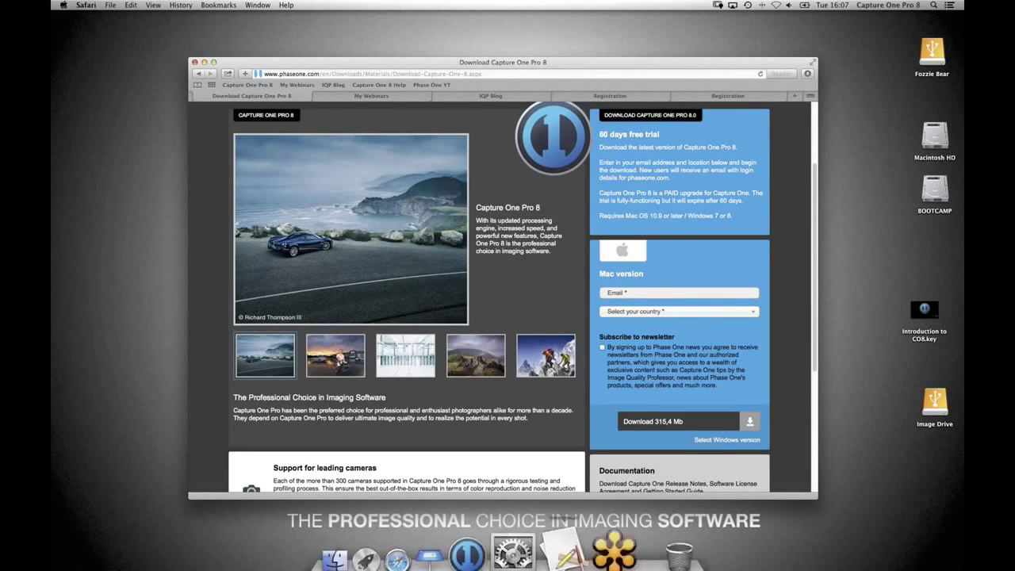
Switch to Capture One, start the free trial of the Pro product and open the Capture One Pro 8 Catalog stored in Pictures
left_click(499, 542)
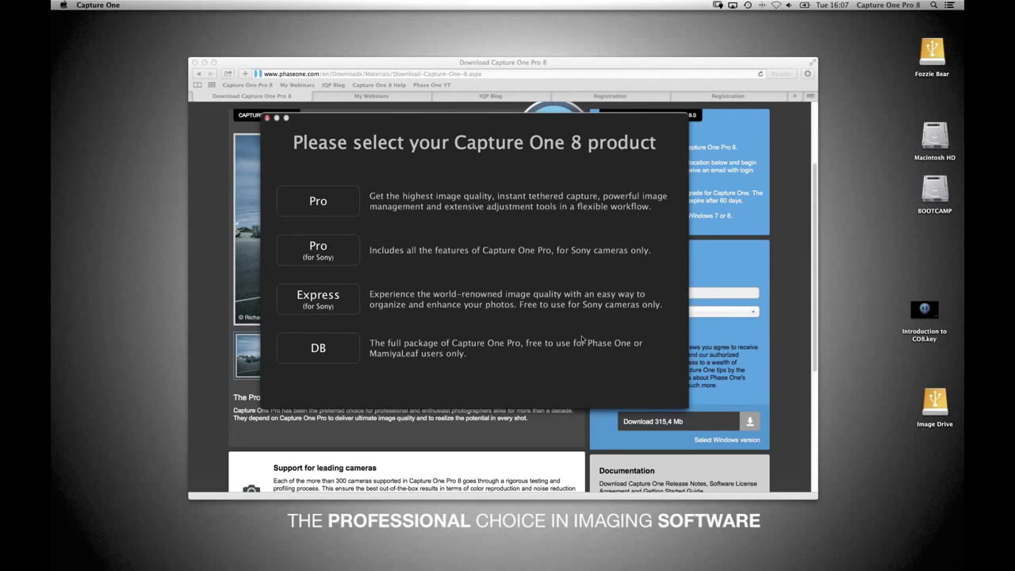
left_click(334, 201)
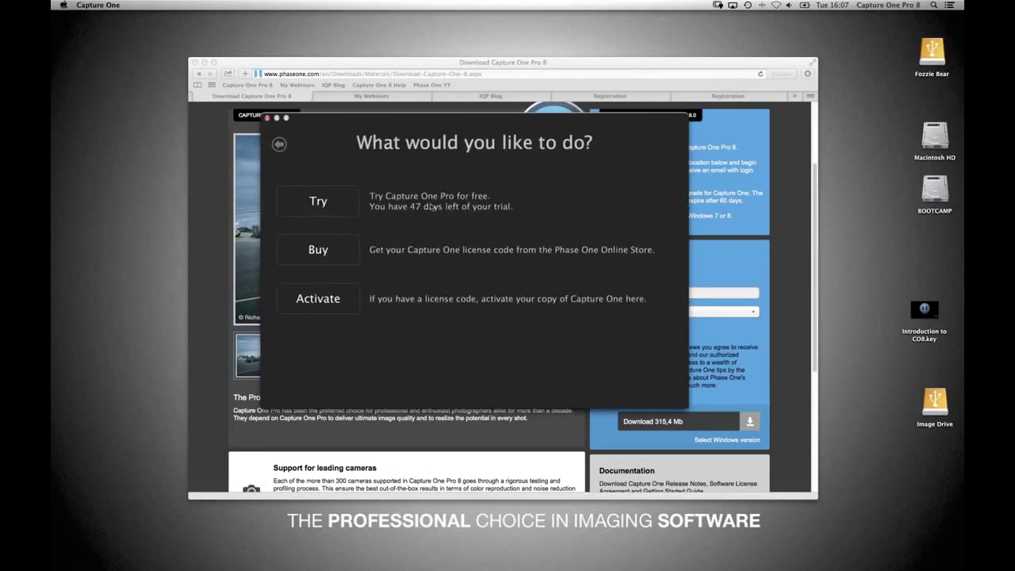
left_click(426, 223)
left_click(318, 205)
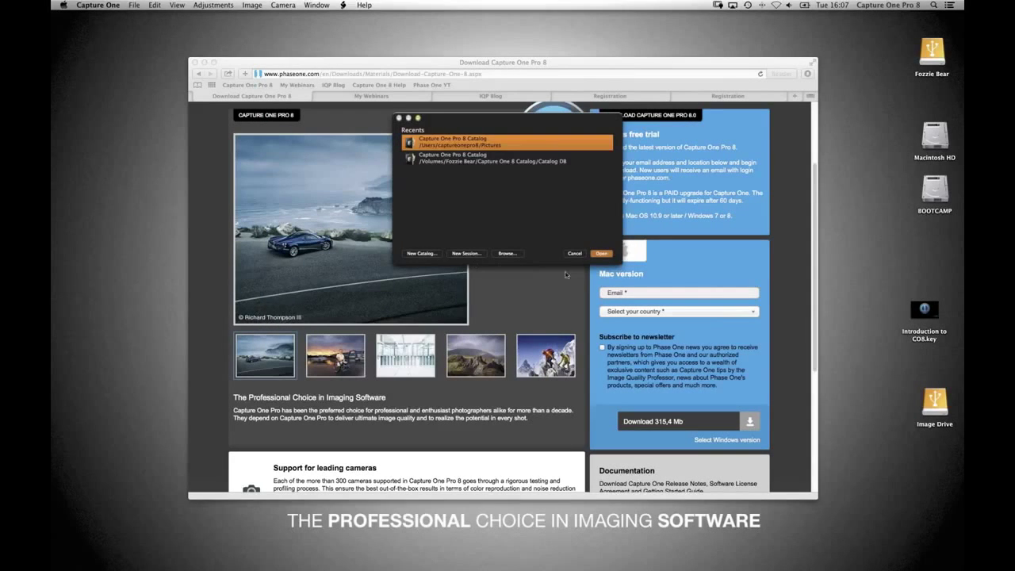
left_click(605, 254)
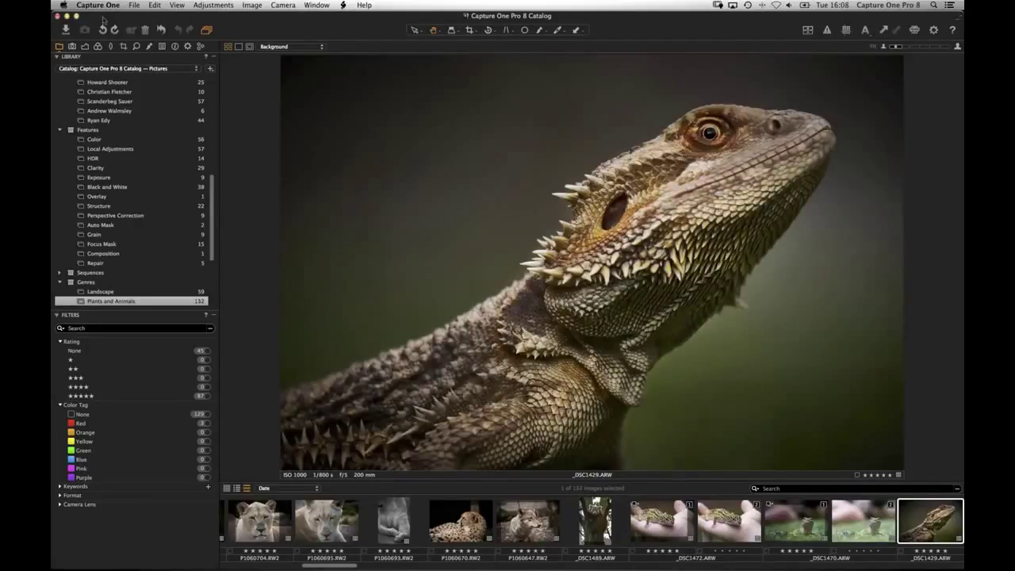
Check the Mac's operating system version, processor and memory in About This Mac
left_click(64, 5)
left_click(84, 16)
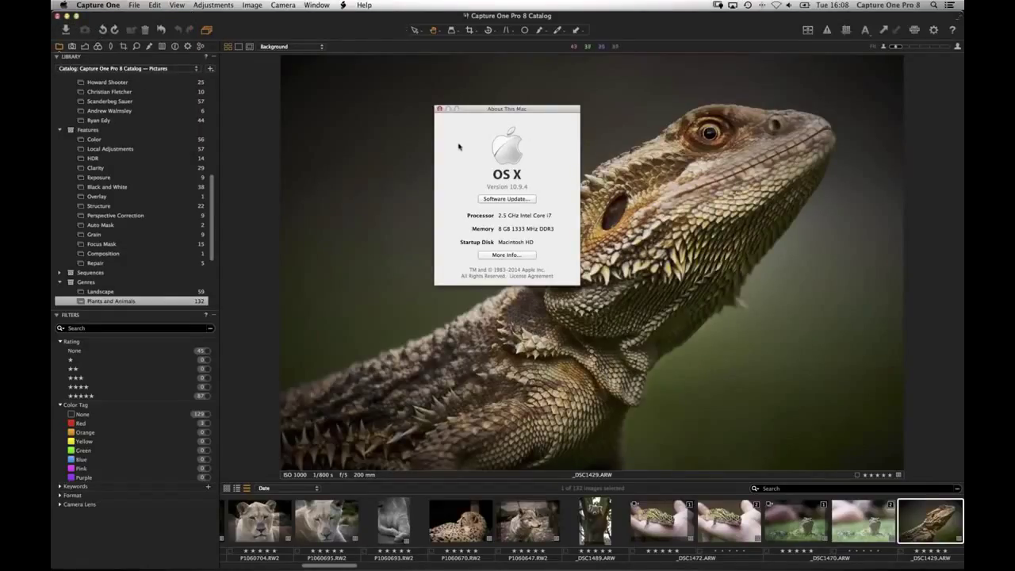
left_click(439, 108)
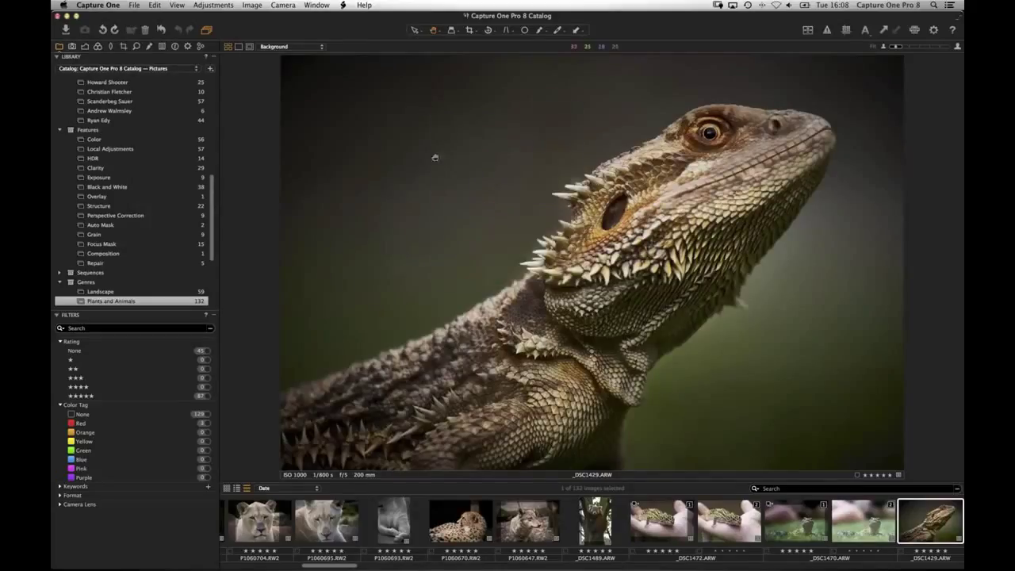
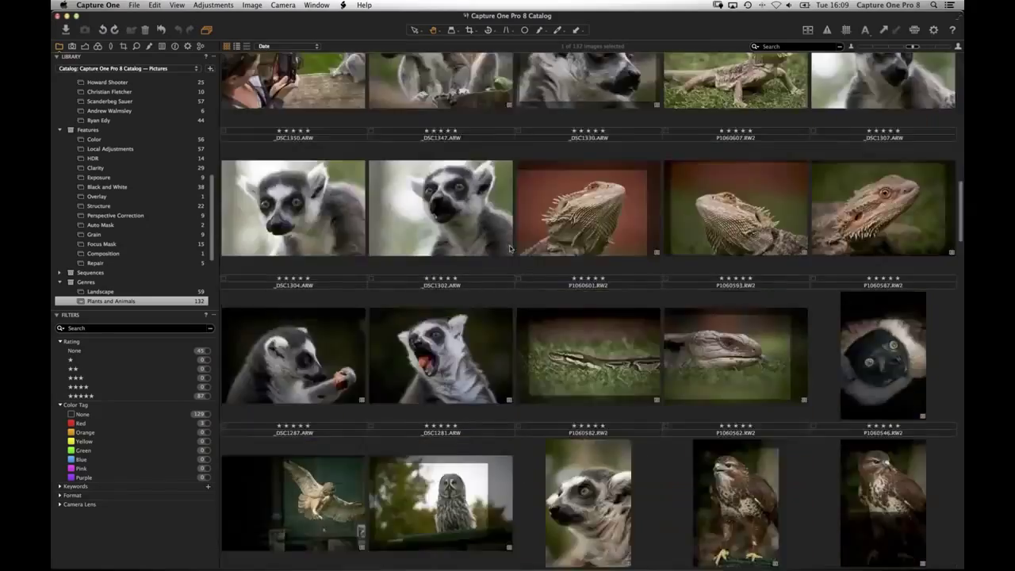
Browse the Plants and Animals thumbnails and open the white tiger close-up _DSC1635.ARW in the viewer
scroll(528, 164, "down", 15)
scroll(532, 308, "down", 8)
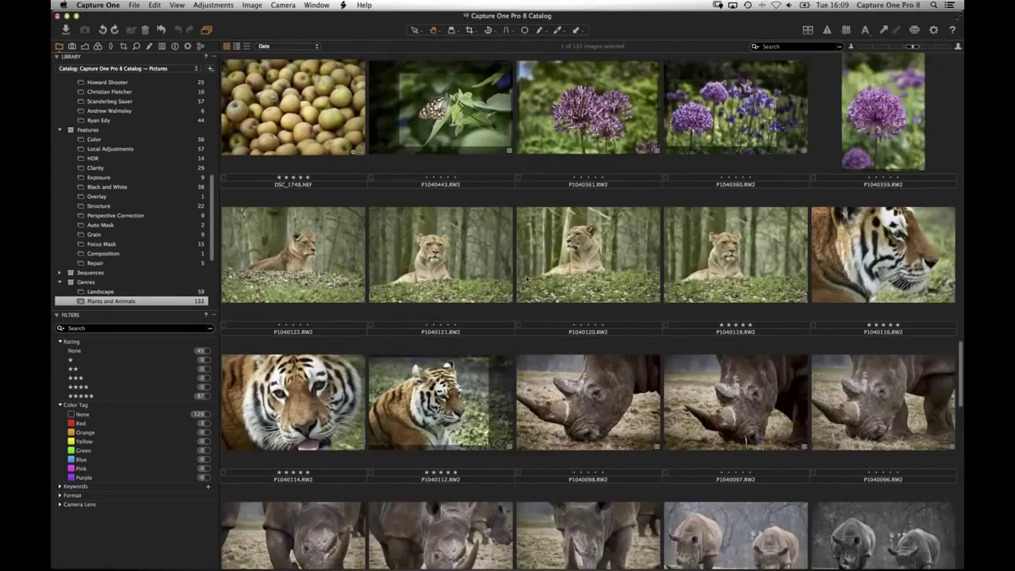
scroll(531, 317, "up", 8)
scroll(533, 342, "down", 12)
scroll(533, 358, "up", 15)
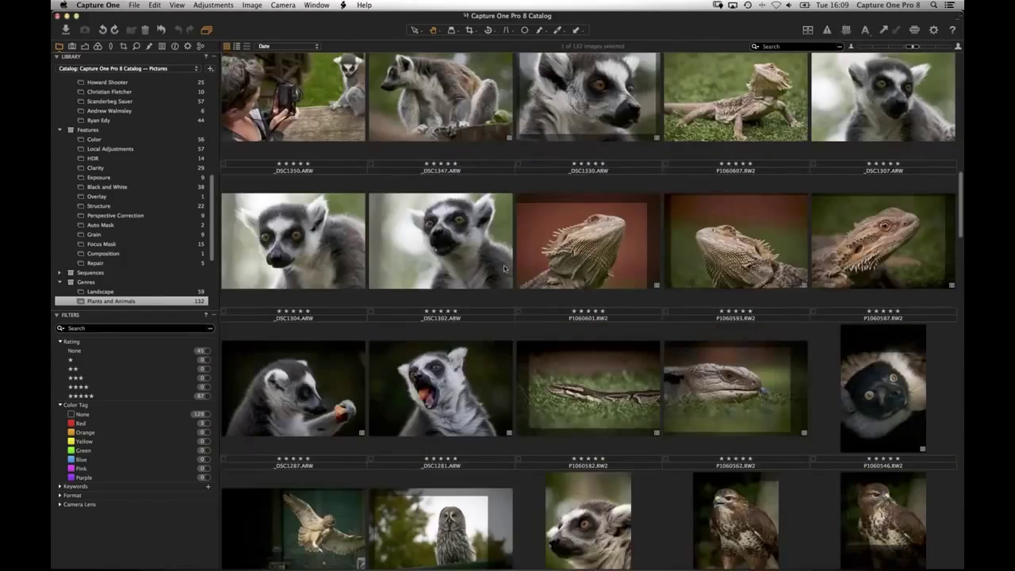
scroll(473, 283, "up", 2)
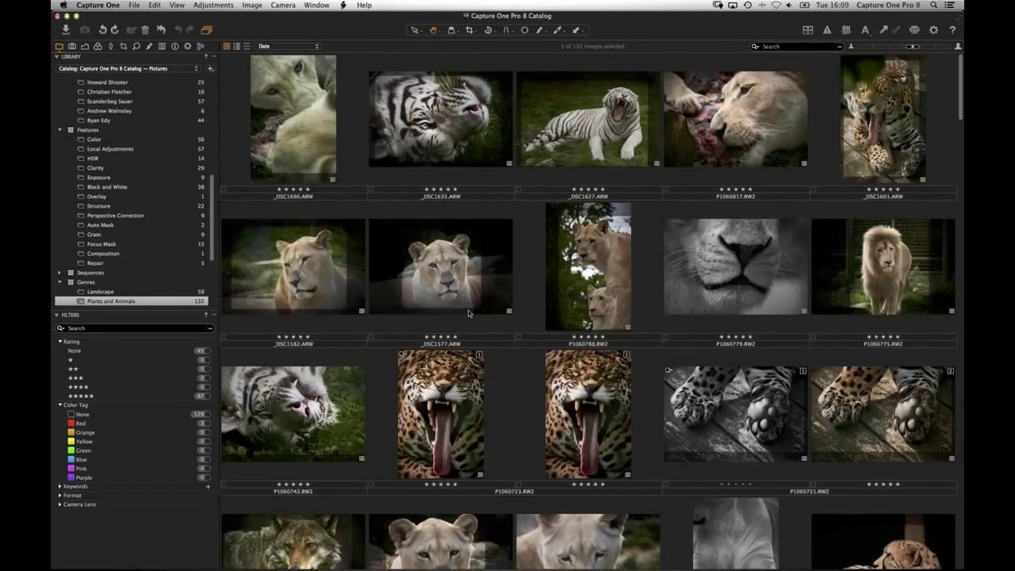
left_click(439, 123)
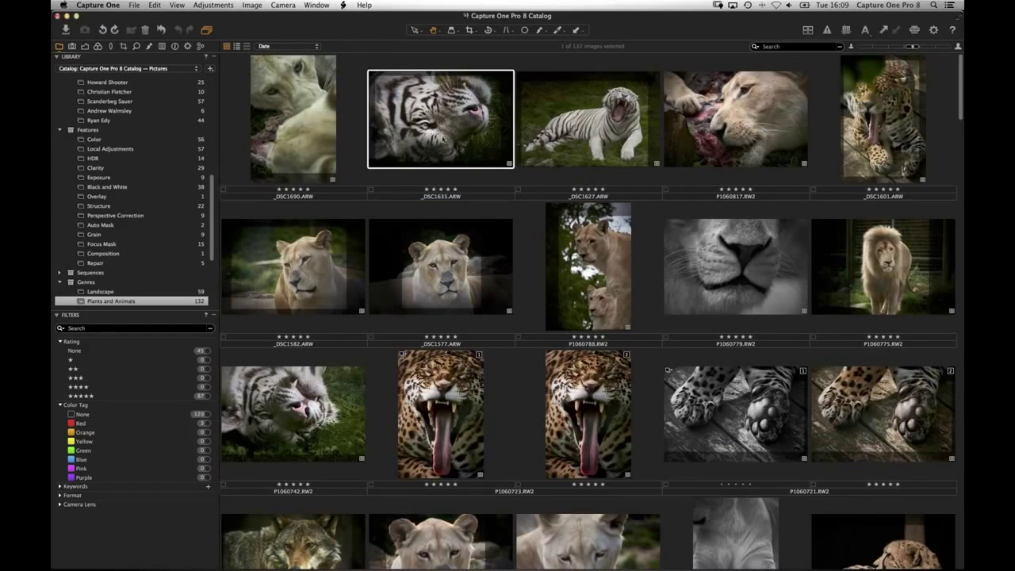
double_click(445, 153)
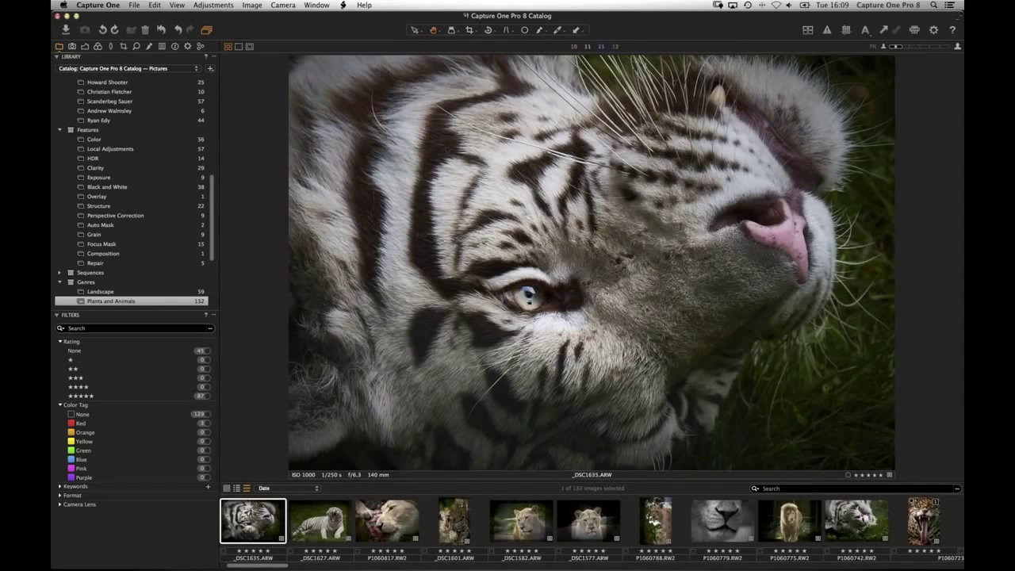
Inspect the white tiger's eye and fur detail at 100%, then return to the full image view
left_click(527, 331)
left_click_drag(612, 308, 493, 223)
left_click_drag(330, 162, 533, 208)
left_click_drag(793, 207, 363, 276)
left_click_drag(542, 445, 404, 366)
left_click_drag(317, 397, 532, 215)
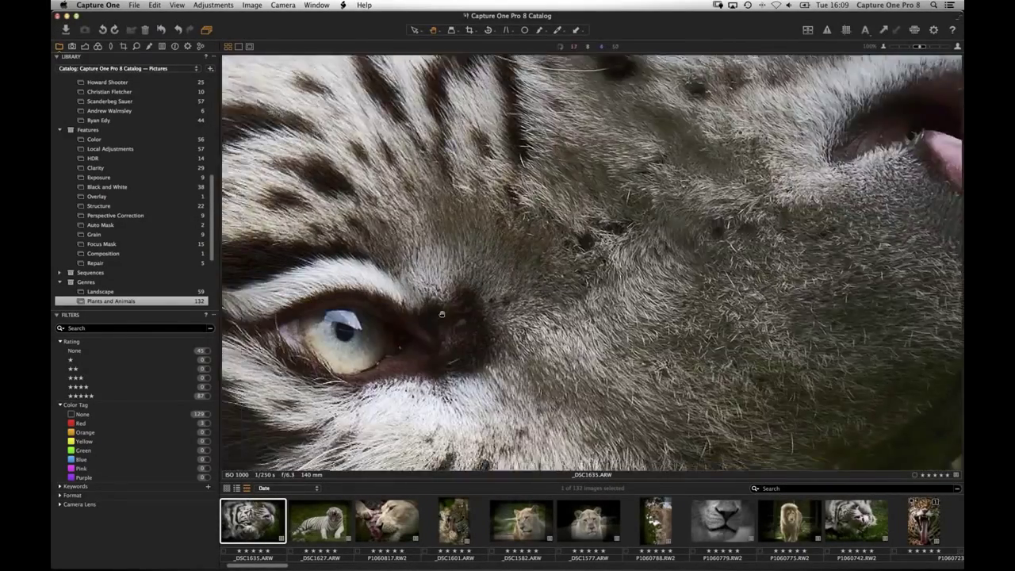
left_click_drag(406, 392, 542, 222)
left_click_drag(456, 341, 480, 333)
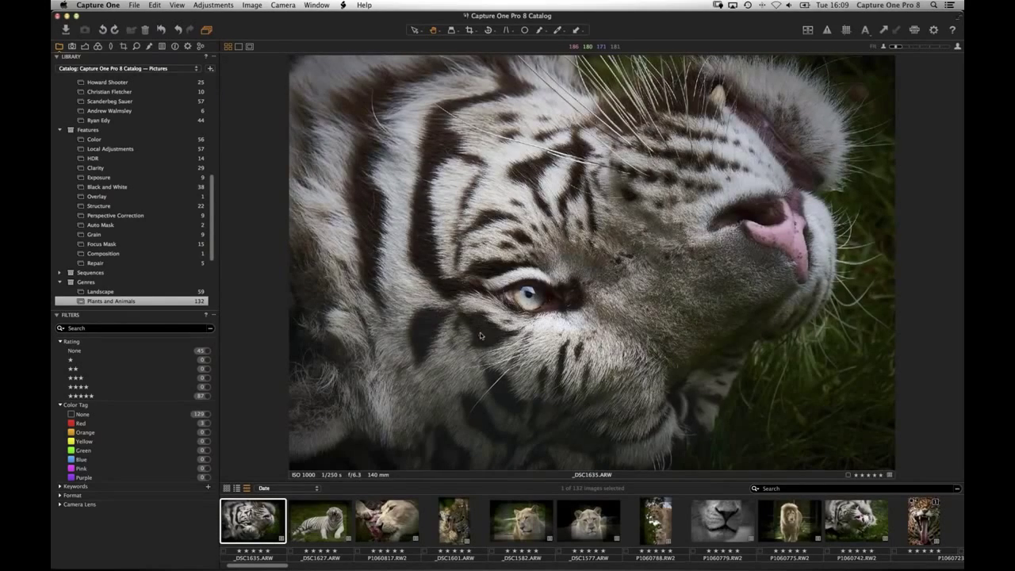
Open the feeding lion image P1060817.RW2, examine its eye and fur at 100%, and return to the fitted view
left_click(379, 534)
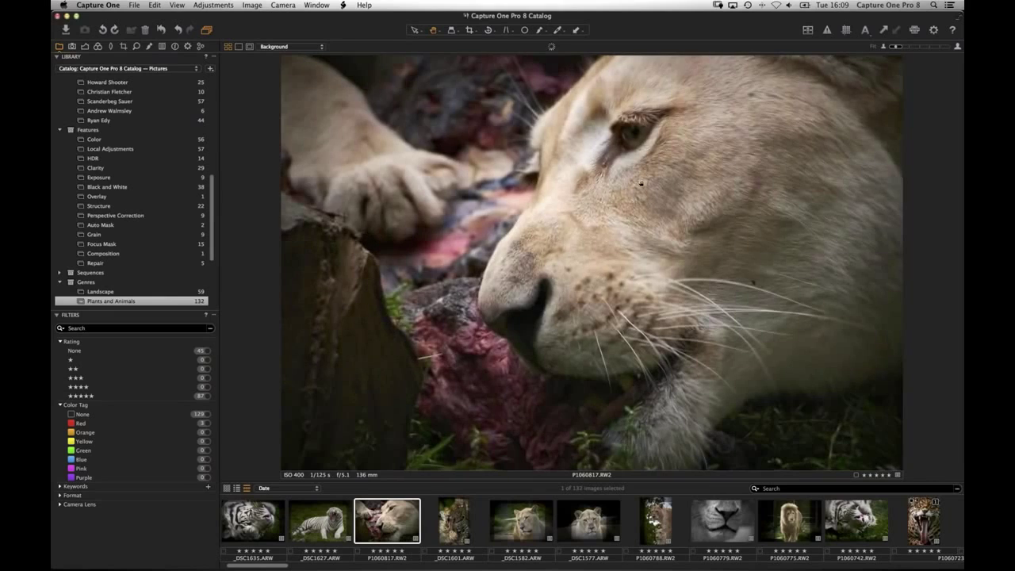
left_click(638, 196)
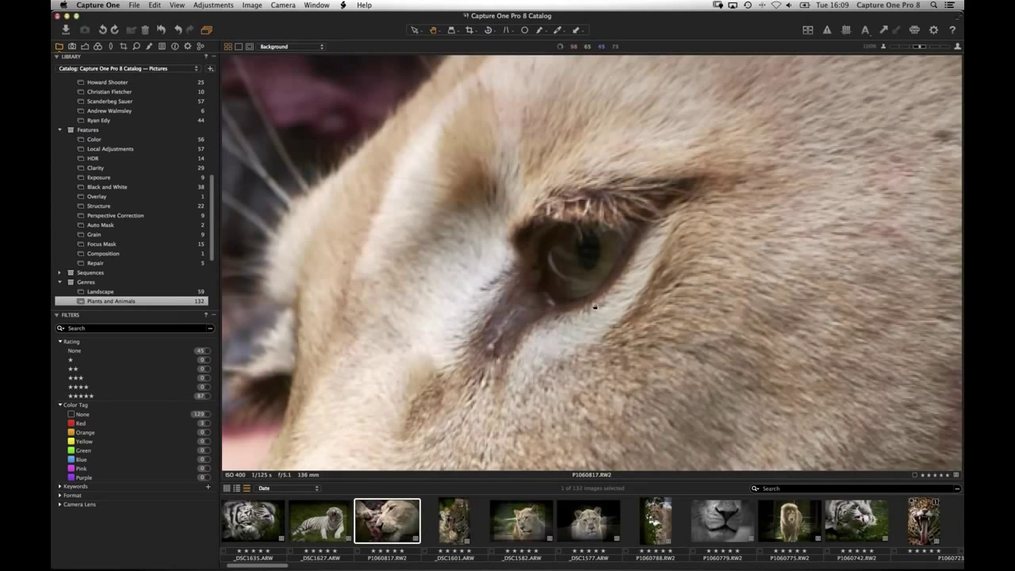
left_click_drag(560, 338, 566, 241)
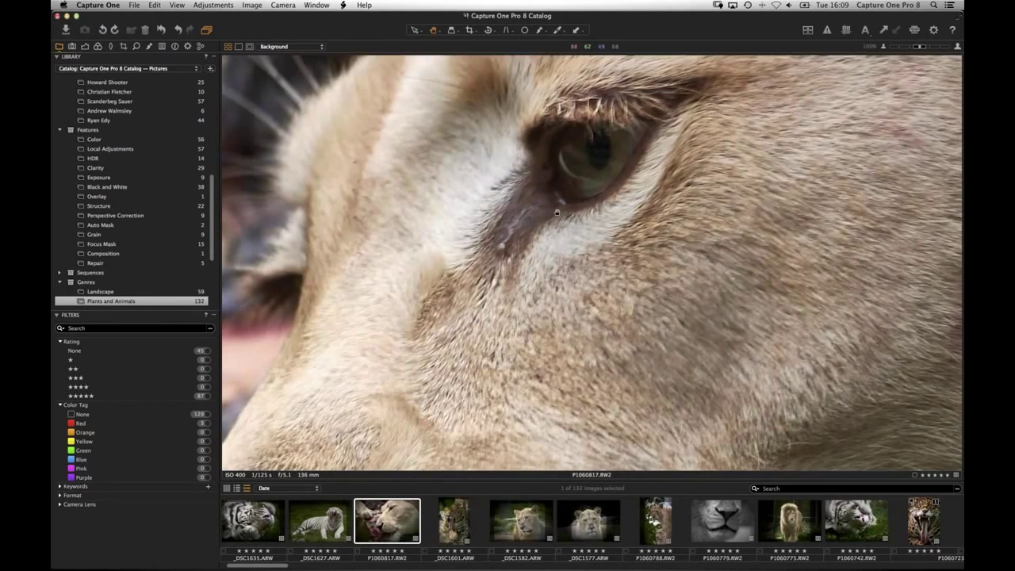
left_click(566, 242)
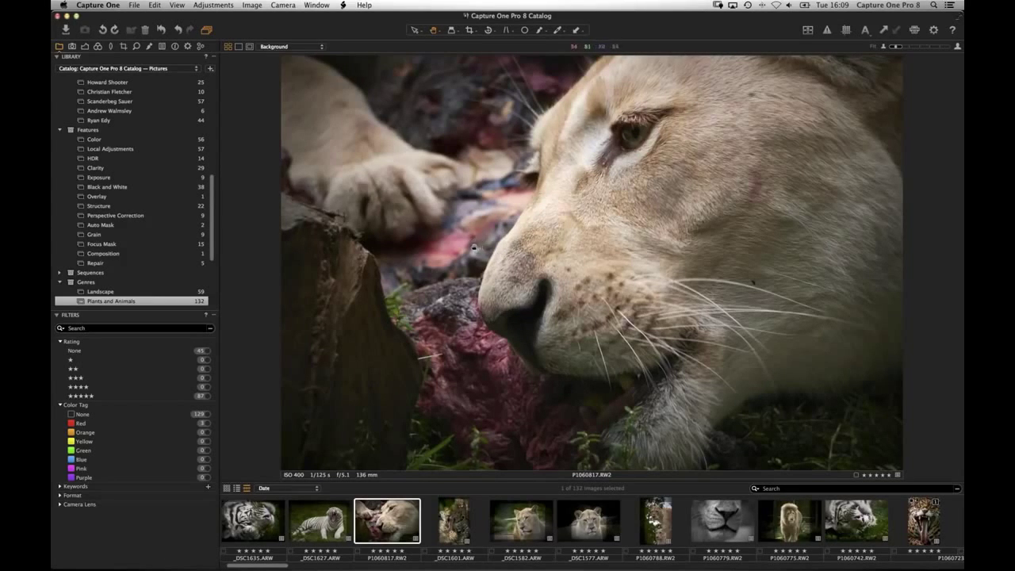
Hide the viewer and check the detail of several thumbnails, including the white tiger and the black-and-white lion muzzle, with the Loupe tool
left_click_drag(212, 209, 225, 96)
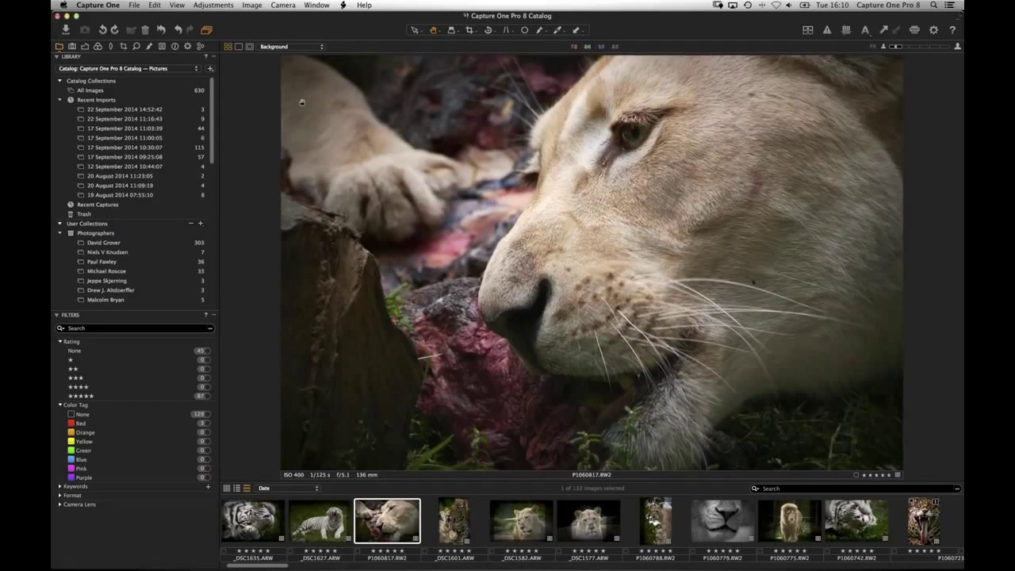
left_click(212, 99)
key("super+alt+v")
left_click(451, 31)
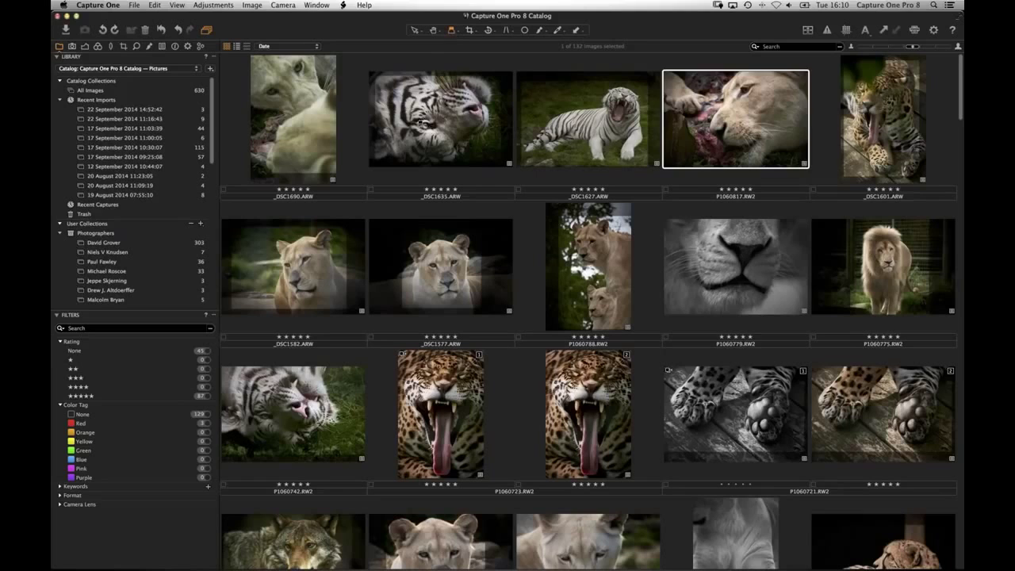
left_click(423, 123)
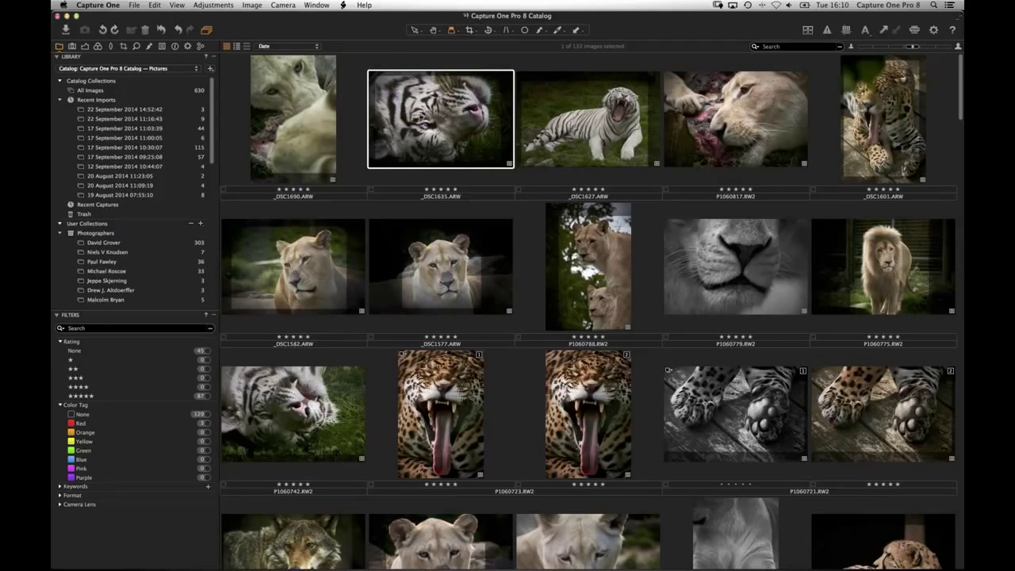
left_click(424, 123)
left_click_drag(423, 124, 697, 267)
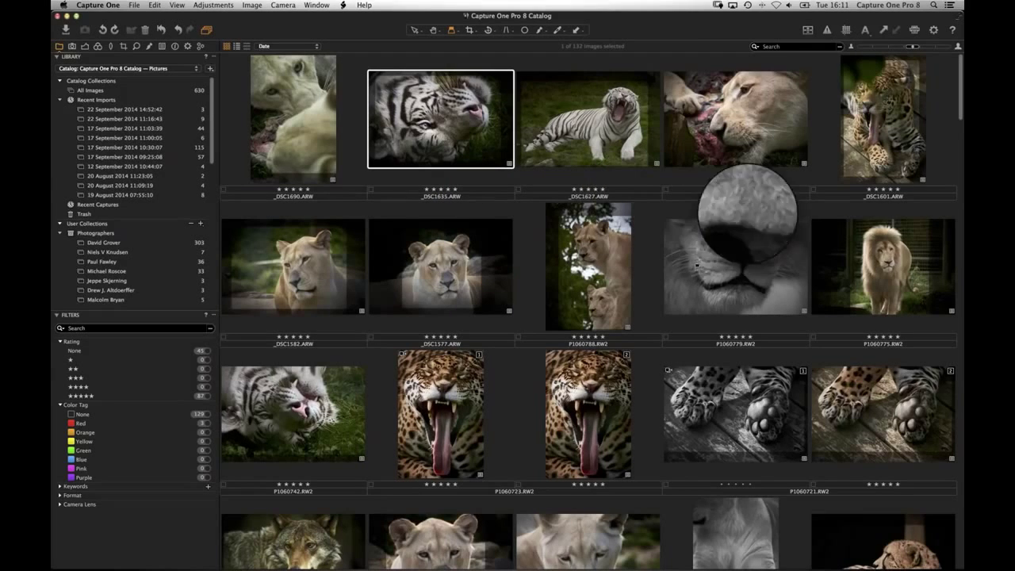
left_click(572, 412)
left_click_drag(622, 362, 445, 112)
key("super+alt+v")
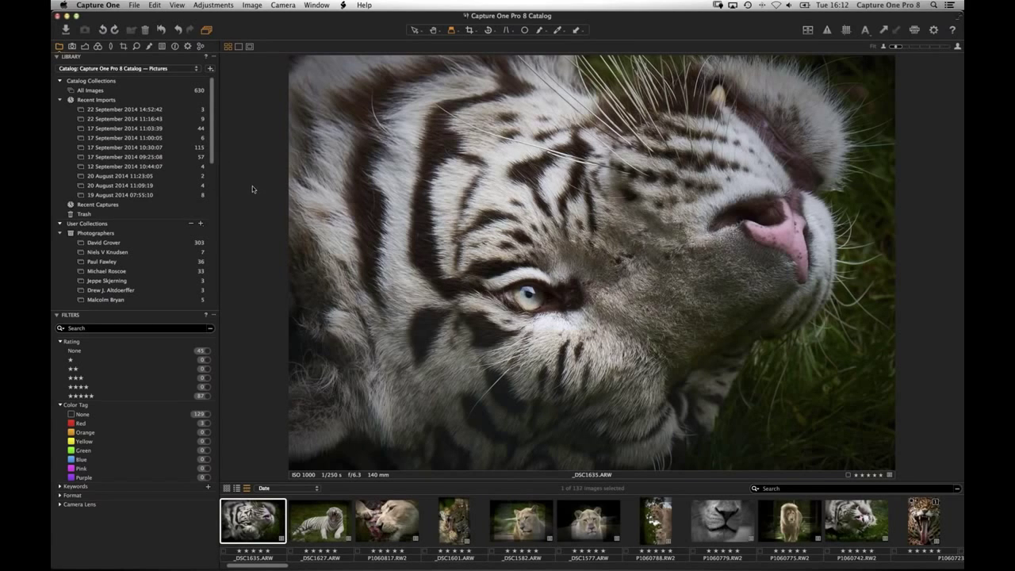
Switch the viewer off and on repeatedly to compare the thumbnail grid with the single-image layout, leaving the viewer shown
left_click(179, 5)
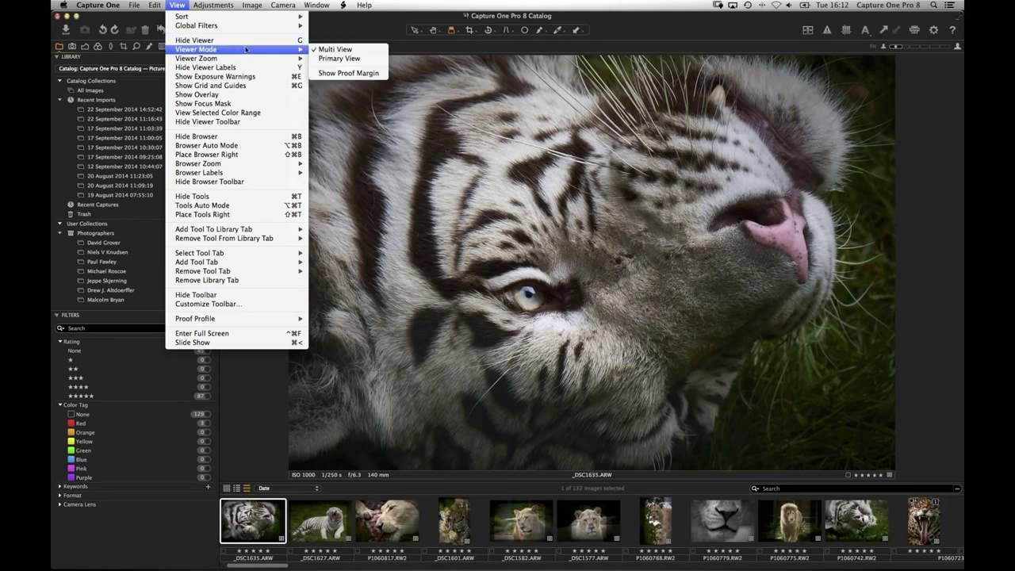
left_click(190, 40)
left_click(179, 6)
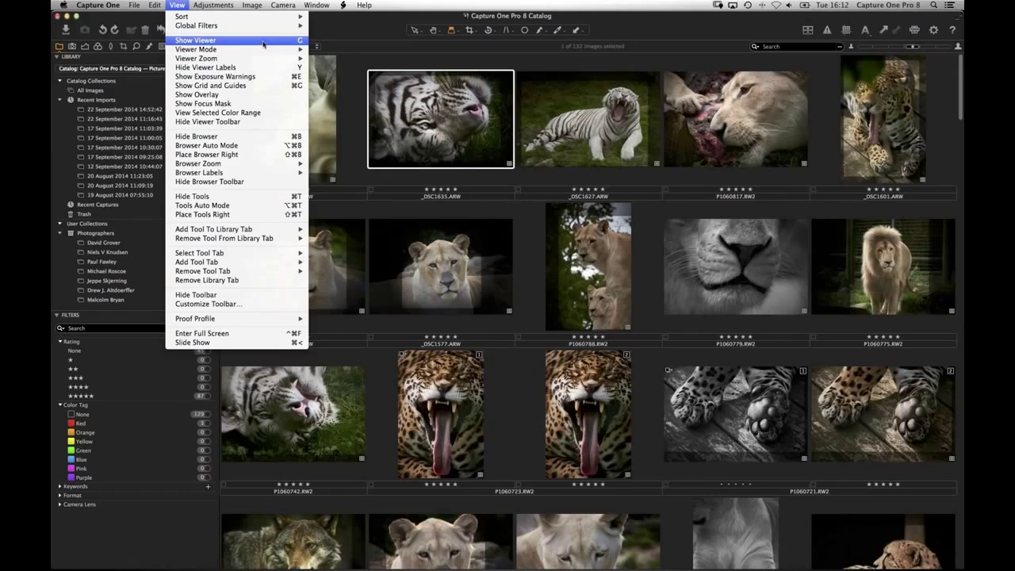
left_click(267, 47)
key("super+alt+v")
key("super+alt+v")
key("super+alt+v")
key("super+alt+v")
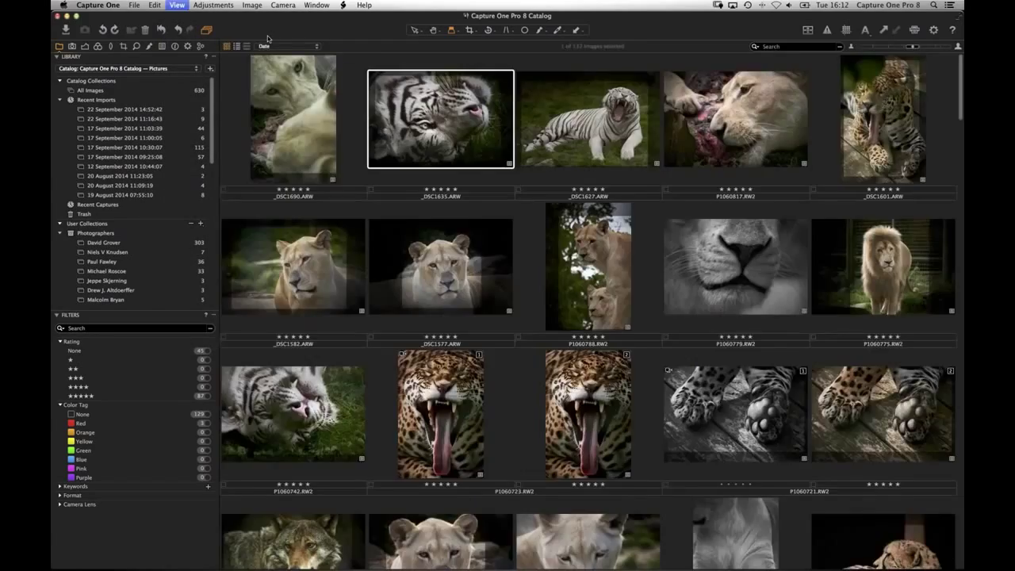
key("super+alt+v")
key("super+alt+v")
key("super+alt+v")
key("super+alt+v")
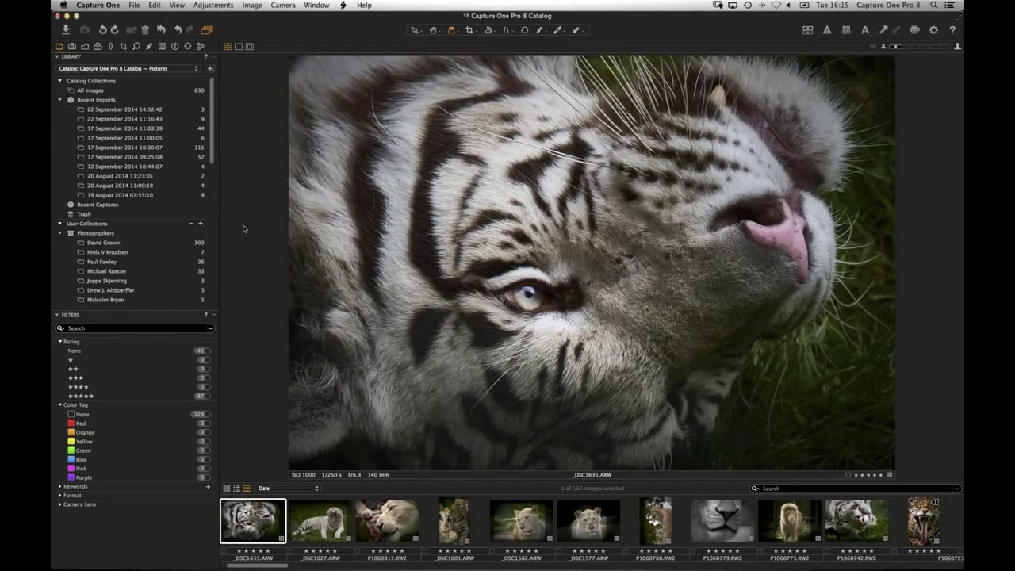
Create a new catalog named Webinar Catalog in the Pictures folder, using the Blank template and opening in a new window
left_click(134, 4)
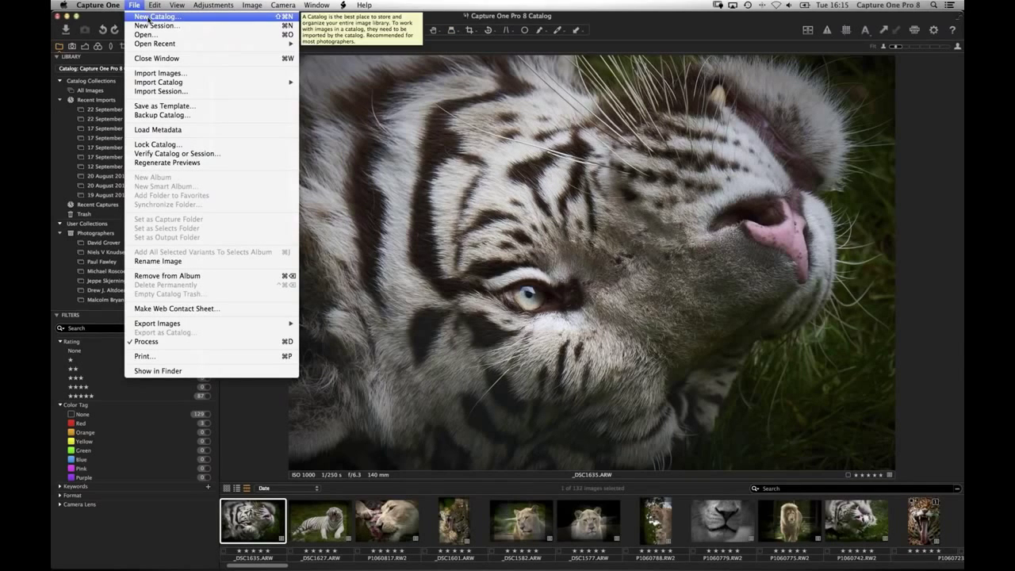
left_click(150, 19)
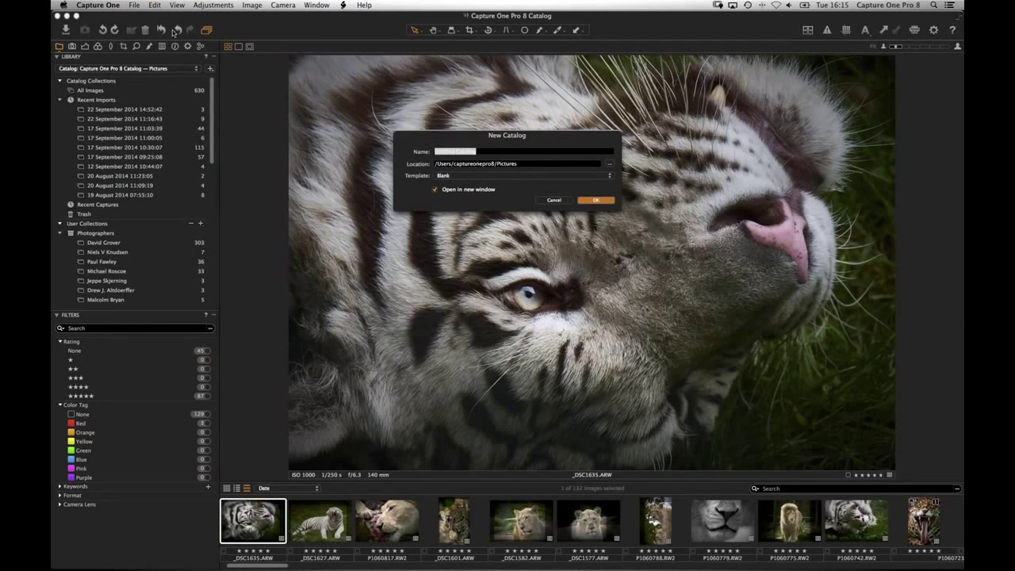
type("Webinar Catalog")
left_click(595, 201)
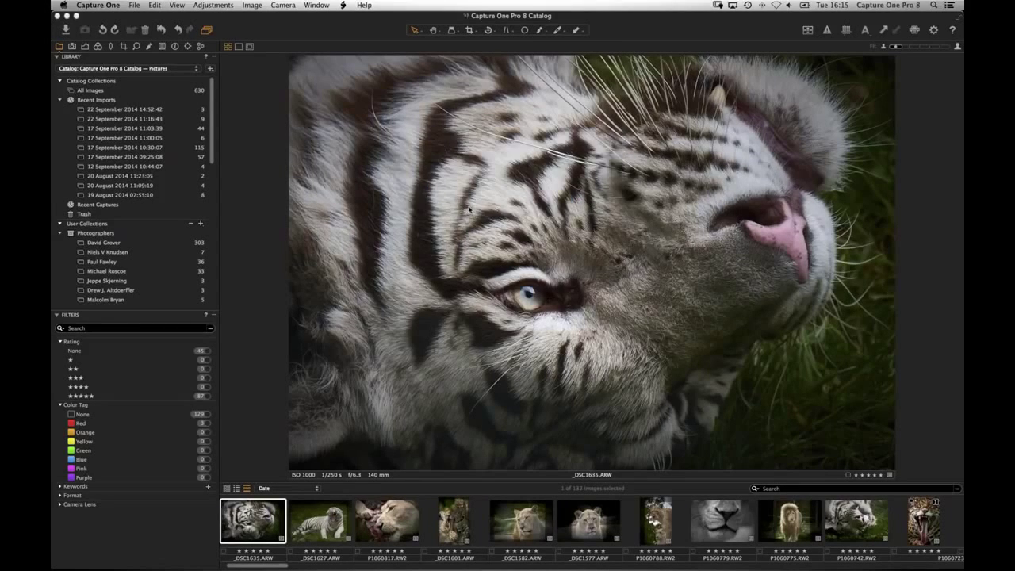
Reposition the Webinar Catalog window and reveal the catalog file in the Pictures folder in Finder
left_click_drag(465, 60, 513, 77)
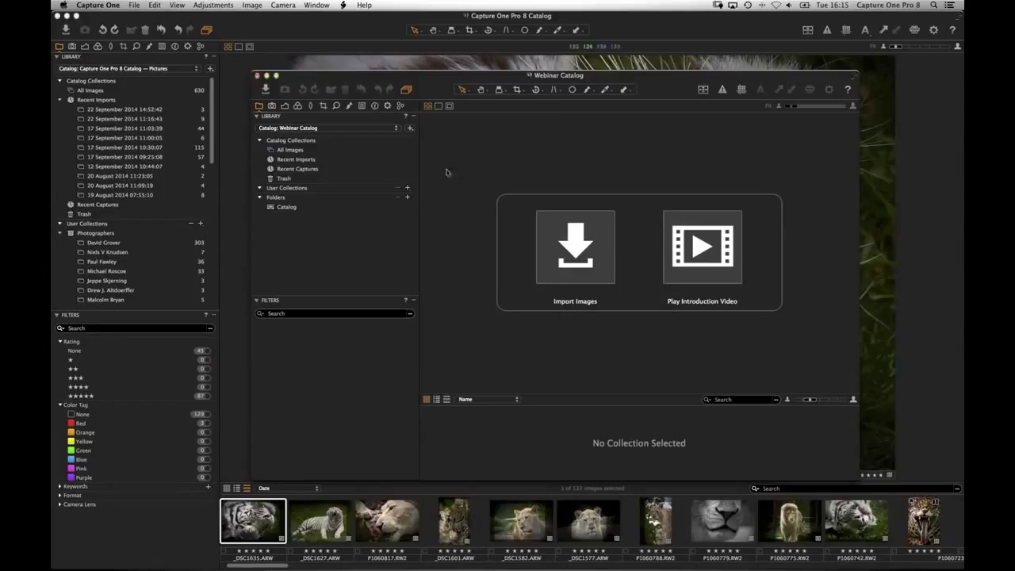
left_click(529, 77, "super")
left_click(547, 95)
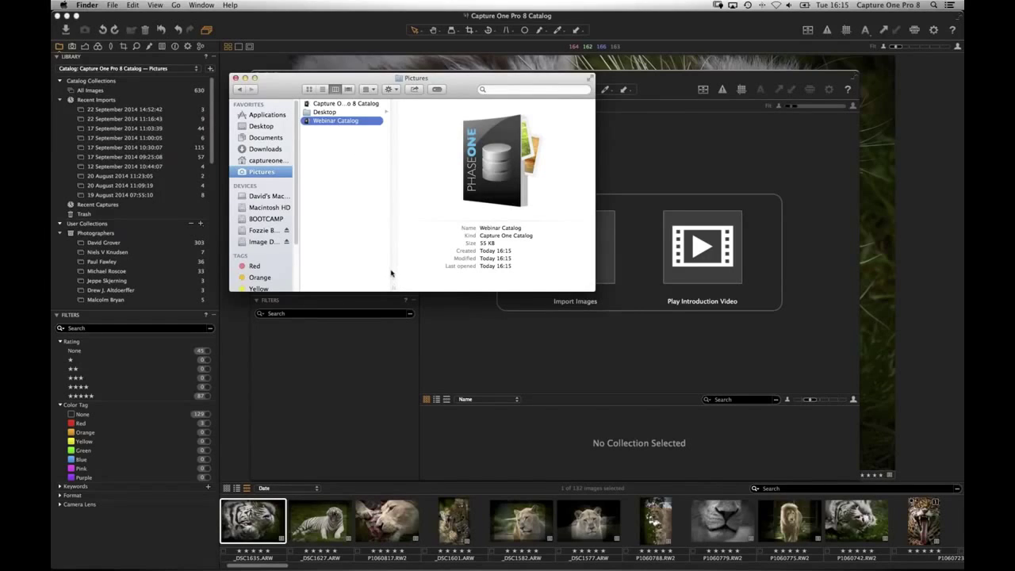
Close the Finder window showing the Pictures folder and maximize the Webinar Catalog window
left_click(235, 78)
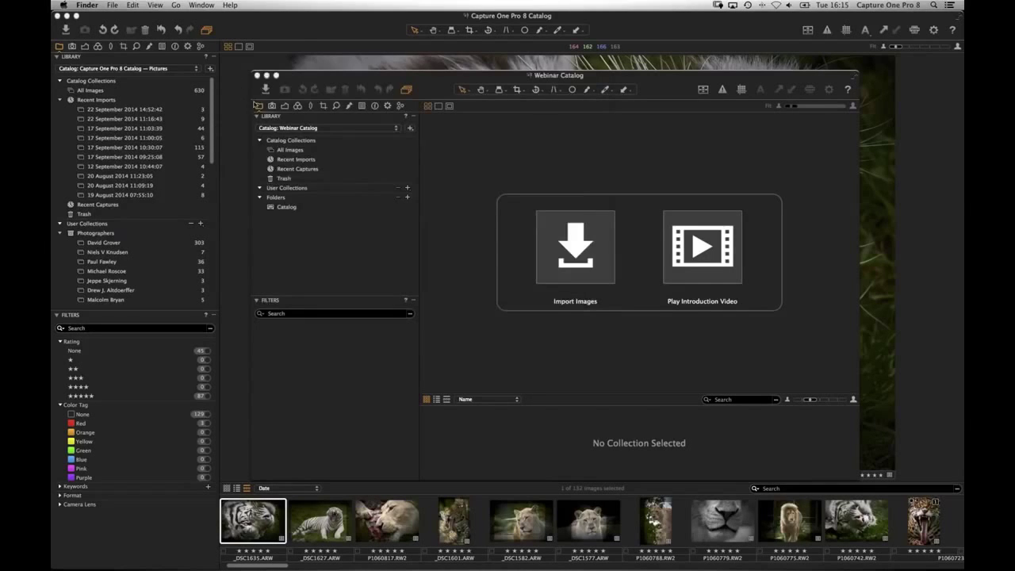
left_click(276, 74)
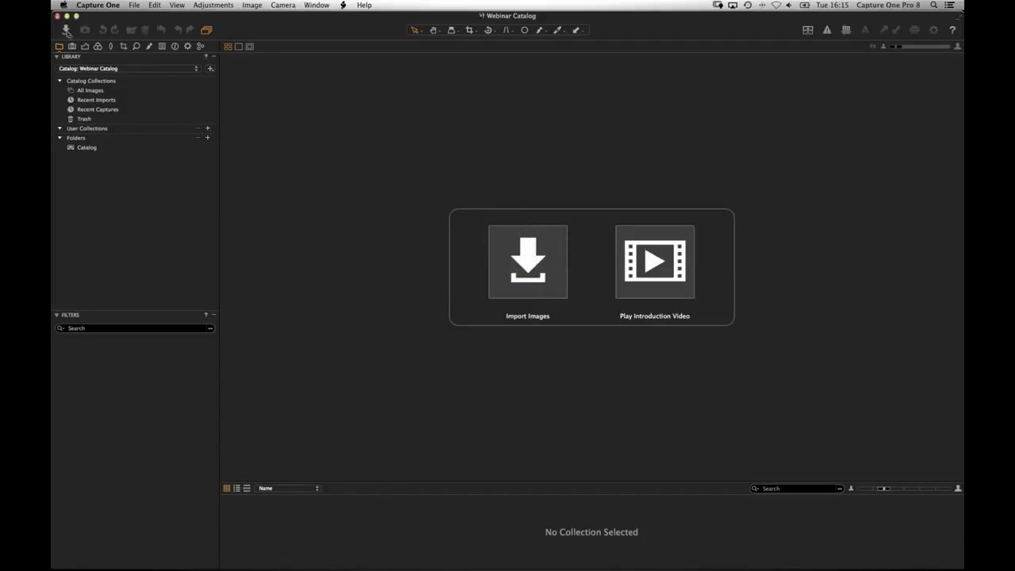
Open the image importer and set the import source to the Import Set folder on Image Drive
left_click(69, 33)
left_click(527, 262)
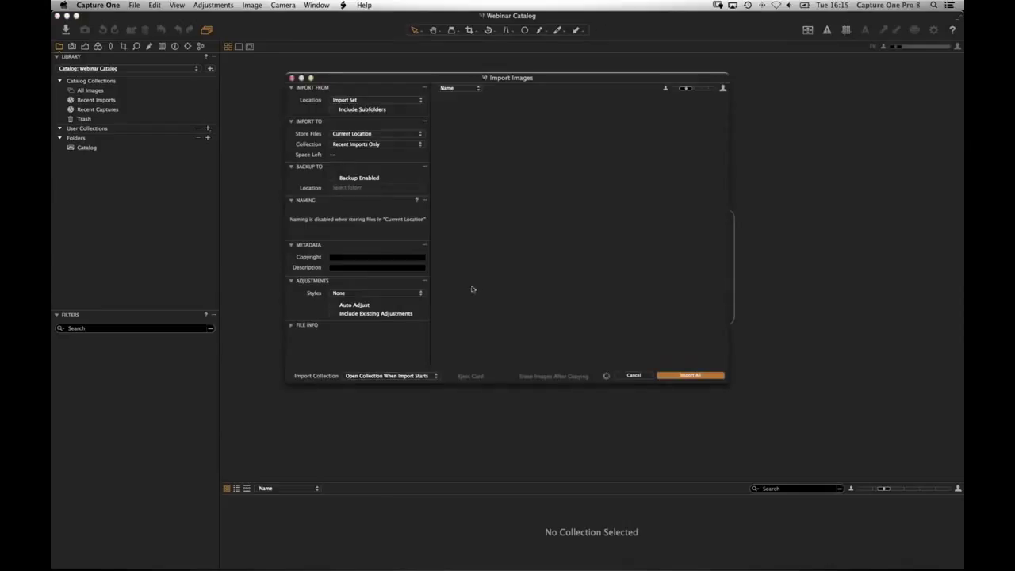
left_click(359, 100)
left_click(364, 116)
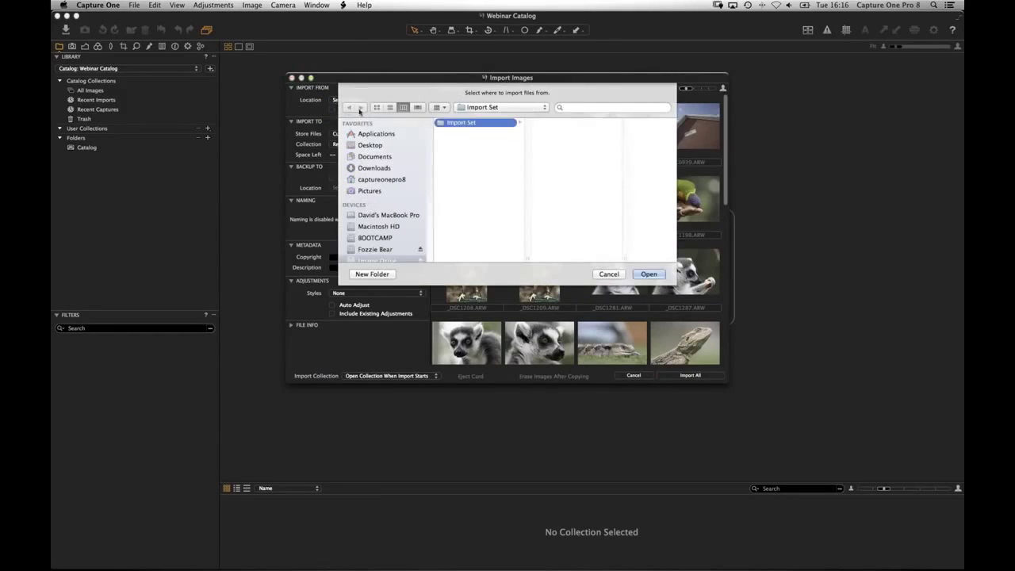
scroll(412, 208, "down", 2)
left_click(377, 223)
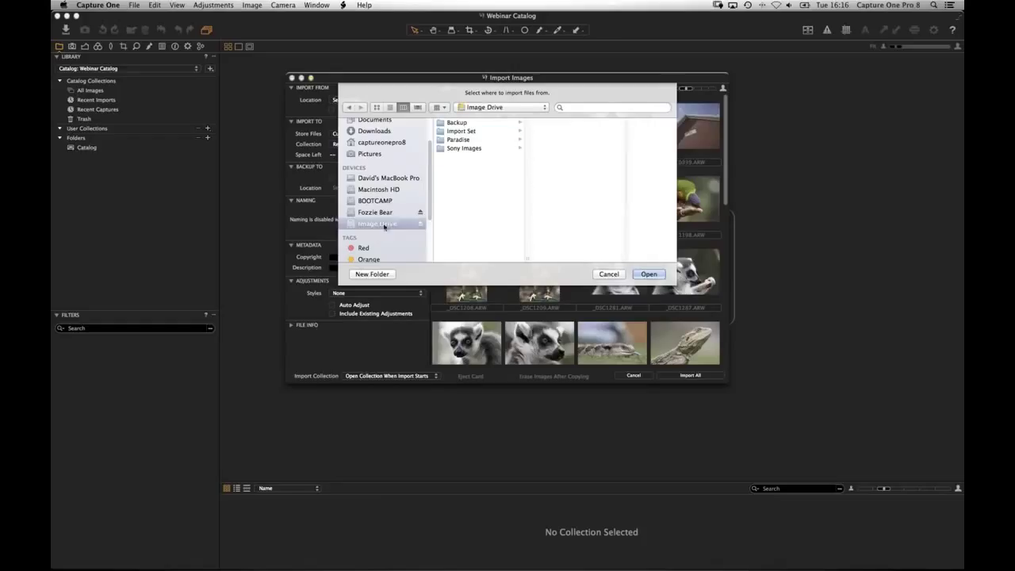
left_click(476, 134)
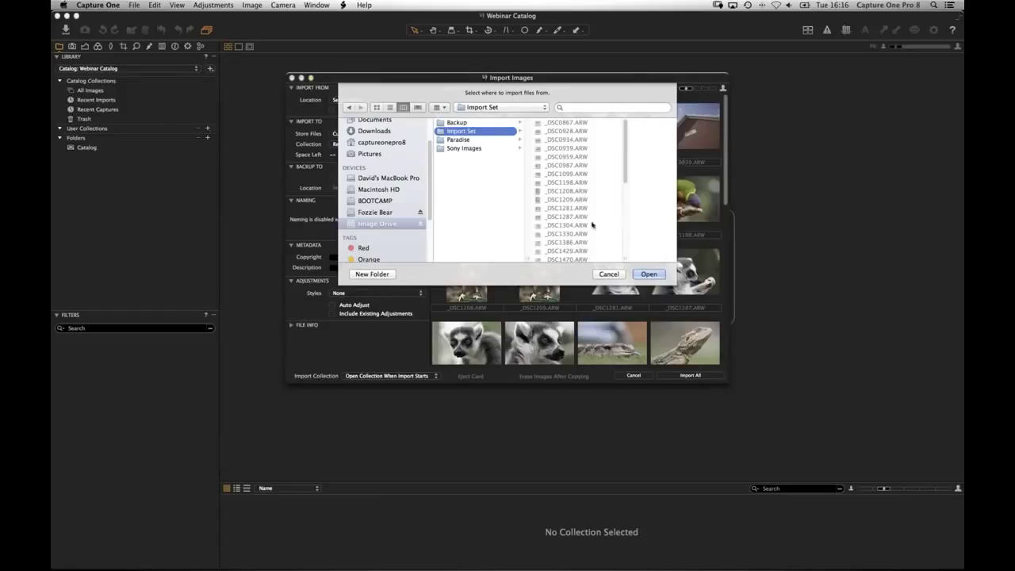
scroll(577, 196, "down", 5)
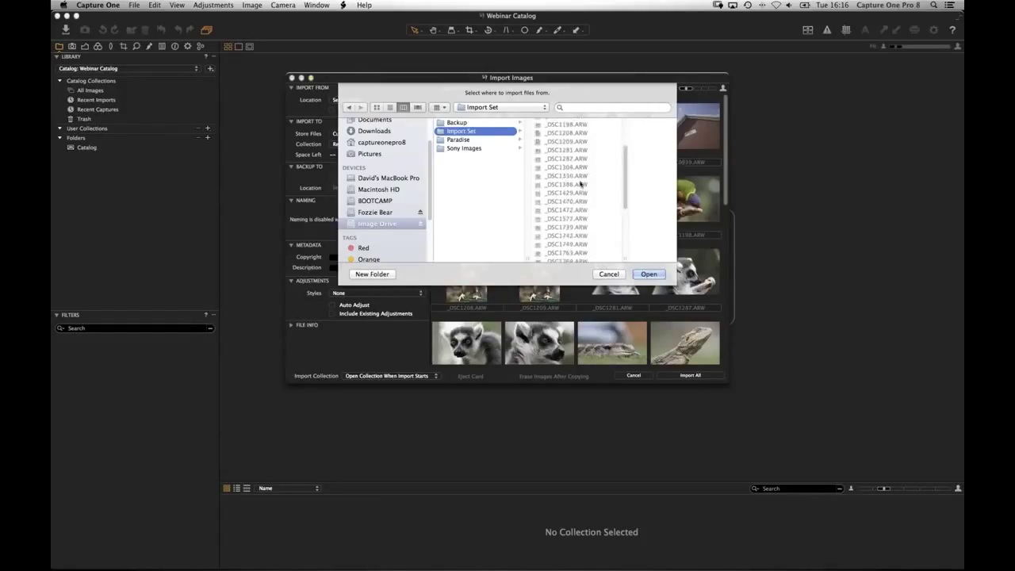
left_click(649, 274)
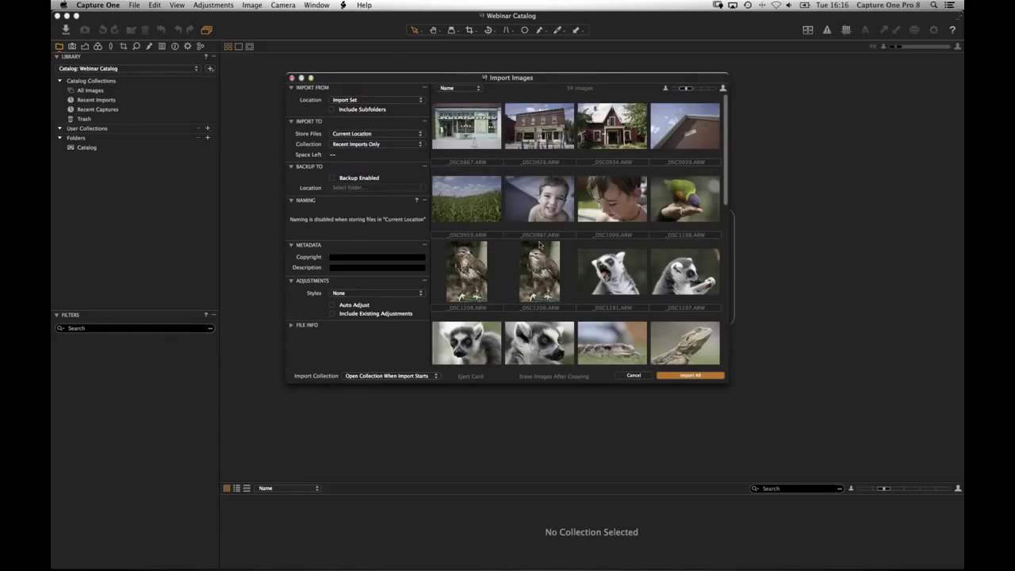
Reposition and enlarge the Import Images window, then review the file storage options, keeping Current Location
left_click_drag(383, 75, 341, 68)
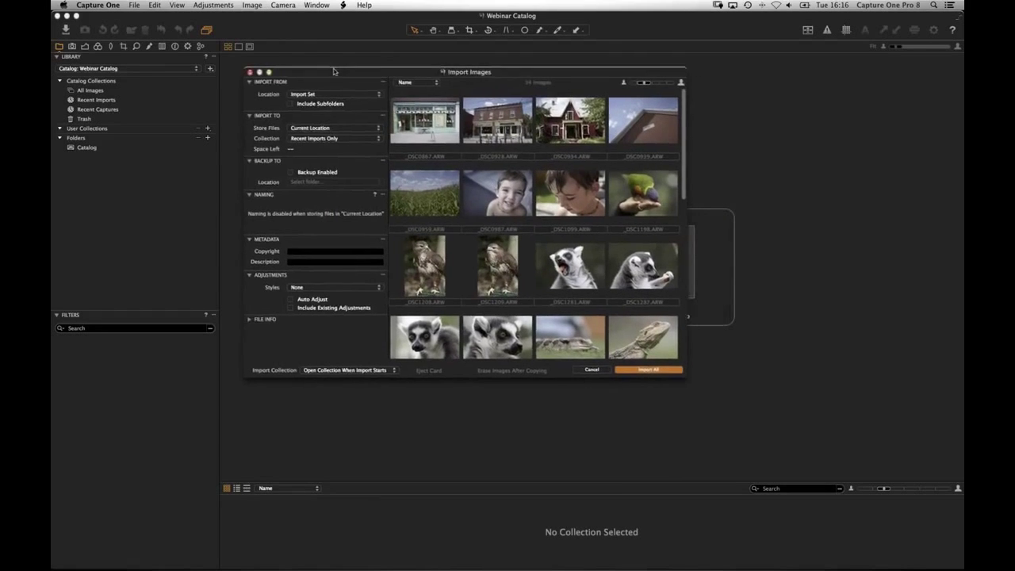
left_click_drag(685, 376, 833, 447)
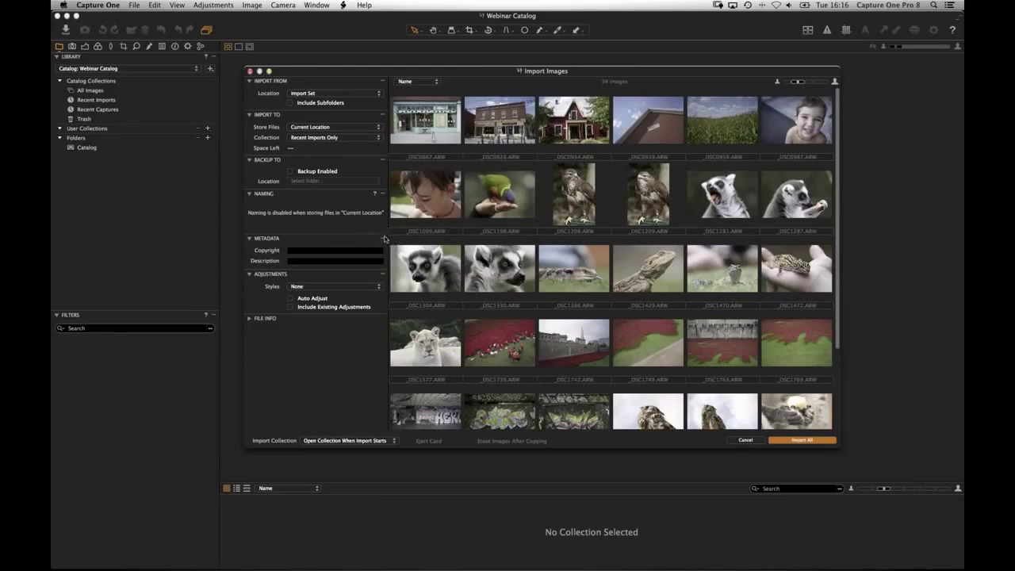
left_click(306, 103)
left_click(331, 127)
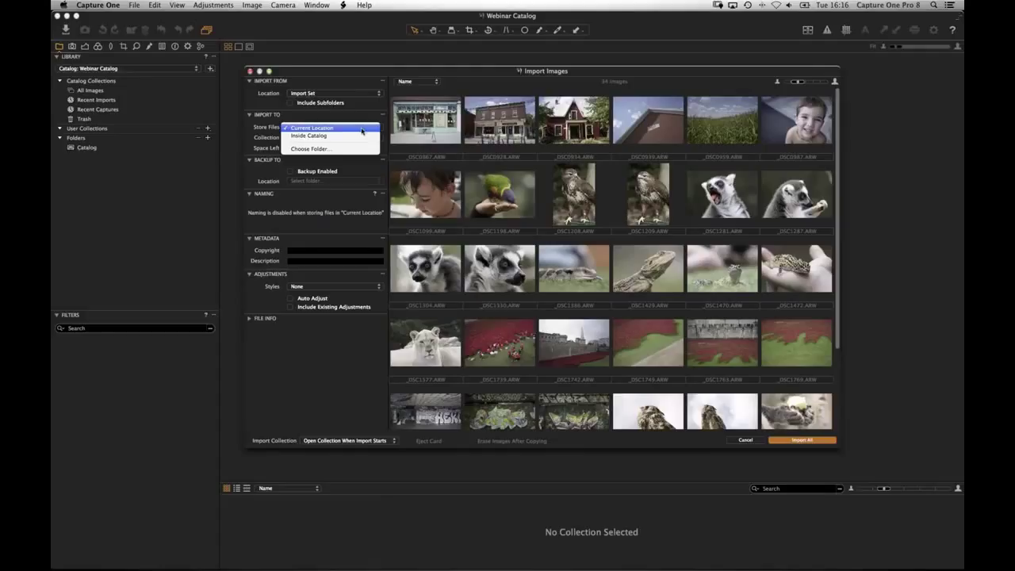
left_click(362, 128)
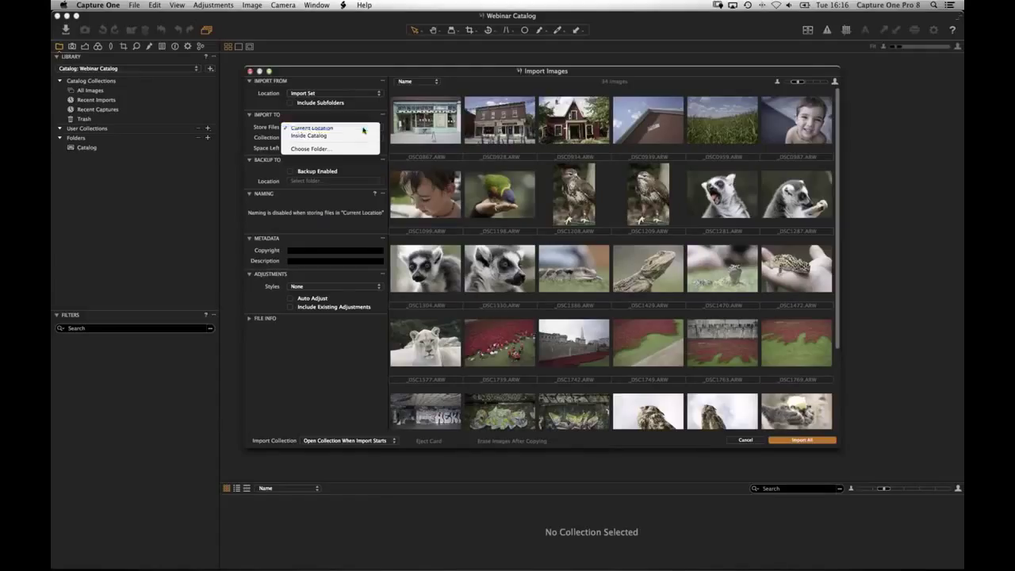
left_click(363, 130)
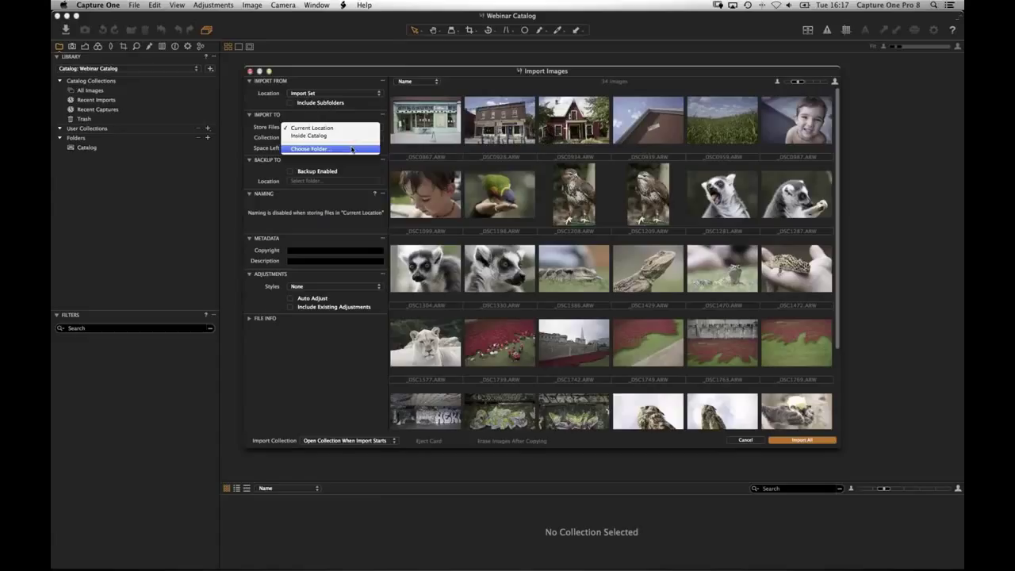
left_click(352, 127)
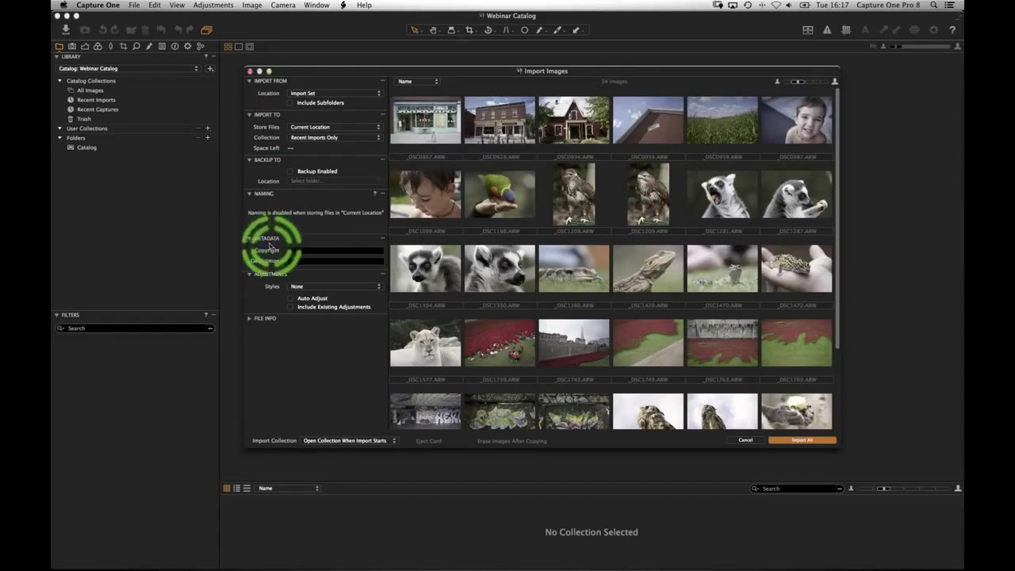
Review the built-in style categories that can be applied on import, leaving Styles set to None
left_click(293, 287)
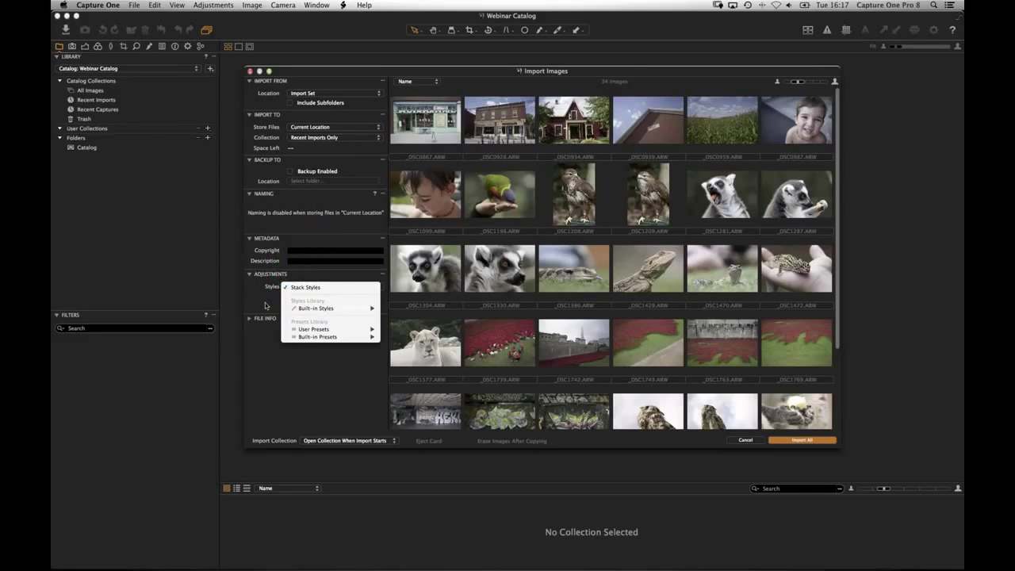
mouse_move(298, 310)
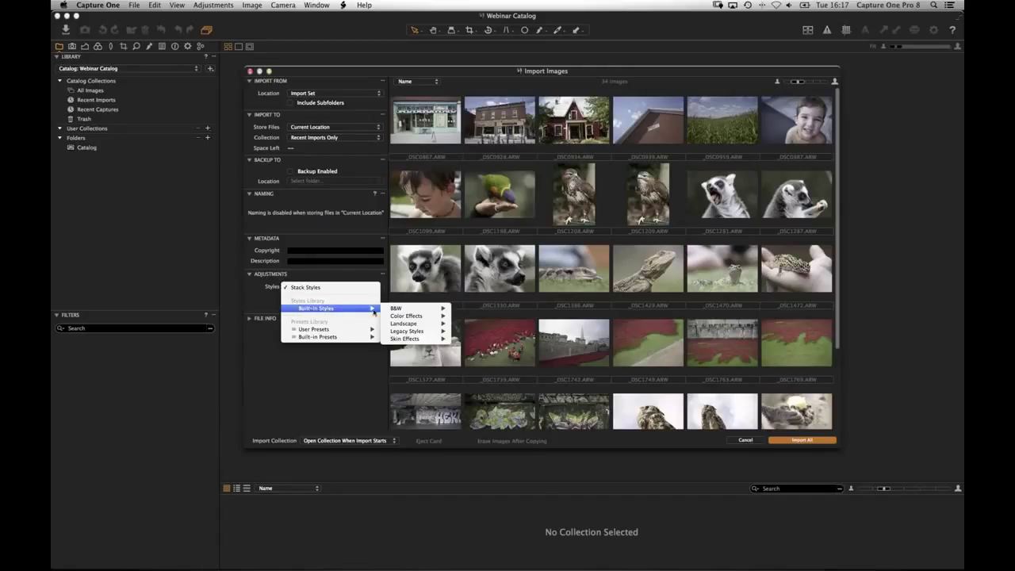
mouse_move(396, 317)
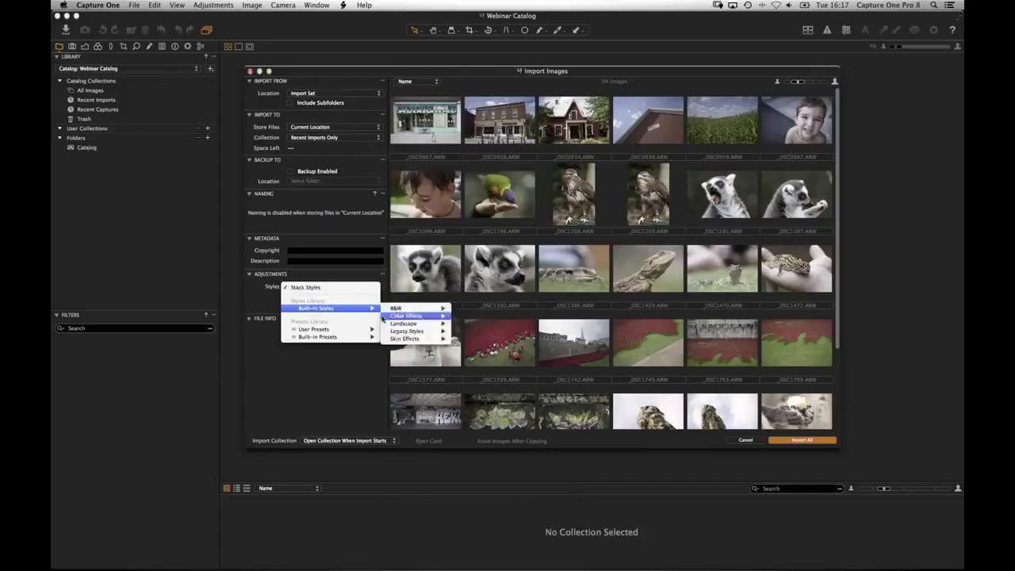
left_click(260, 287)
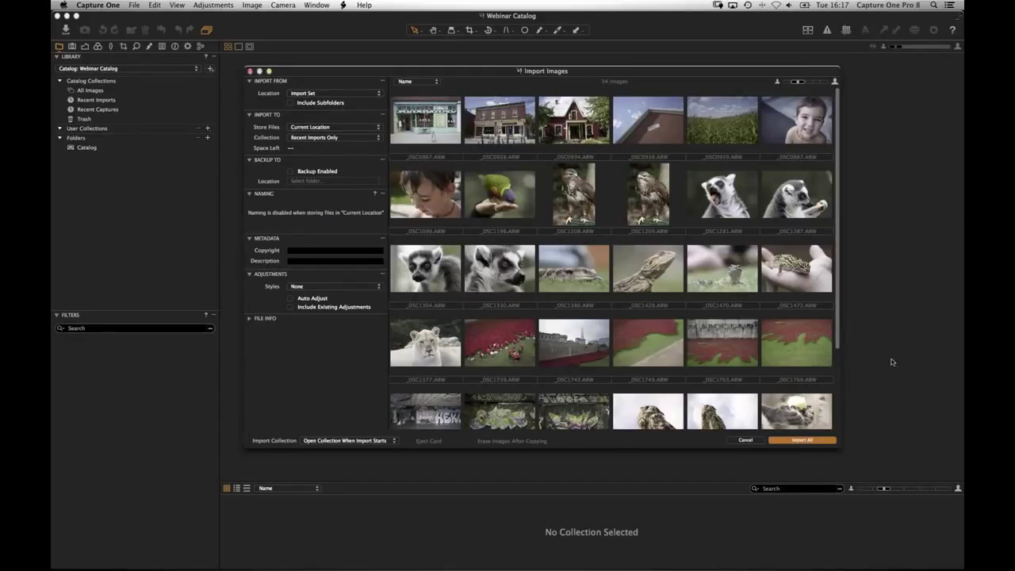
Import all images from the Import Set folder and hide the viewer to fill the window with thumbnails
left_click(803, 441)
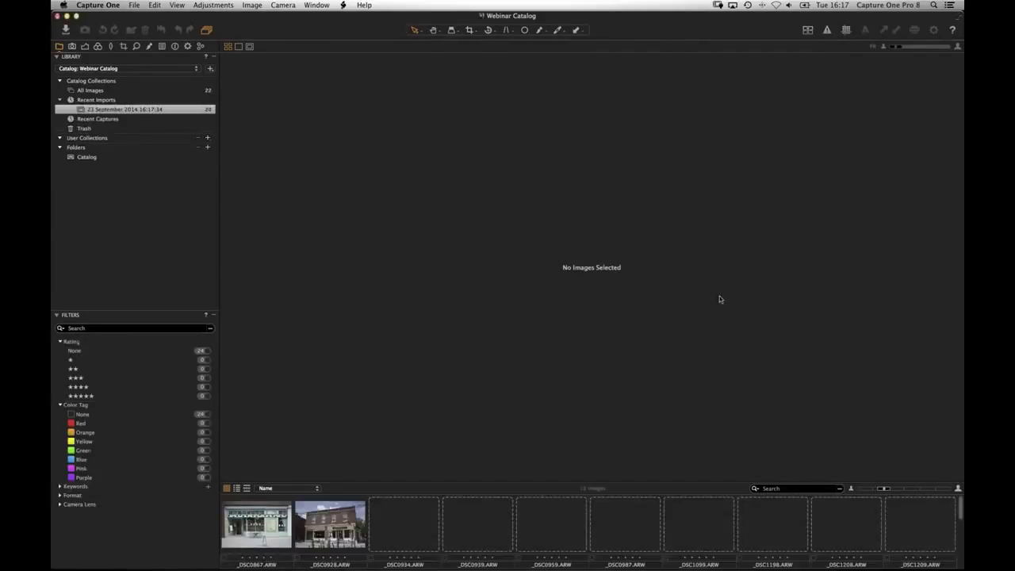
key("alt+super+v")
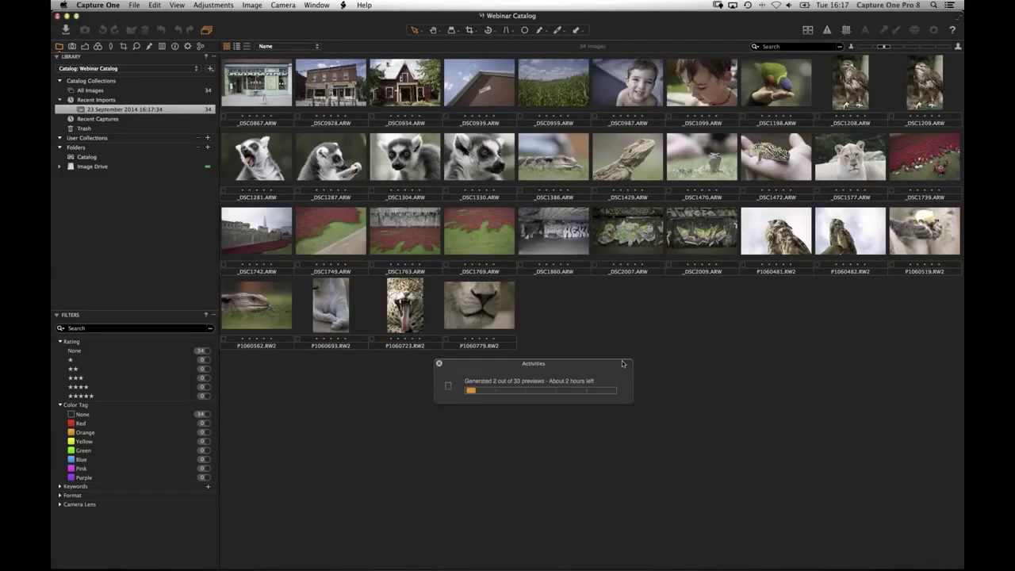
Move the Activities progress window out of the way and enlarge the browser thumbnails
left_click_drag(560, 365, 663, 305)
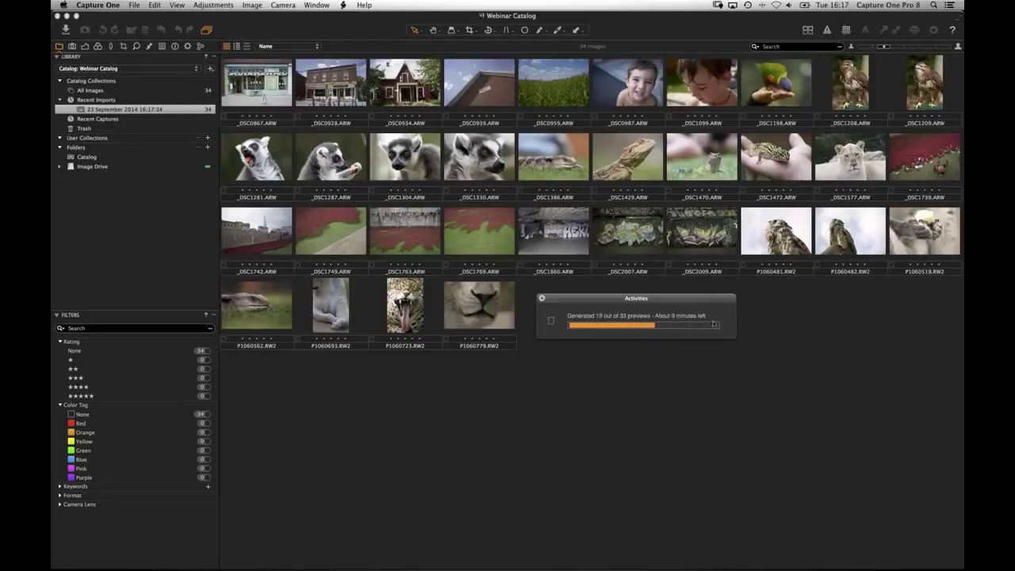
left_click_drag(622, 302, 1011, 325)
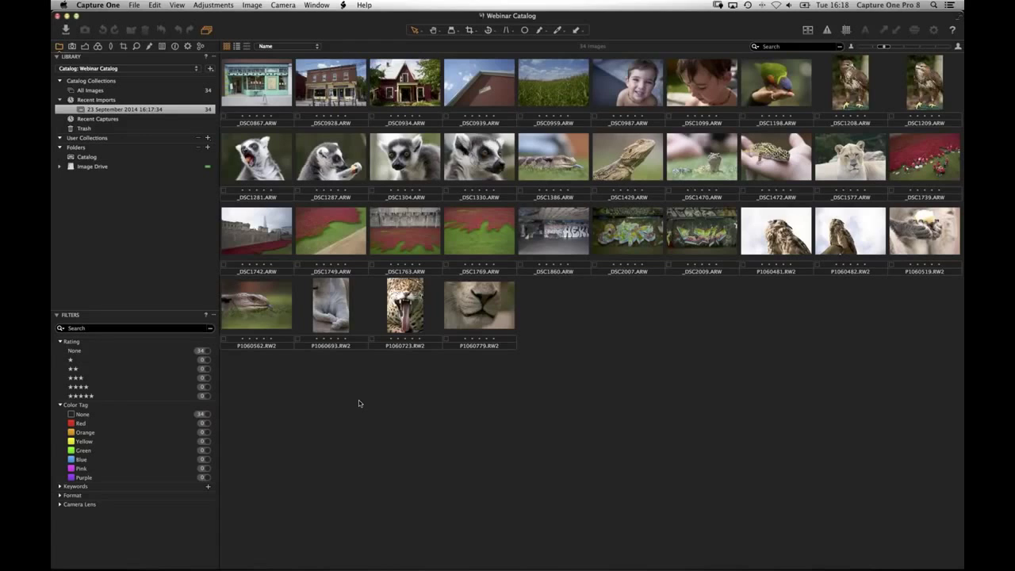
left_click(904, 48)
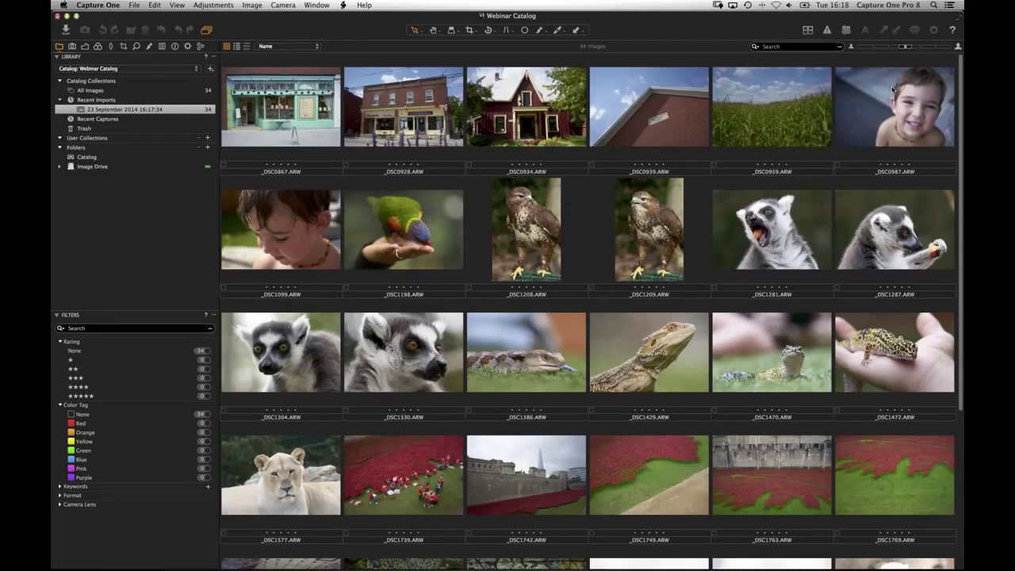
Review the available preview image sizes in the Image preferences, keep 2560 px and close the preferences
left_click(286, 34)
left_click(98, 6)
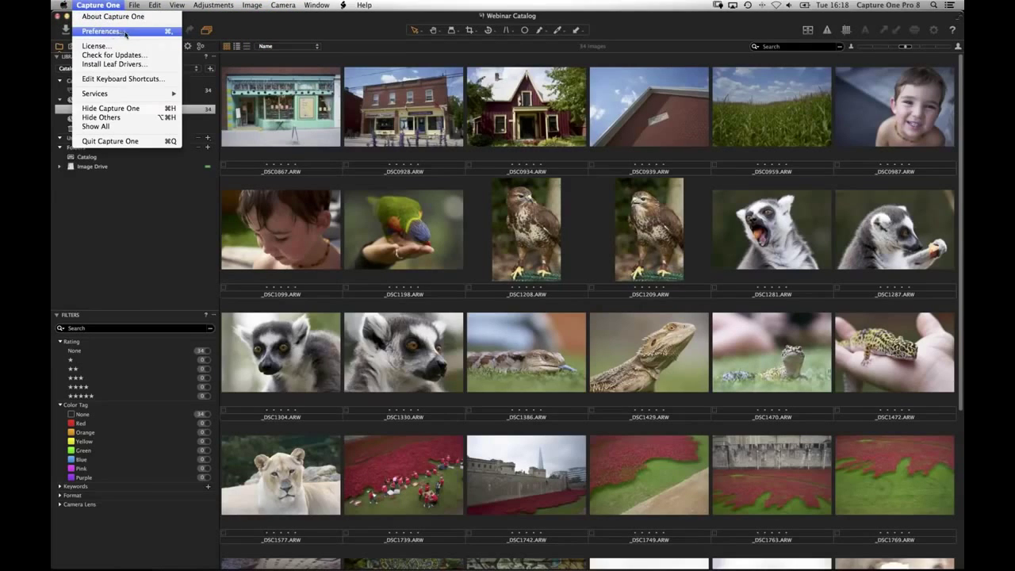
left_click(123, 33)
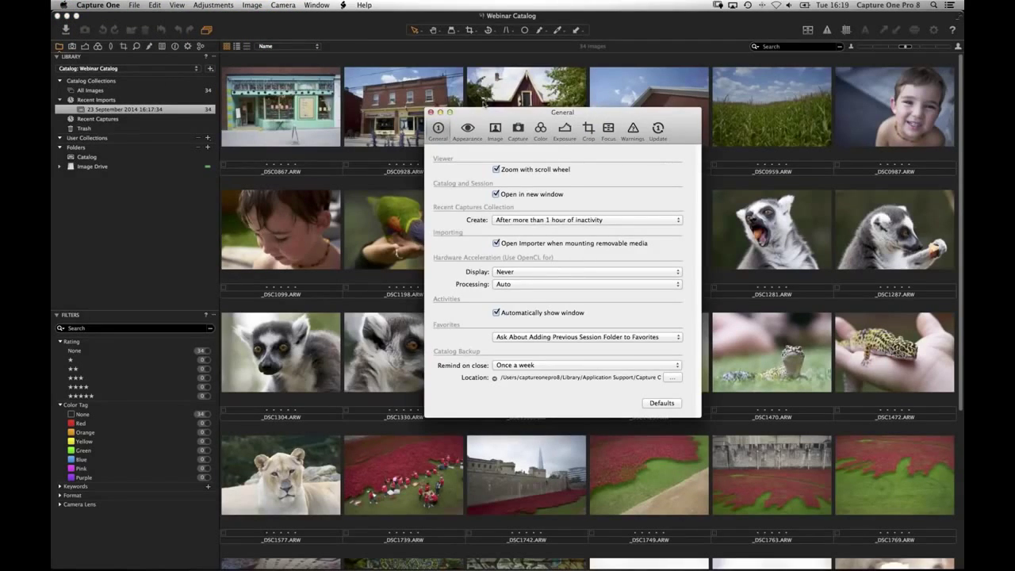
left_click(494, 131)
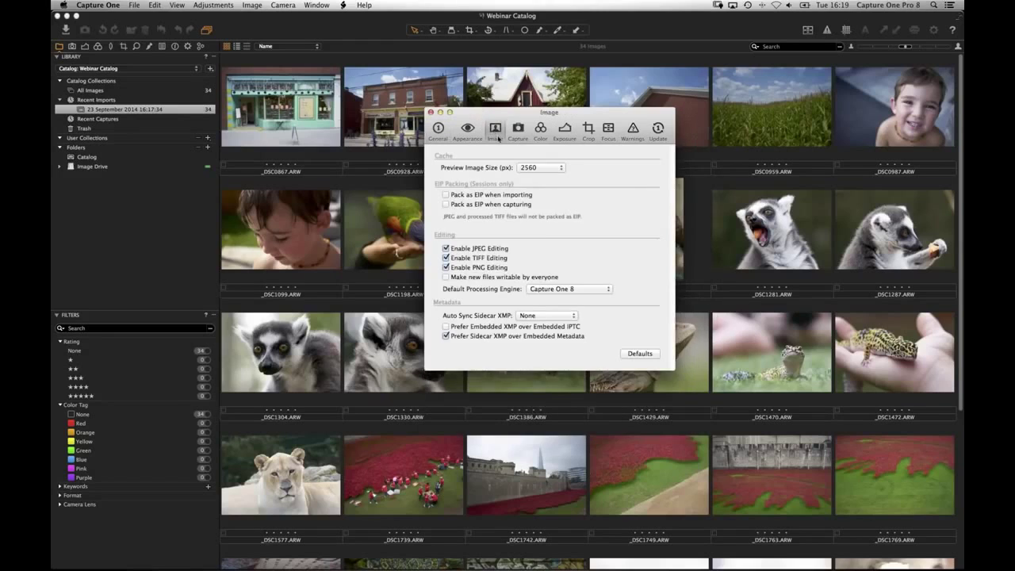
left_click(541, 169)
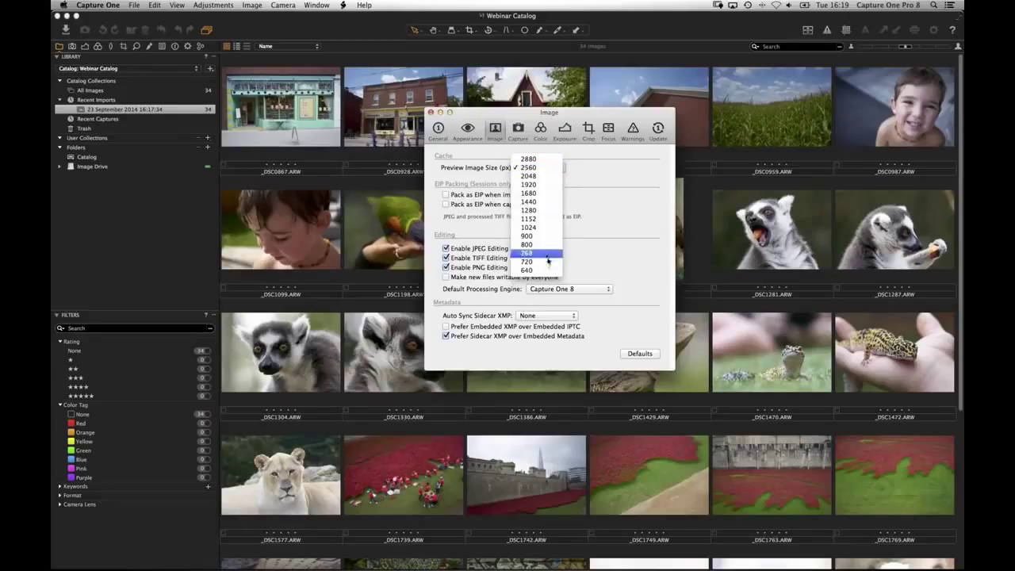
left_click(603, 171)
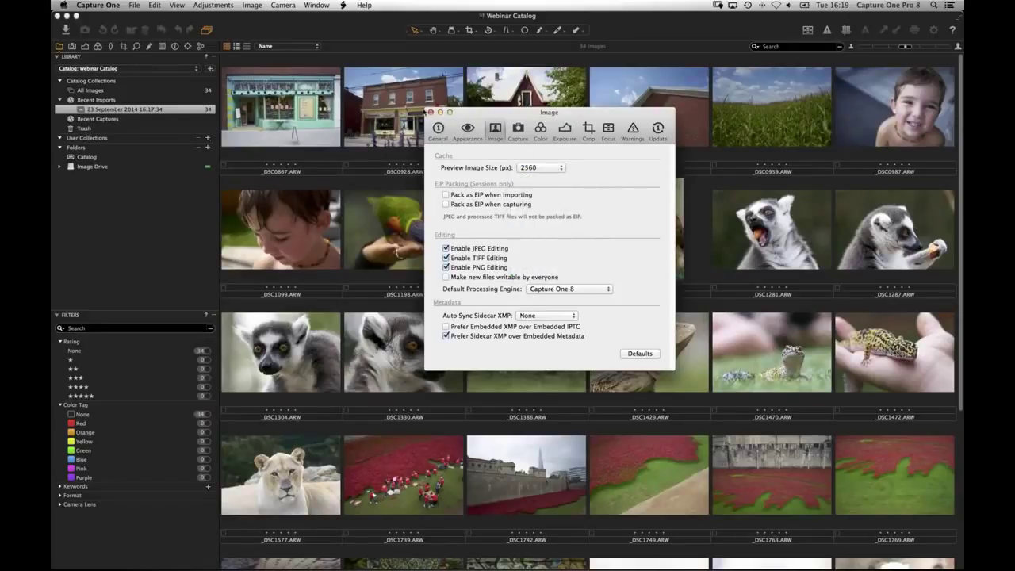
left_click(431, 112)
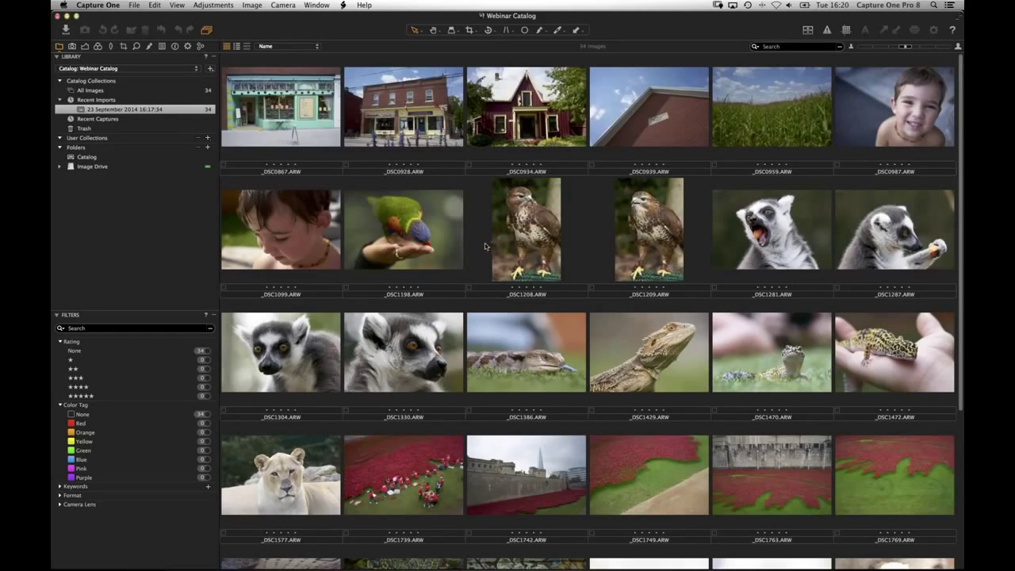
Select the hawk image _DSC1208.ARW, then expand Image Drive in the library and show its Import Set folder
left_click(525, 243)
left_click(59, 167)
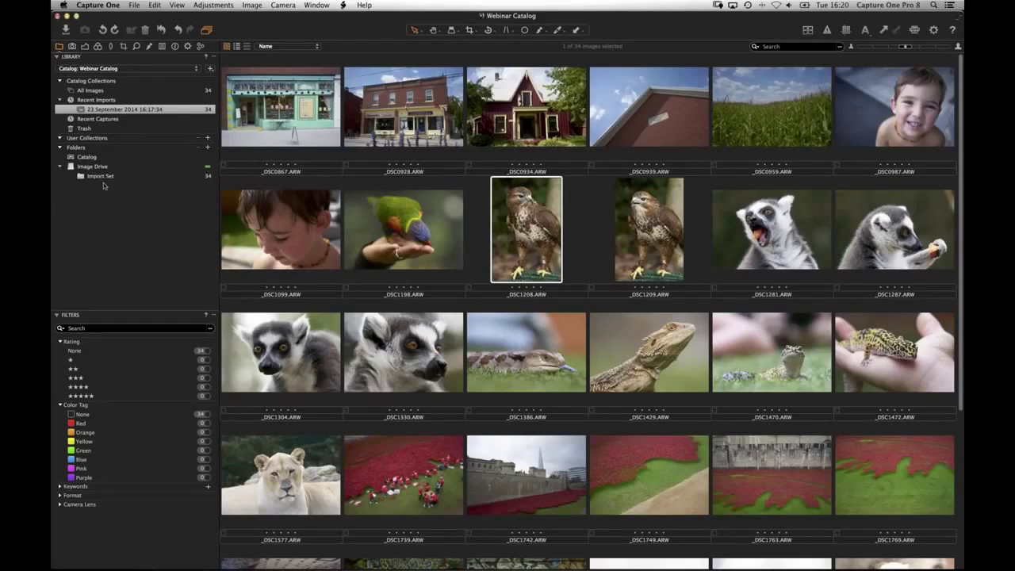
left_click(101, 178)
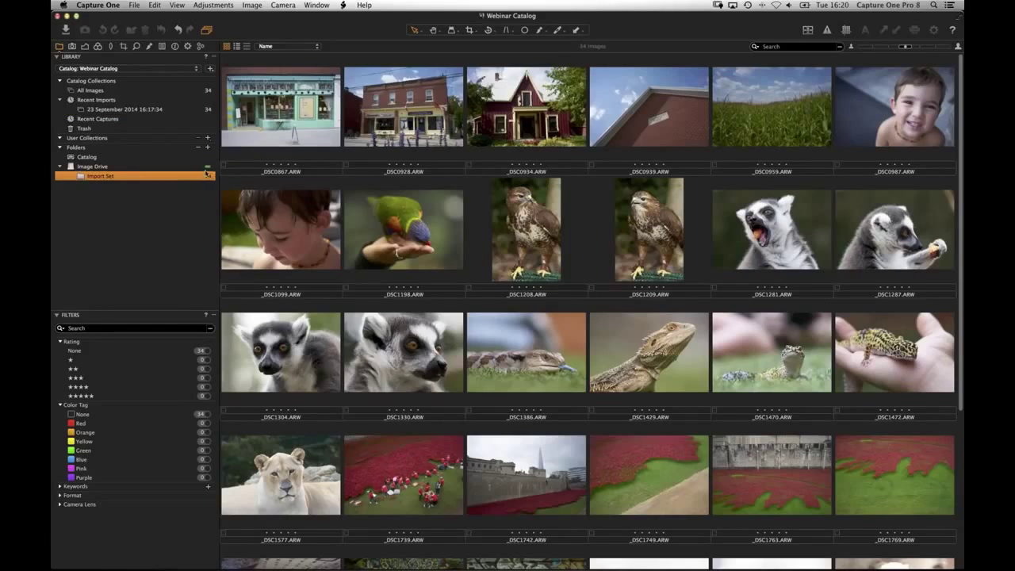
left_click(101, 176)
Create a new session named Browser in the Pictures folder, using the Blank template and opening in a new window
left_click(134, 6)
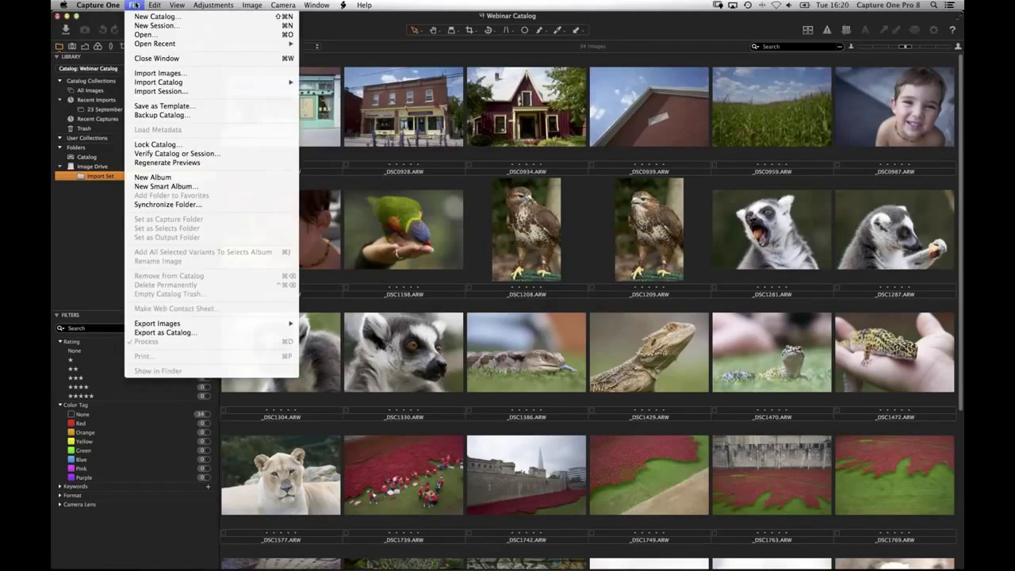
left_click(156, 26)
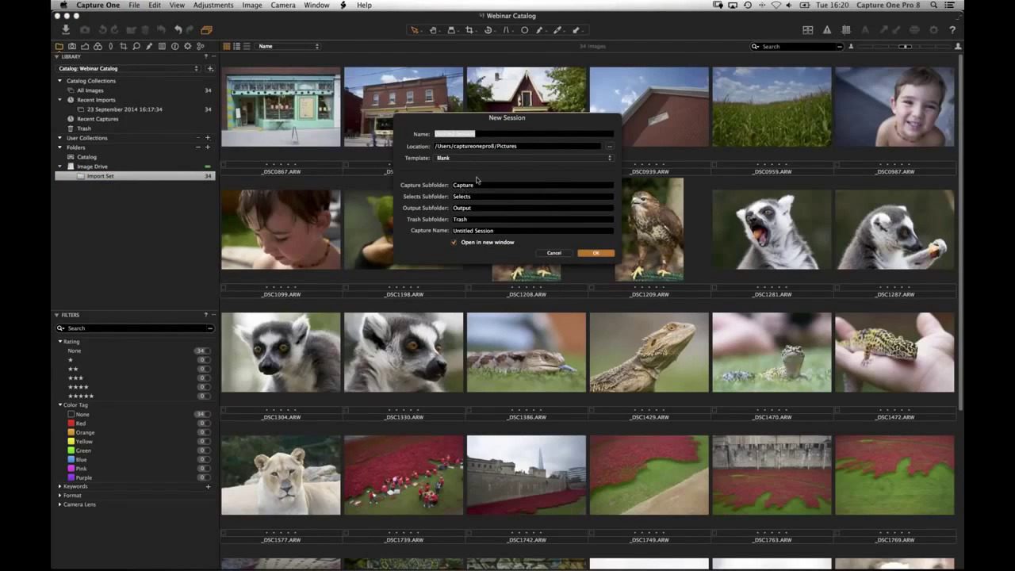
type("Browser")
key("Return")
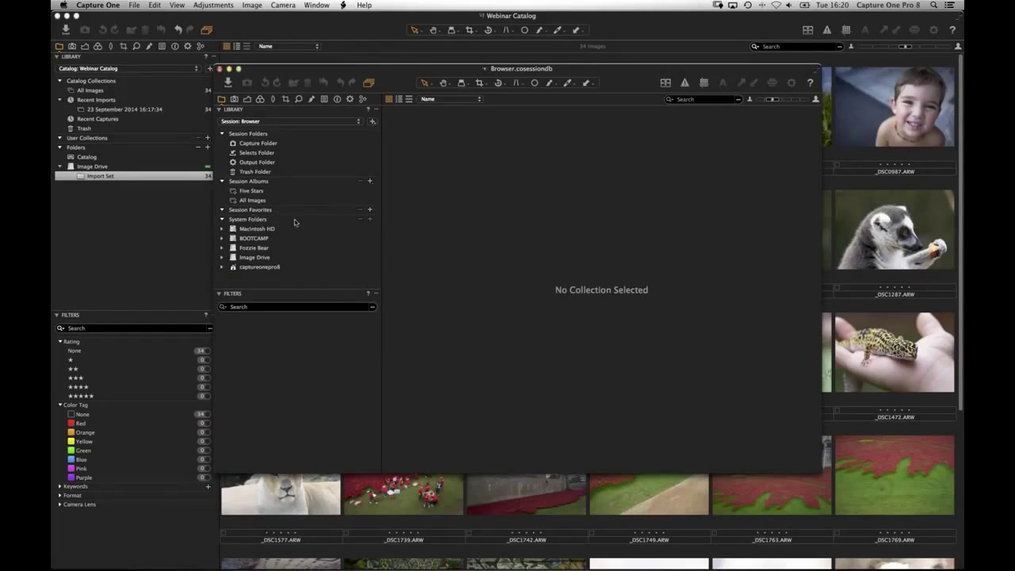
Look over the new Browser session and close its window to return to the Webinar Catalog
left_click(276, 222)
left_click(134, 5)
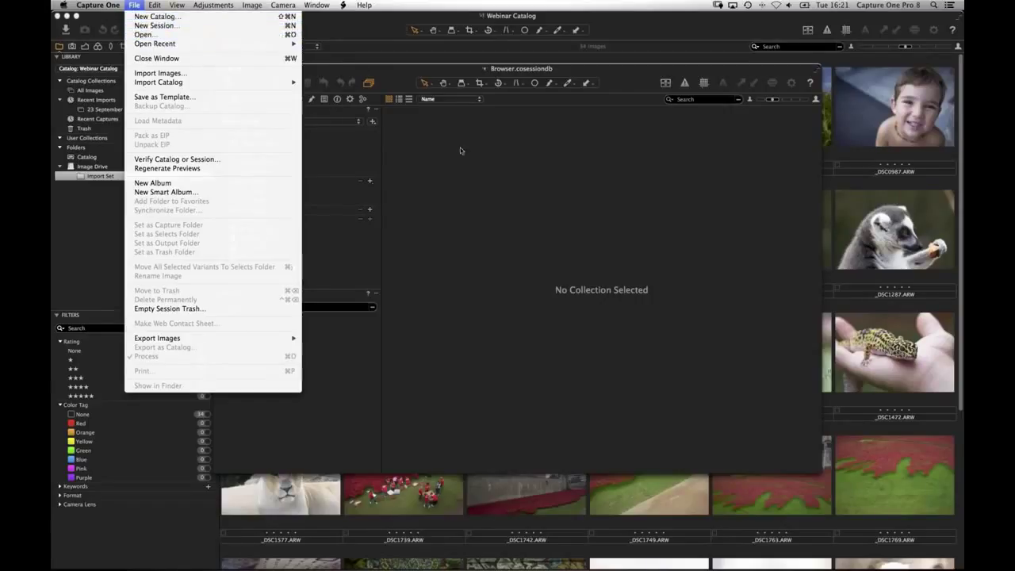
left_click(468, 184)
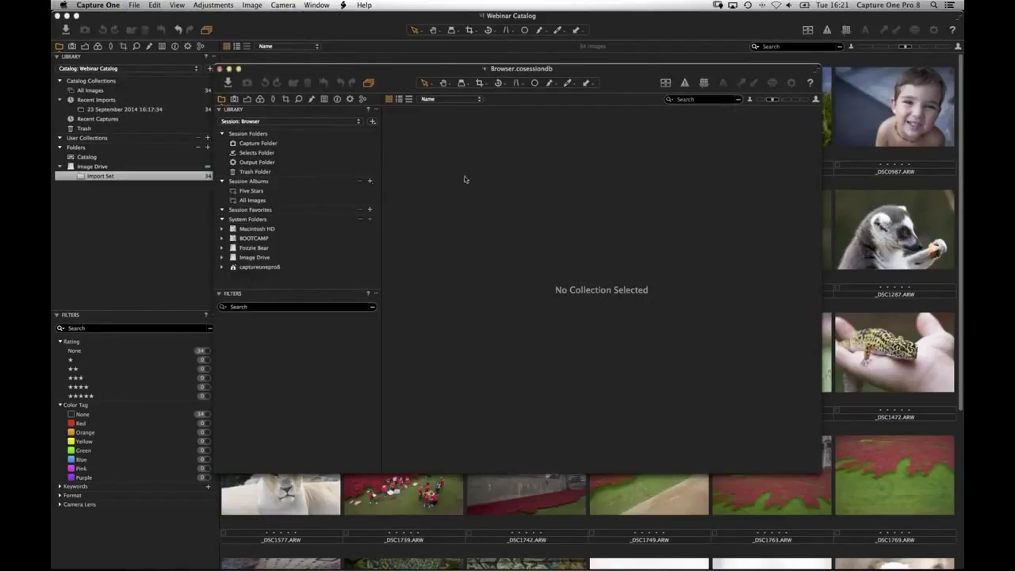
left_click(219, 69)
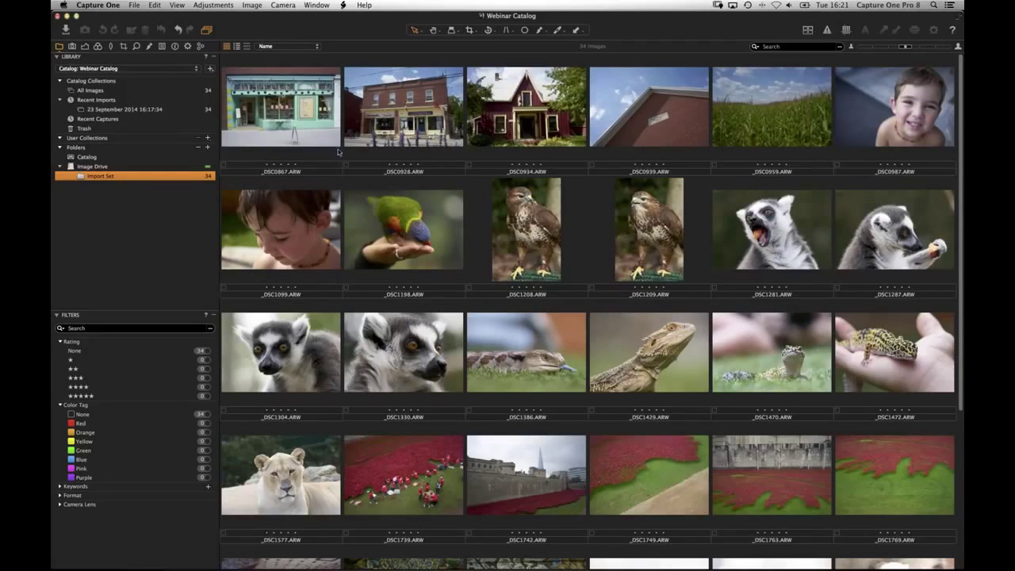
Open the storefront image _DSC0867.ARW in the viewer, check it at 100%, switch the browser to filmstrip and fit the image again
double_click(306, 128)
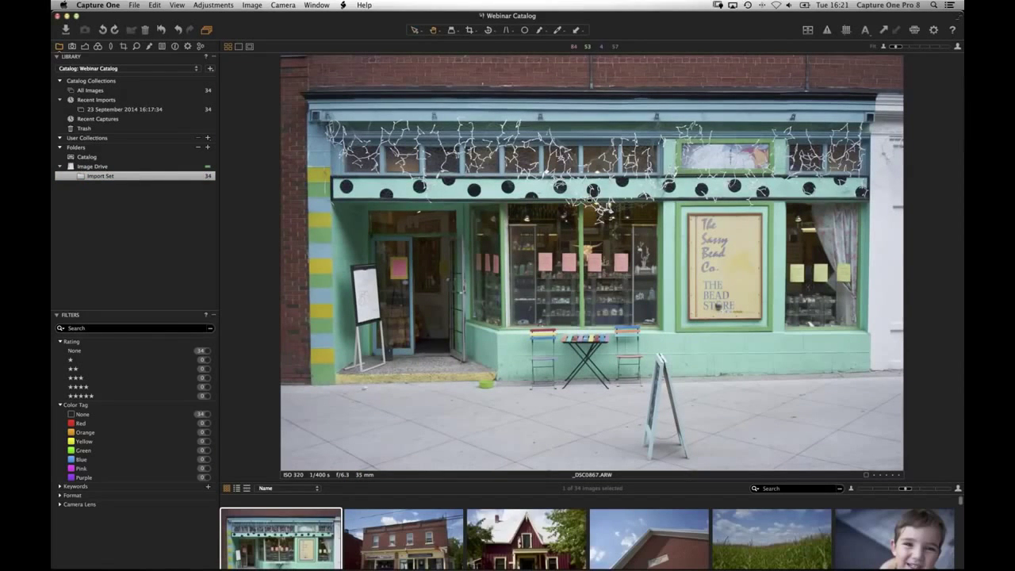
double_click(600, 209)
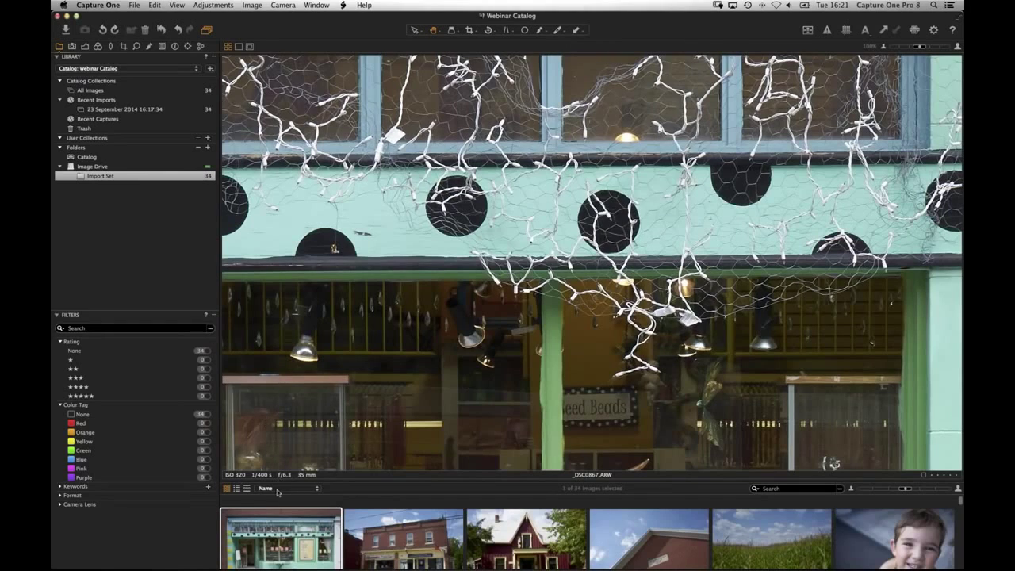
left_click(248, 488)
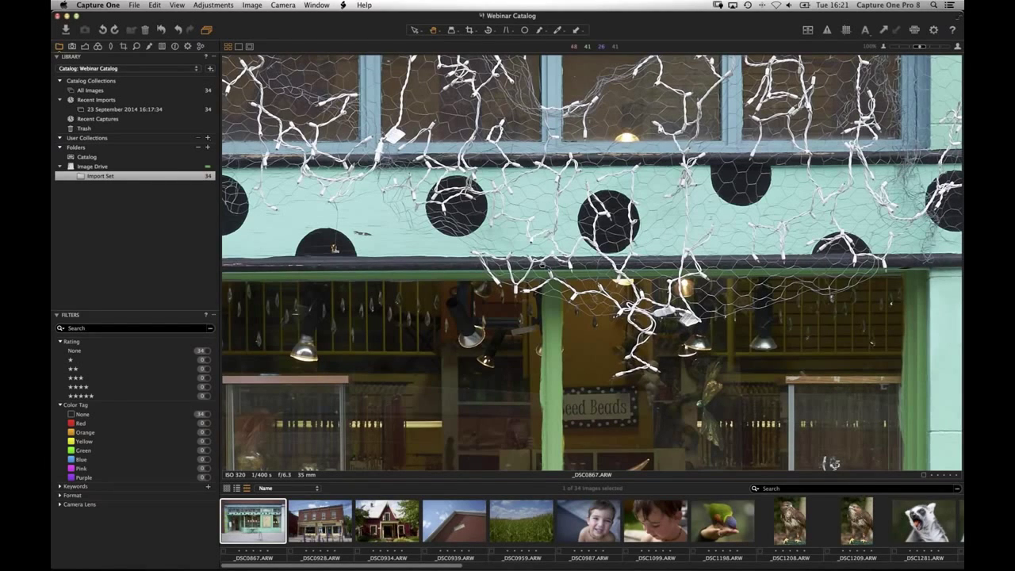
double_click(543, 266)
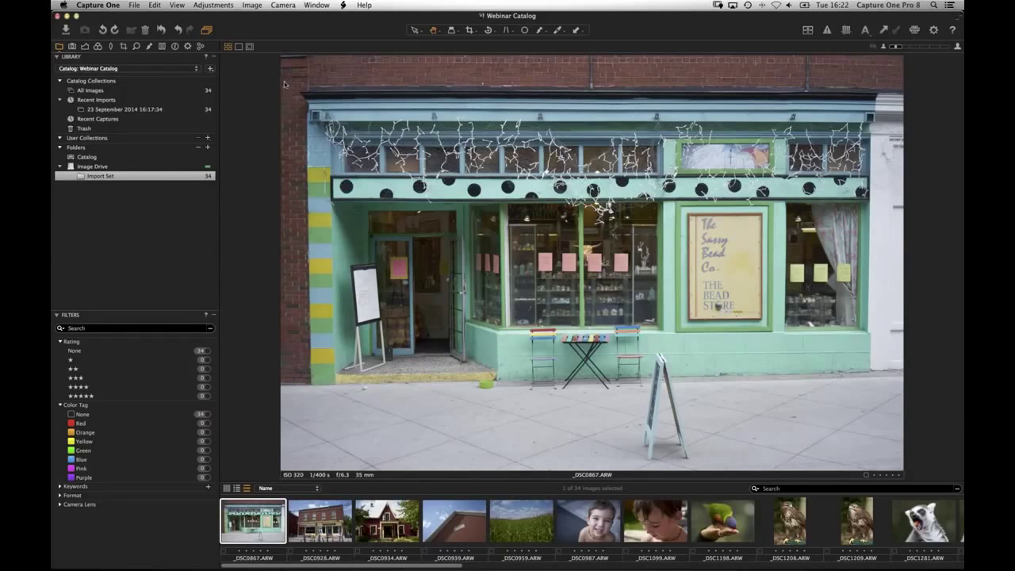
Switch to Finder, open the Import Set folder on Image Drive and move the window to make room for another
key("super+Tab")
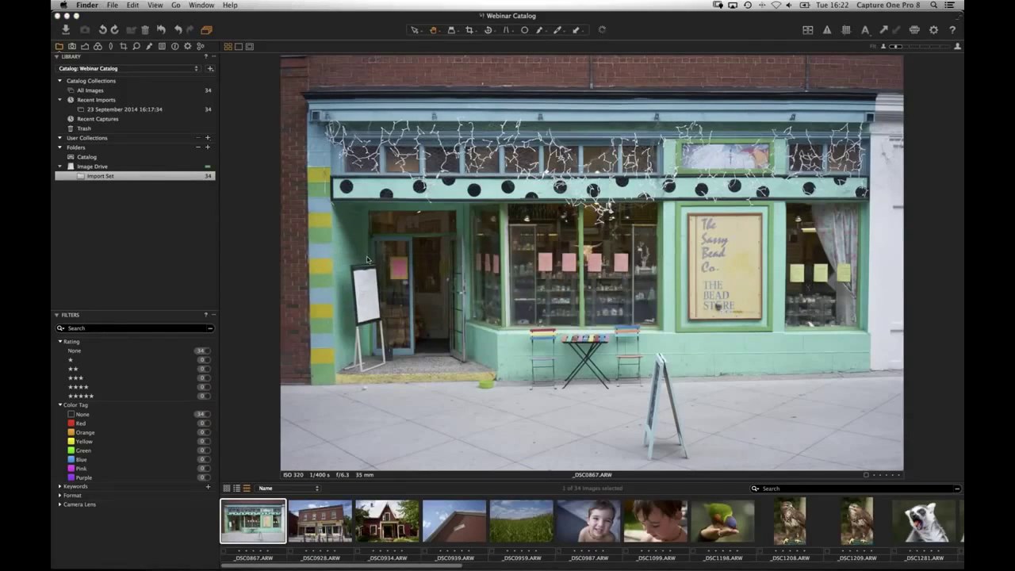
mouse_move(387, 559)
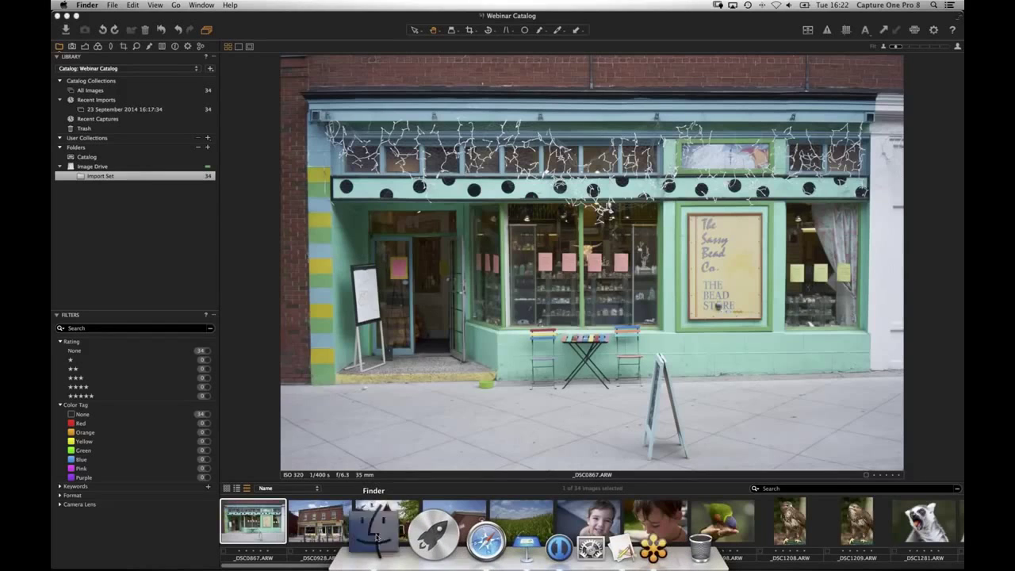
left_click(373, 528)
left_click_drag(389, 224, 460, 93)
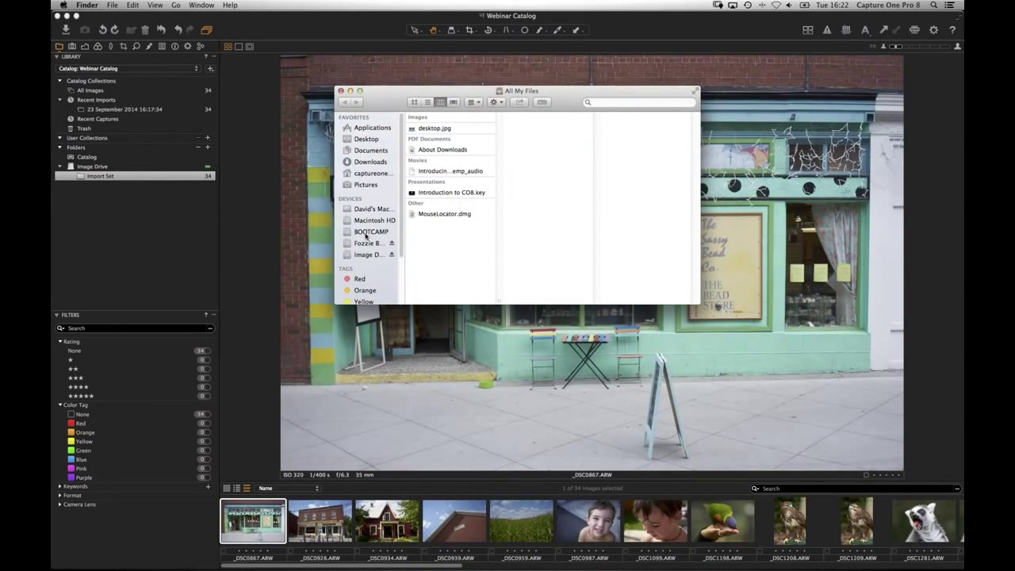
left_click(364, 257)
left_click(476, 127)
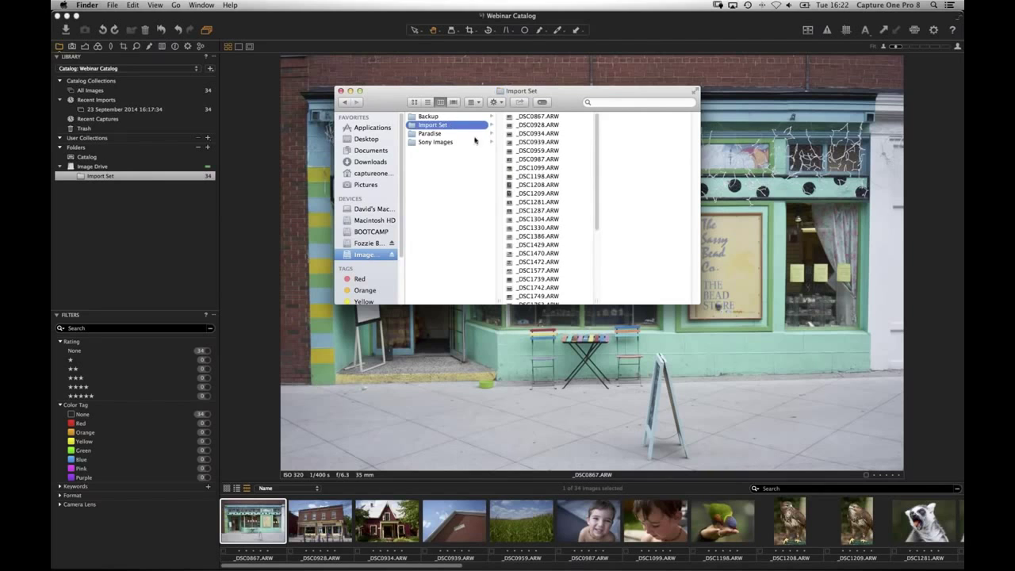
left_click_drag(571, 95, 485, 69)
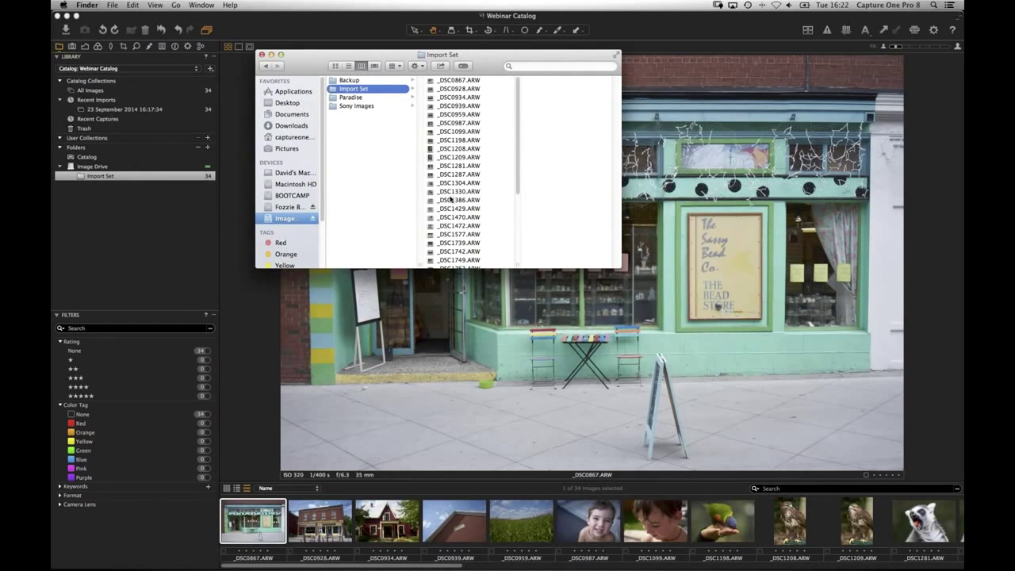
Open a second Finder window below the first and show the Canada folder inside Sony Images on Image Drive
key("super+n")
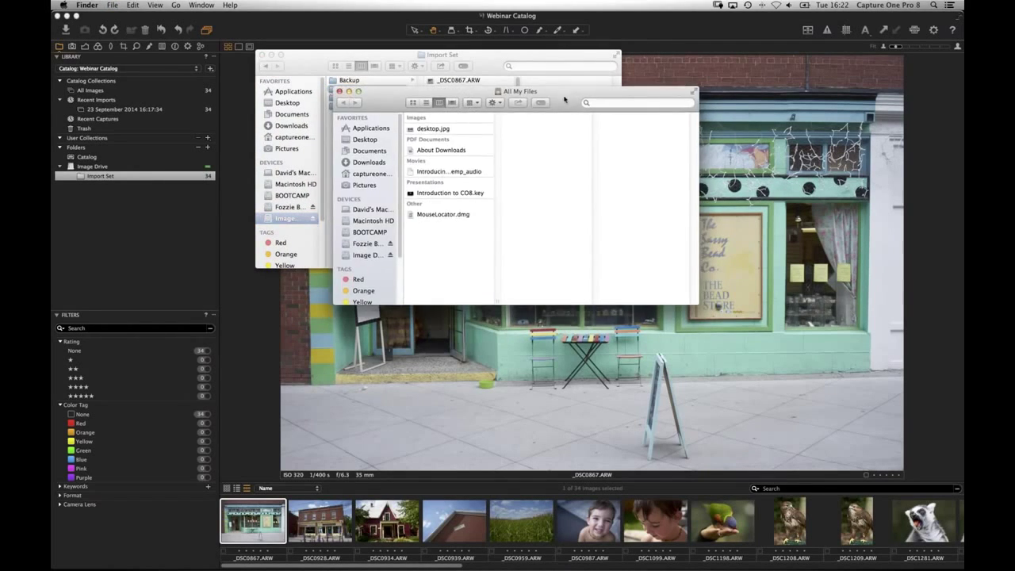
left_click_drag(573, 89, 593, 238)
left_click(374, 403)
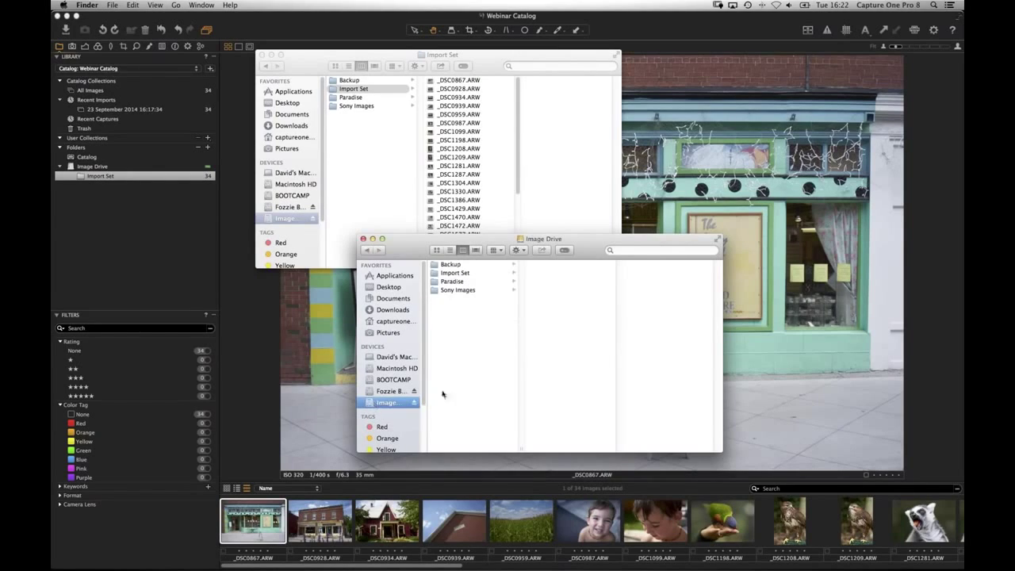
left_click(458, 283)
left_click(482, 290)
left_click(574, 265)
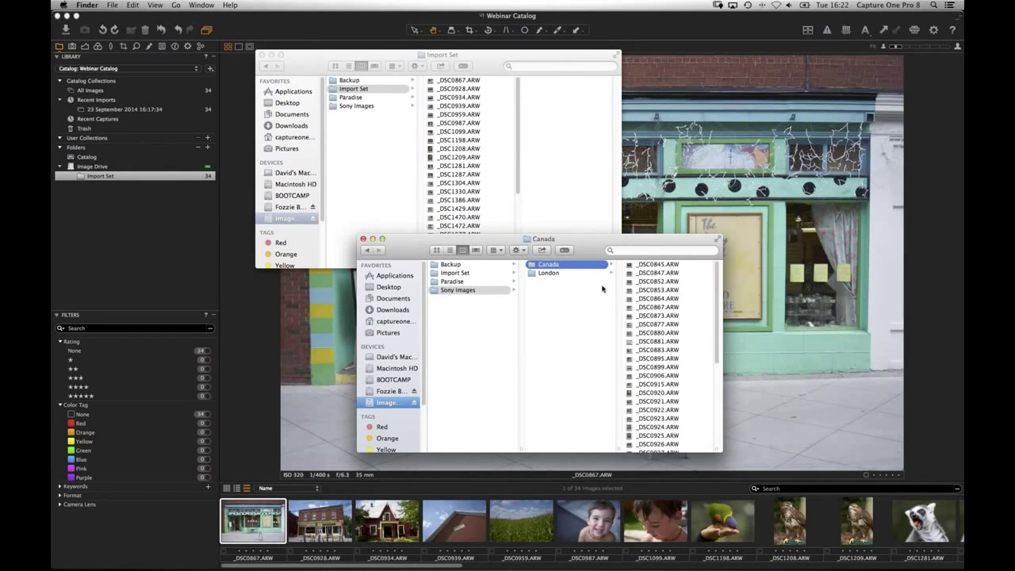
Move _DSC0906.ARW from the Canada folder into the Import Set folder and switch back to Capture One
scroll(661, 381, "down", 1)
left_click_drag(631, 367, 492, 132)
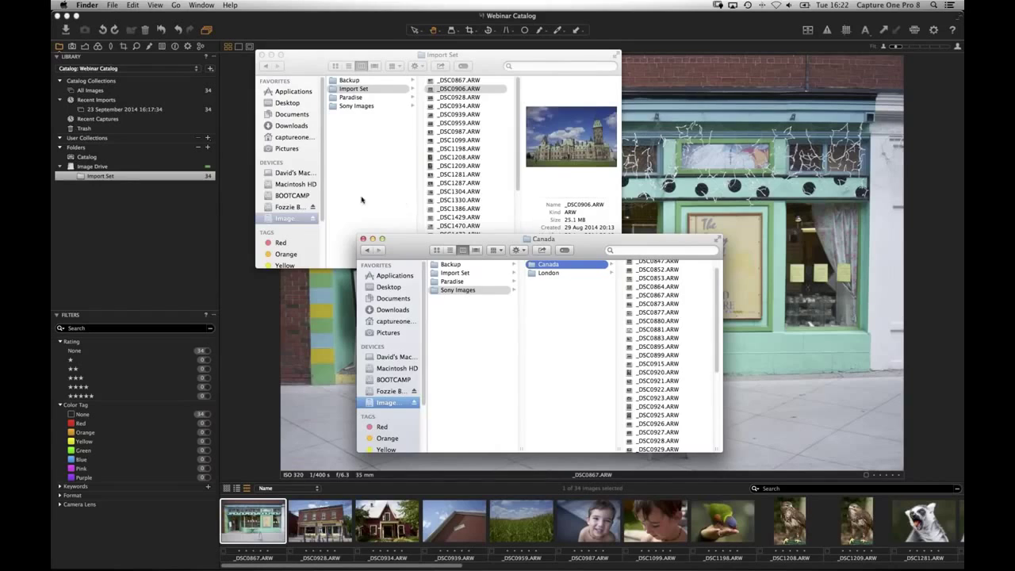
left_click(161, 230)
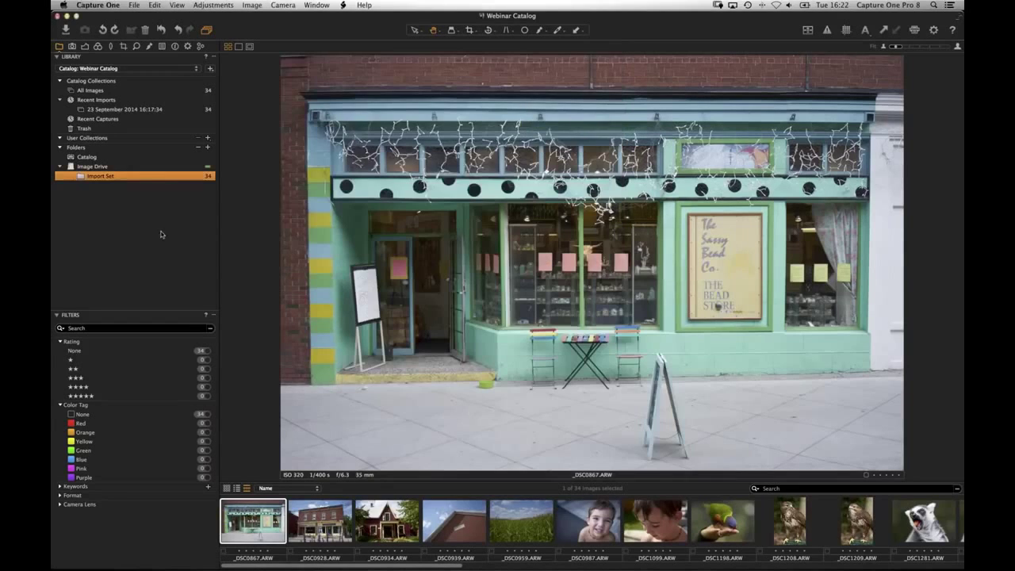
Synchronize the Import Set folder with the disk, importing the new image into the catalog, and select the imported image
right_click(91, 175)
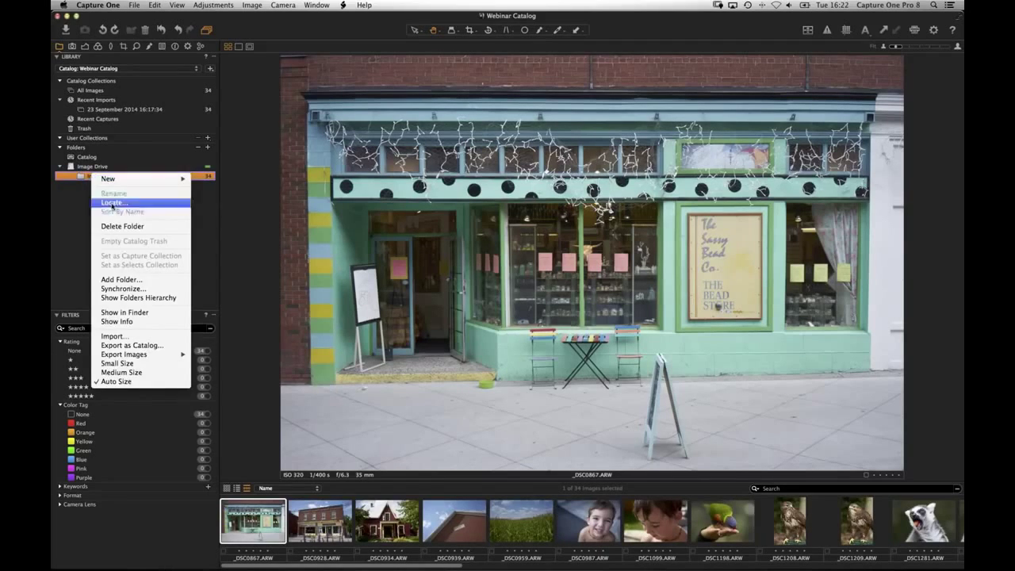
left_click(149, 292)
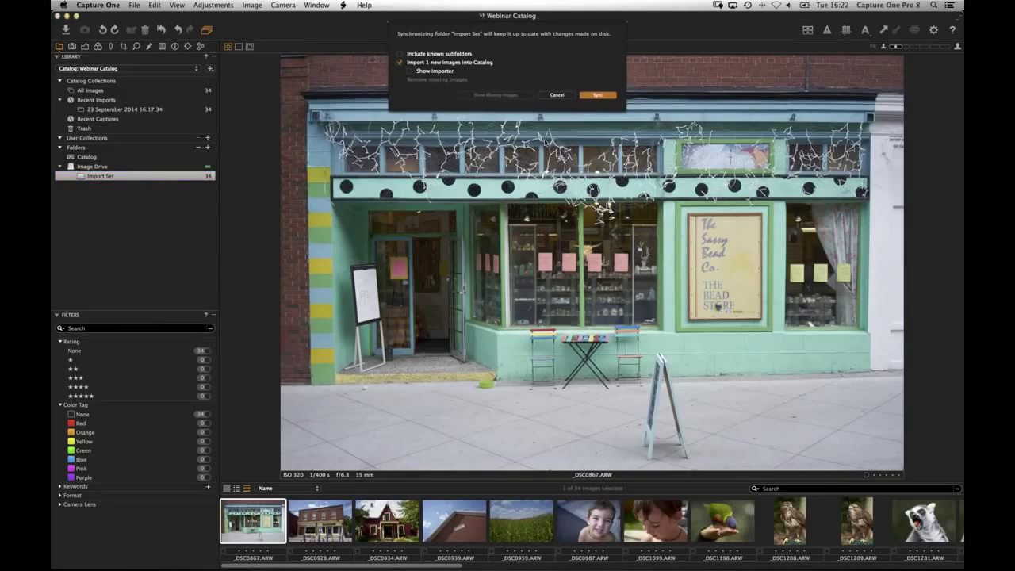
left_click(459, 69)
left_click(598, 95)
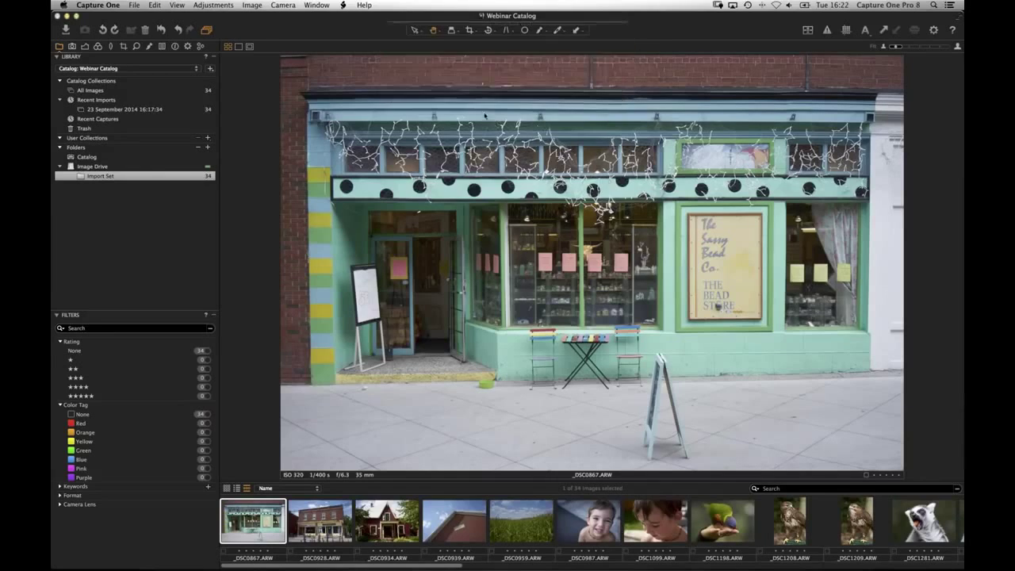
left_click(275, 536)
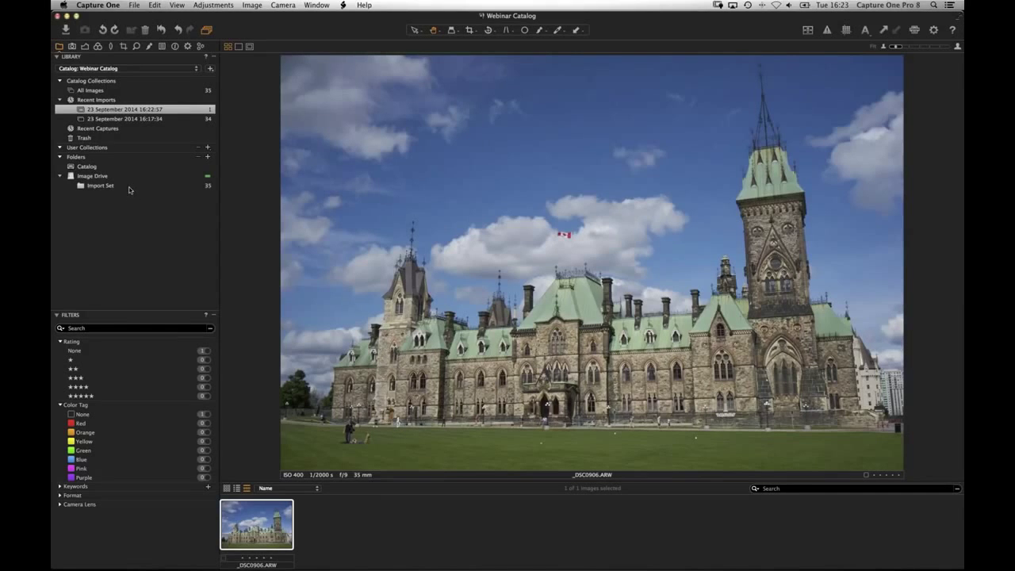
Inspect the Webinar Catalog file in the Pictures folder in Finder and return to Capture One
key("super+Tab")
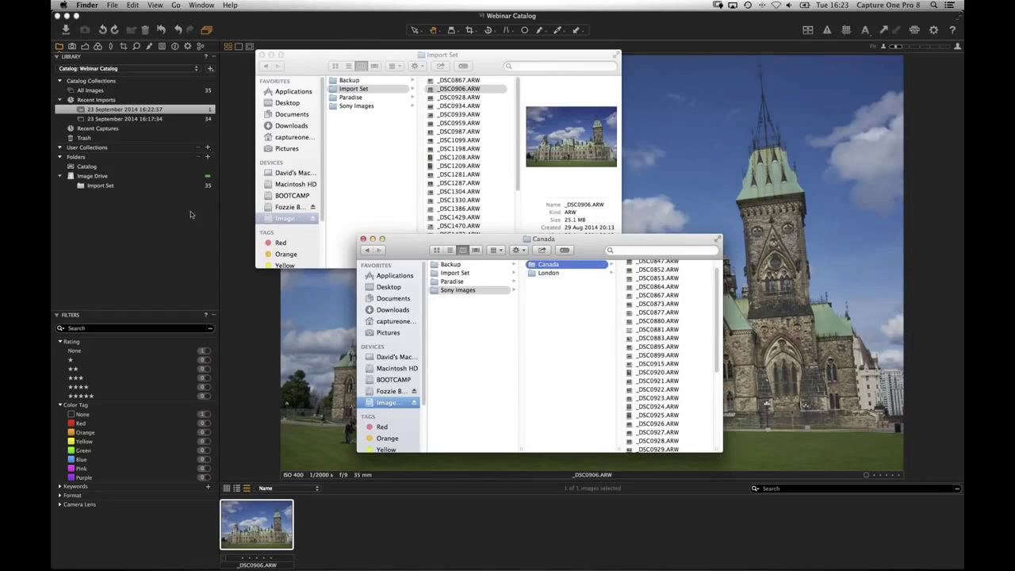
left_click(142, 216)
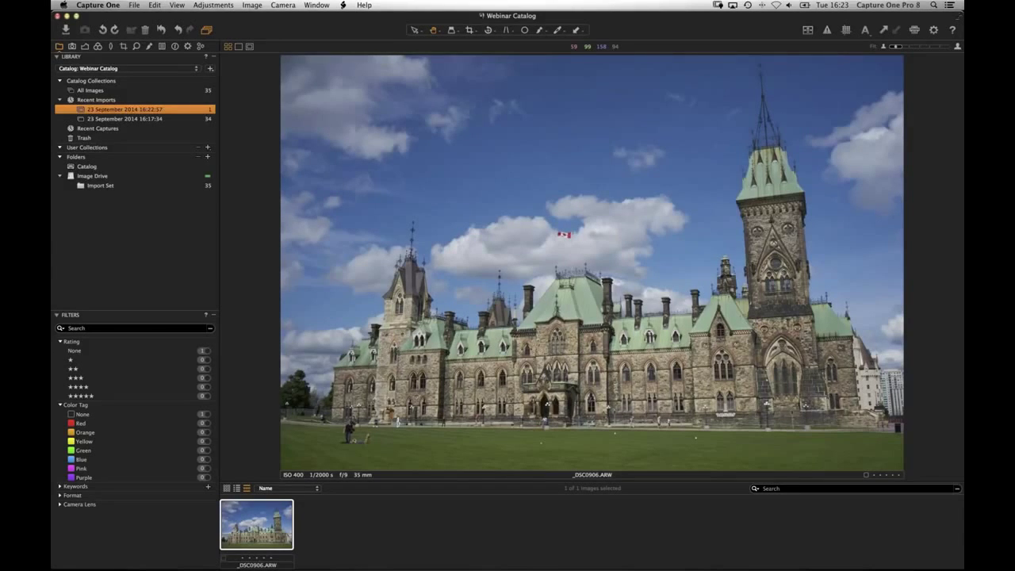
key("super+Tab")
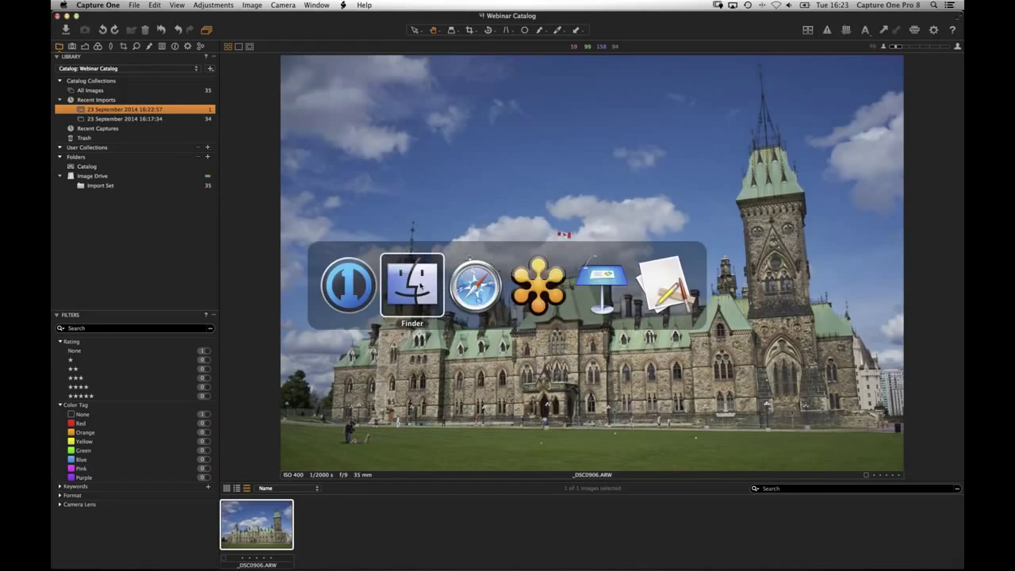
left_click(390, 333)
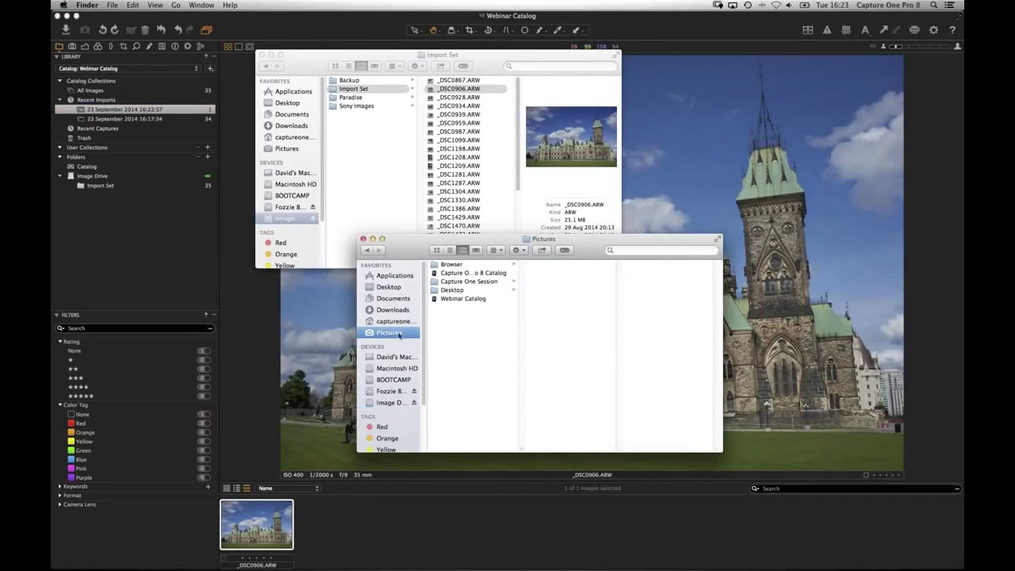
left_click(466, 299)
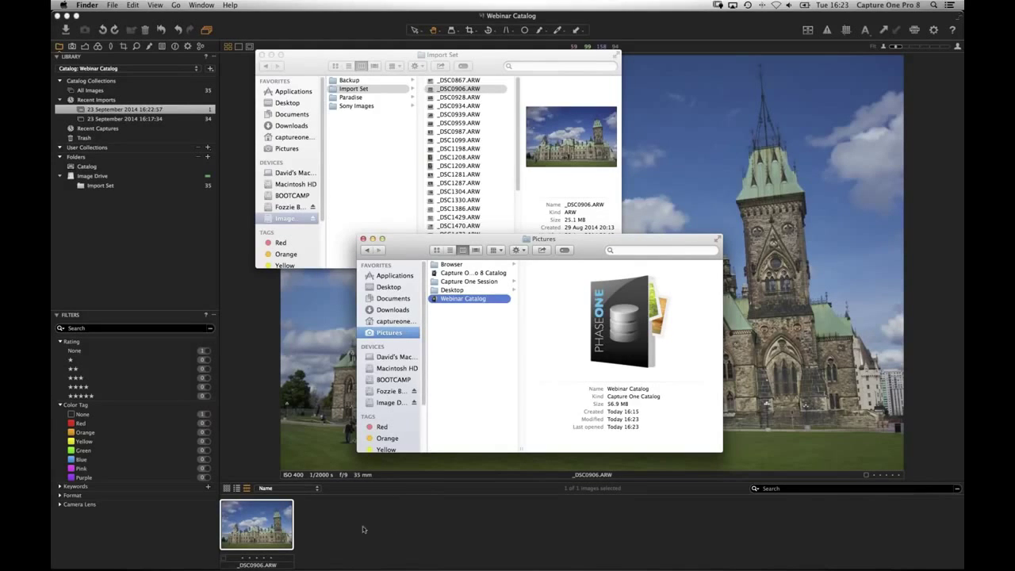
left_click(431, 522)
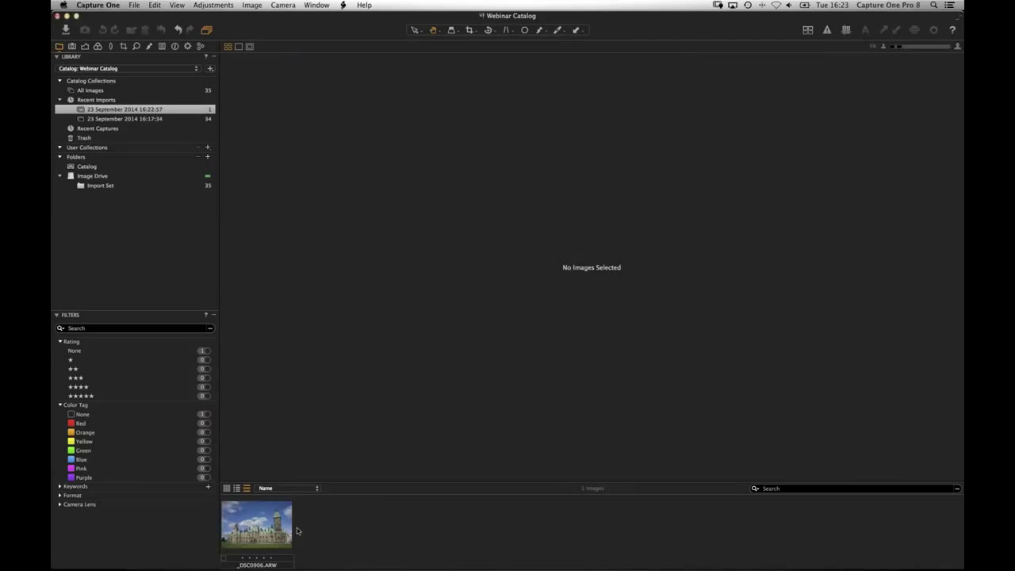
Show the 23 September 2014 16:17:34 import, switch to the Import Set folder and select the hawk image _DSC1208.ARW
left_click(115, 119)
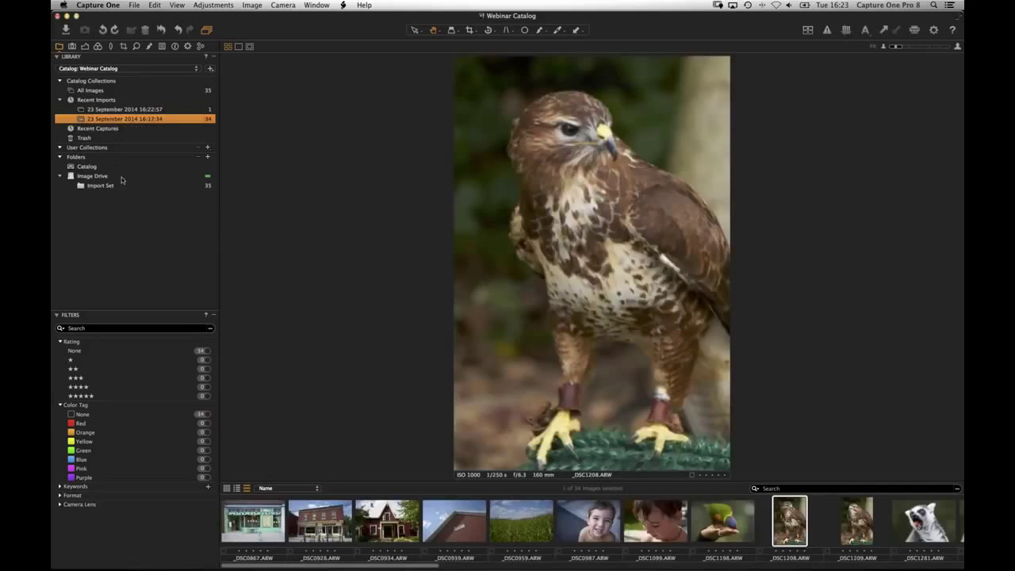
left_click(124, 186)
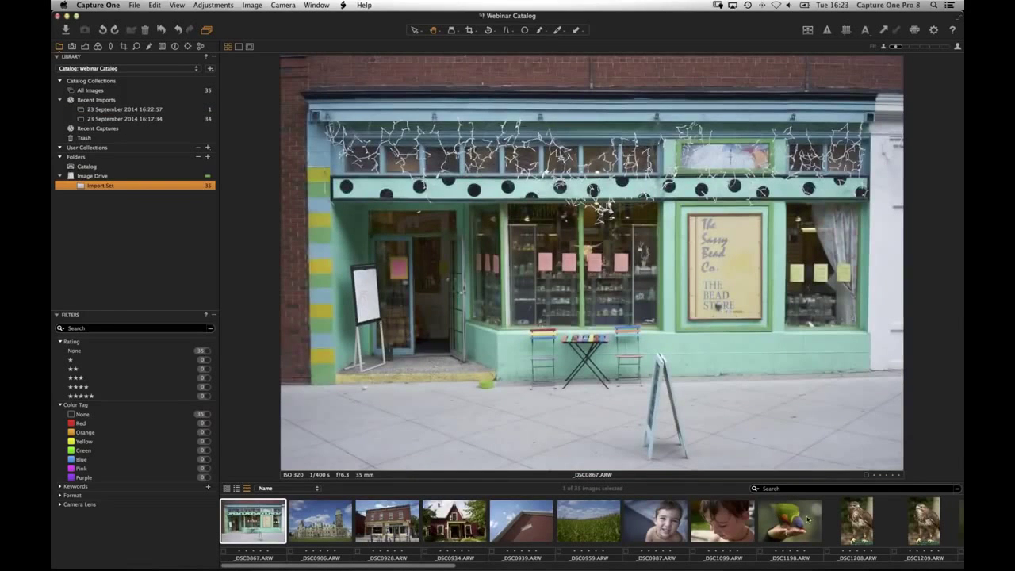
left_click(856, 530)
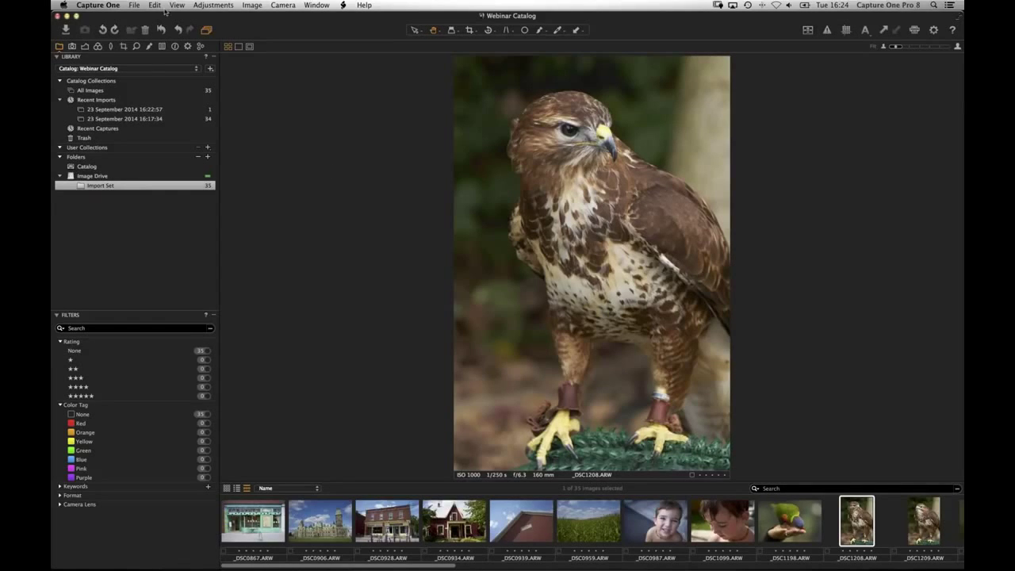
Review the catalog import options and the Aperture library import notes, cancel the import and return to the Import Set folder
left_click(133, 5)
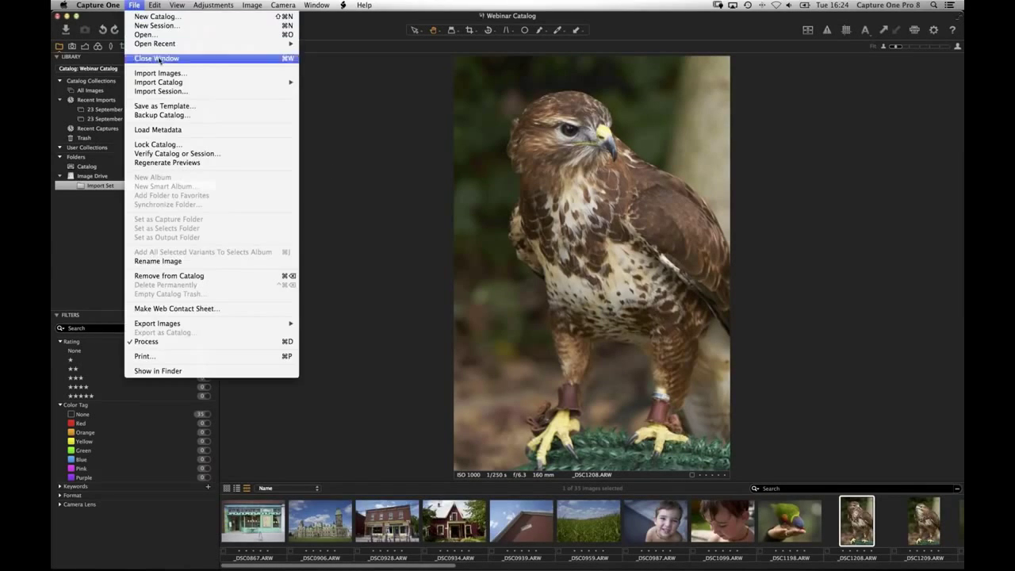
mouse_move(168, 82)
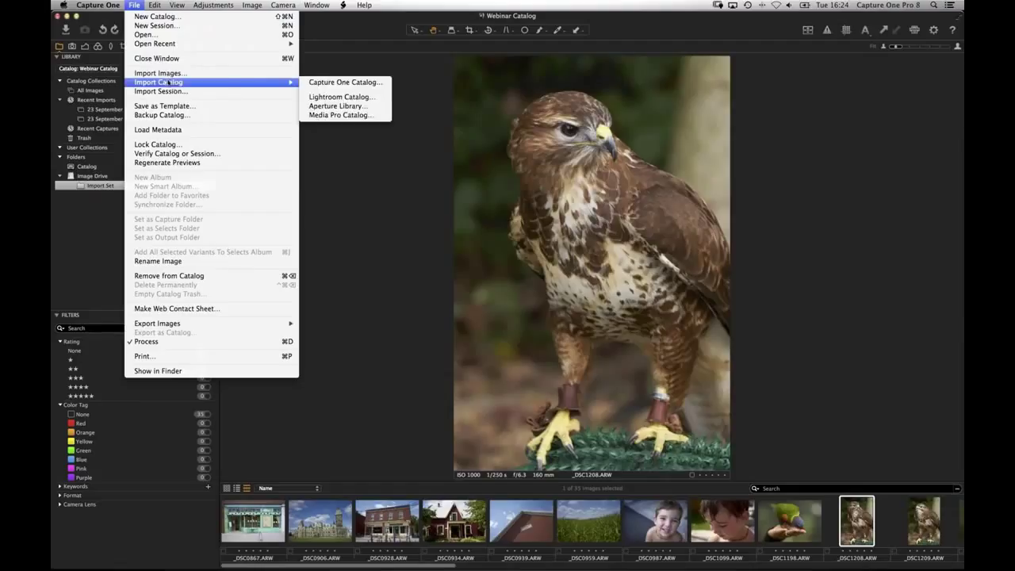
left_click(303, 106)
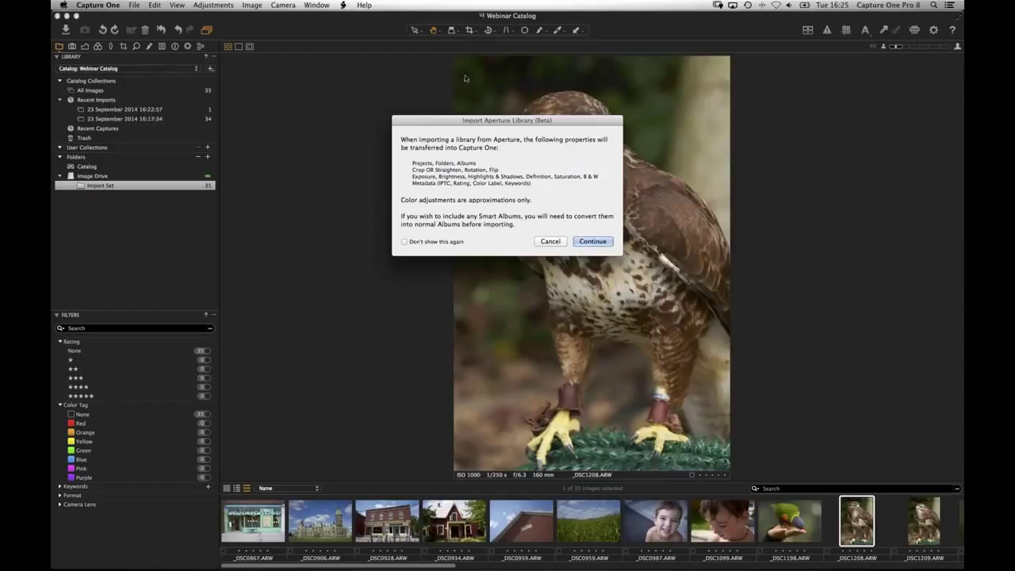
left_click(551, 242)
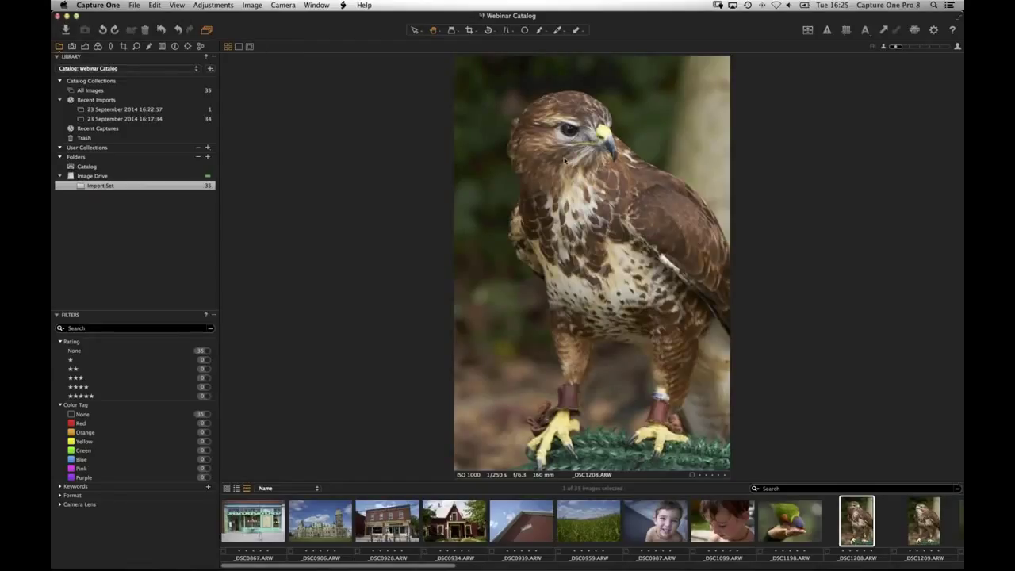
left_click(105, 189)
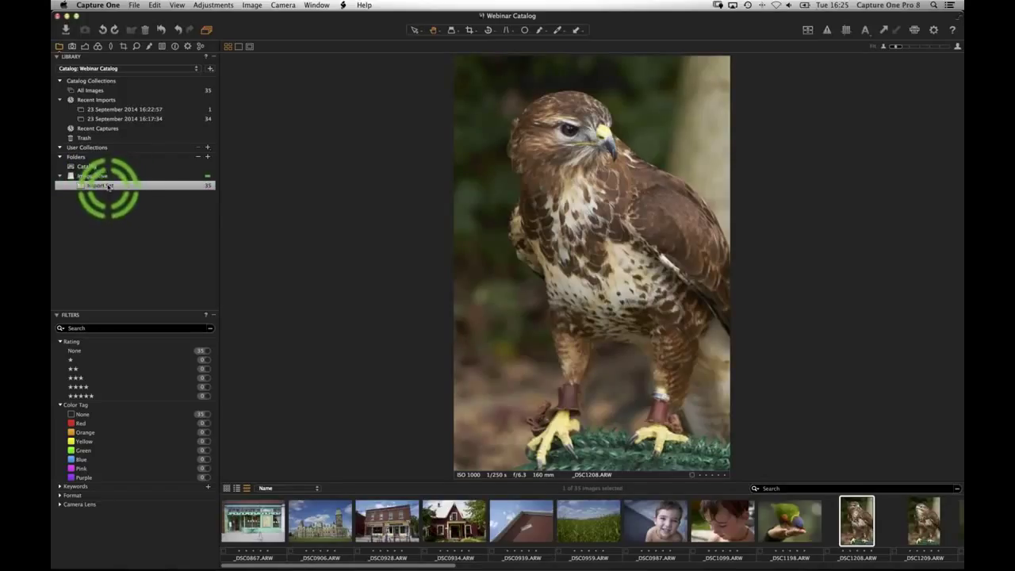
right_click(109, 187)
left_click(151, 300)
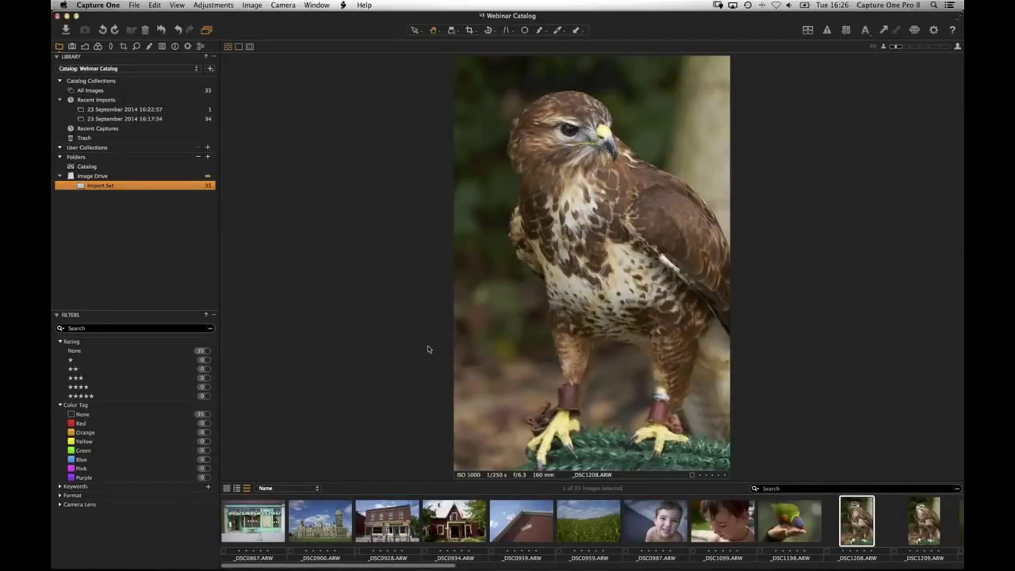
Create a new album named Images under User Collections
left_click(210, 153)
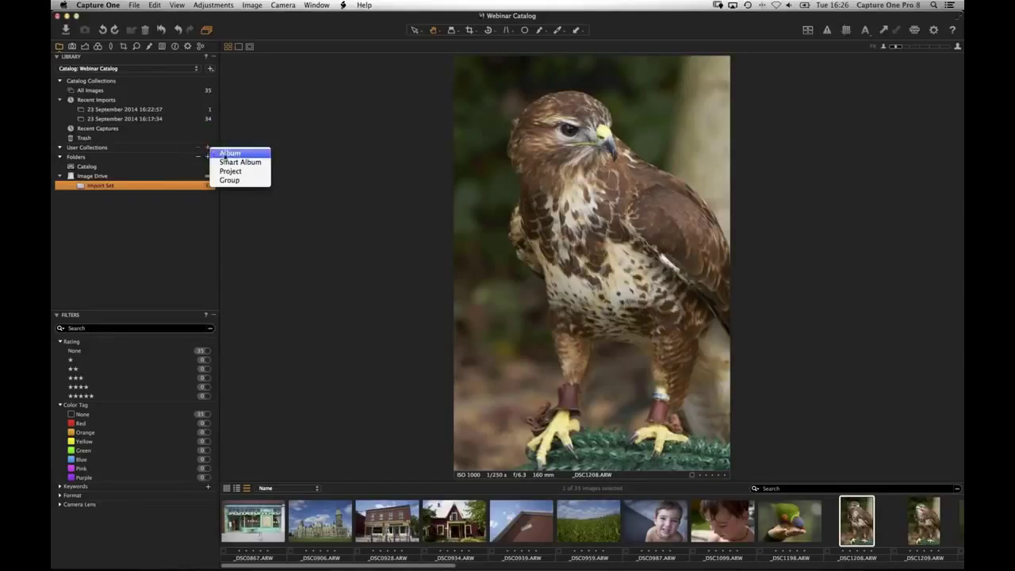
left_click(226, 152)
left_click(204, 150)
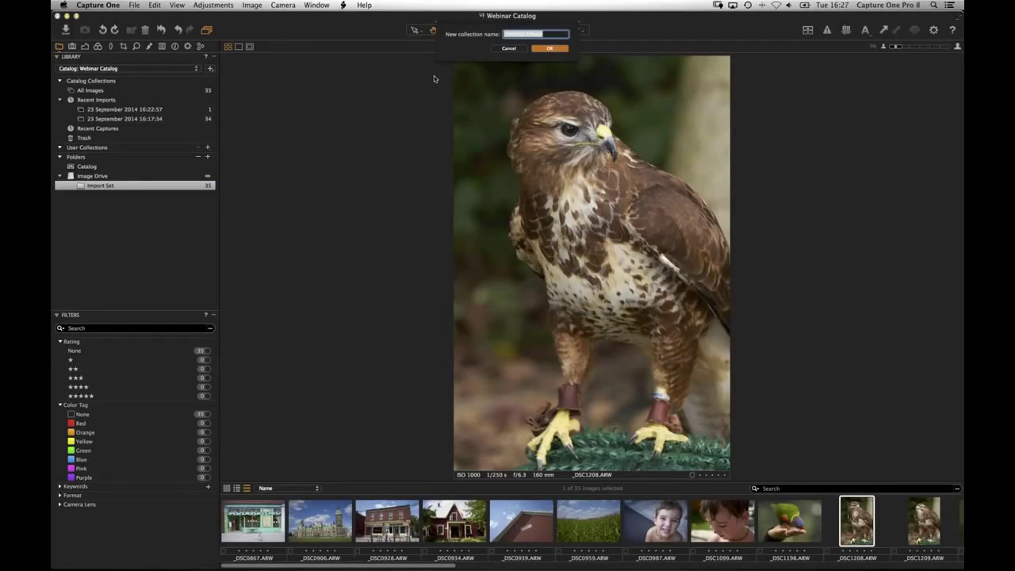
type("Images")
key("Return")
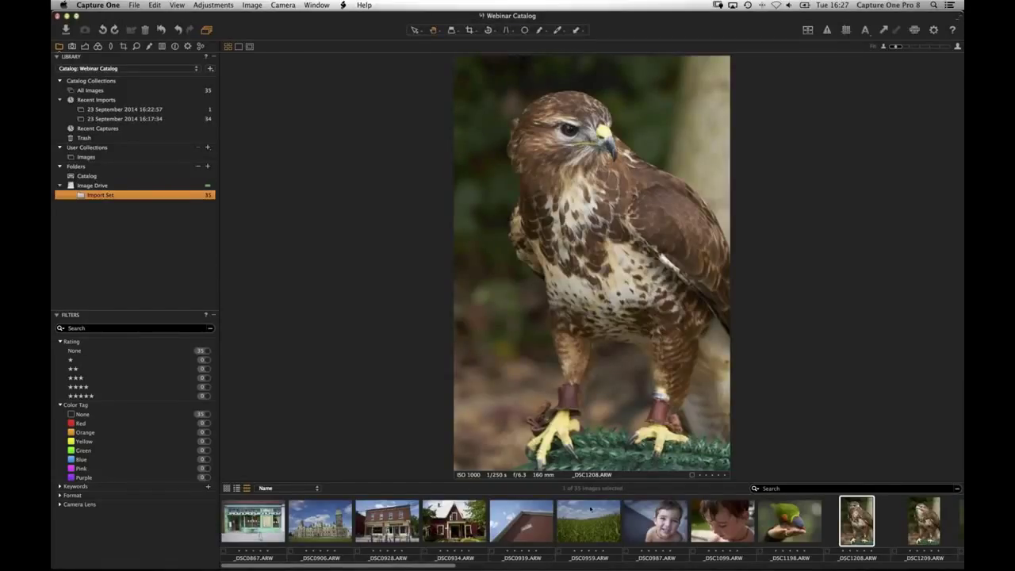
Add the images _DSC0906.ARW, _DSC0939.ARW and _DSC0959.ARW from the Import Set folder to the Images album
left_click_drag(330, 514, 103, 157)
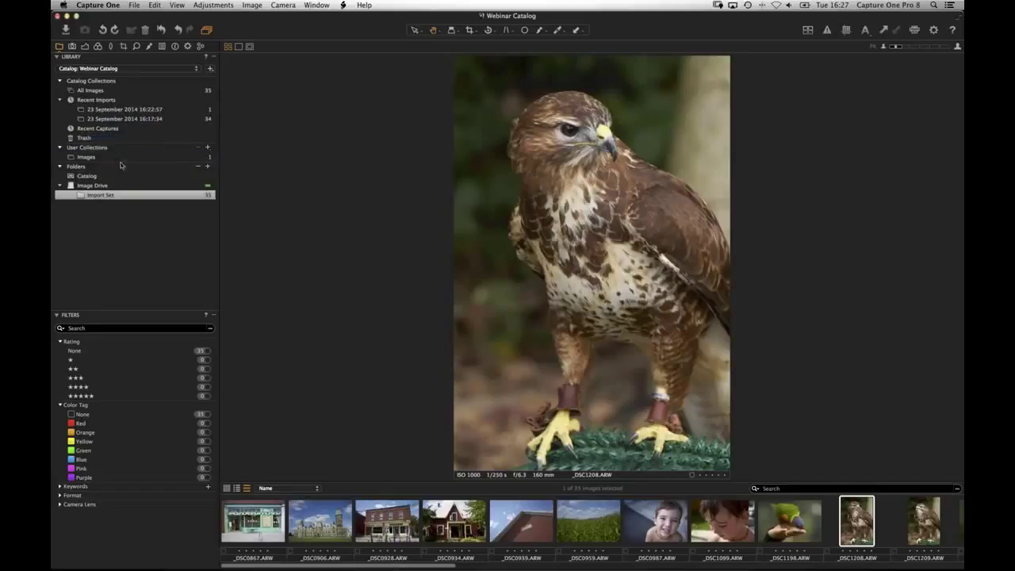
left_click_drag(524, 536, 111, 157)
left_click_drag(583, 529, 111, 157)
Add the five images from _DSC1099.ARW to _DSC1281.ARW to the Images album together and show the album's contents
scroll(612, 538, "right", 5)
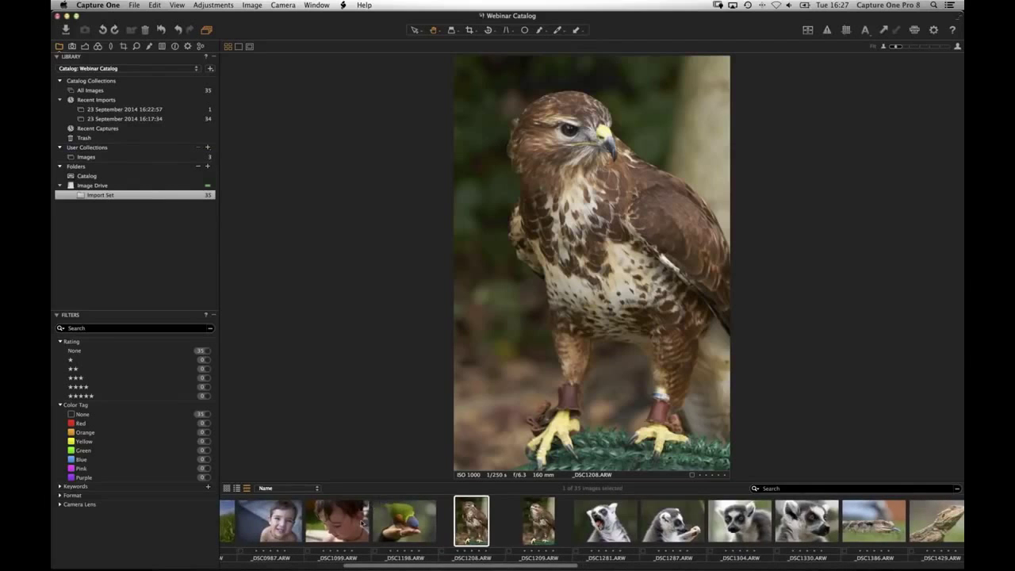
left_click(341, 524)
left_click(607, 521, "shift")
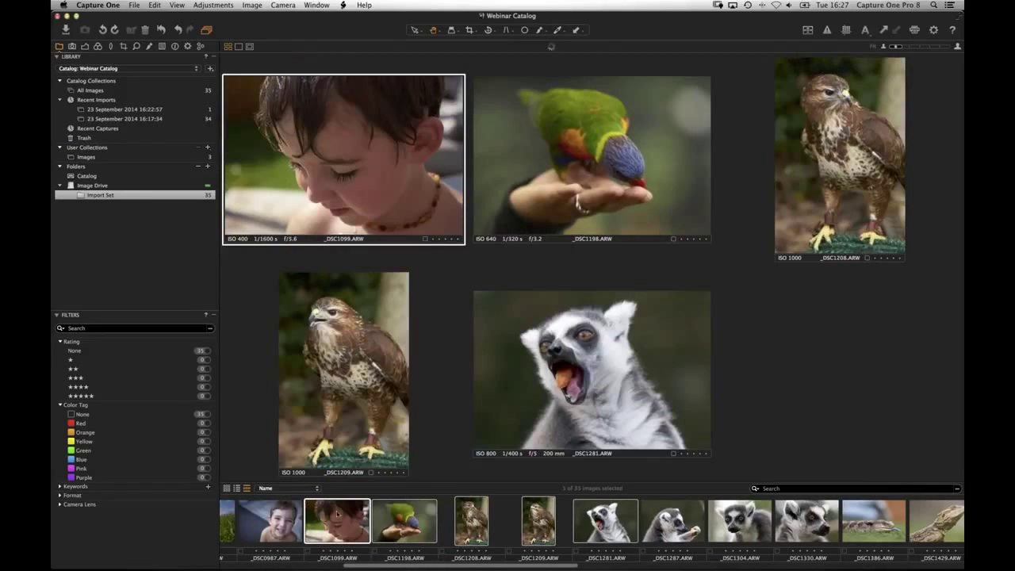
left_click_drag(336, 501, 87, 159)
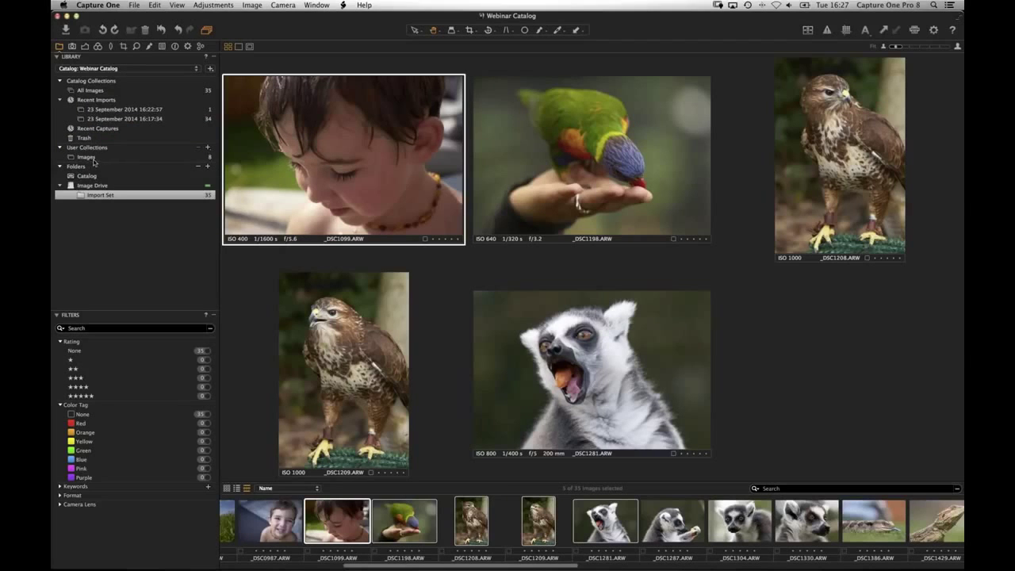
left_click(95, 160)
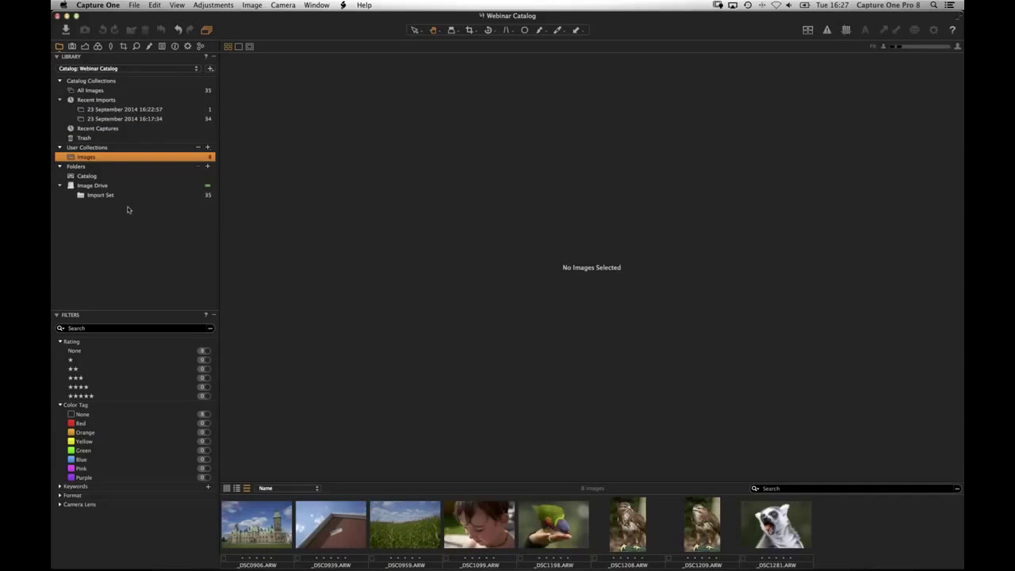
Export the Images album as a catalog named Sub Catalog in the Pictures folder, with the originals included
right_click(89, 159)
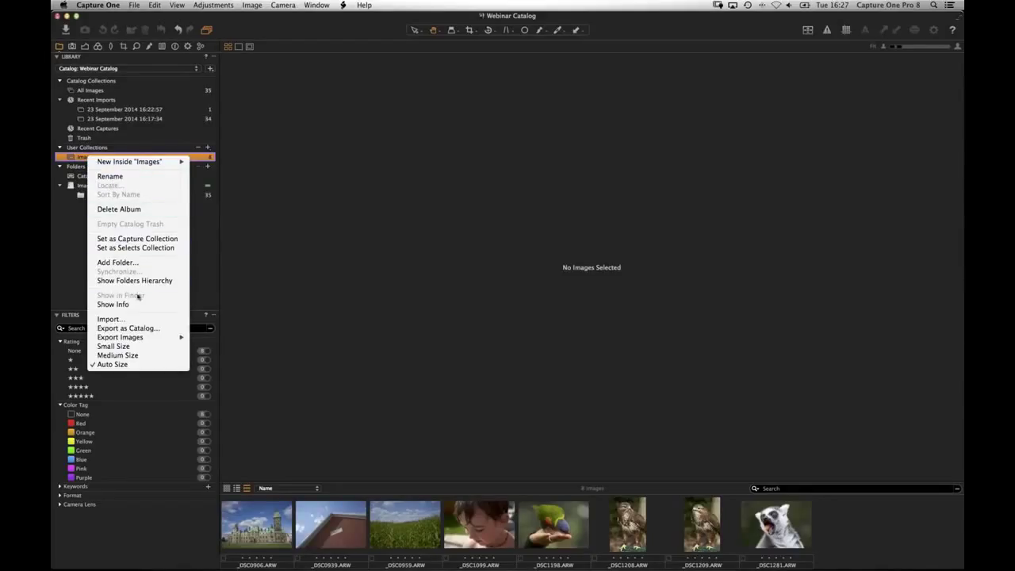
left_click(89, 159)
right_click(90, 160)
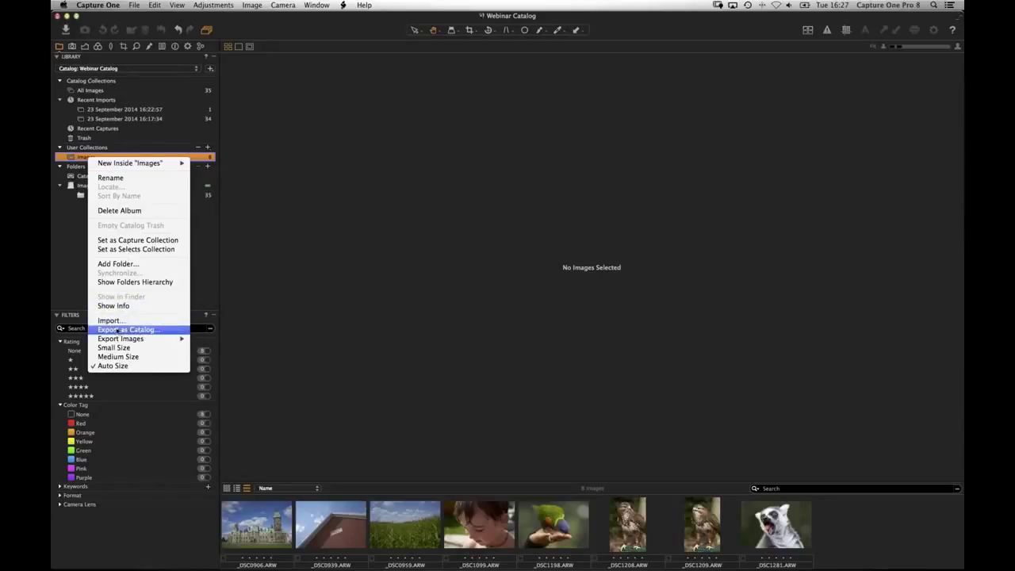
left_click(167, 334)
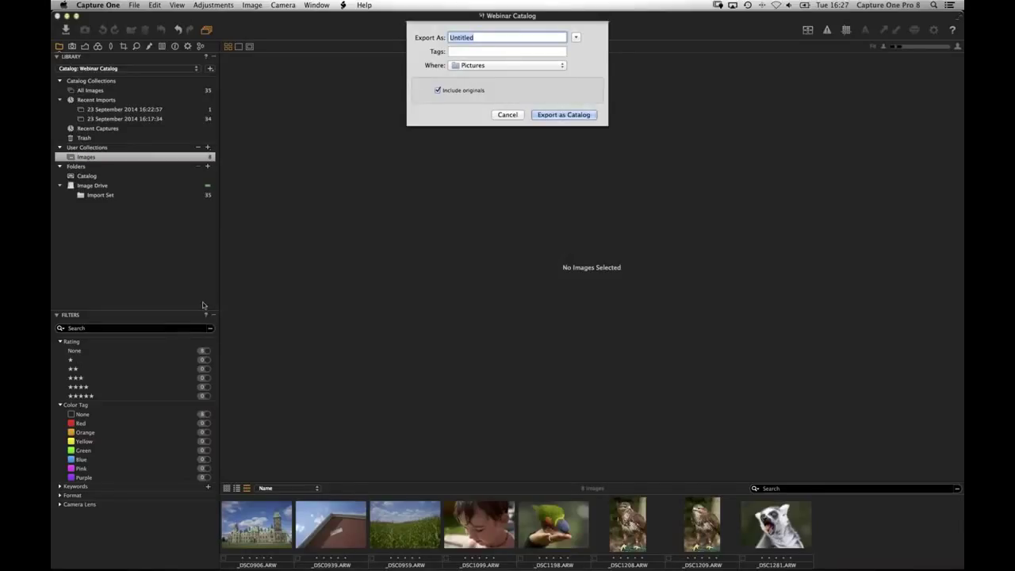
type("Sub Catalog")
left_click(453, 86)
left_click(559, 115)
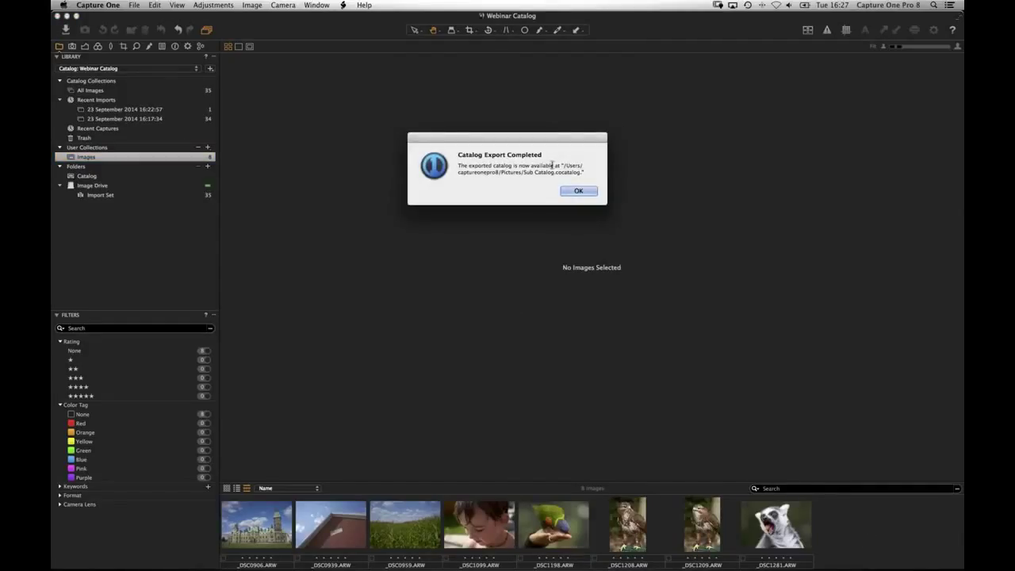
left_click(578, 192)
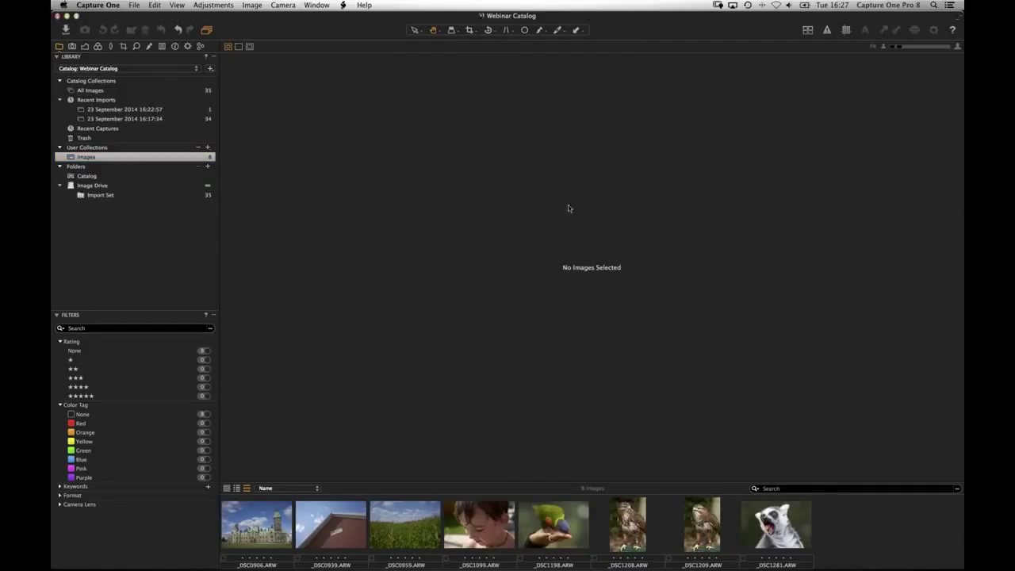
Open Sub Catalog from the Pictures folder, view the image _DSC0906.ARW in it and close the Sub Catalog window
left_click(134, 6)
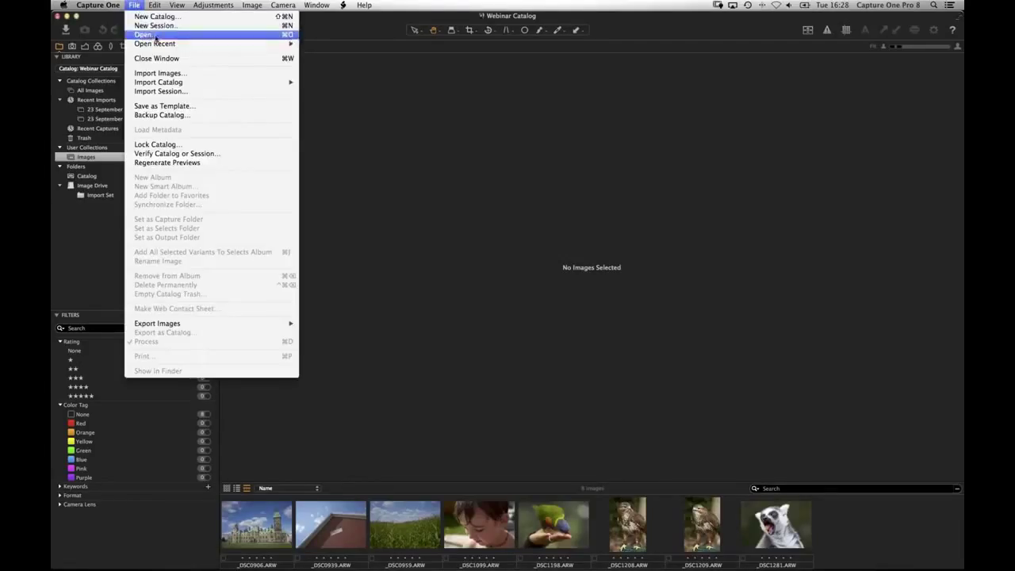
left_click(151, 35)
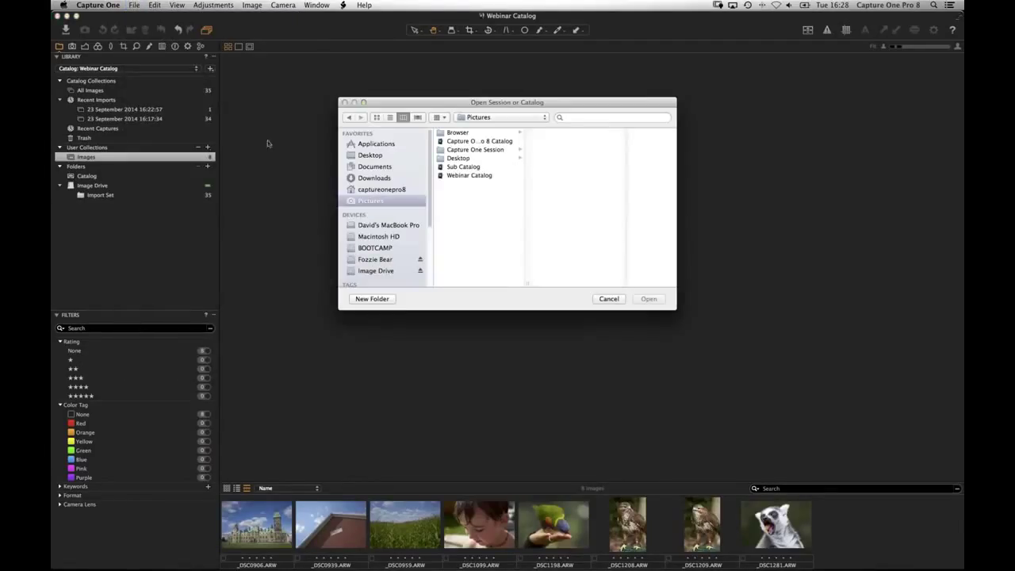
left_click(472, 168)
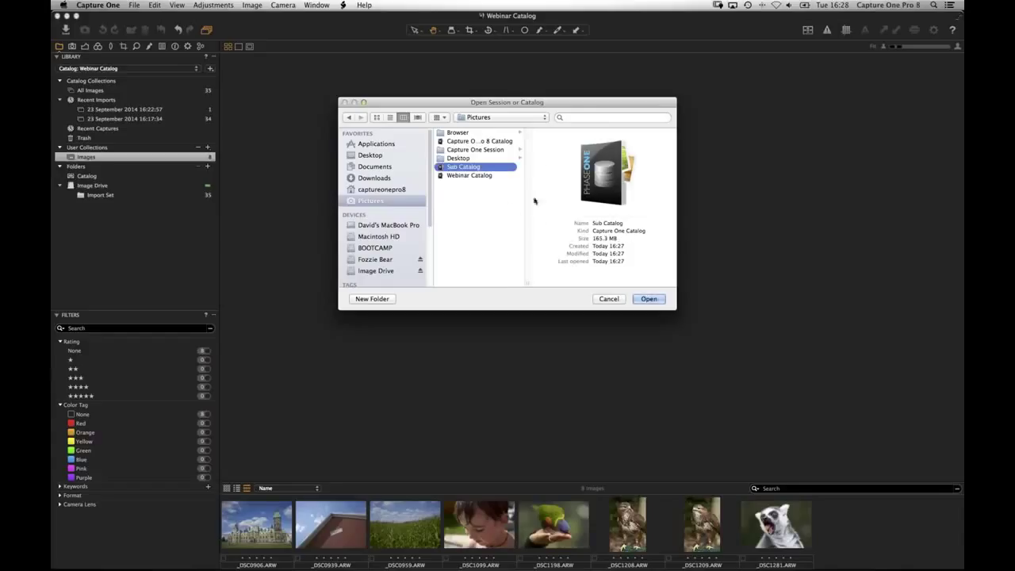
left_click(650, 298)
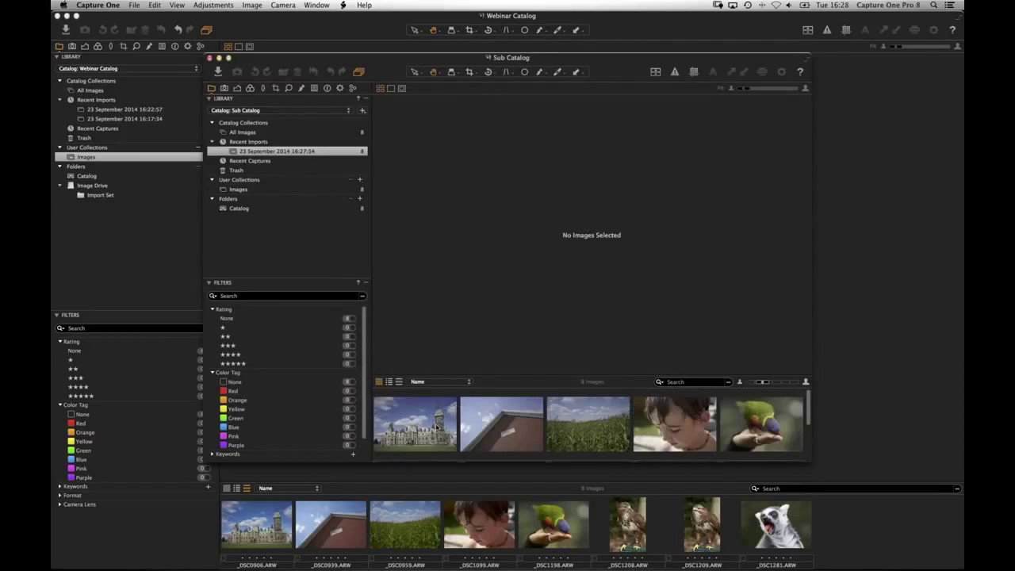
left_click(435, 425)
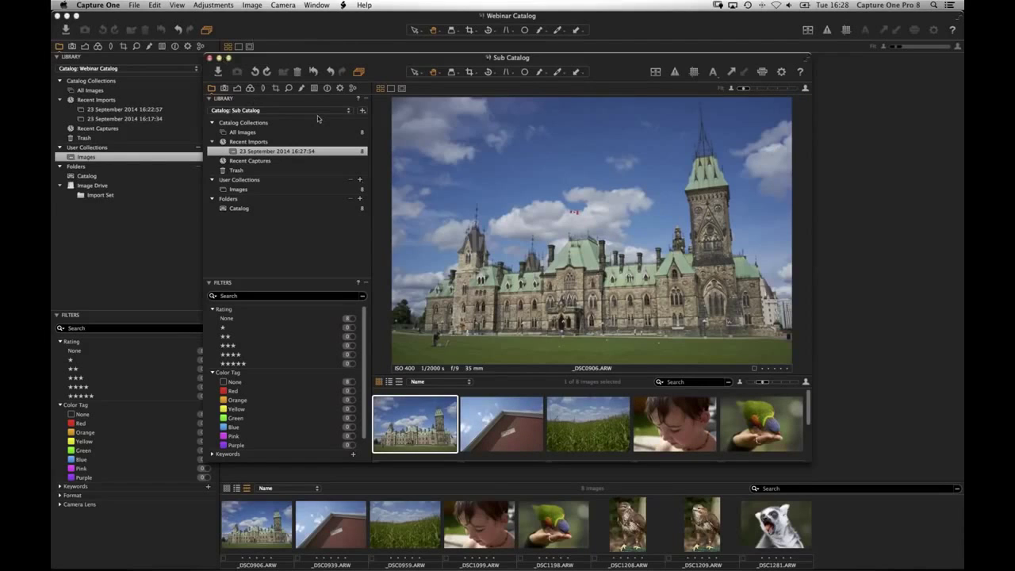
left_click(210, 58)
Review the catalog types available for import, including Capture One Catalog, and leave without importing any
left_click(134, 5)
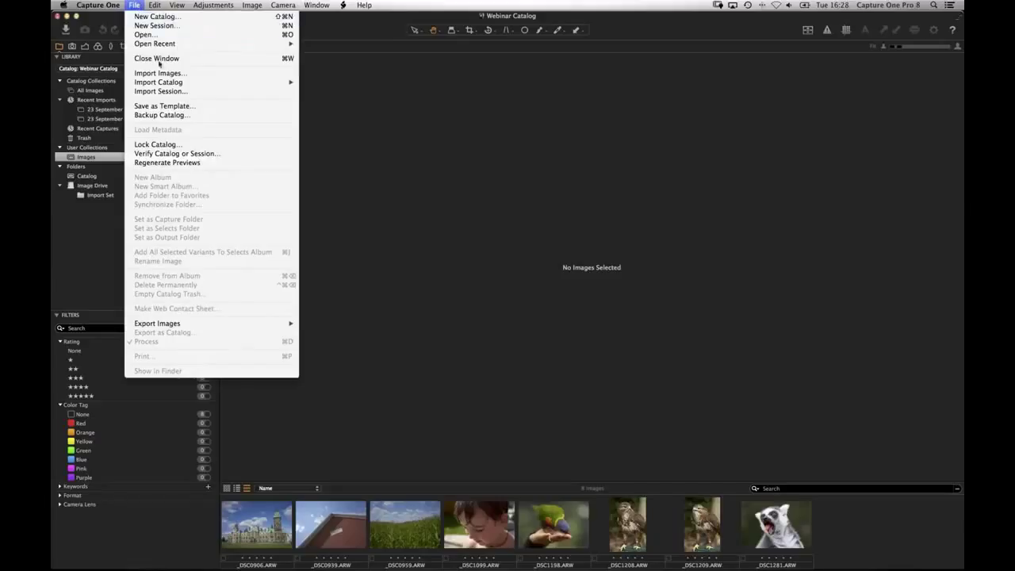
mouse_move(179, 84)
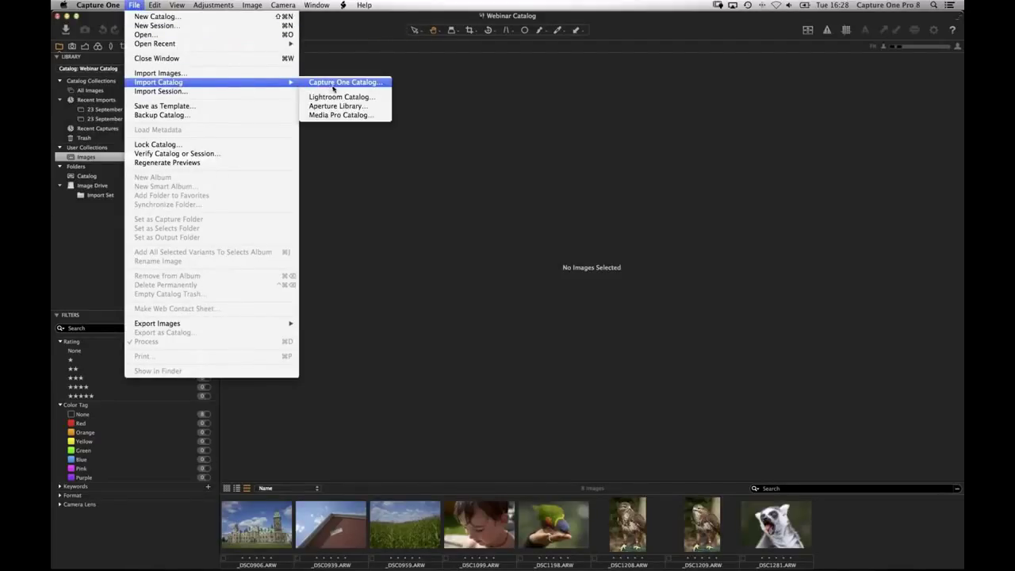
left_click(481, 139)
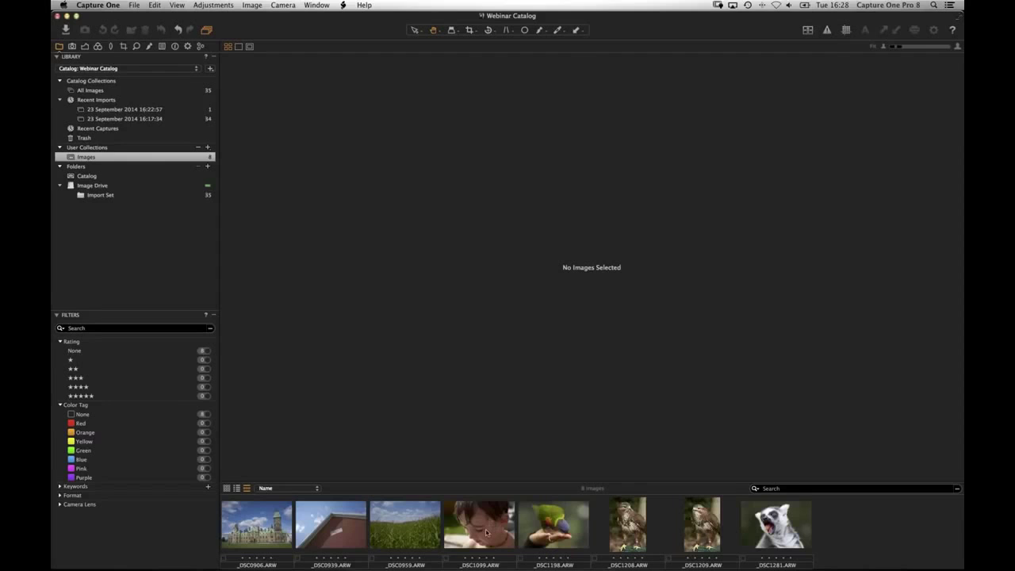
View the image _DSC1099.ARW in the Images album and close the Webinar Catalog window to return to Capture One Pro 8 Catalog
left_click(480, 527)
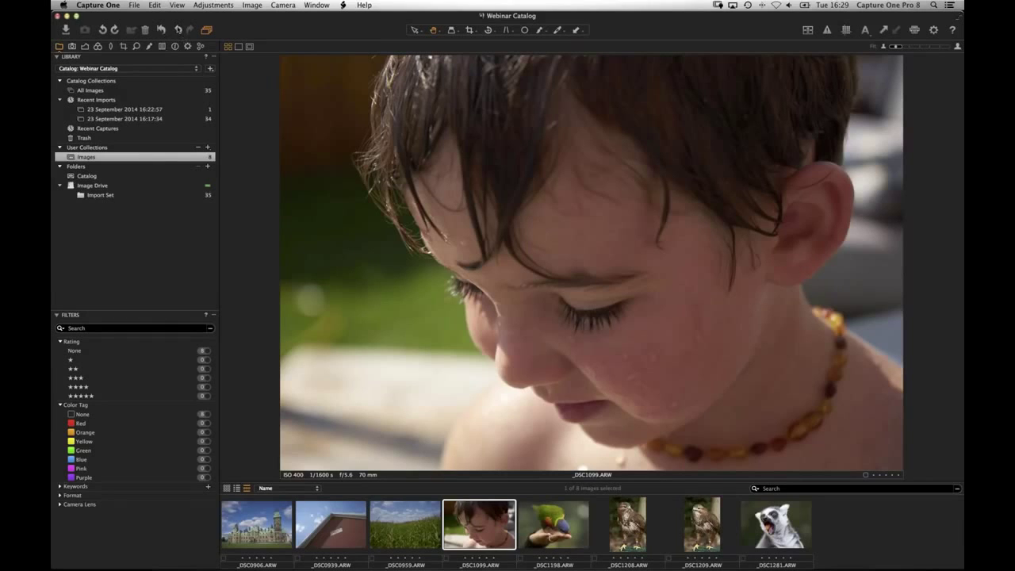
left_click_drag(60, 18, 93, 26)
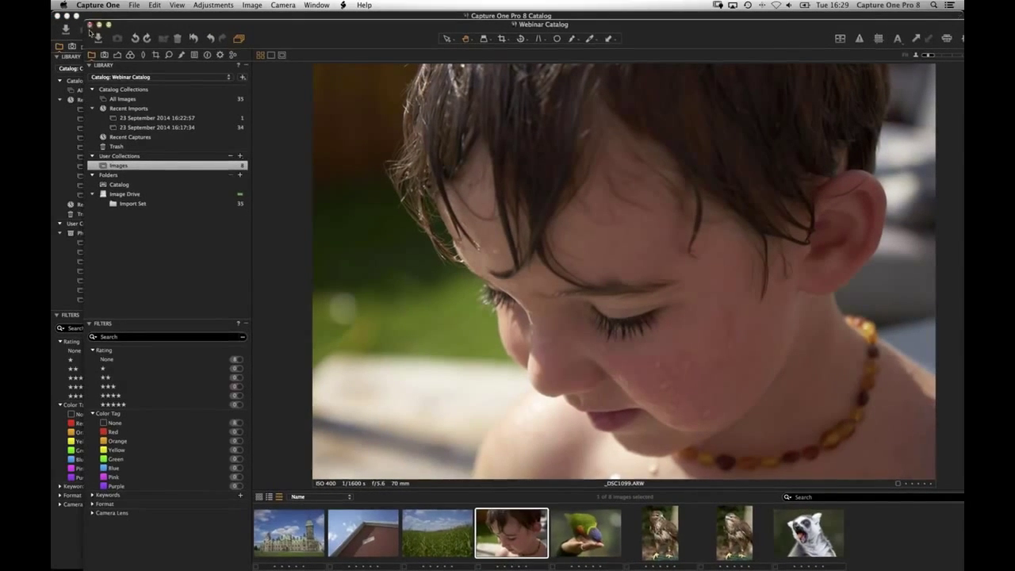
left_click(91, 26)
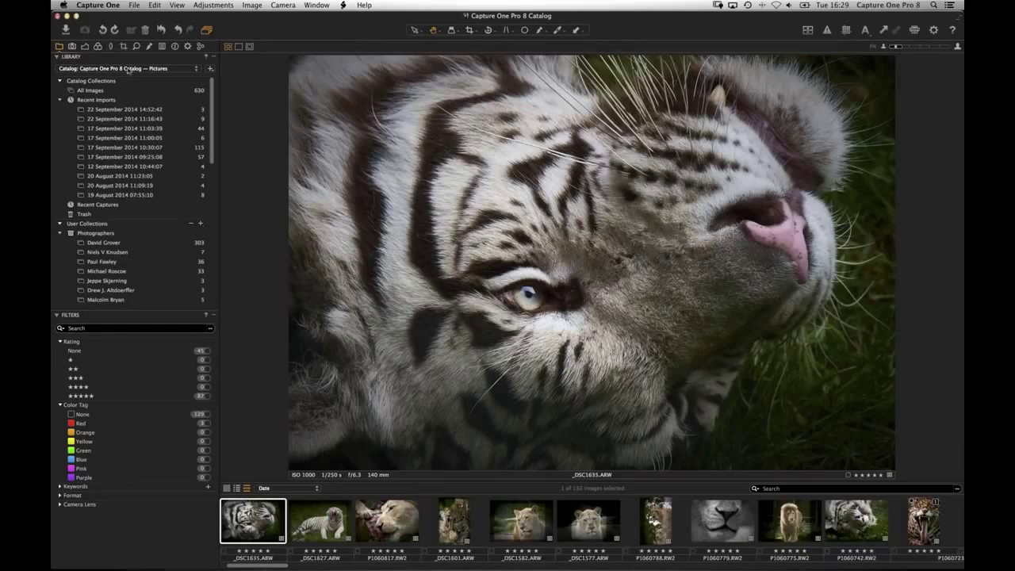
Look through the Library collections and the Plants and Animals images, and select the bearded dragon image _DSC1429.ARW
scroll(119, 158, "down", 10)
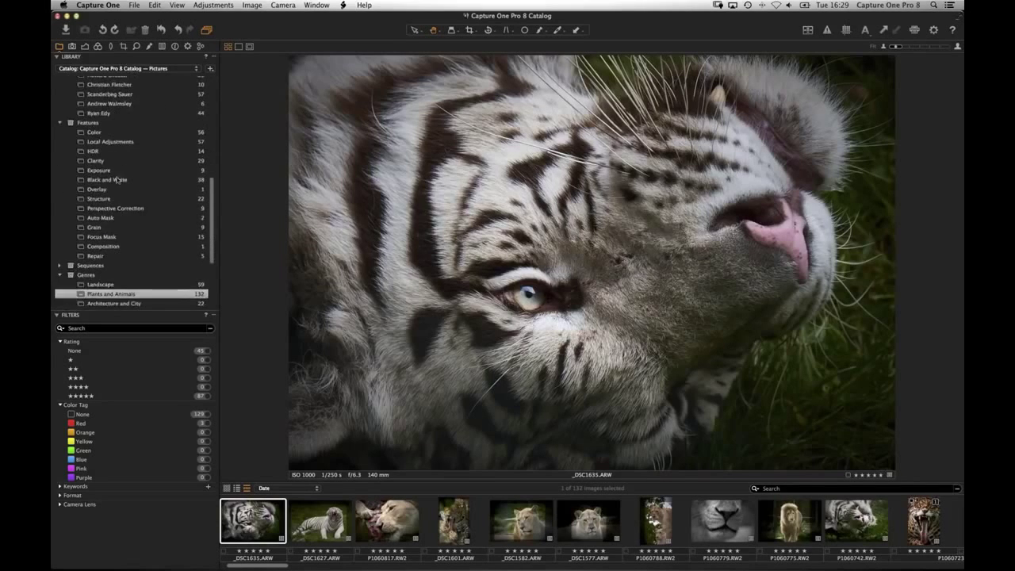
scroll(121, 198, "down", 4)
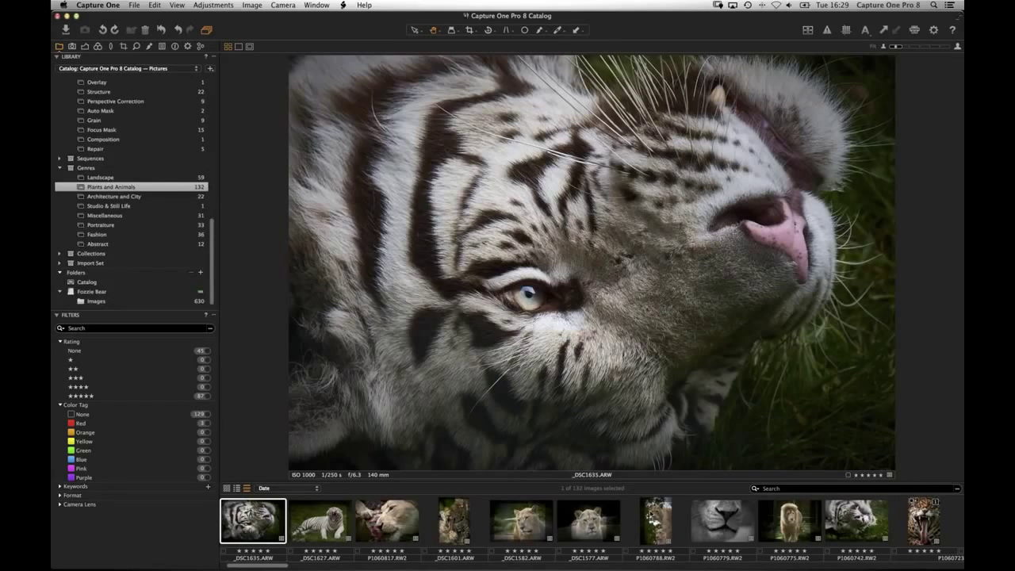
scroll(652, 516, "right", 5)
scroll(575, 520, "right", 5)
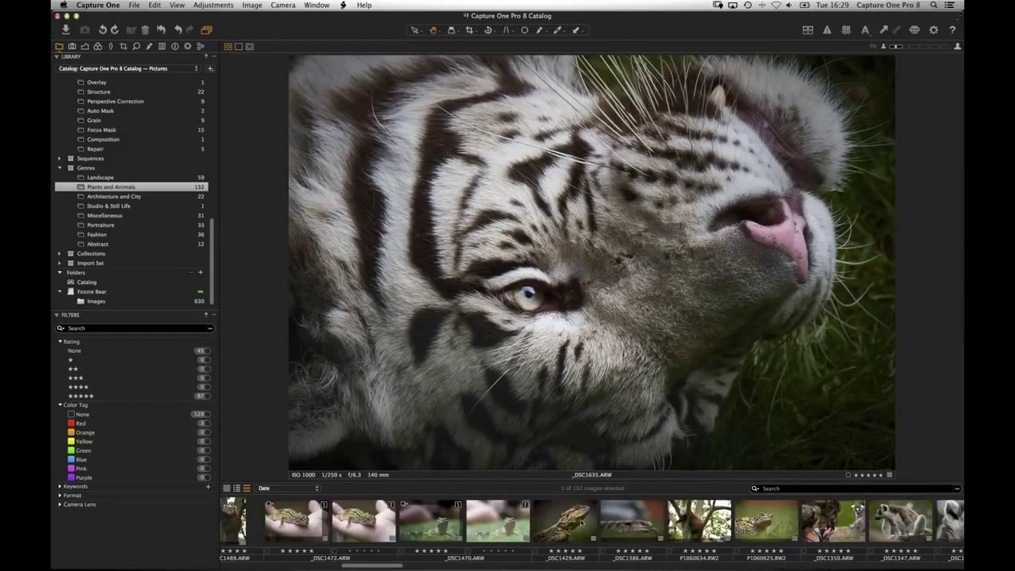
left_click(574, 530)
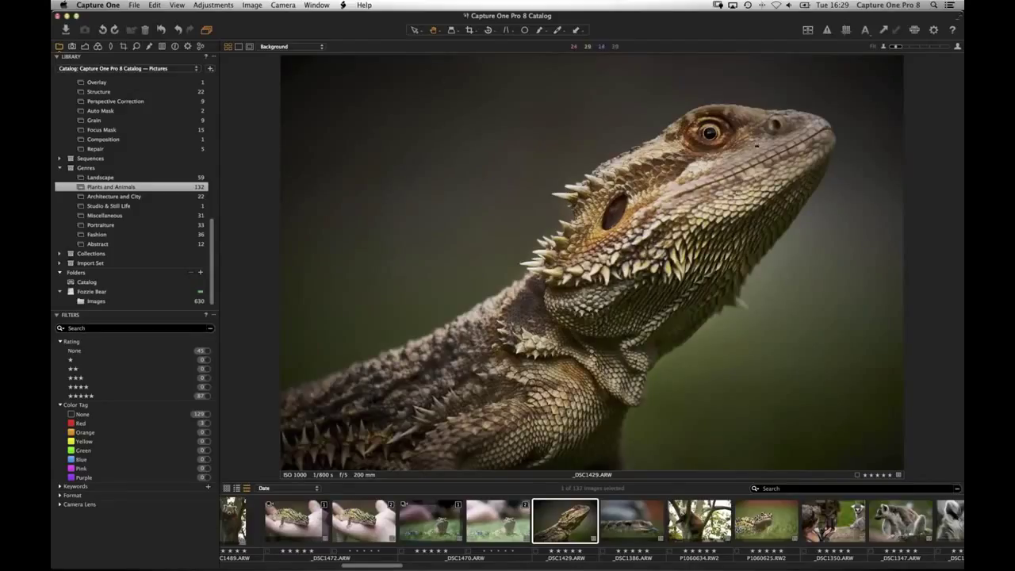
Activate the Select cursor tool, view neighbouring reptile images such as _DSC1470.ARW and return to _DSC1429.ARW
left_click(414, 31)
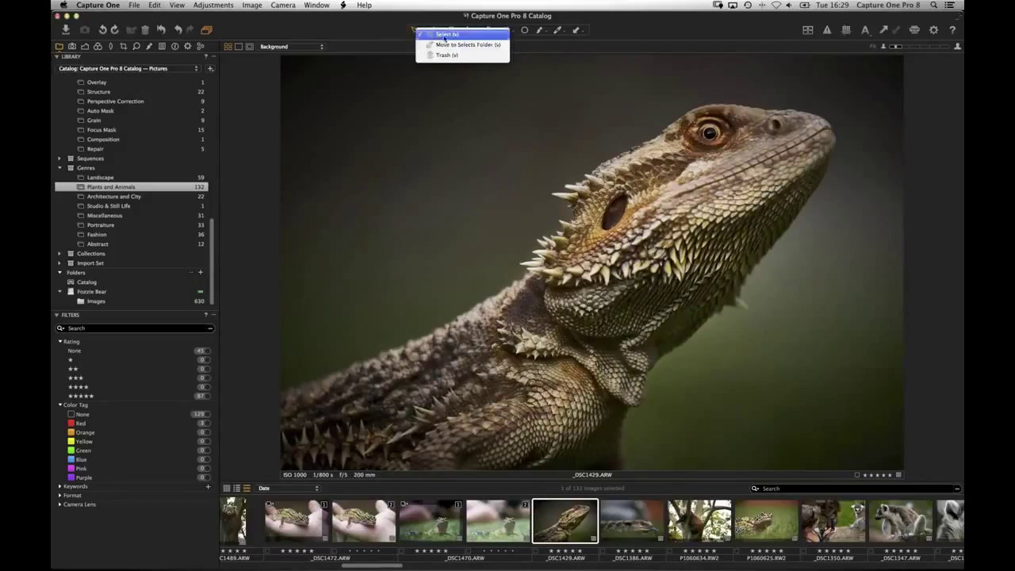
left_click(444, 34)
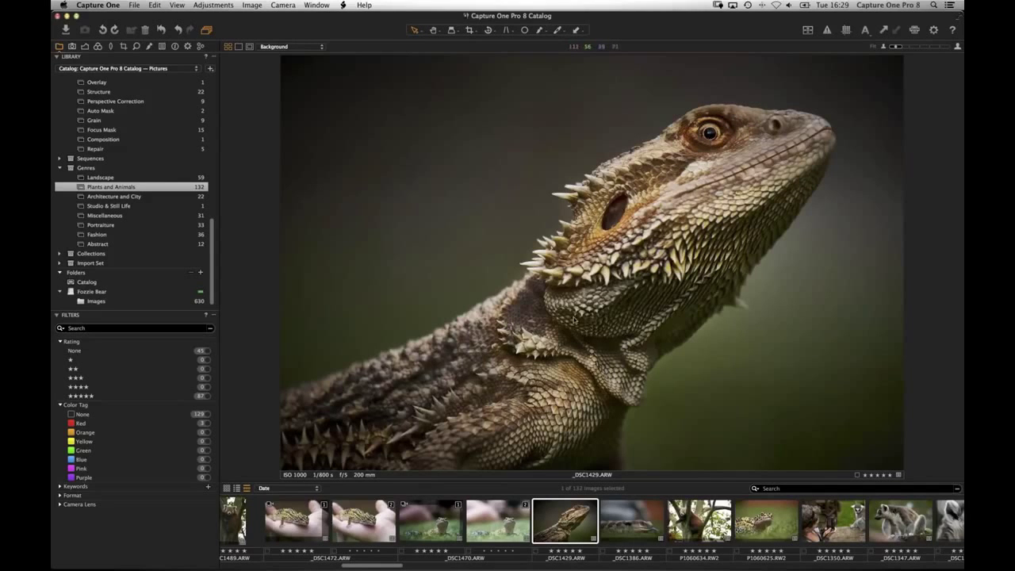
left_click(444, 525)
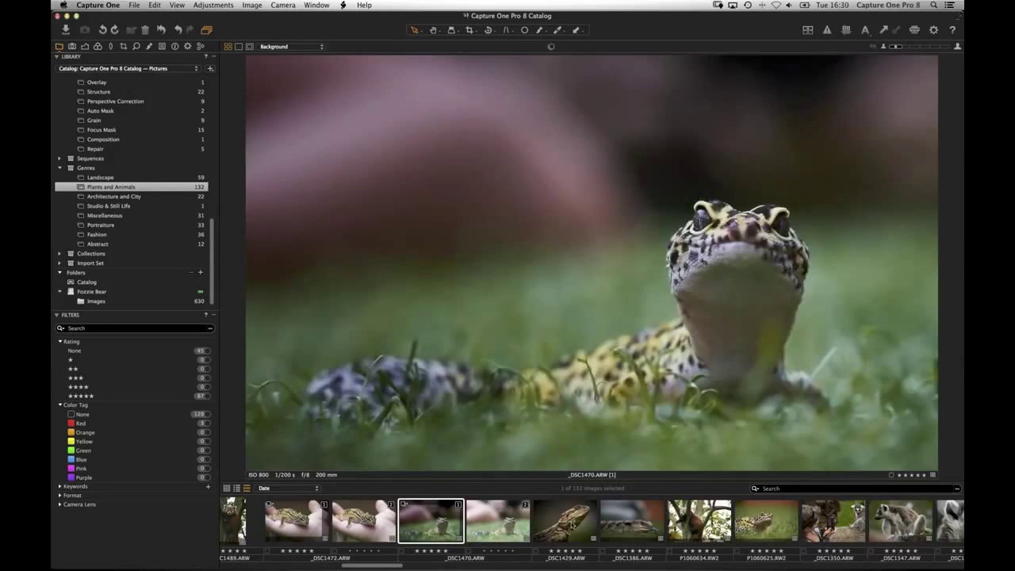
left_click(572, 525)
left_click(626, 526)
left_click(576, 521)
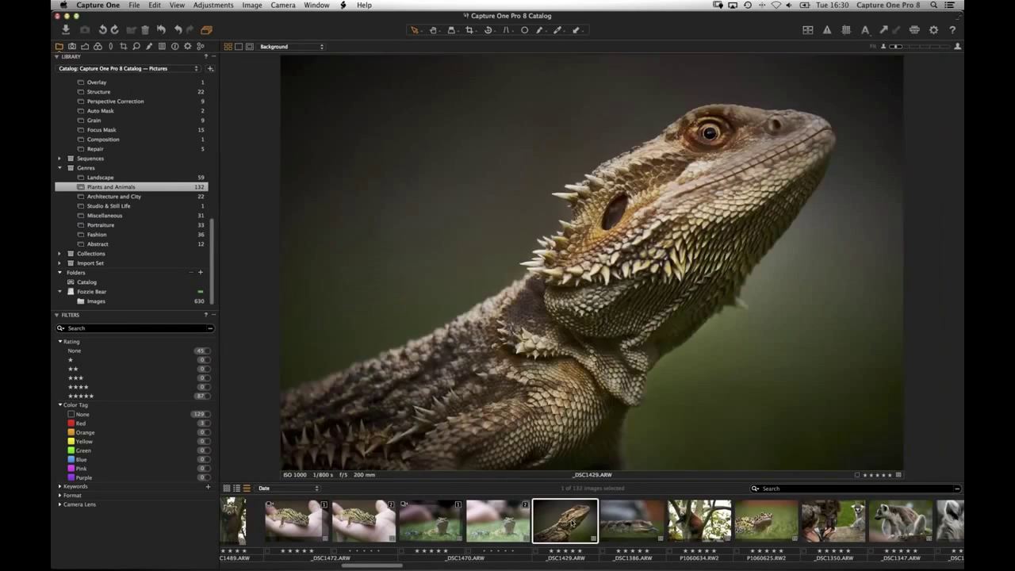
Activate the Pan cursor tool for the bearded dragon image _DSC1429.ARW
left_click(434, 32)
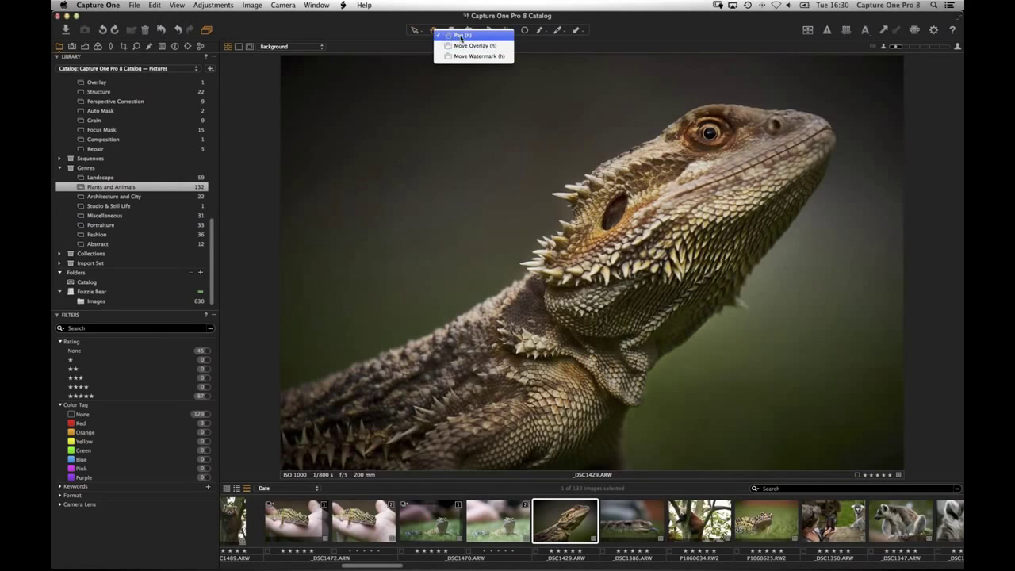
left_click(460, 41)
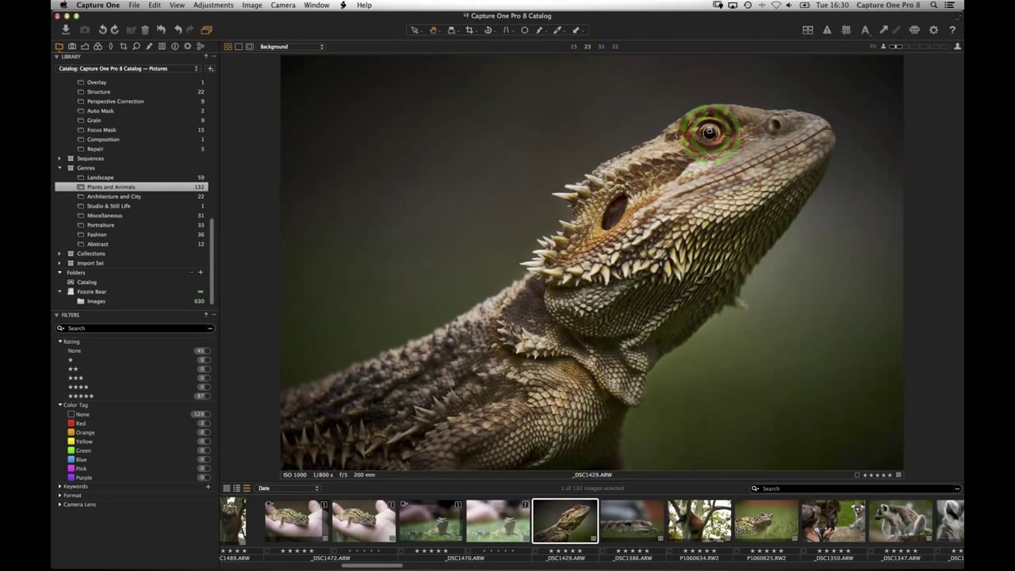
Inspect the bearded dragon's eye and head at 100% in _DSC1429.ARW and return to the fitted view
left_click(723, 133)
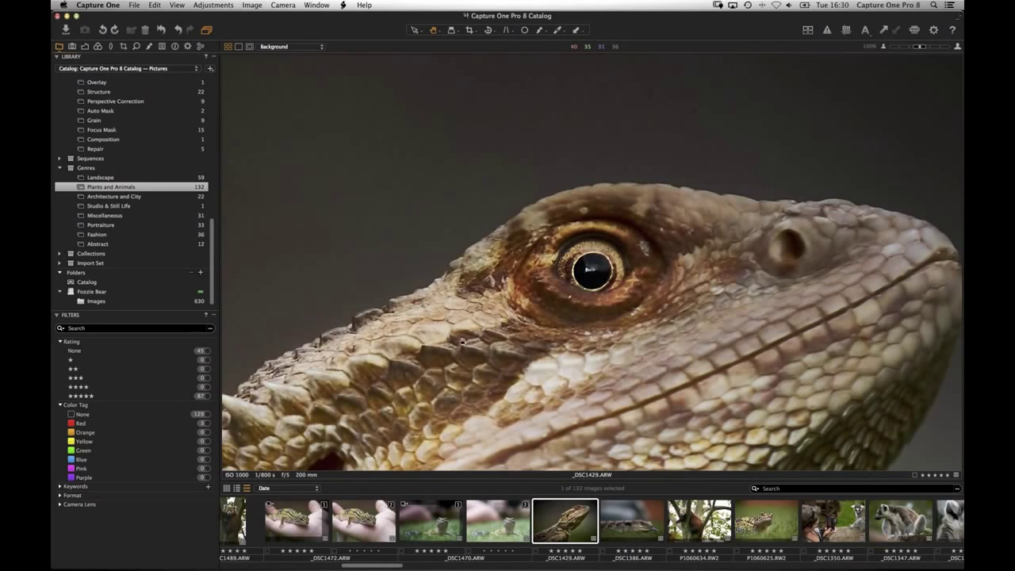
scroll(677, 176, "down", 5)
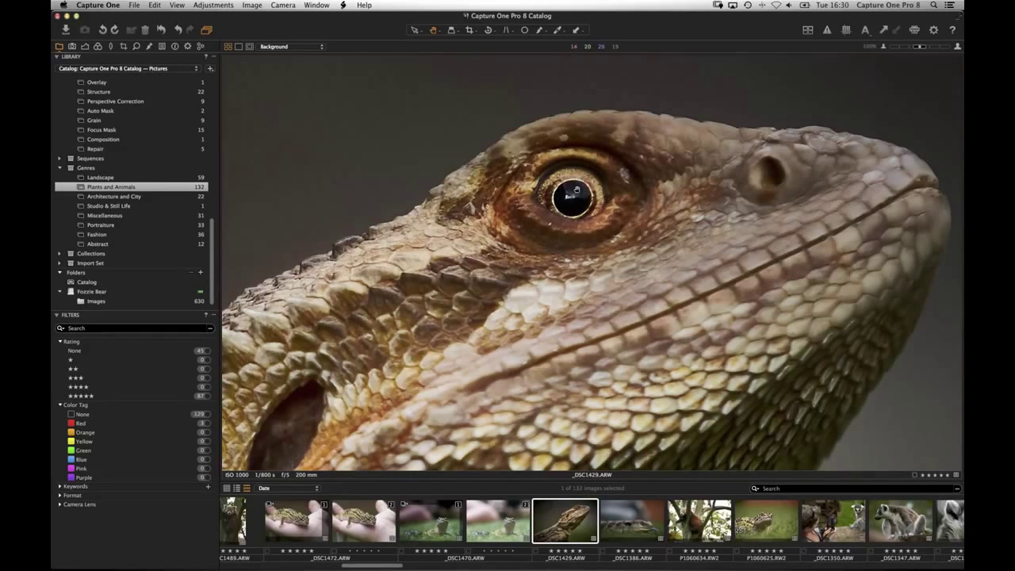
key("super+0")
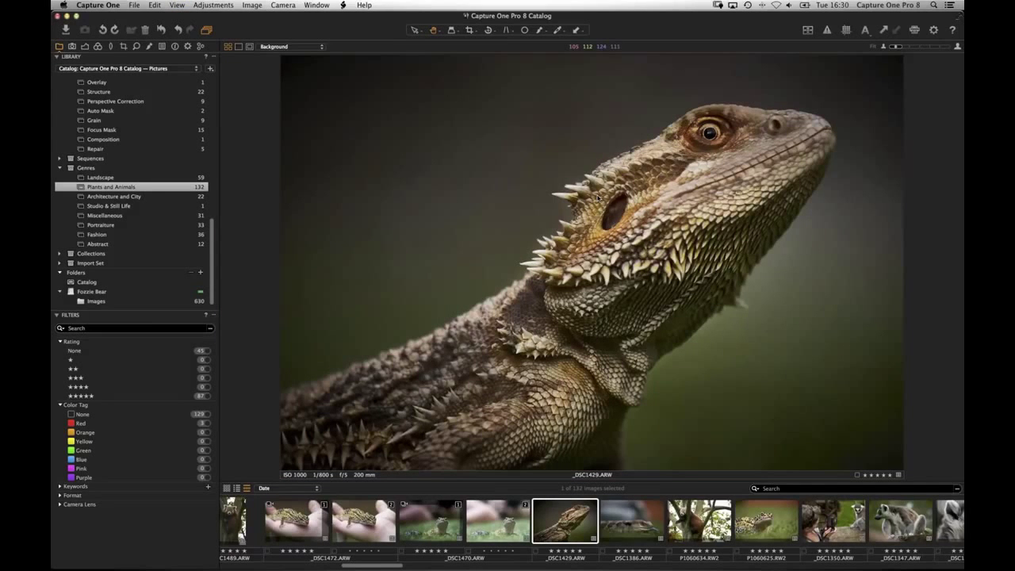
key("super+alt+0")
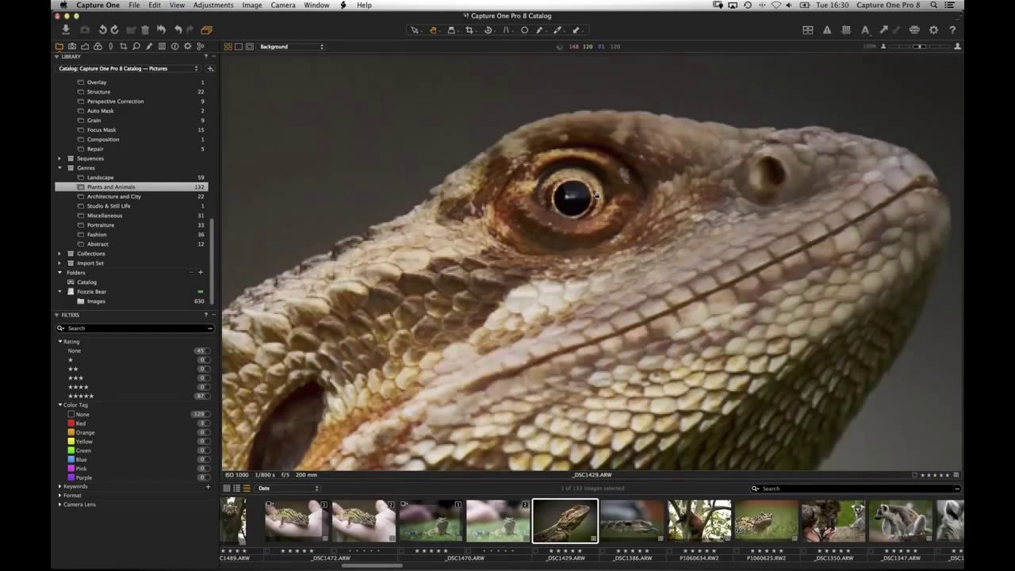
key("super+0")
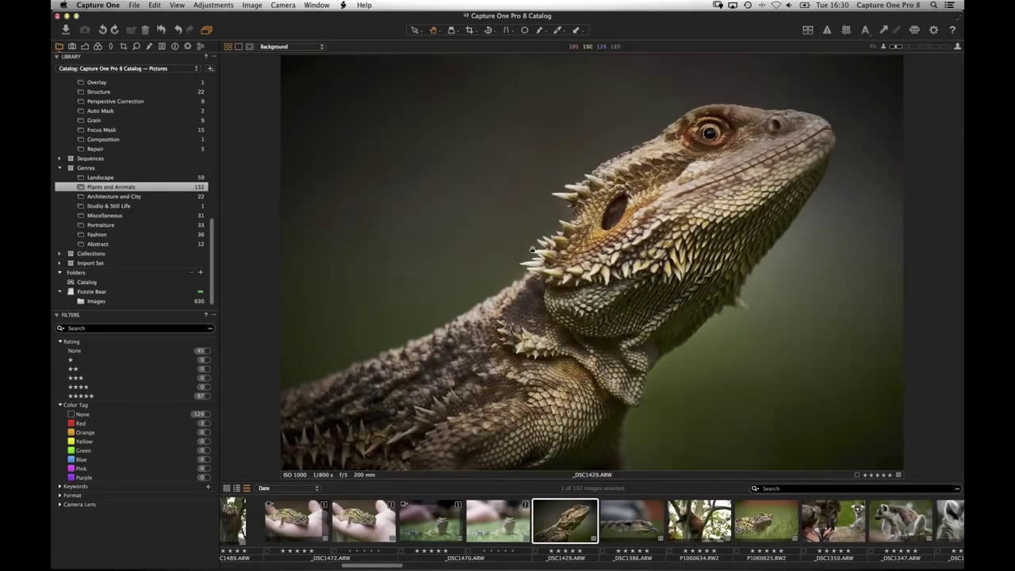
View the Capture One keyboard shortcut summary in the browser from start to end and return to Capture One
left_click(365, 7)
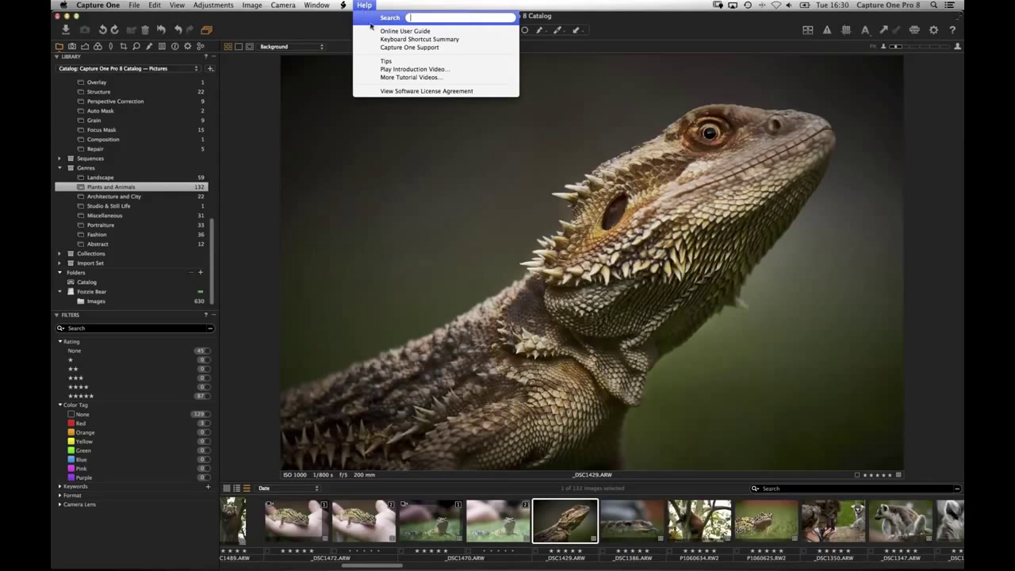
left_click(476, 40)
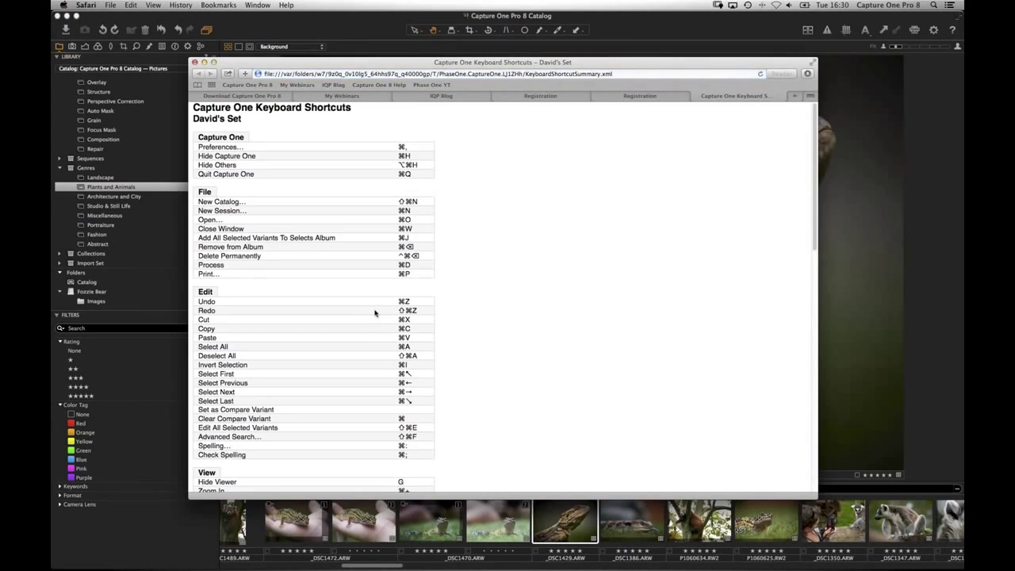
scroll(382, 361, "down", 15)
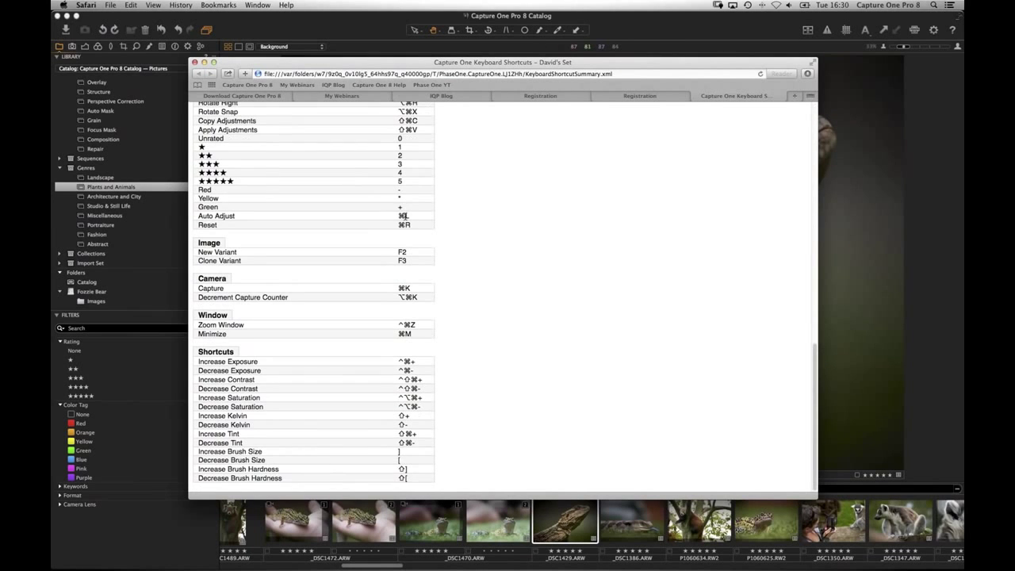
scroll(358, 220, "up", 15)
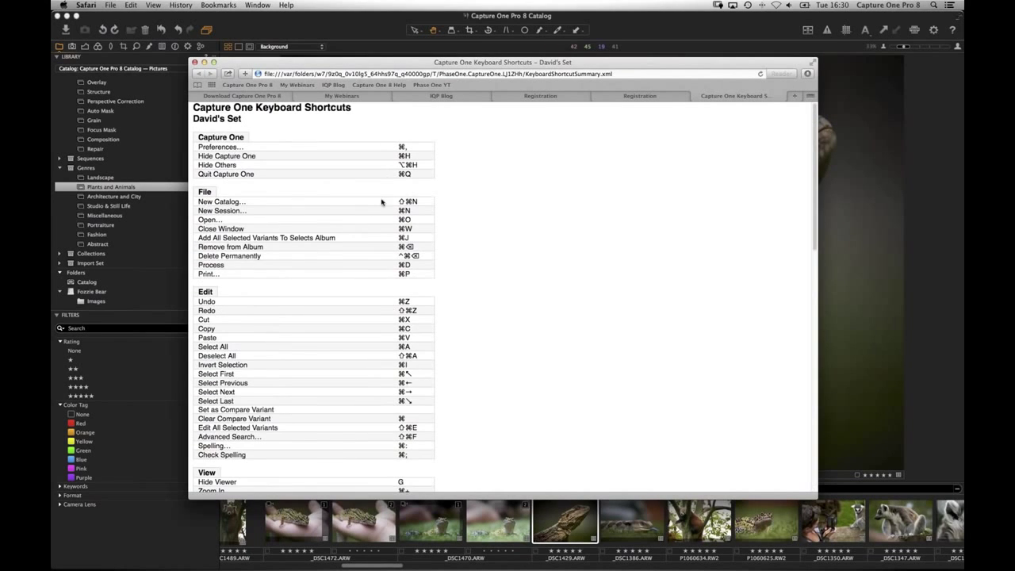
left_click(357, 37)
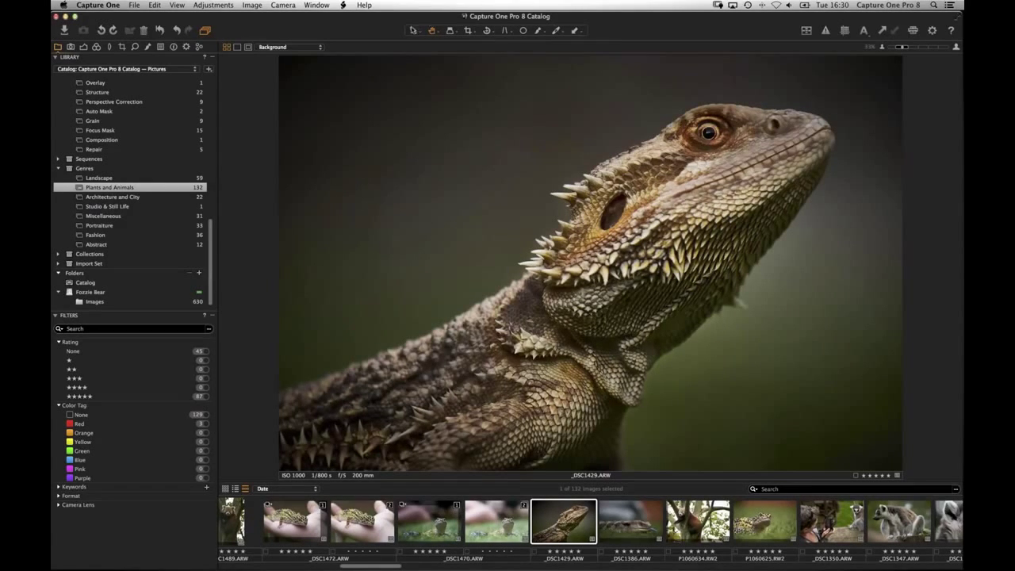
Try a crop around the bearded dragon in _DSC1429.ARW and clear it back to the full image
left_click(453, 32)
left_click(468, 32)
left_click_drag(328, 87, 949, 433)
left_click_drag(684, 311, 712, 300)
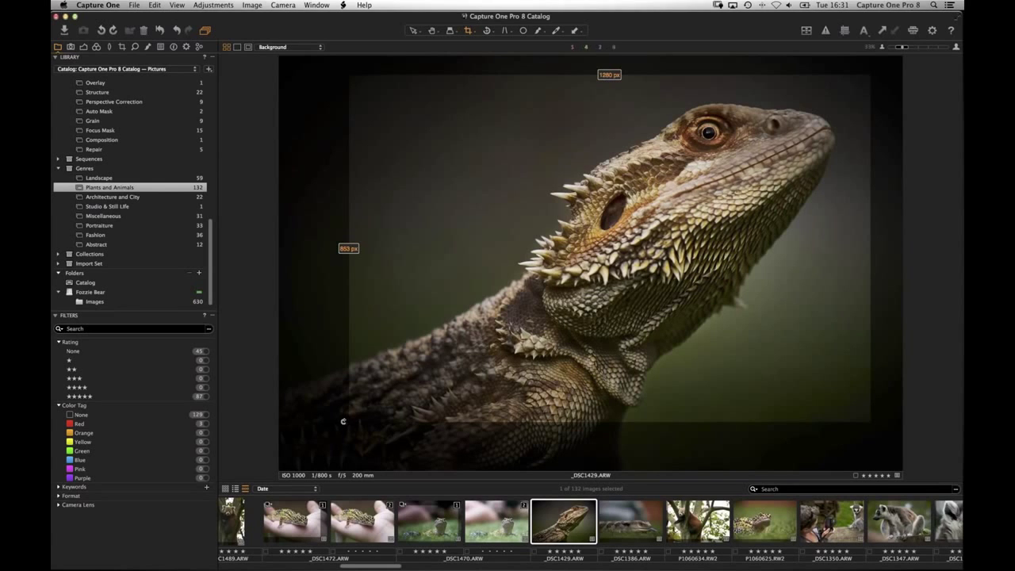
left_click_drag(342, 420, 343, 424)
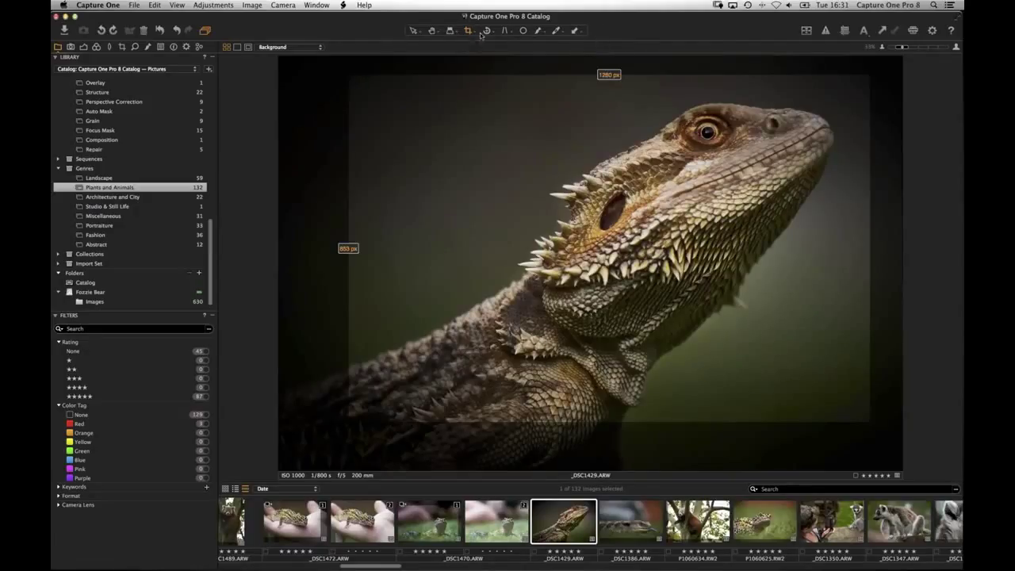
left_click(320, 153)
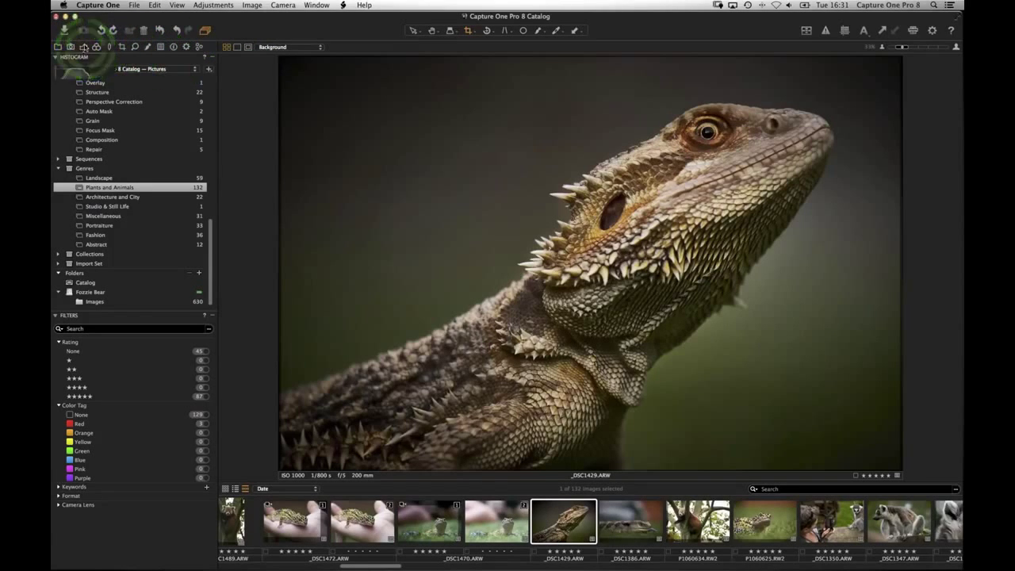
Look through the Color, Lens, Composition and Details tool groups and return to the Exposure tools
left_click(96, 47)
left_click(83, 47)
left_click(109, 47)
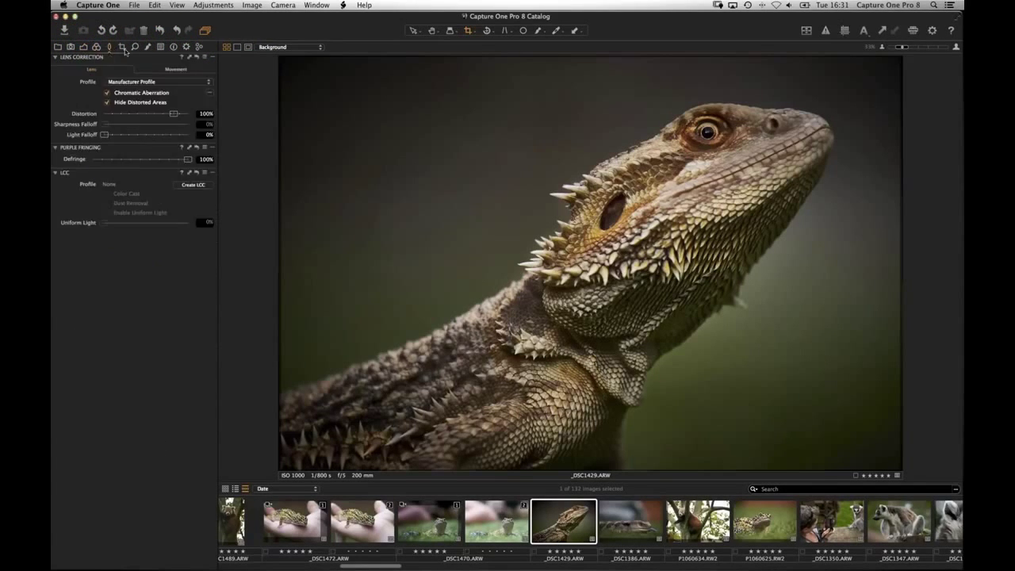
left_click(122, 46)
left_click(135, 46)
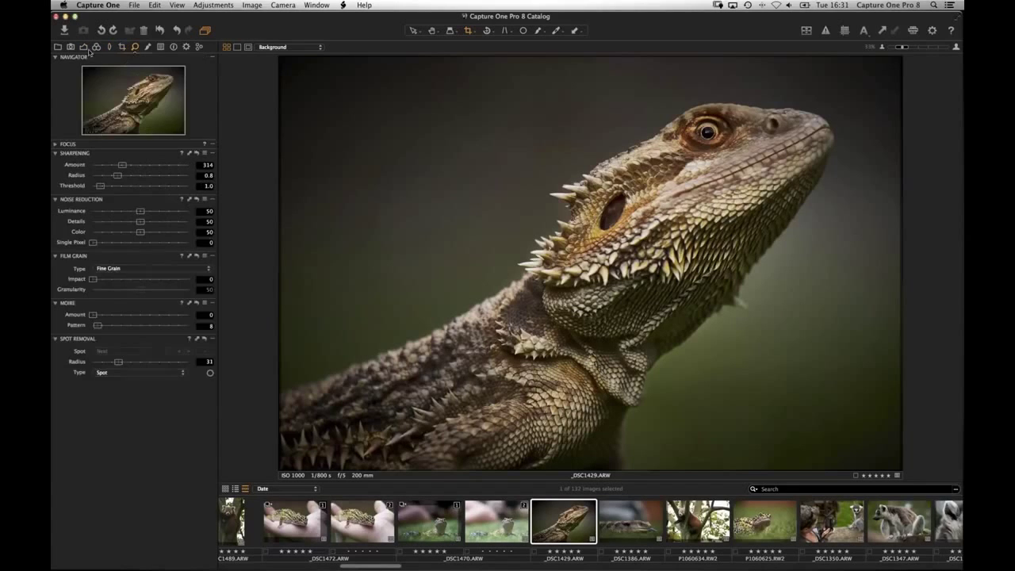
left_click(84, 50)
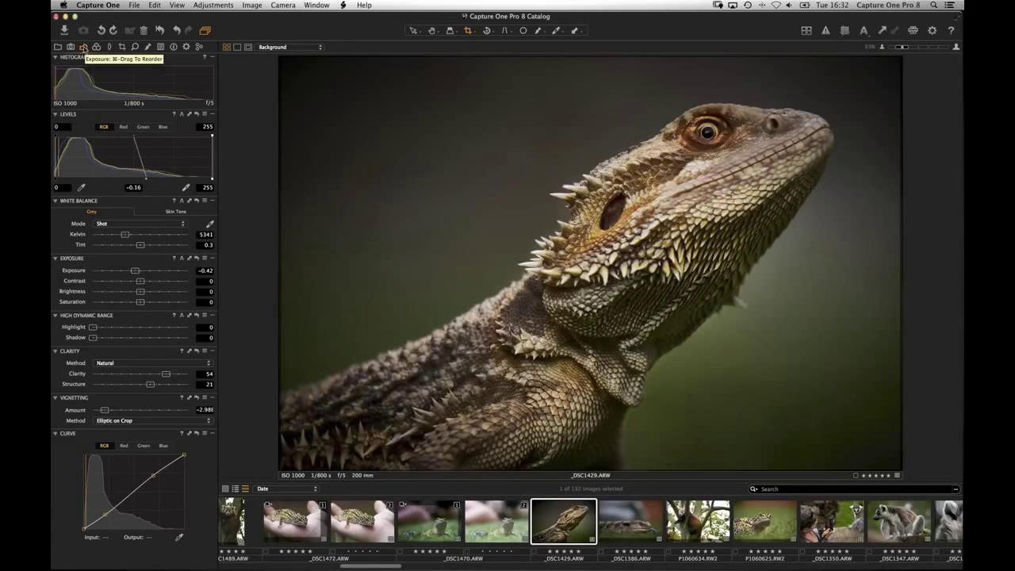
Add the Film Grain tool to the Exposure tools
right_click(83, 47)
mouse_move(103, 51)
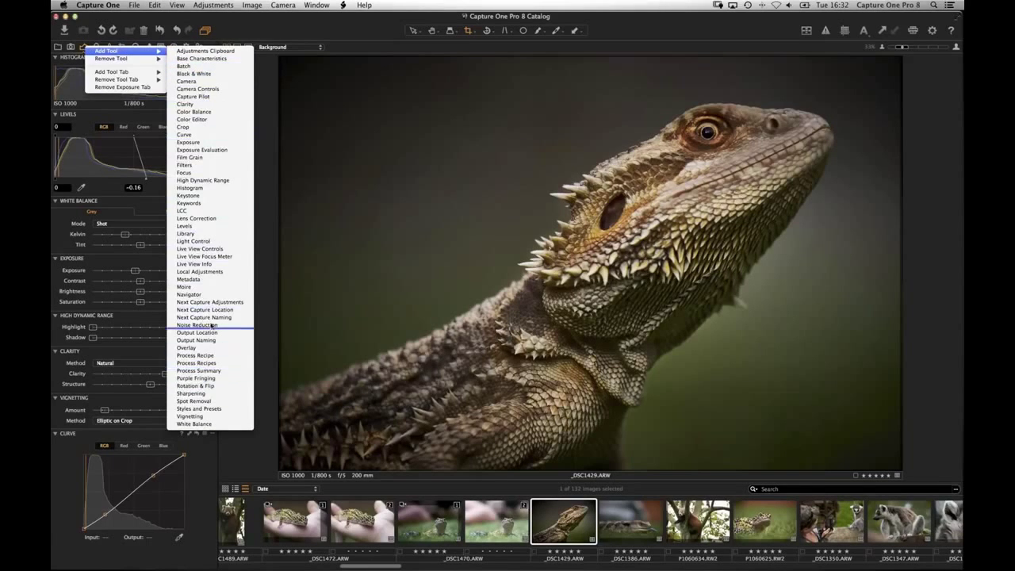
left_click(208, 158)
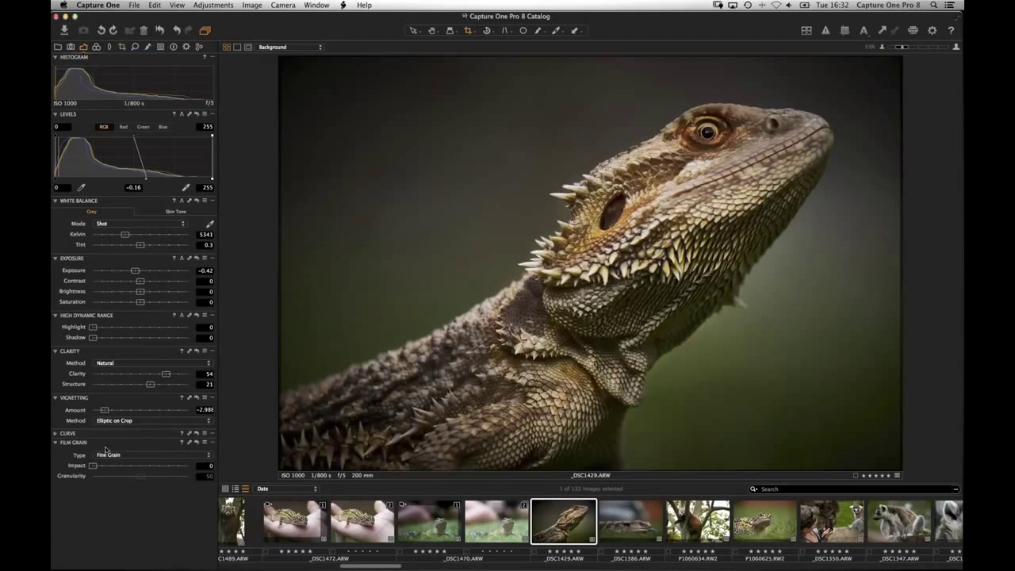
Float the Film Grain tool over the image, collapse and expand it, and remove it
left_click_drag(87, 445, 391, 95)
left_click(339, 103)
left_click(340, 102)
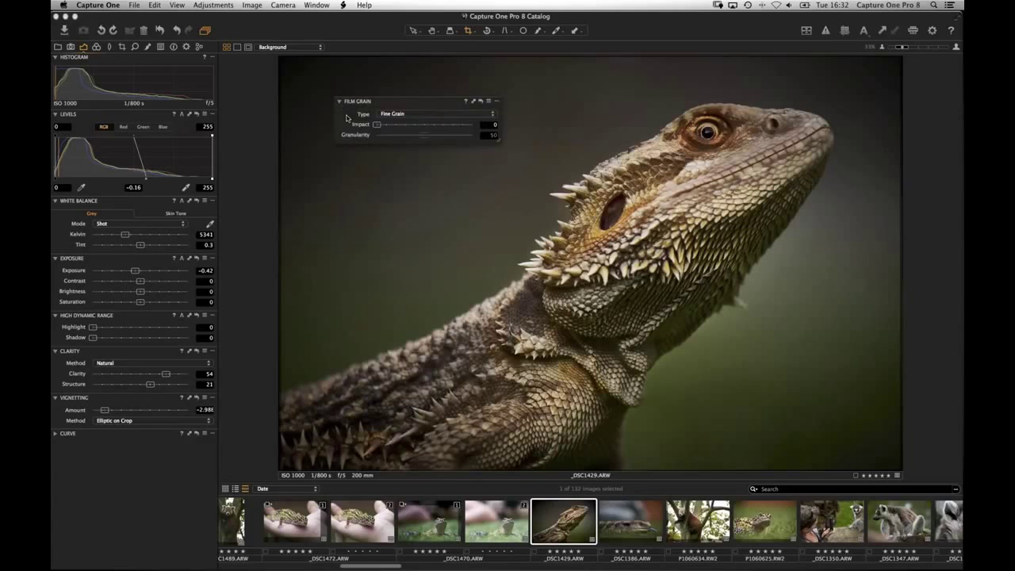
left_click(489, 102)
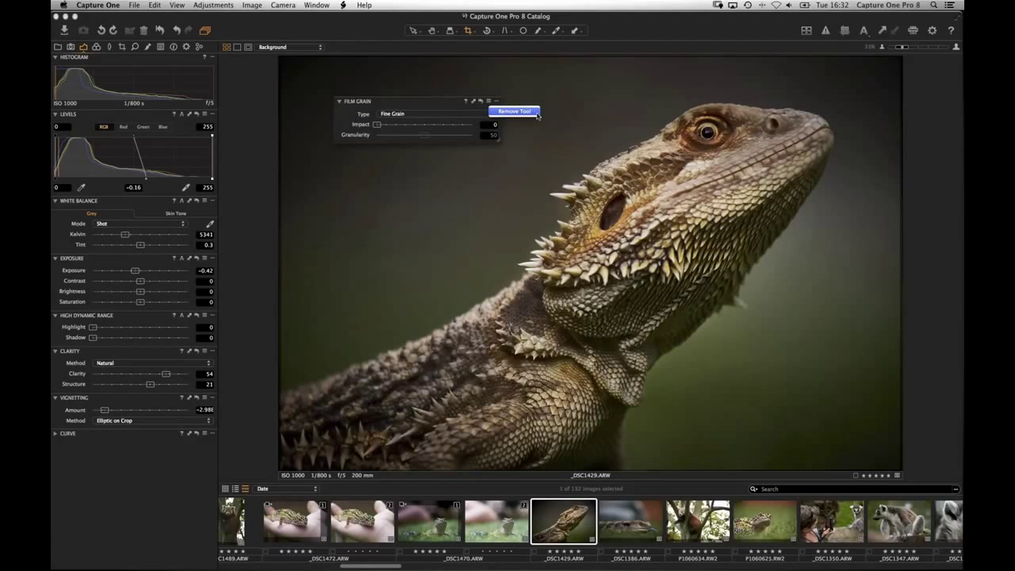
left_click(537, 114)
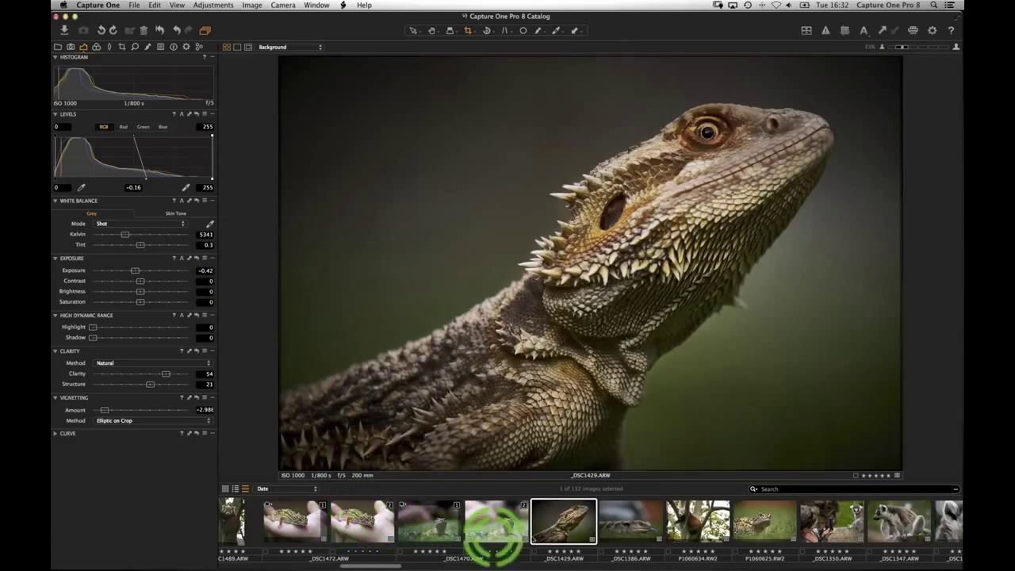
Place the image browser on the right side of the viewer, and widen both the browser and the tool area
scroll(503, 527, "left", 3)
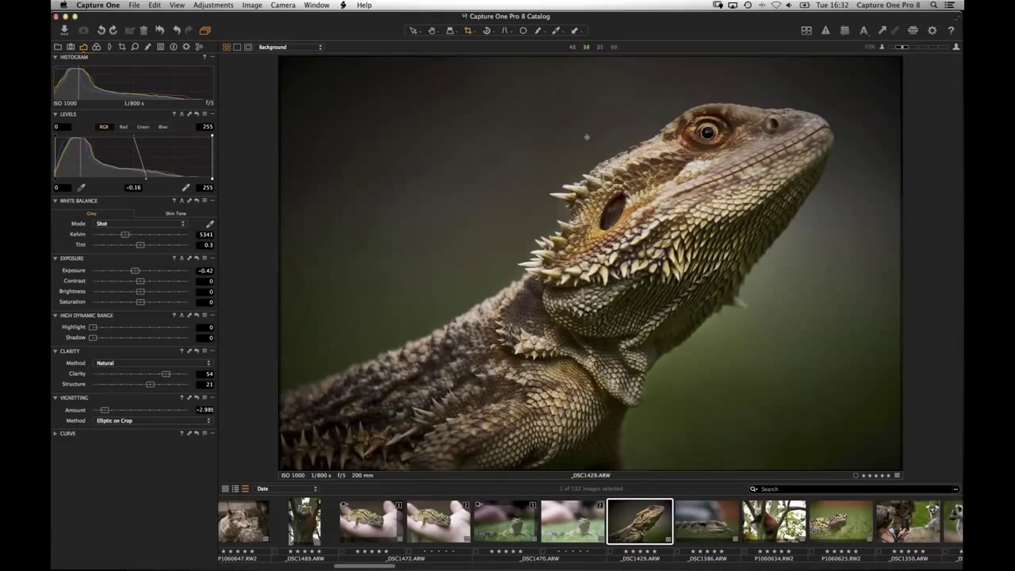
left_click(177, 6)
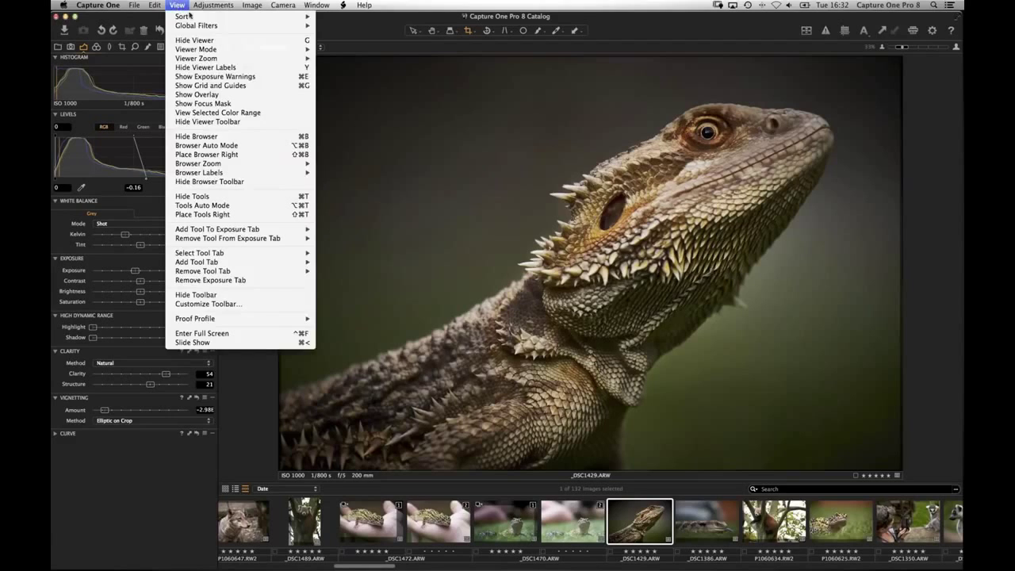
left_click(251, 156)
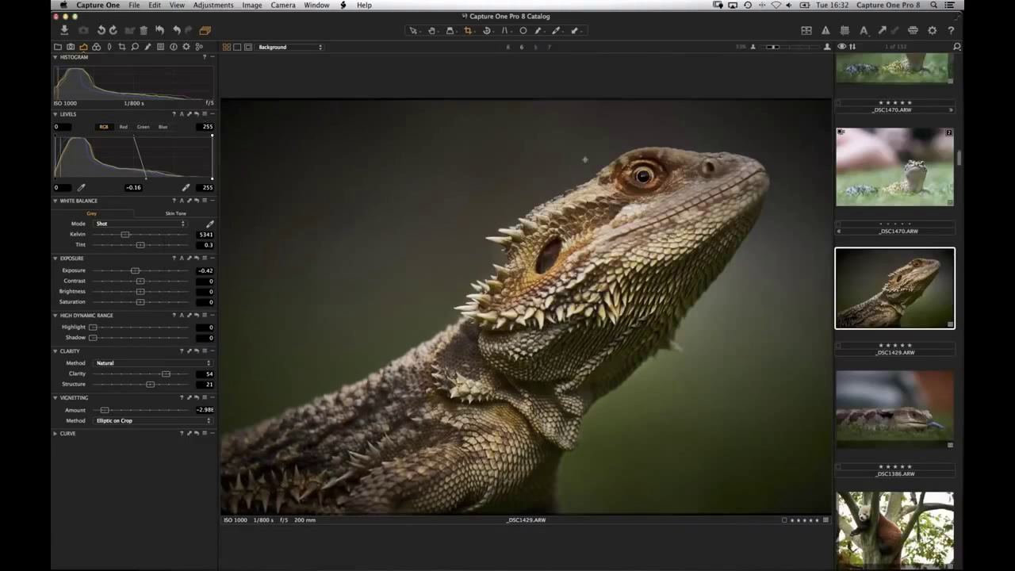
mouse_move(830, 176)
left_mouse_down()
mouse_move(809, 176)
mouse_move(825, 177)
left_mouse_up()
left_click(954, 48)
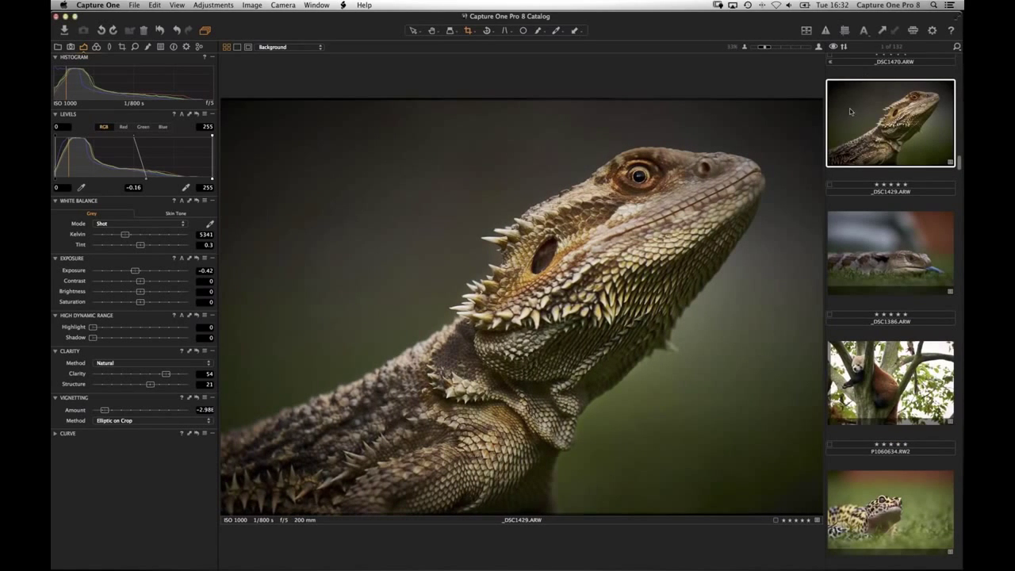
mouse_move(838, 49)
left_click(844, 47)
left_click(868, 48)
mouse_move(802, 153)
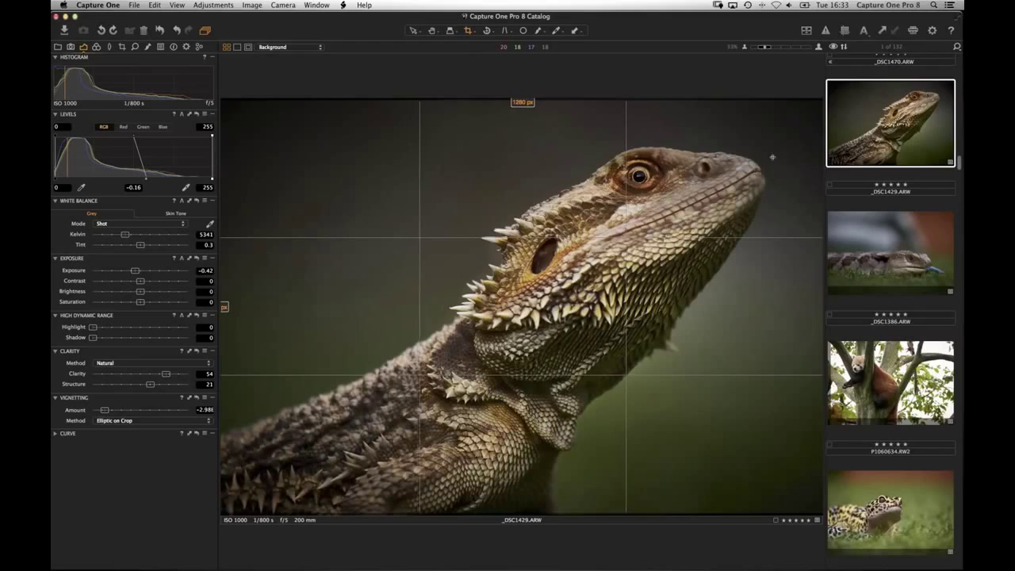
left_click_drag(219, 146, 241, 144)
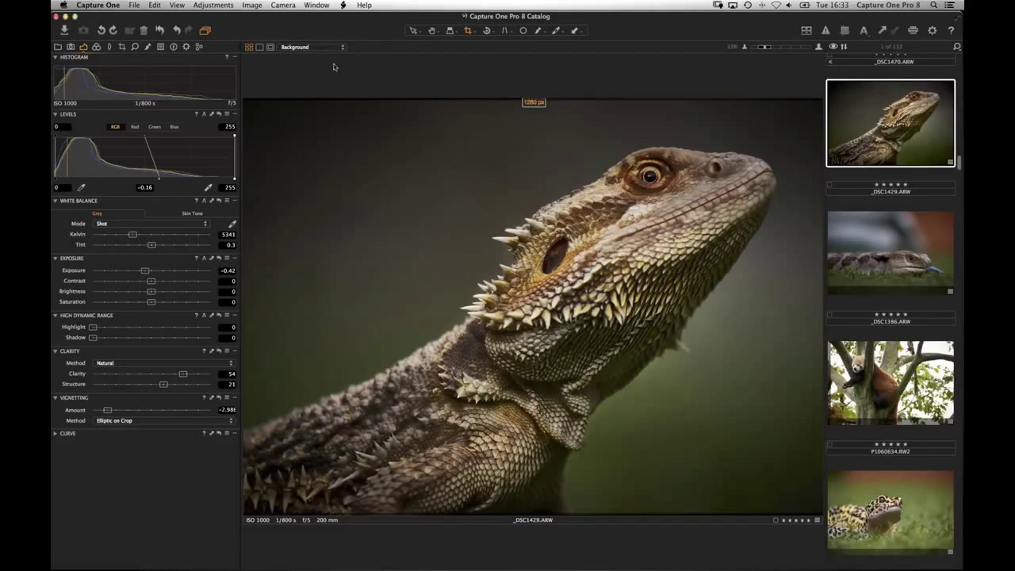
Load the saved DGR workspace and show the Exposure tools
left_click(317, 5)
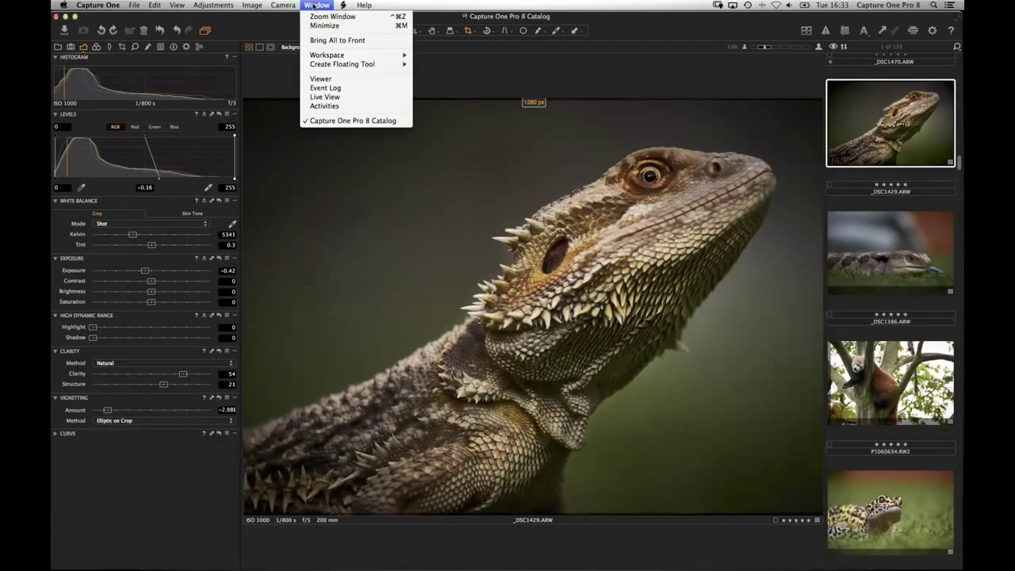
mouse_move(340, 54)
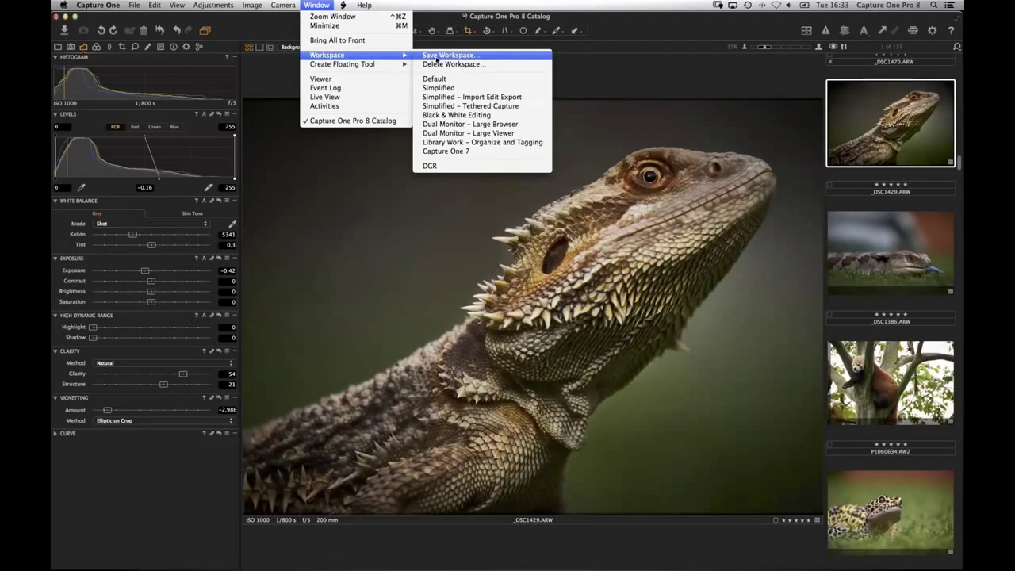
left_click(435, 167)
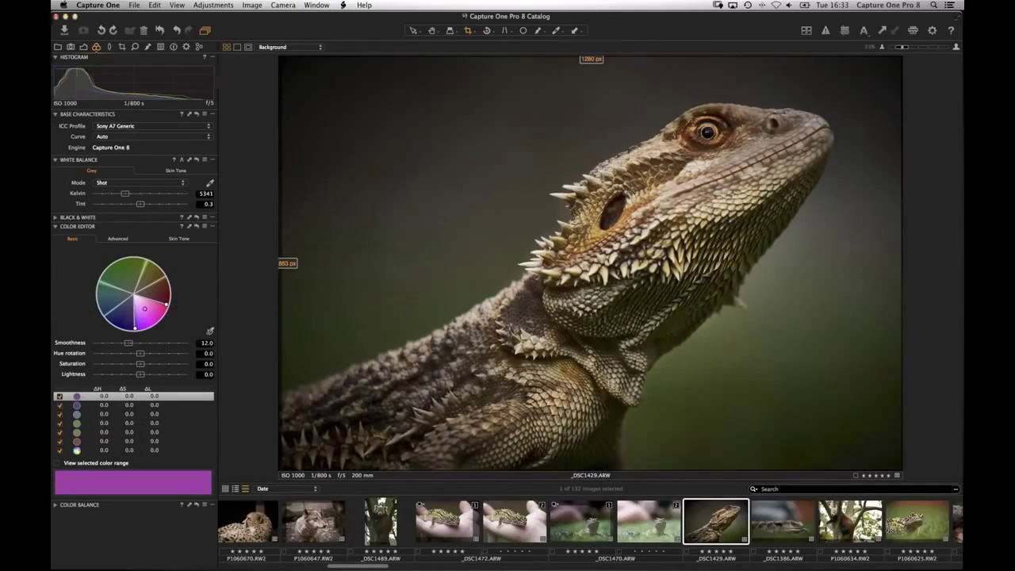
left_click(83, 47)
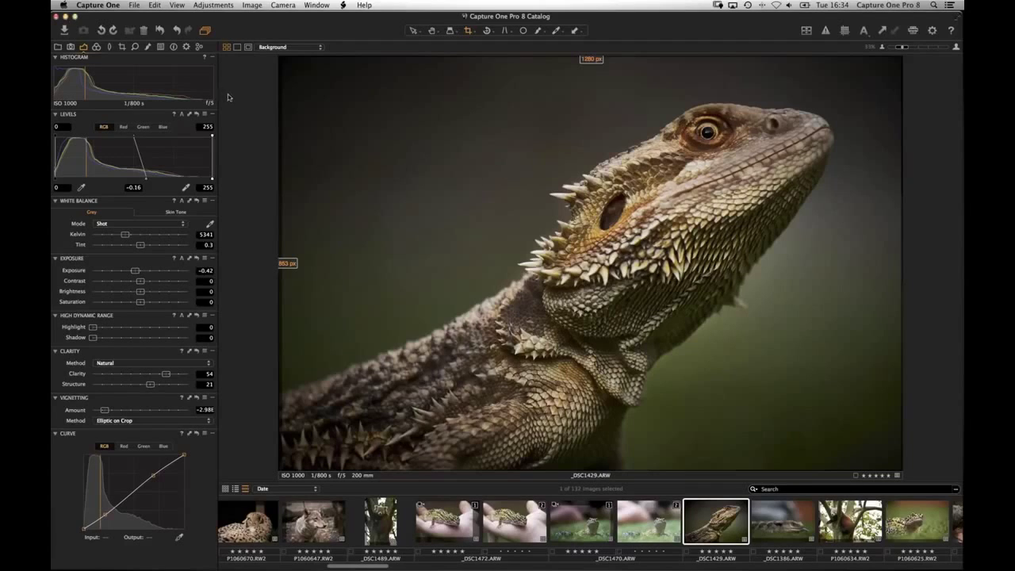
Widen the tool area and add a custom tool tab titled with the owner's first name and "Tools", using the star icon
left_click_drag(215, 104, 280, 104)
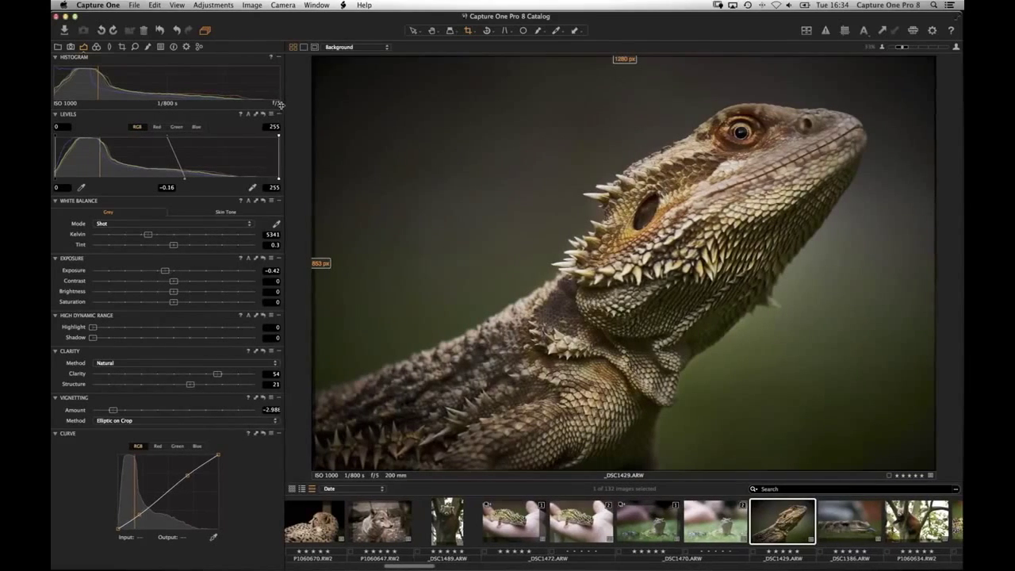
right_click(224, 47)
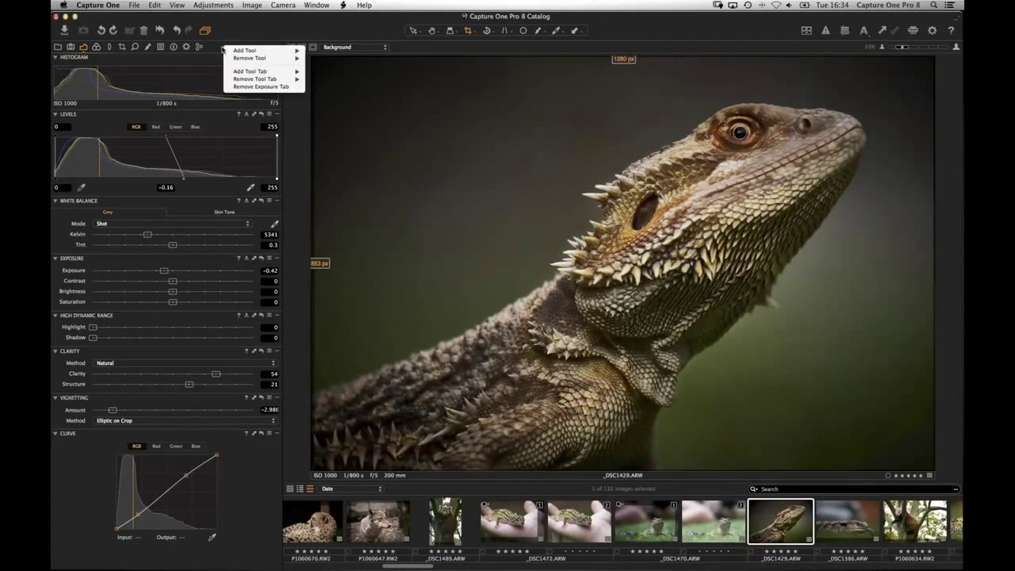
mouse_move(234, 72)
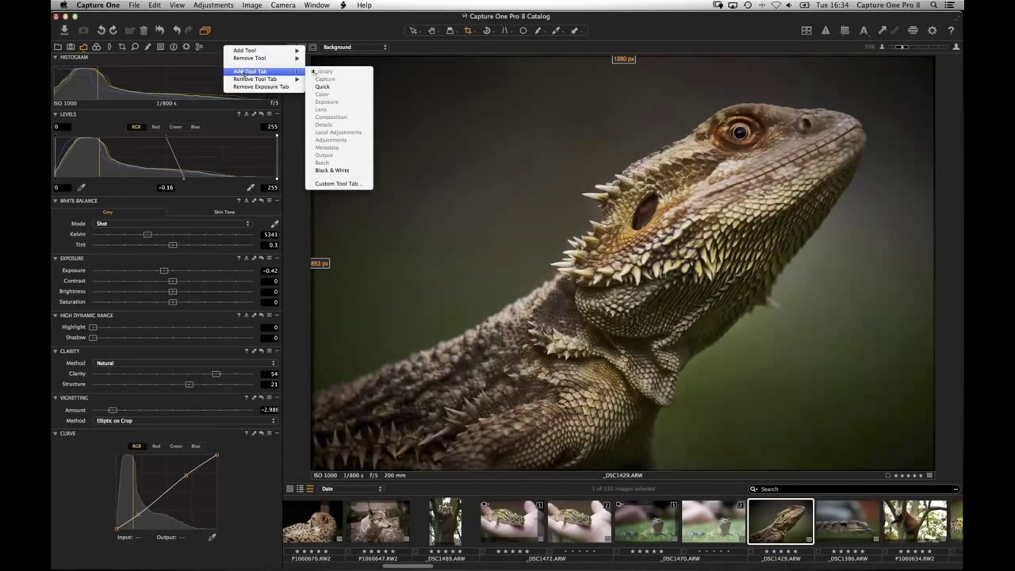
left_click(337, 184)
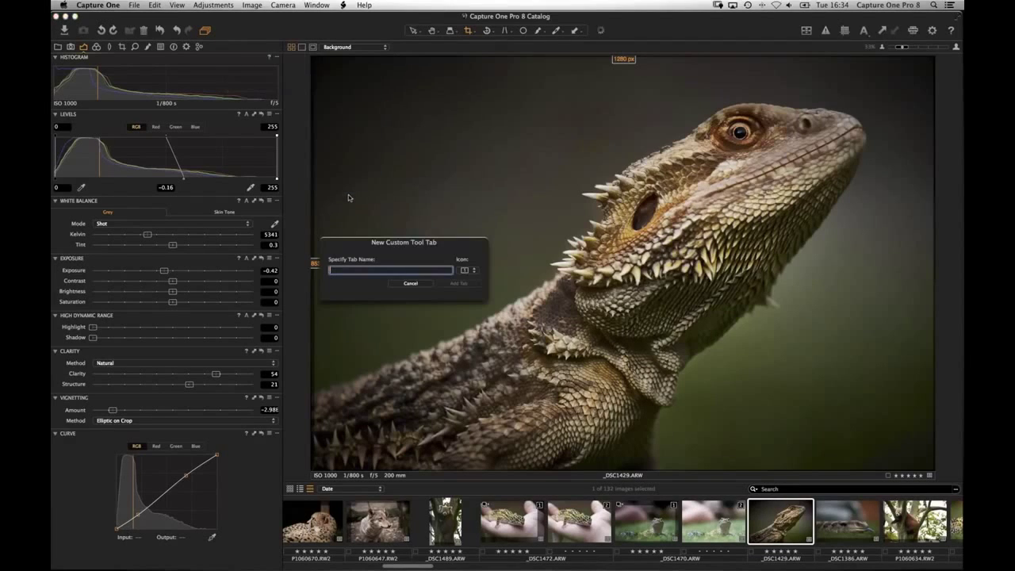
type("David's Tools")
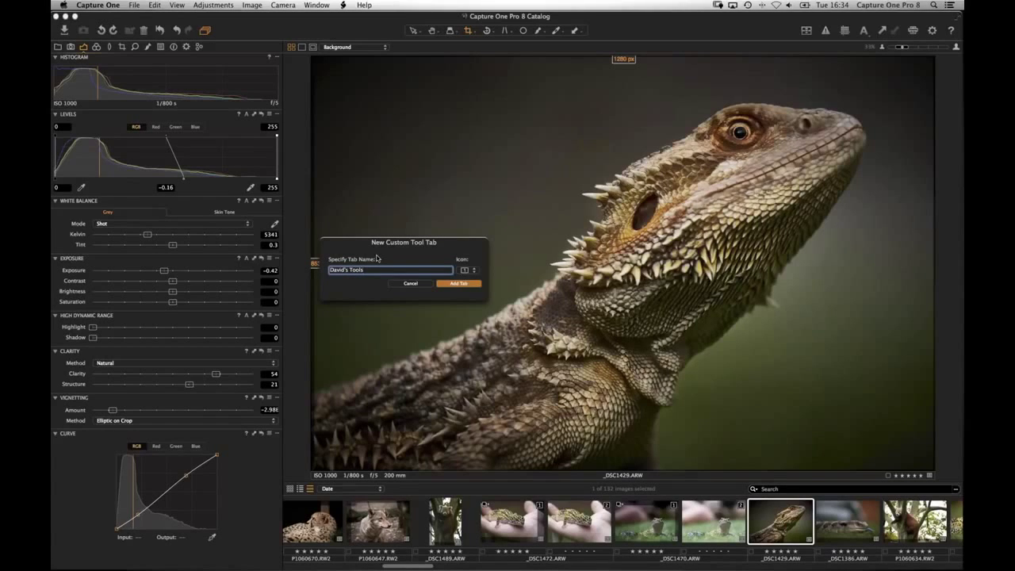
left_click(468, 272)
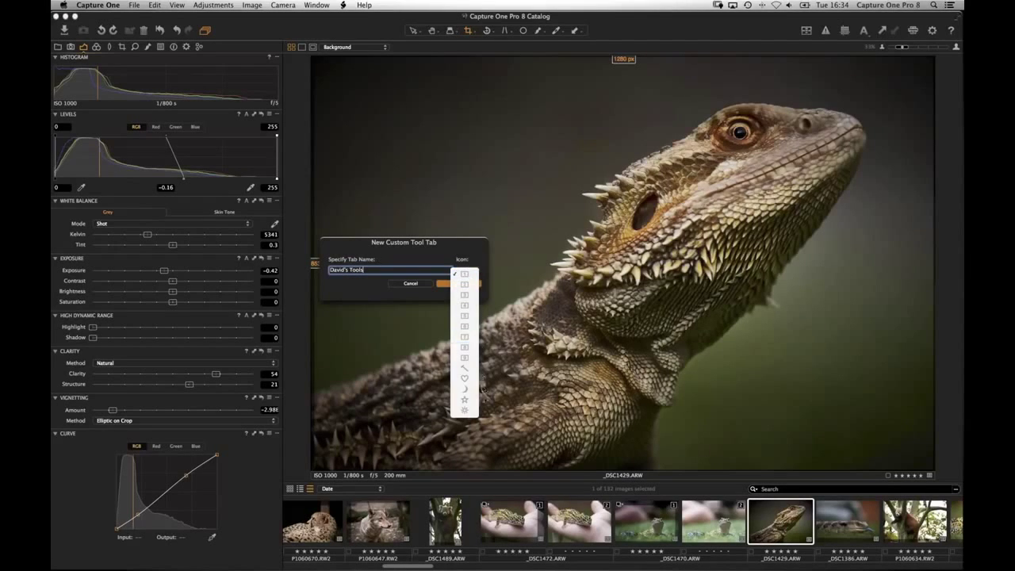
left_click(465, 377)
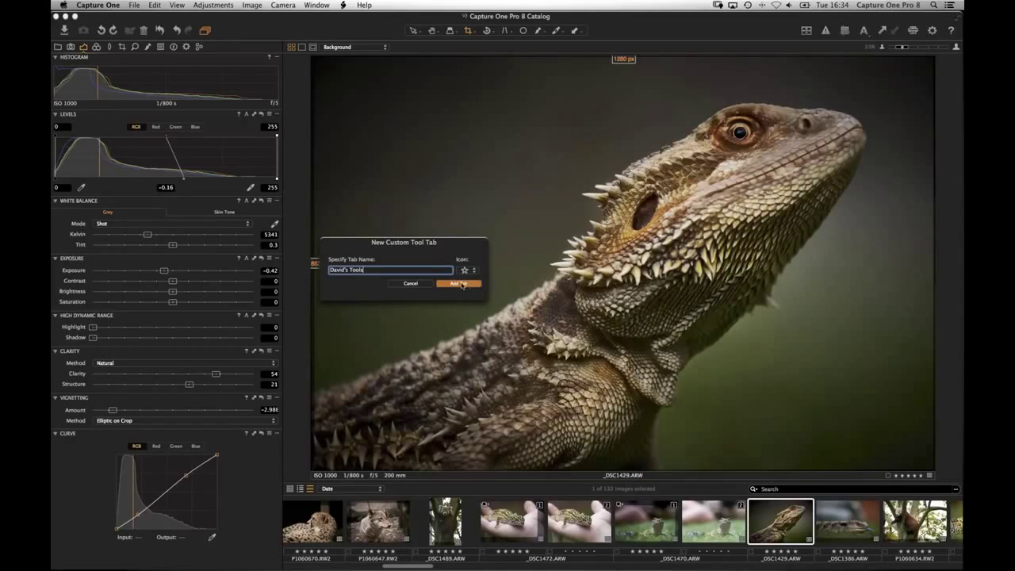
left_click(461, 284)
Look up the options for adding tools to the new custom tab without adding any
right_click(212, 49)
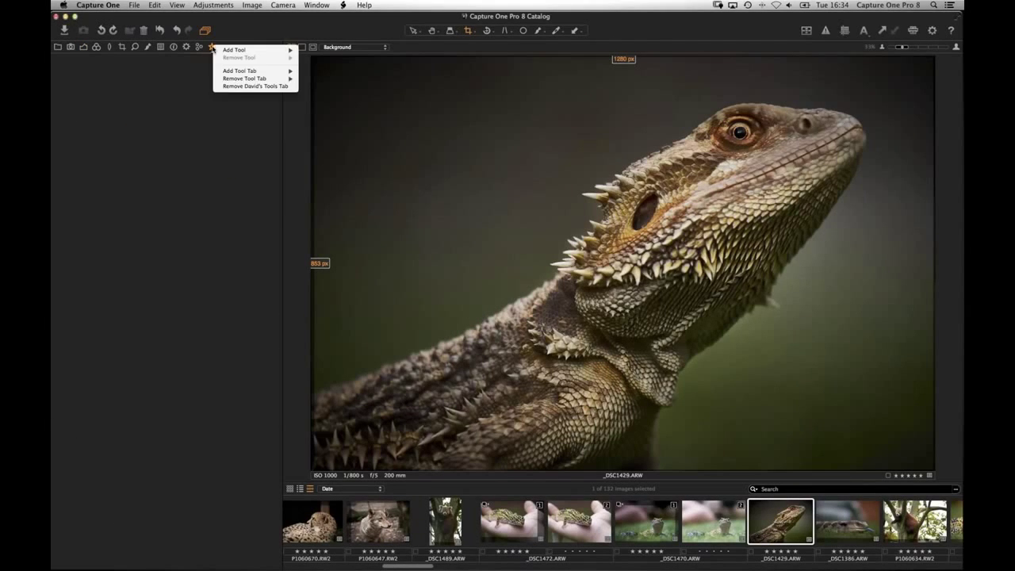
mouse_move(239, 72)
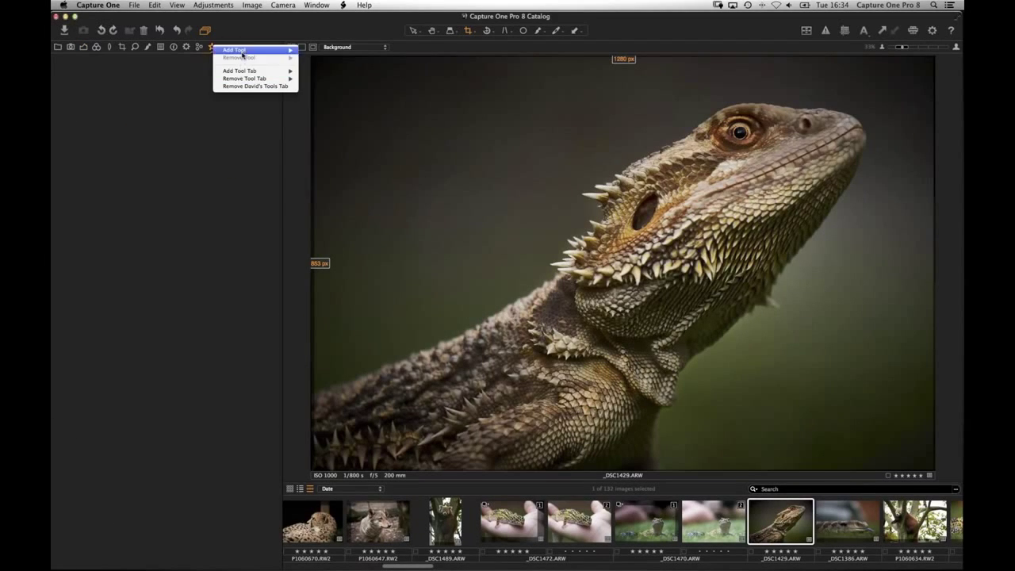
mouse_move(243, 51)
left_click(286, 184)
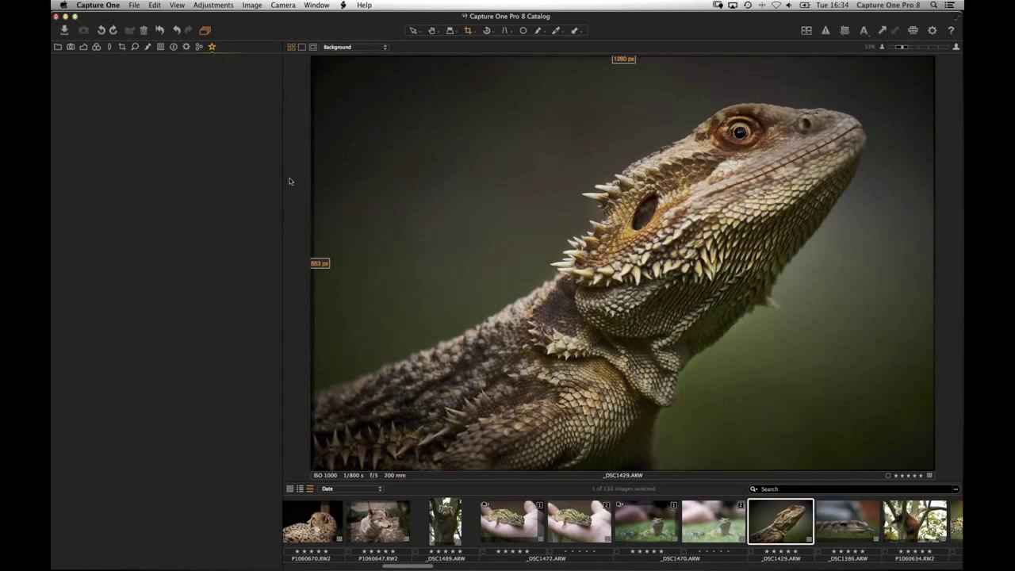
Narrow the tool area and show the Exposure tools with the Select cursor active
left_click_drag(286, 184, 215, 169)
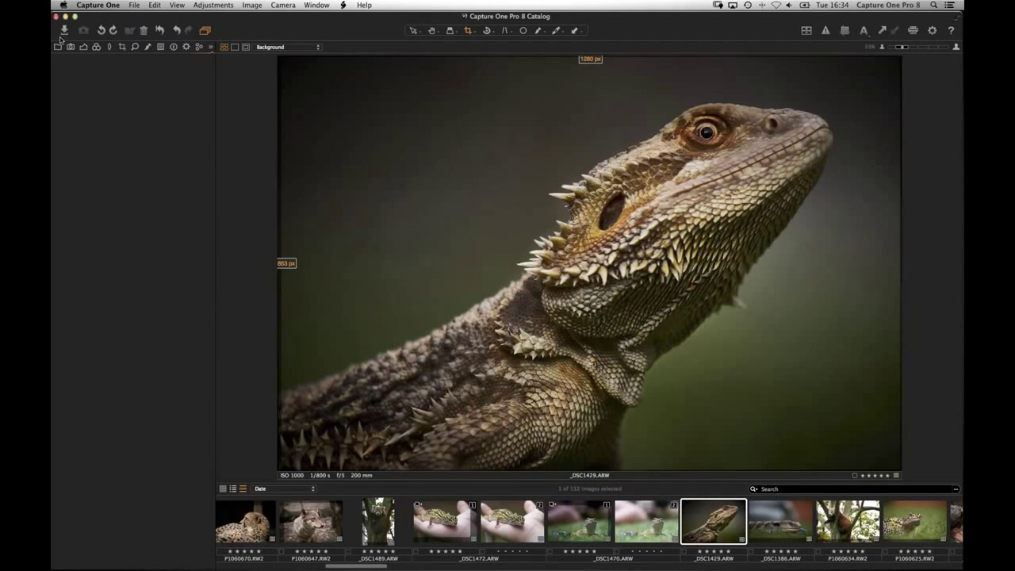
left_click(84, 47)
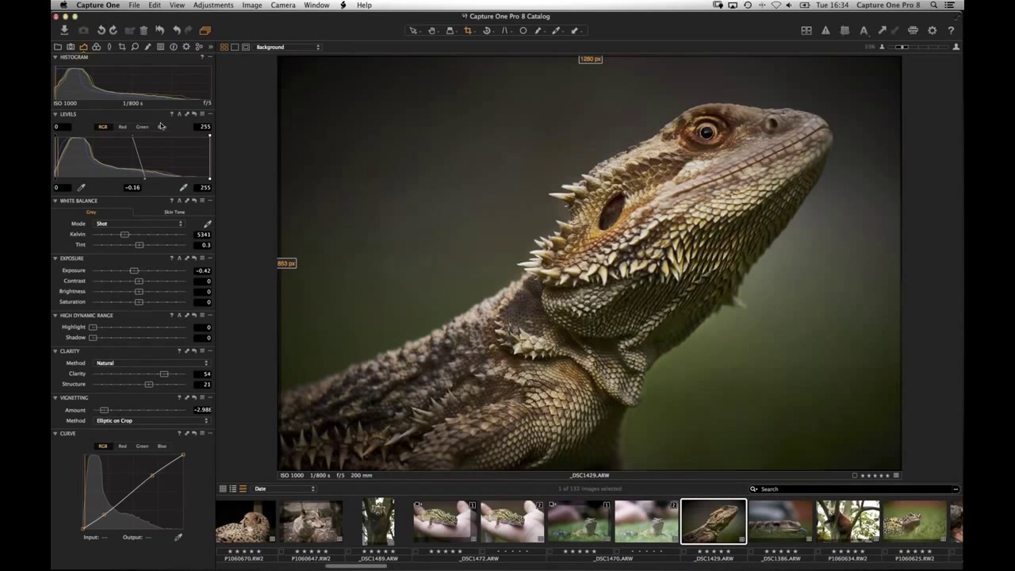
left_click(411, 30)
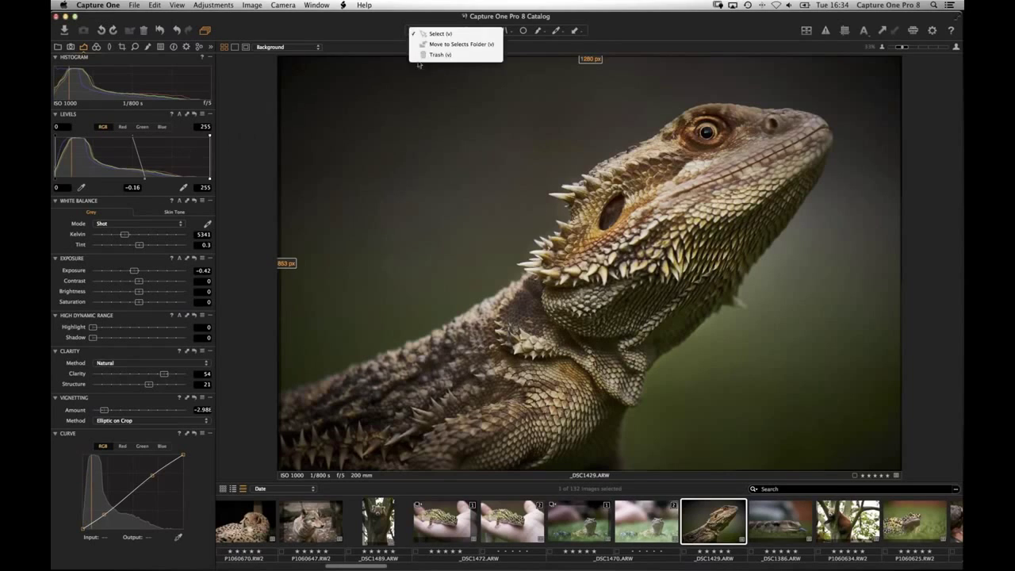
left_click(207, 84)
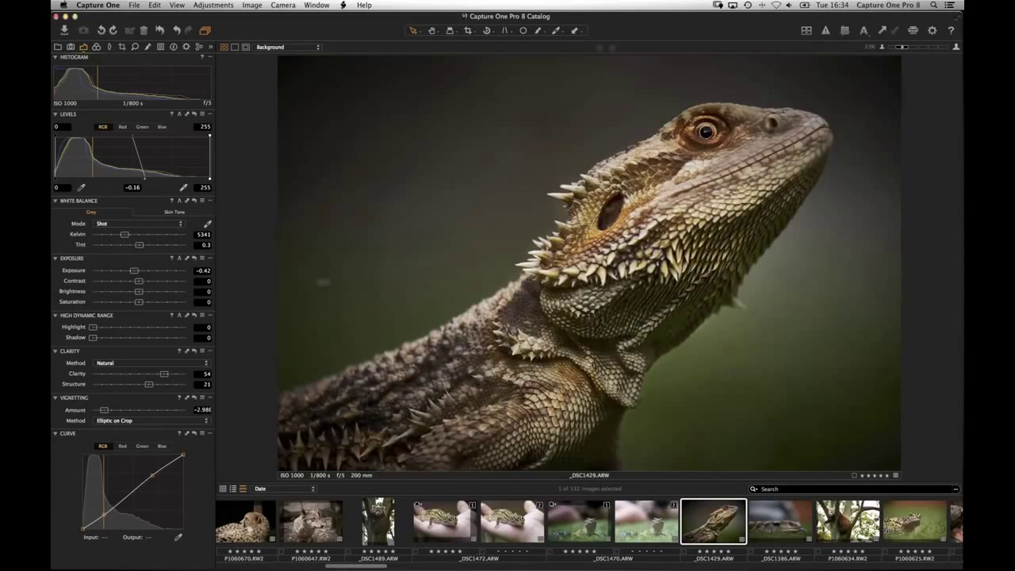
Float the Exposure tool over the image, move its Exposure slider up, and reset that slider to 0
left_click_drag(147, 260, 448, 117)
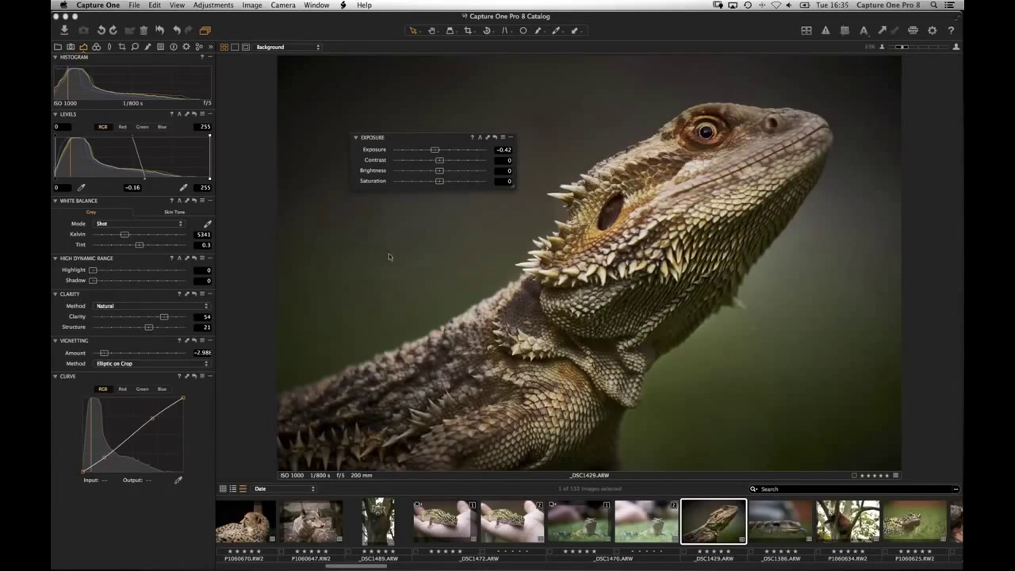
left_click_drag(435, 150, 457, 153)
double_click(458, 153)
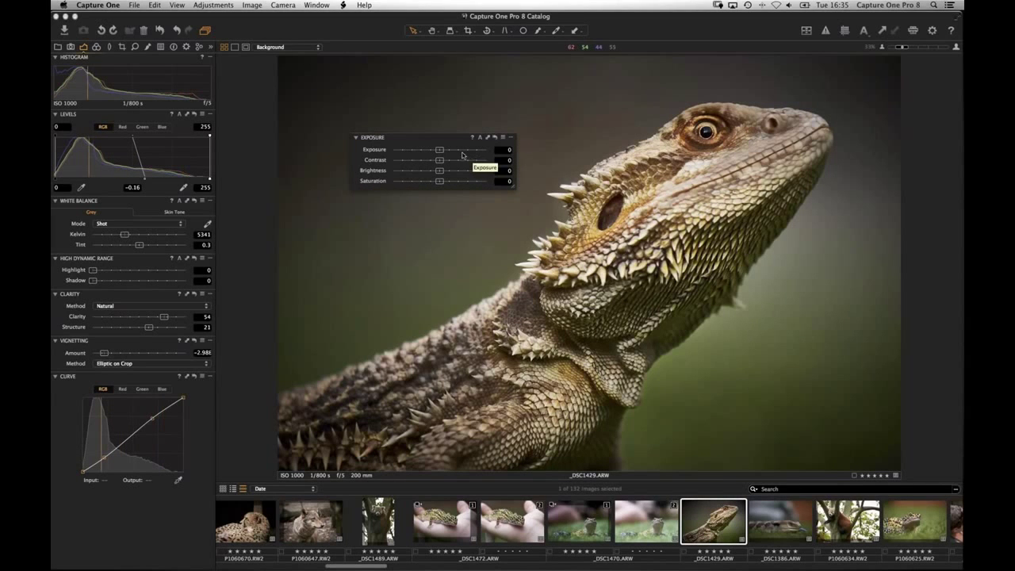
Brighten the image with the Exposure slider, then reset the tool, undo the reset, preview a temporary reset, and reset it again
left_click_drag(444, 152, 461, 152)
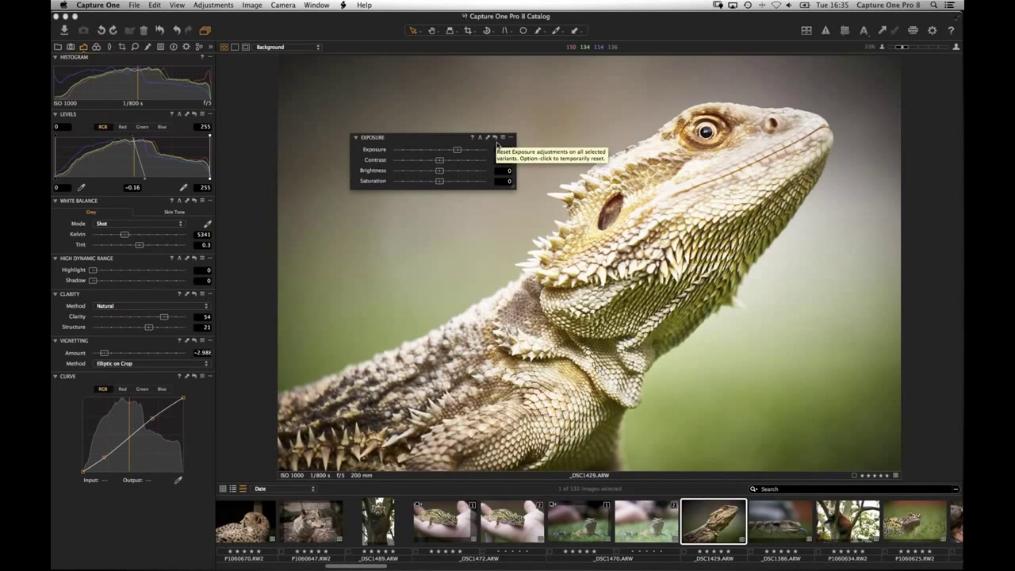
left_click(496, 142)
key("super+z")
left_click_drag(496, 143, 497, 144)
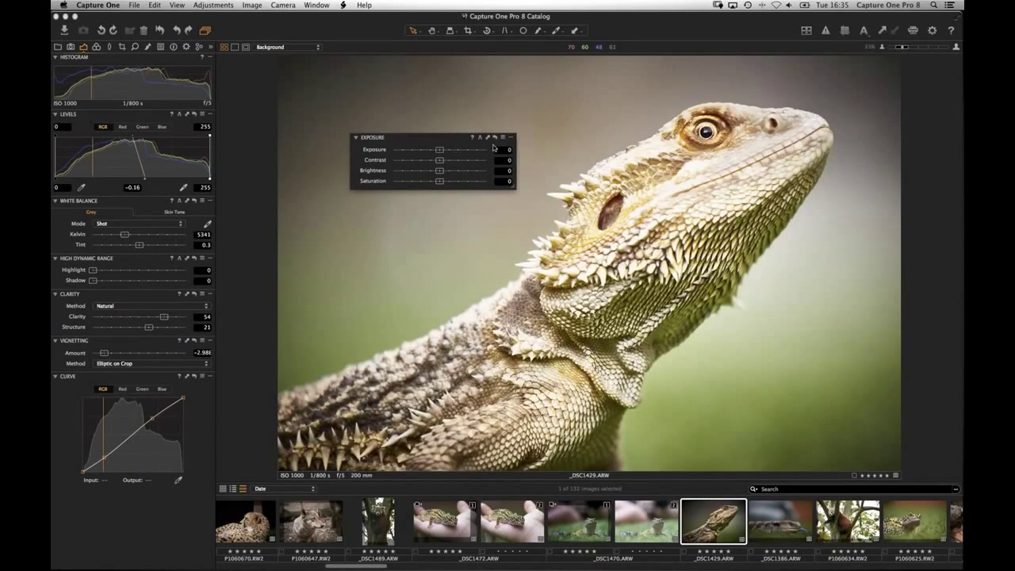
left_click(497, 142)
Raise the Exposure value in small increments to 0.5 and lower it back to 0
key("Up")
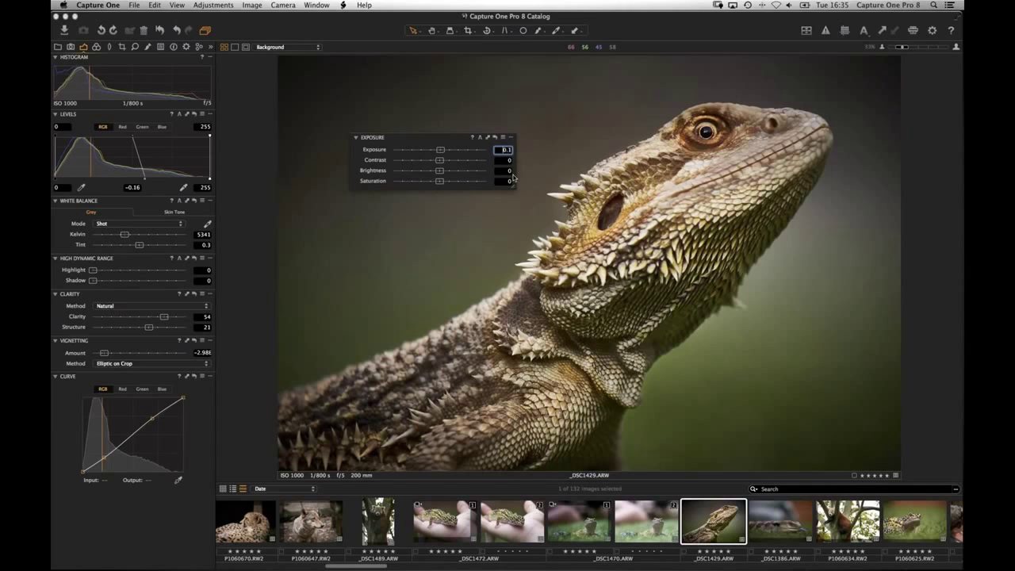
key("Up")
key("Up")
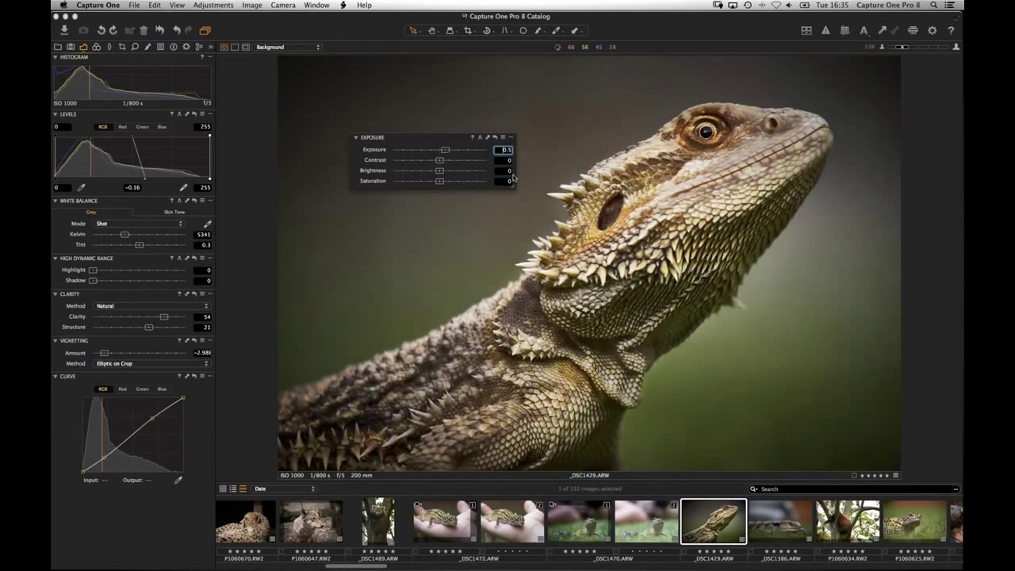
key("Down")
key("Down")
key("Down")
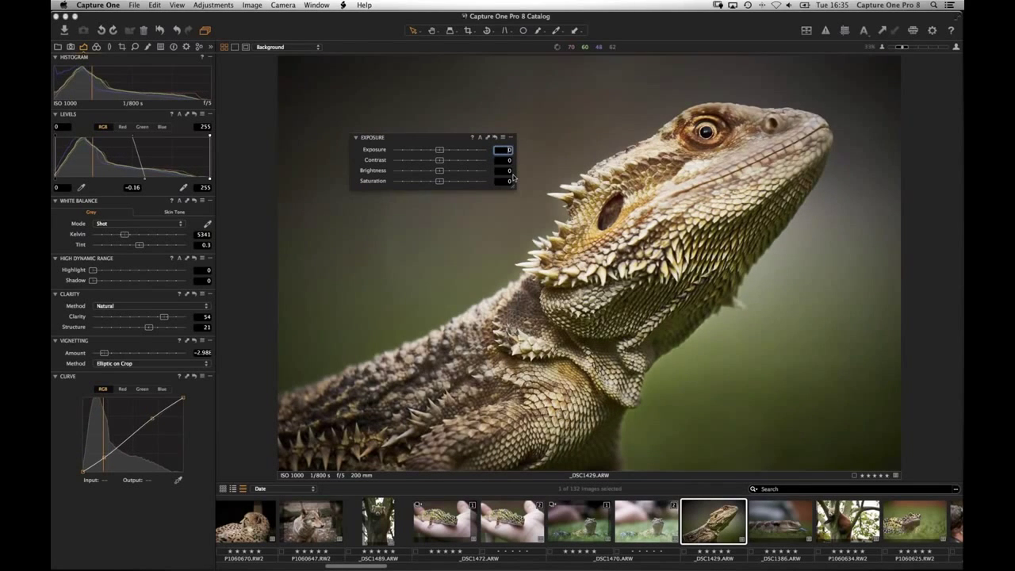
Dock the floating Exposure tool between Levels and White Balance in the tool area
left_click_drag(435, 139, 119, 203)
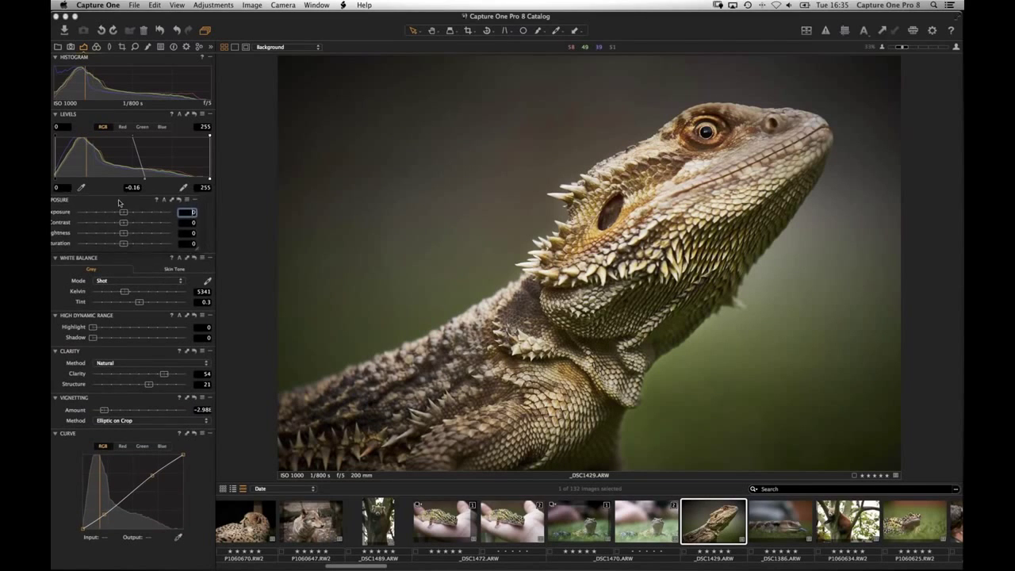
left_click(204, 210)
left_click(202, 201)
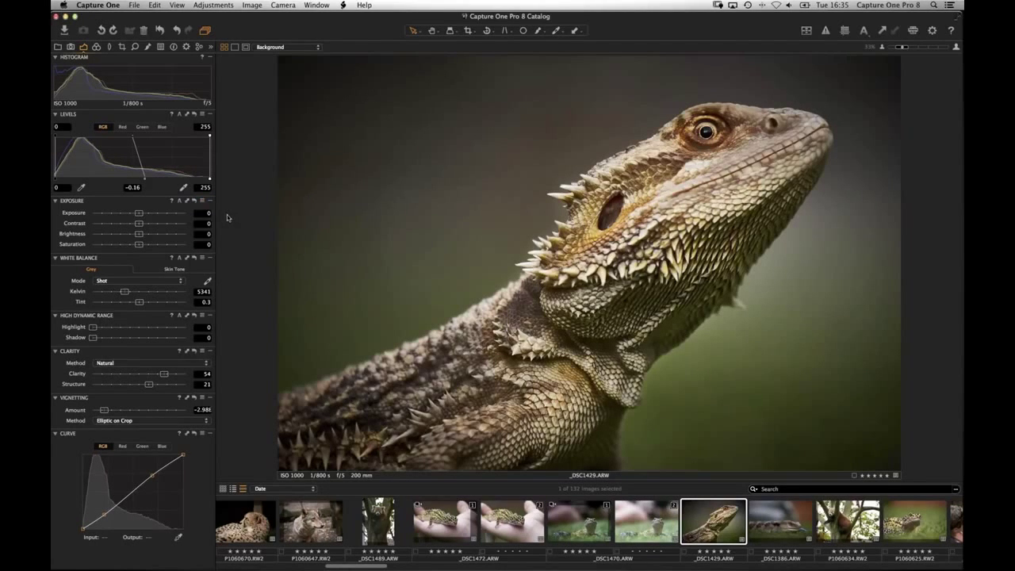
Auto-adjust the exposure to 0.03 and set the Levels highlight input to 247
left_click(182, 211)
left_click(177, 202)
left_click(179, 259)
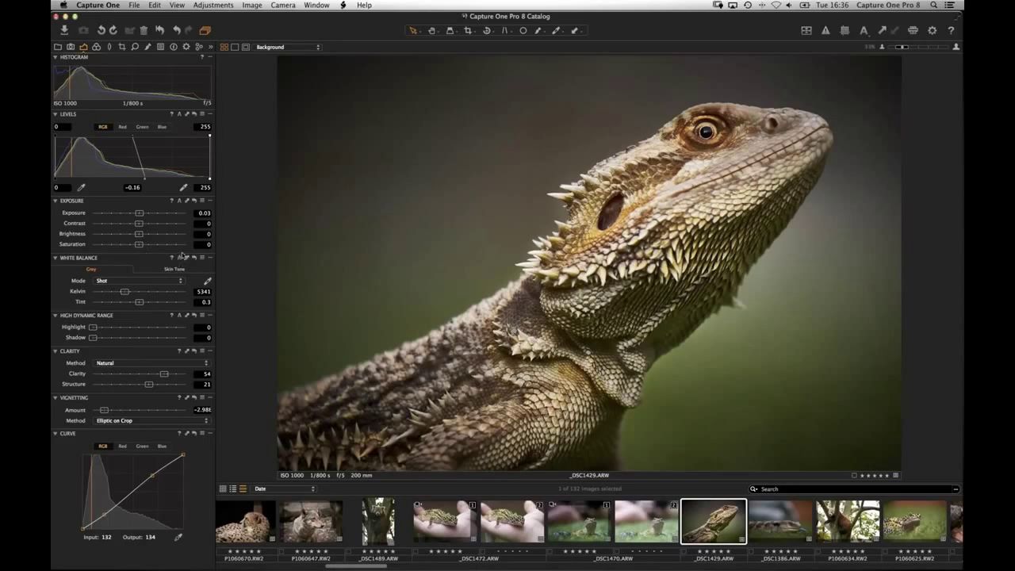
left_click_drag(209, 177, 205, 178)
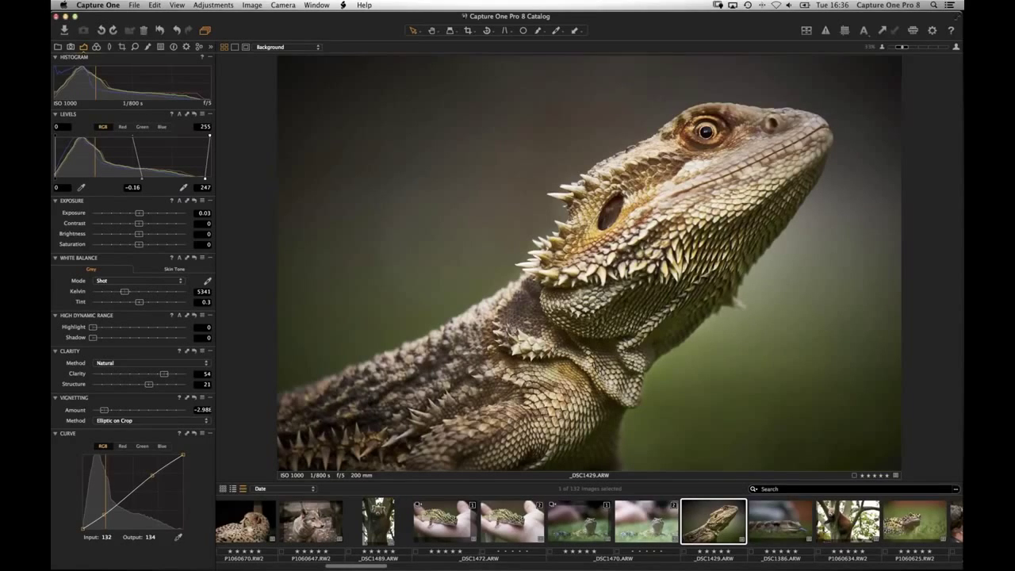
Show the Library and open the photographer collection directly above the Features group, browsing its filmstrip
left_click(59, 47)
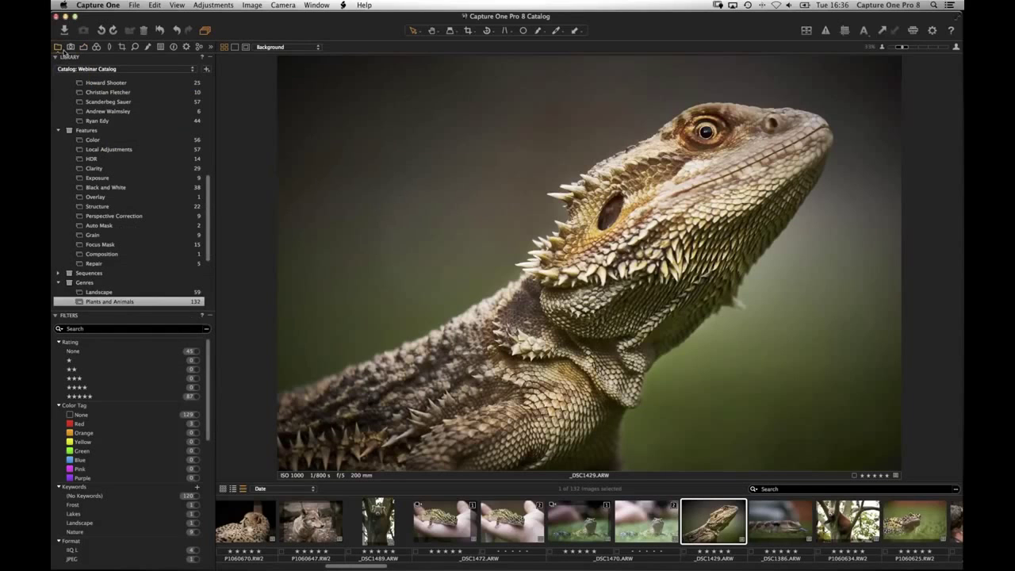
scroll(108, 150, "up", 3)
left_click(99, 203)
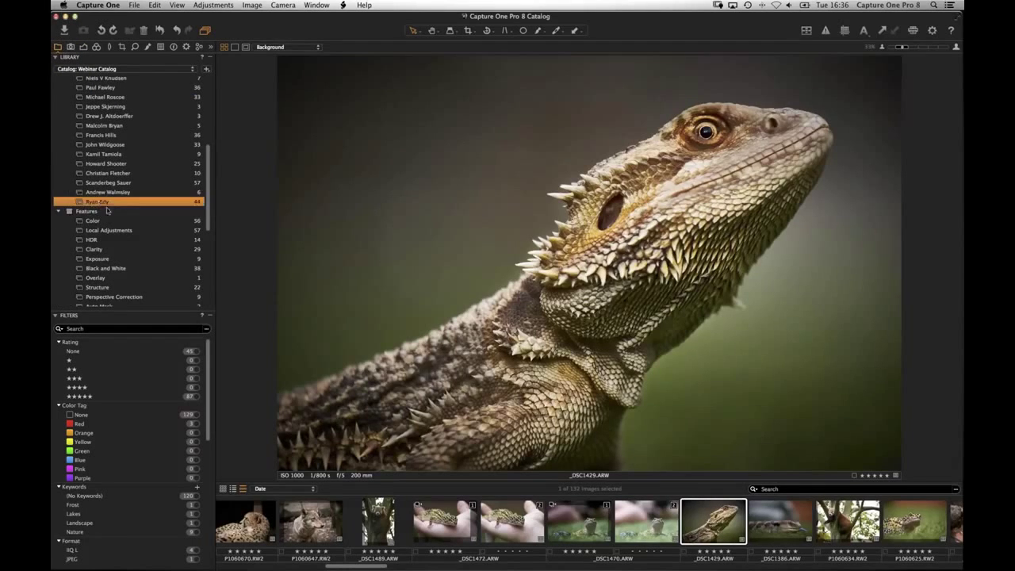
scroll(420, 521, "left", 5)
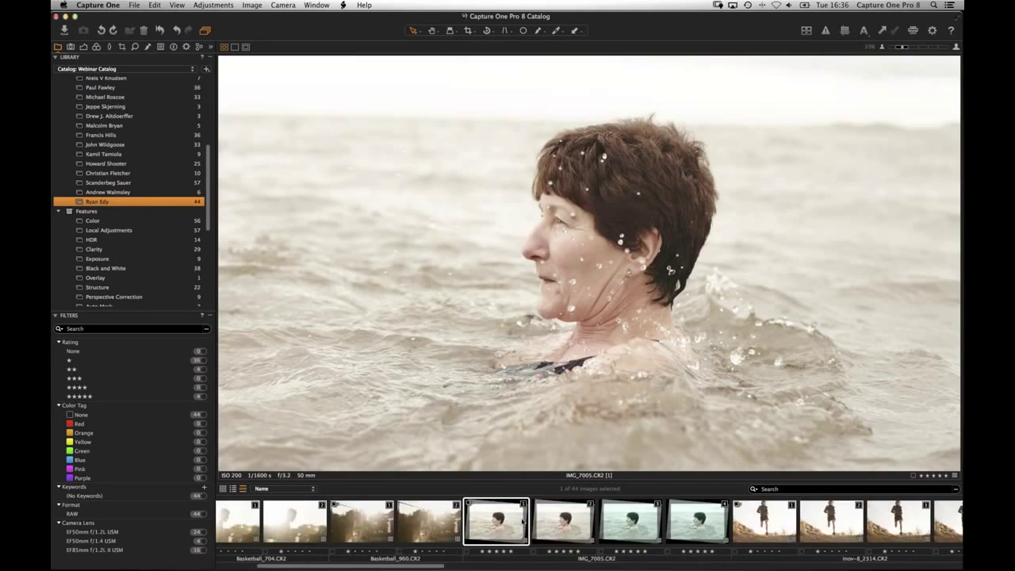
scroll(444, 519, "right", 2)
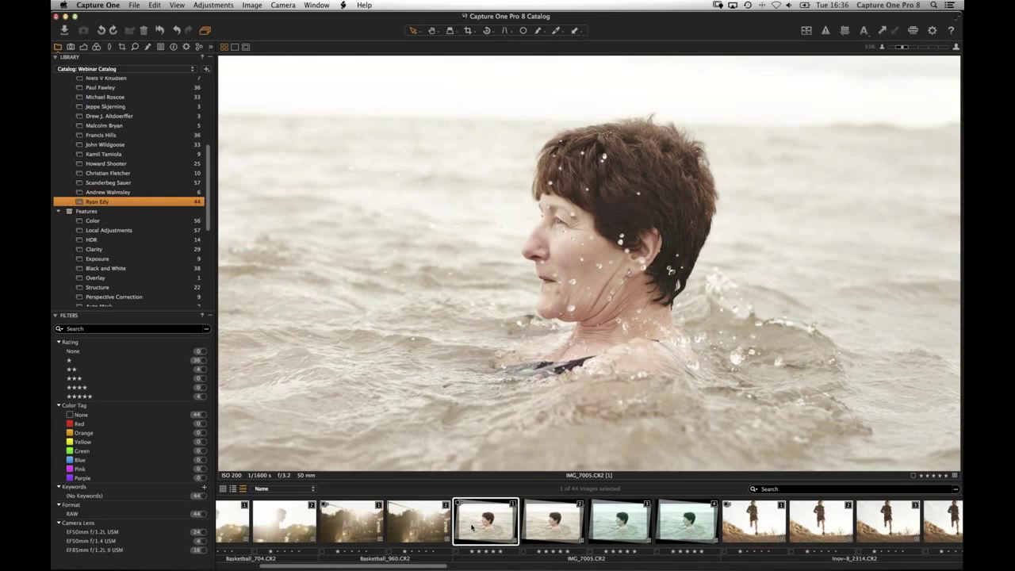
Hide the viewer to browse the collection as large thumbnails, and open the first variant of IMG_7005.CR2 in the viewer
key("alt+super+v")
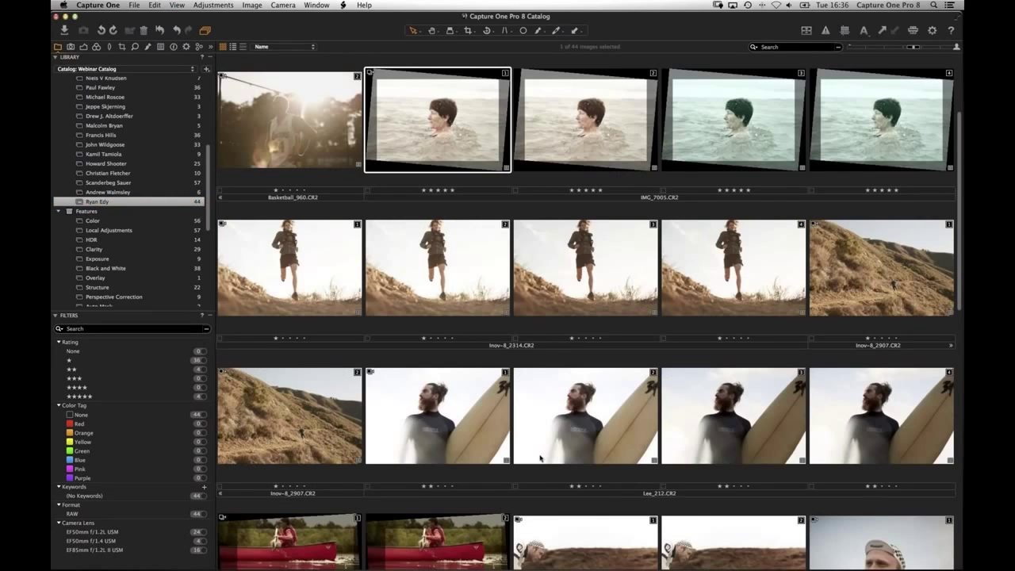
scroll(543, 452, "down", 5)
scroll(529, 445, "down", 5)
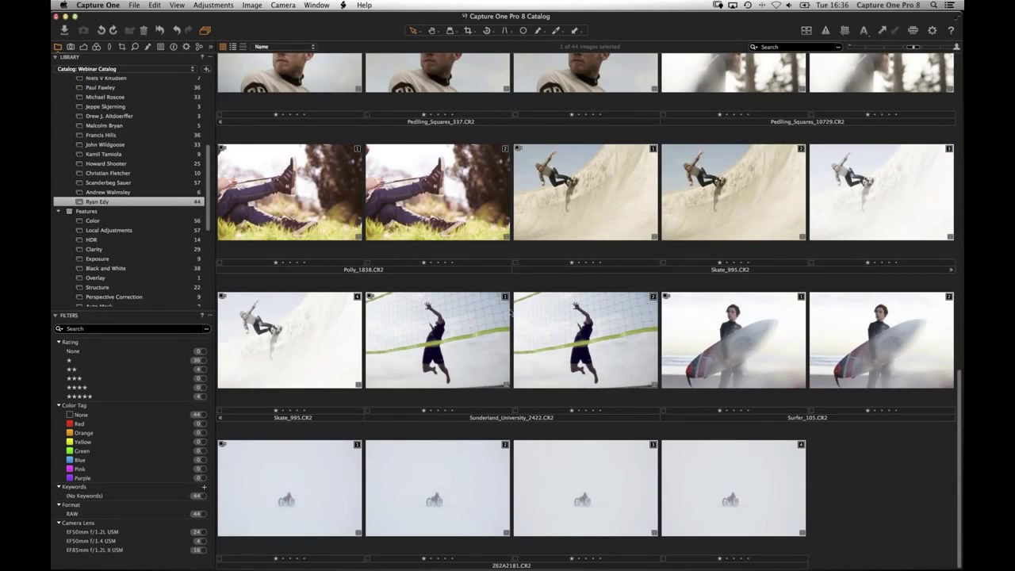
scroll(514, 341, "up", 4)
scroll(514, 343, "up", 5)
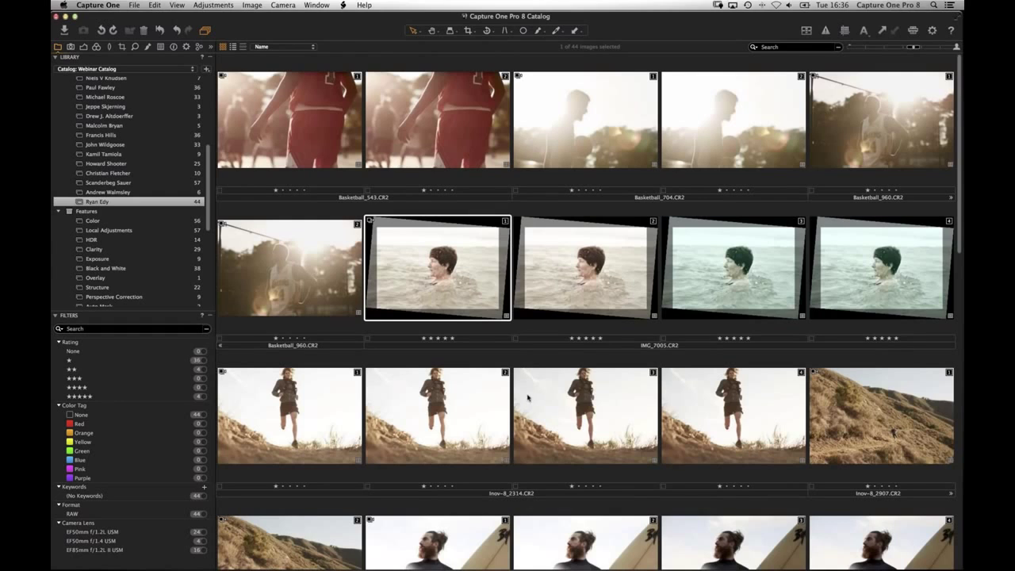
double_click(441, 301)
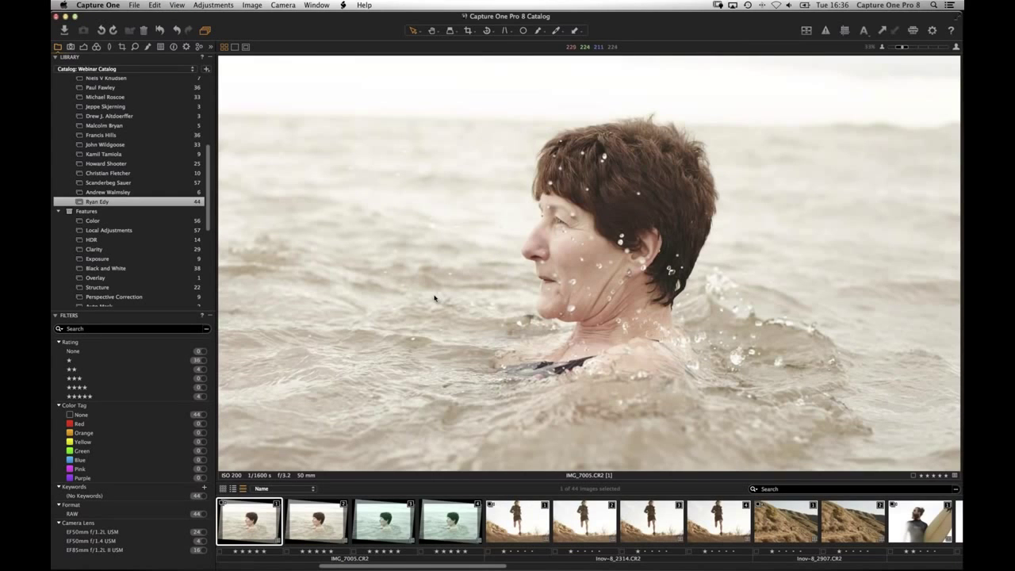
Float the Base Characteristics tool from the Color tools over the image and select the second variant of IMG_7005.CR2
left_click(96, 47)
left_click_drag(100, 115, 800, 77)
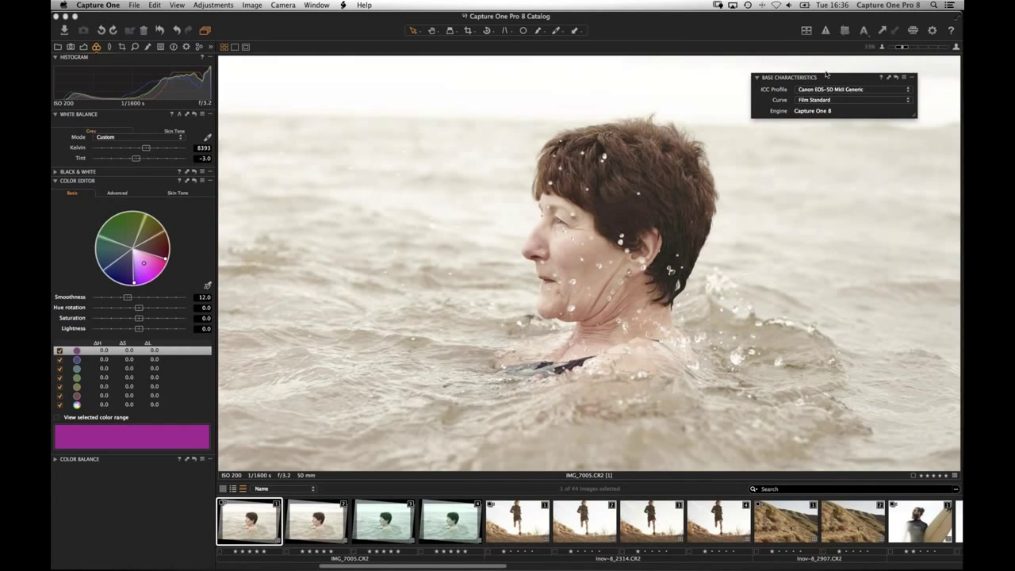
left_click(824, 77)
left_click(311, 525)
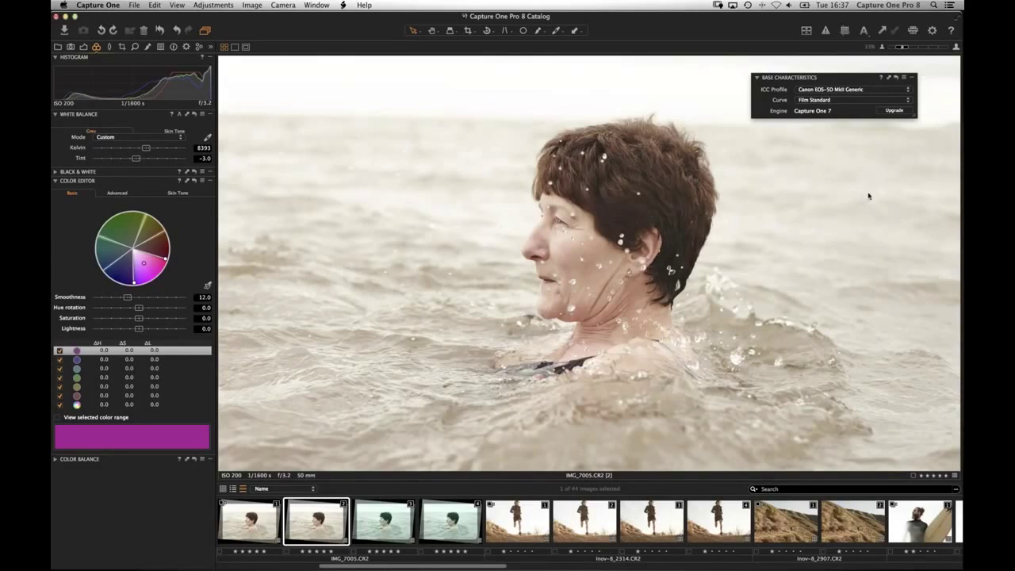
Show the exposure tools and open the first variant of IMG_7005.CR2 with the viewer's proof margin turned on
left_click(833, 83)
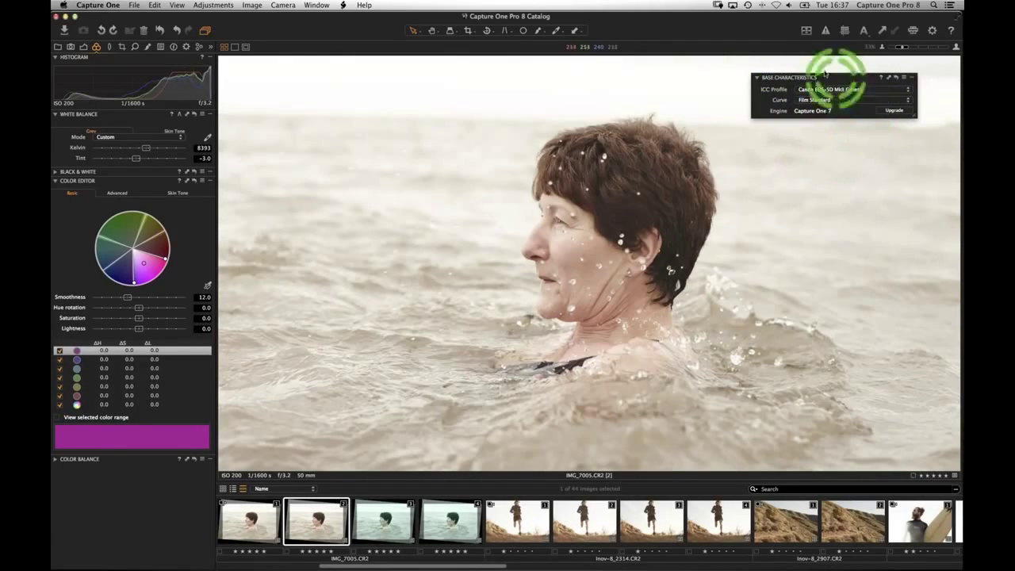
left_click(789, 139)
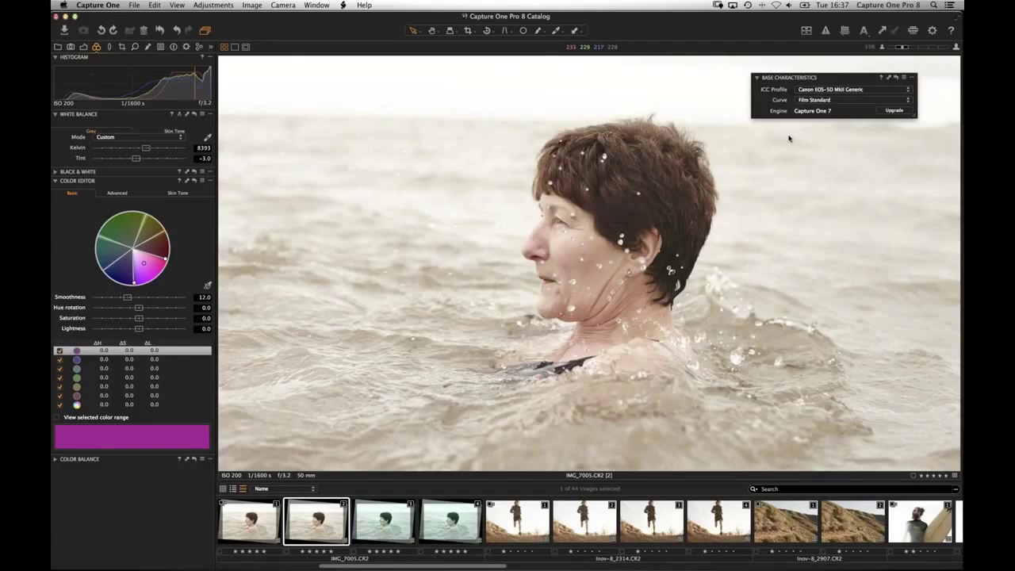
left_click(890, 112)
left_click(84, 46)
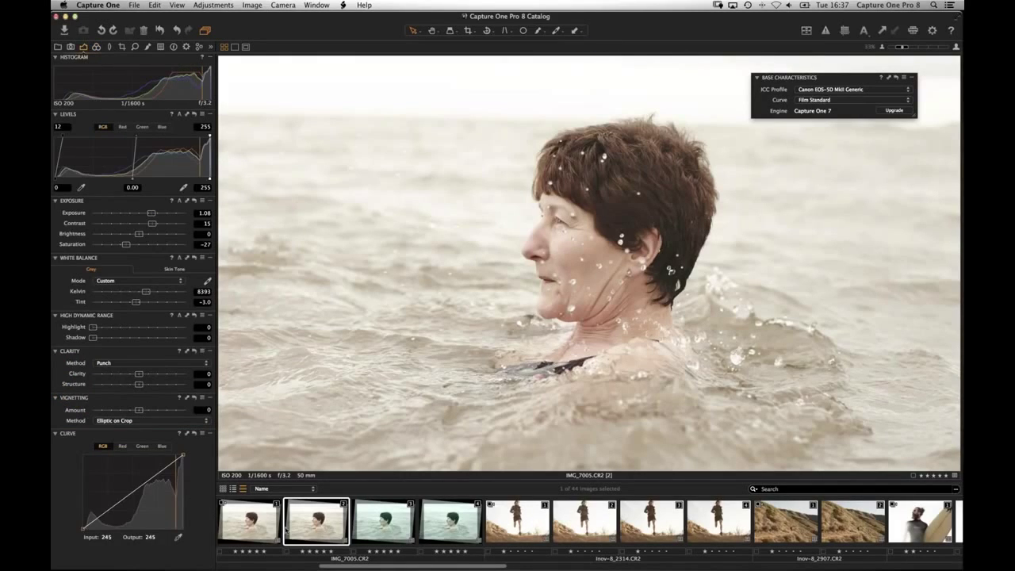
left_click(260, 529)
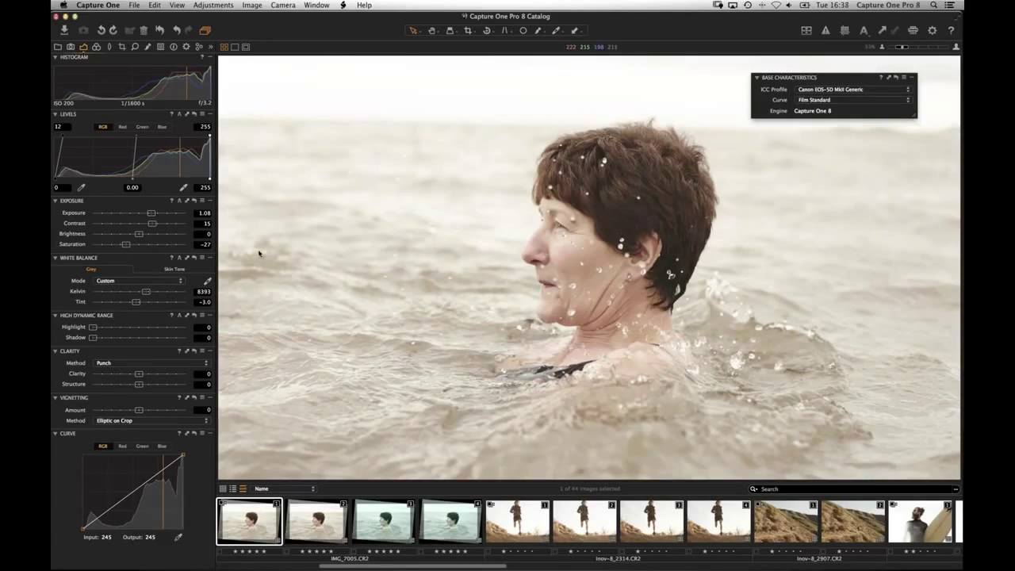
left_click(246, 47)
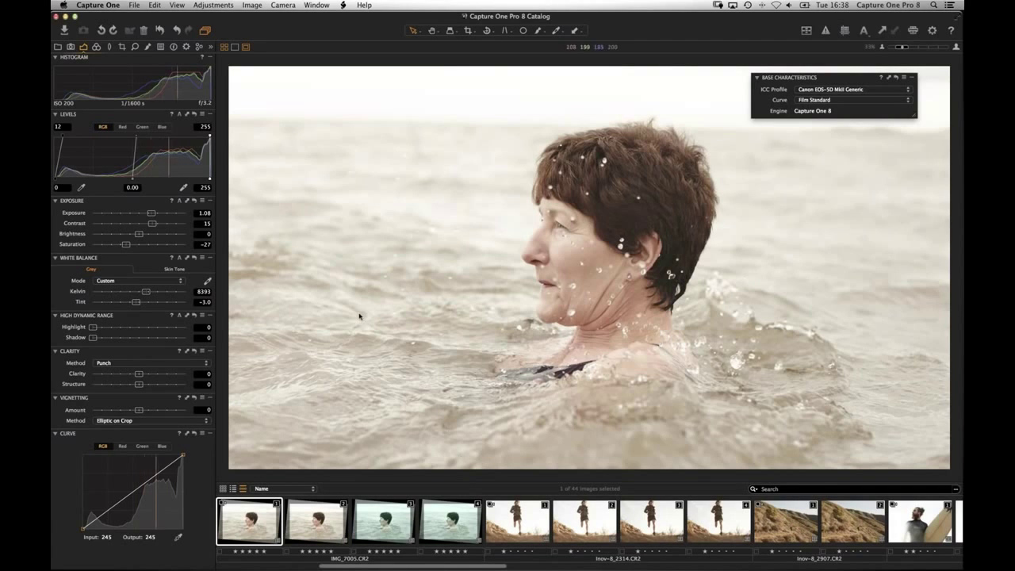
Set the High Dynamic Range Highlight to 100 on the first and second variants of IMG_7005.CR2, trying 0 on the first for comparison
left_click_drag(93, 328, 190, 324)
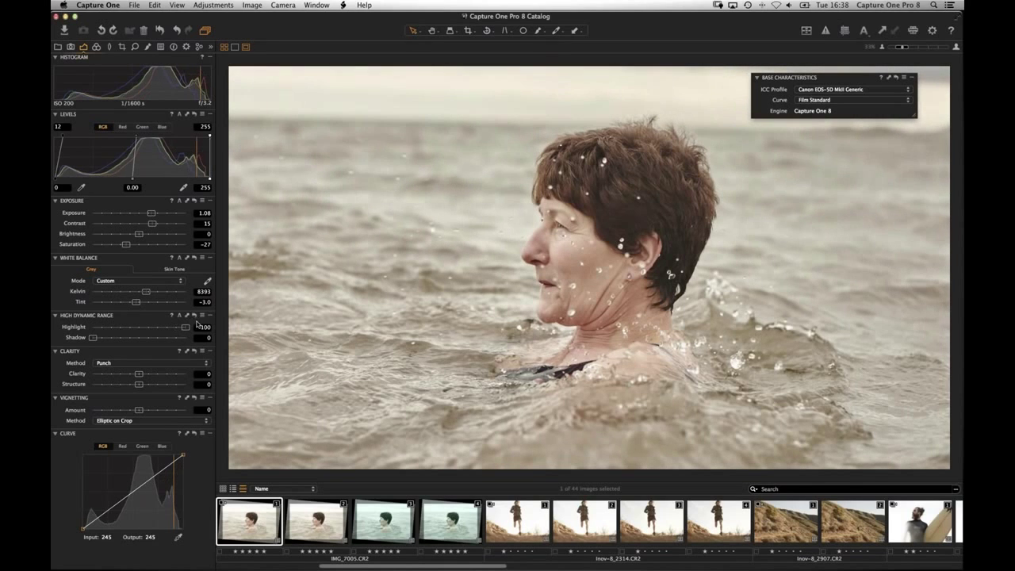
key("super+0")
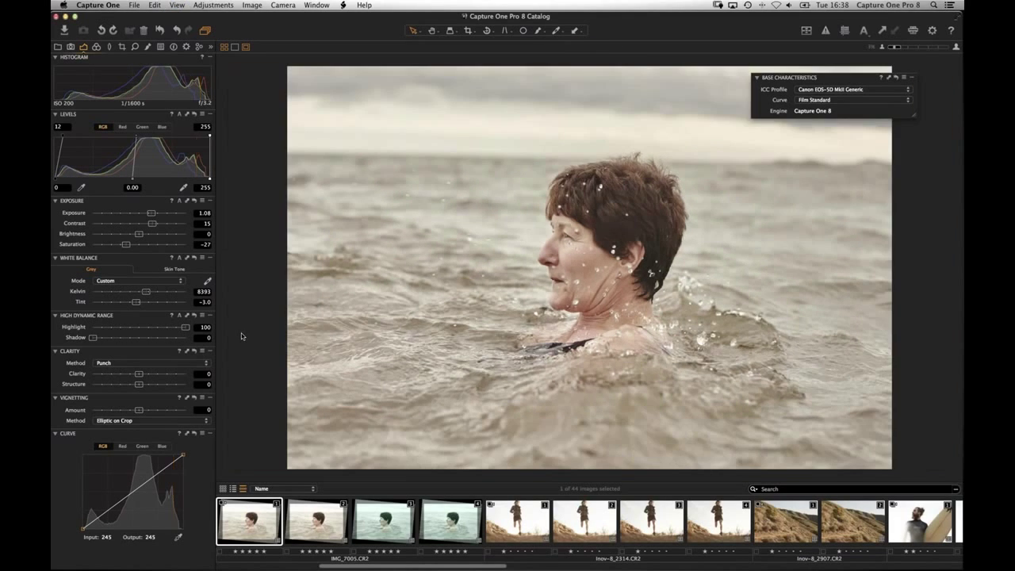
left_click_drag(185, 331, 80, 324)
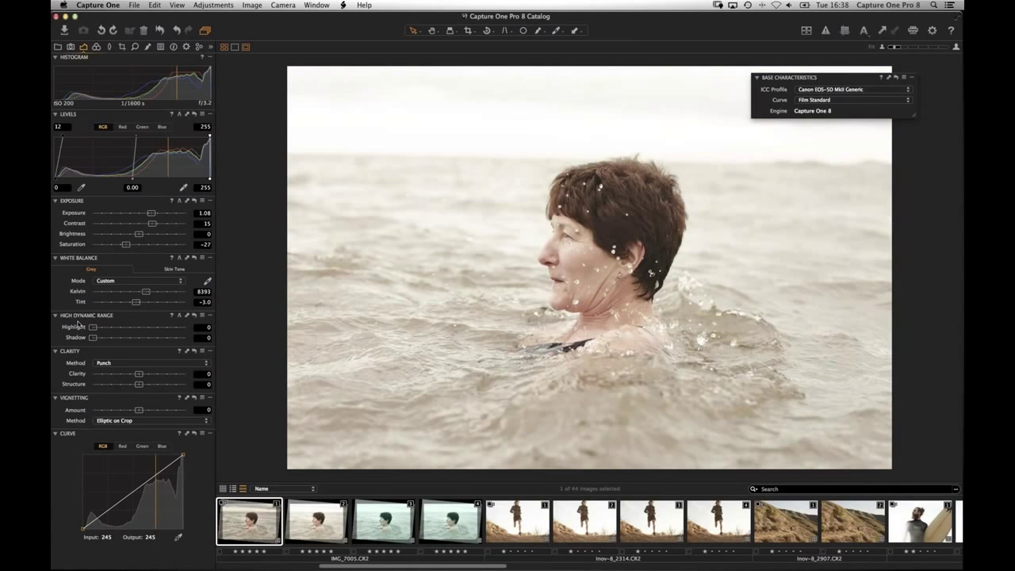
left_click_drag(84, 328, 185, 327)
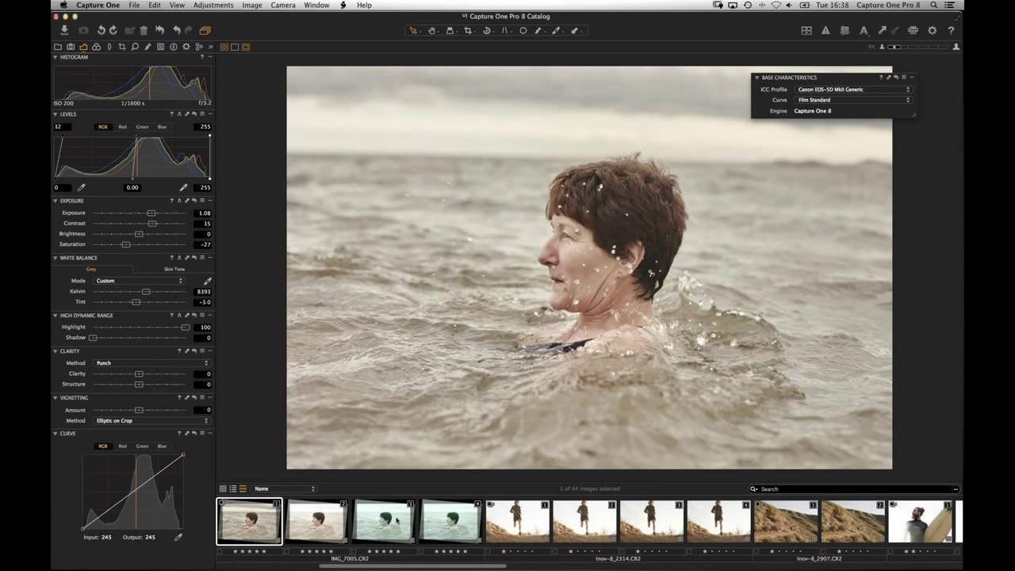
left_click(322, 536)
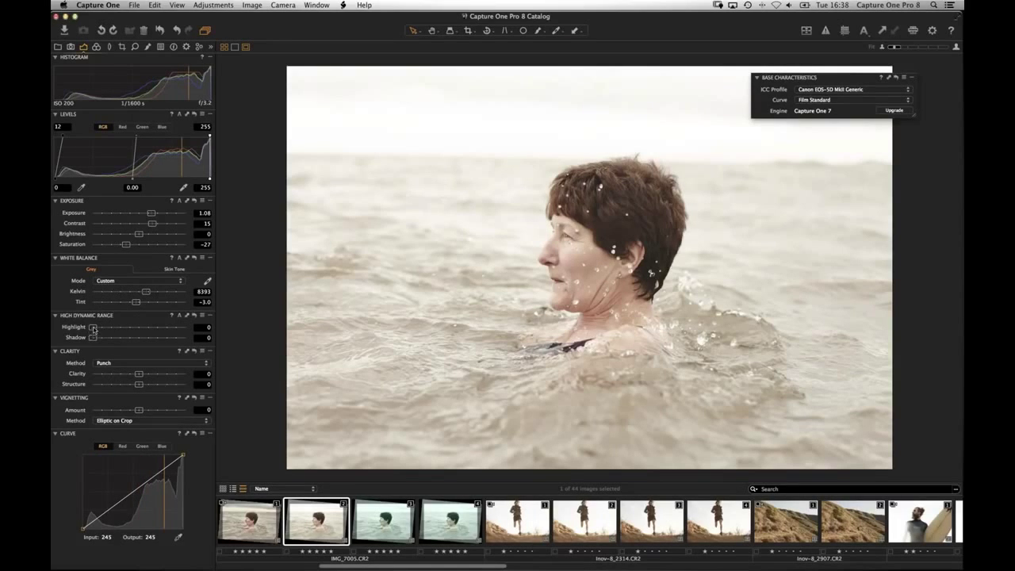
left_click_drag(94, 328, 235, 337)
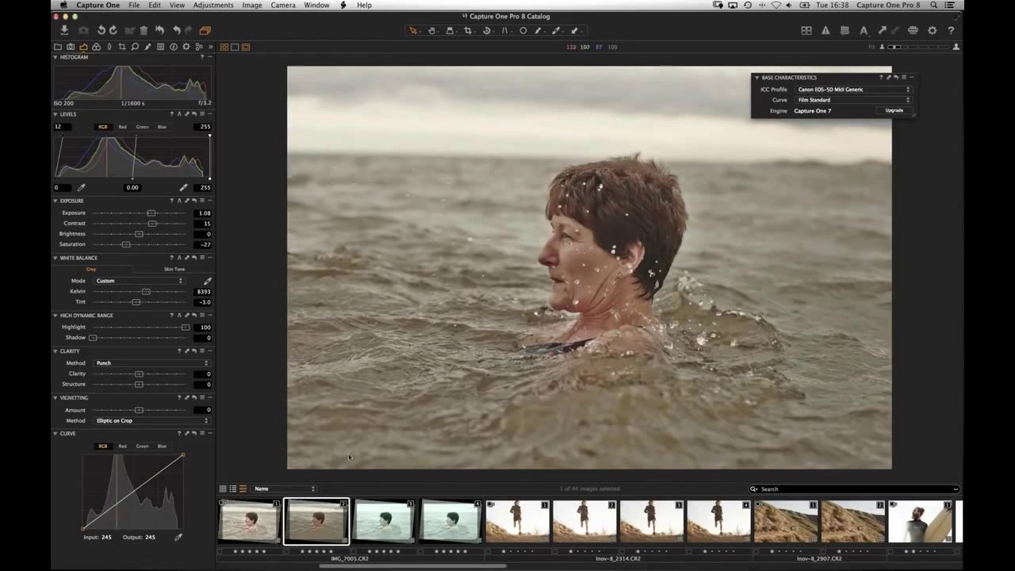
Show both variants side by side in the viewer and compare the woman's face and hair between the two engines
left_click(258, 537, "super")
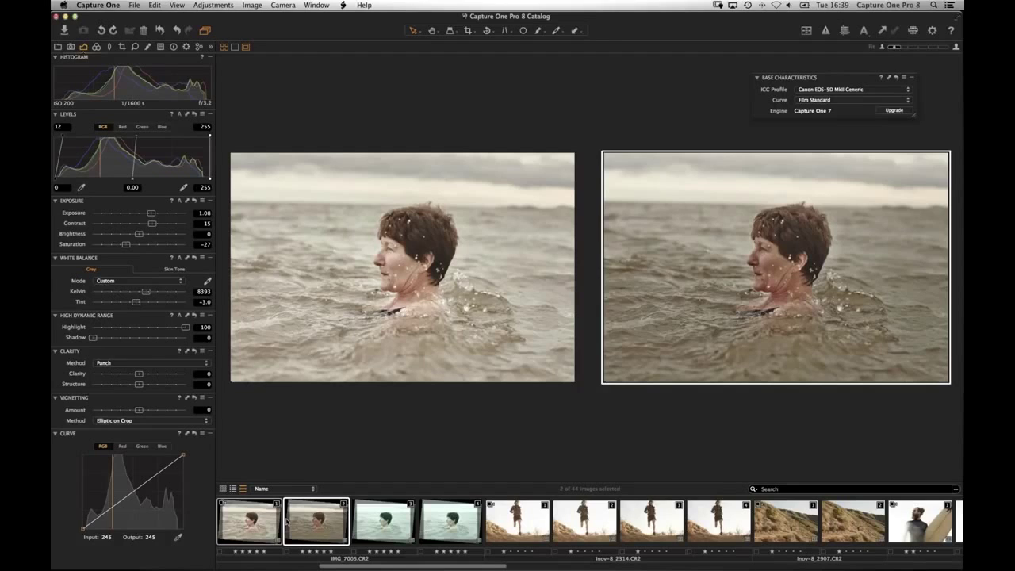
left_click(749, 253)
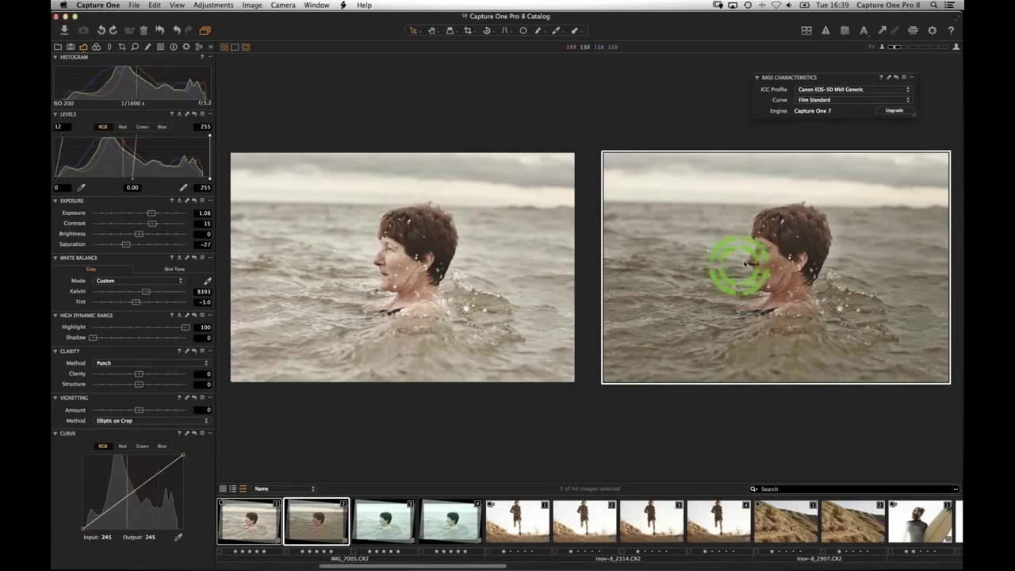
left_click(777, 228)
left_click(786, 242)
left_click(811, 230)
left_click(758, 292)
left_click(767, 286)
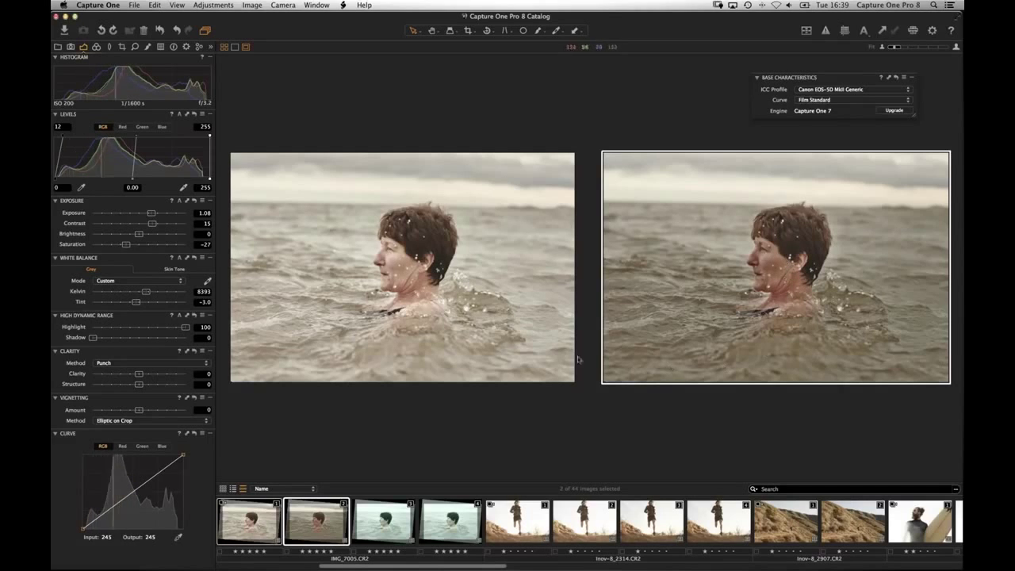
Return the High Dynamic Range Highlight to 0 on both variants and make the first variant active
left_click(354, 307)
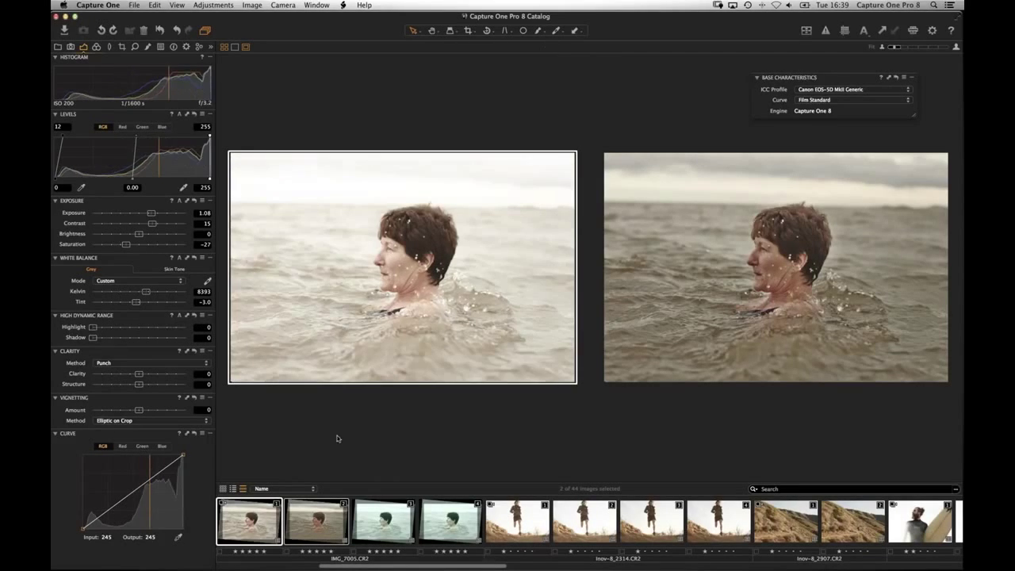
left_click(318, 524)
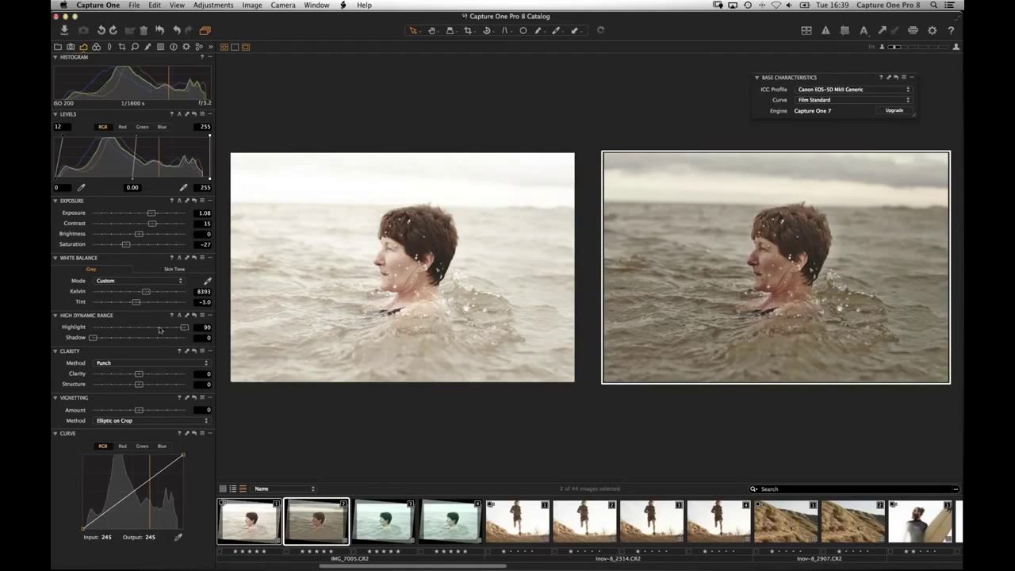
left_click_drag(185, 327, 57, 333)
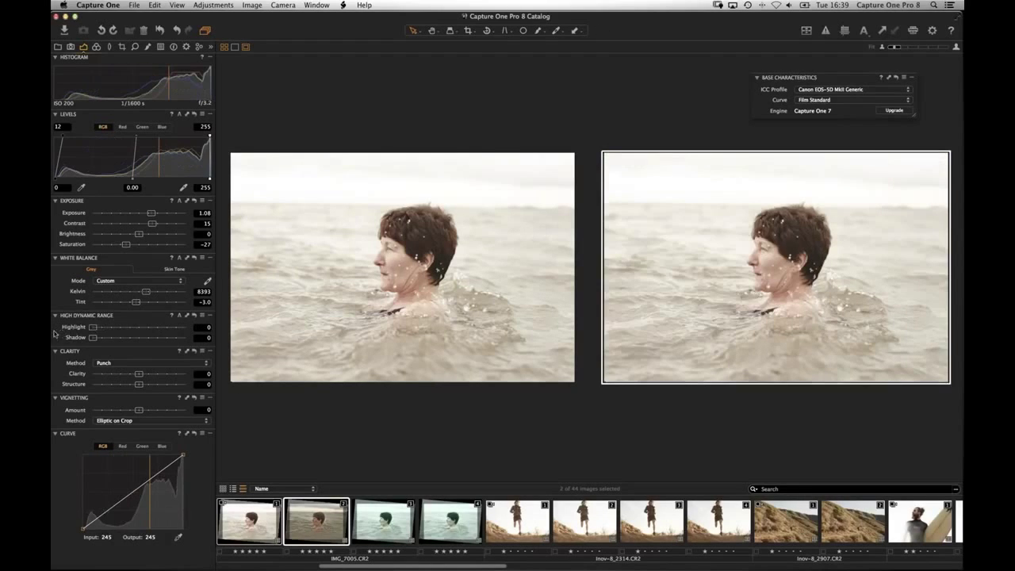
left_click(261, 528)
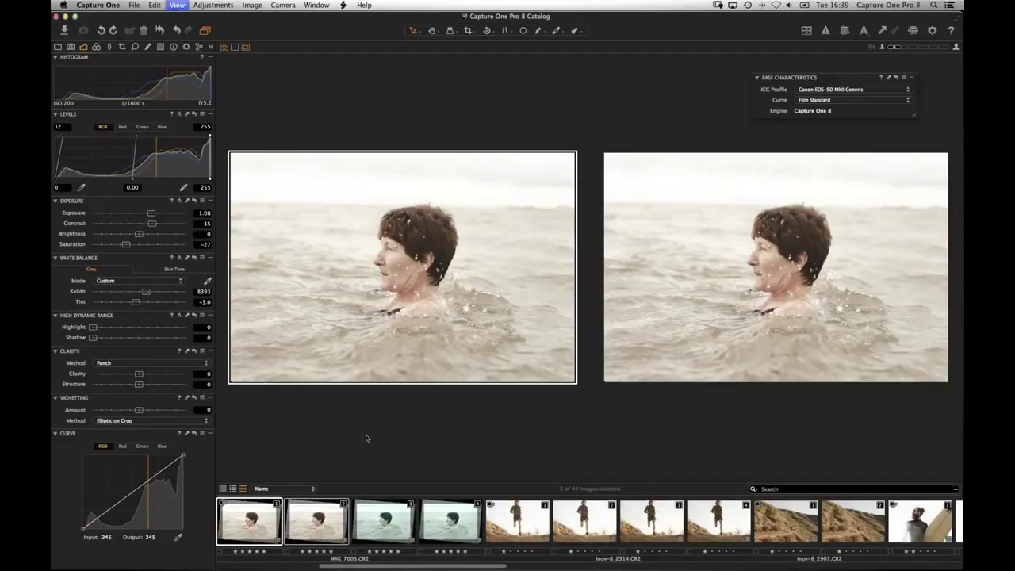
Turn on the exposure warning for the two compared variants
key("super+e")
left_click(825, 32)
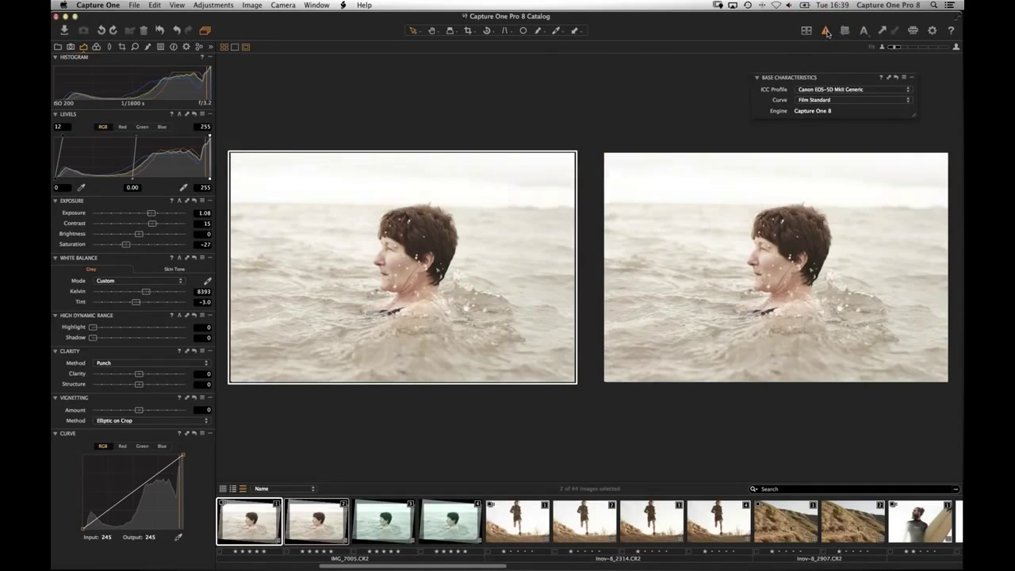
left_click(827, 34)
left_click(826, 36)
left_click(826, 34)
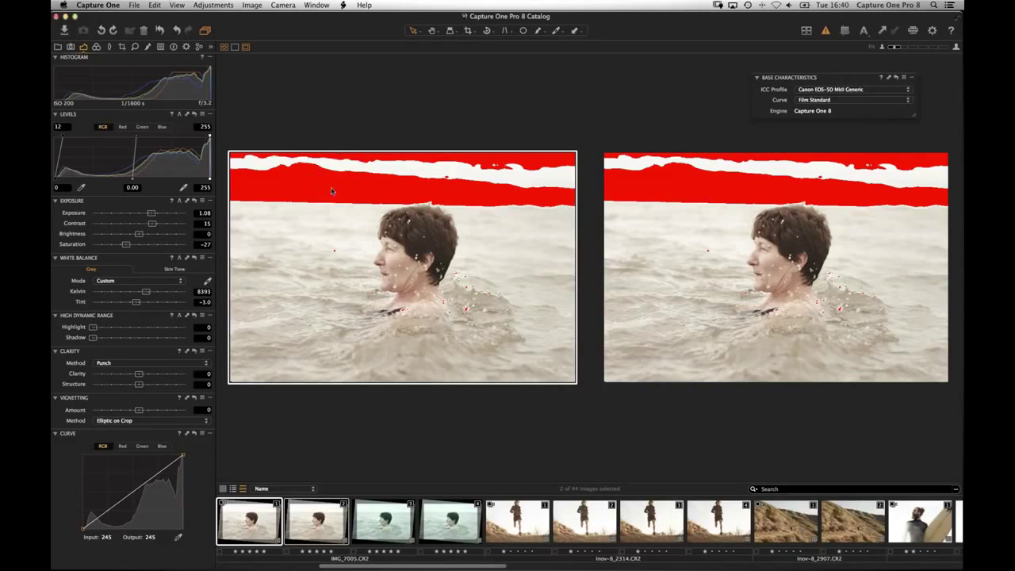
Enable the shadow exposure warning in the exposure preferences with a threshold of 6
left_click(99, 5)
left_click(110, 34)
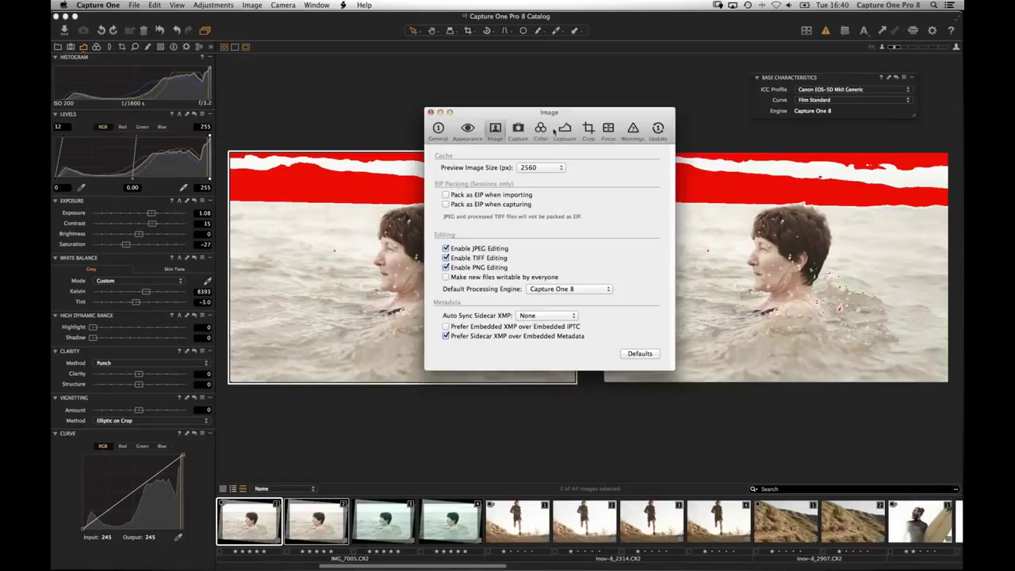
left_click(633, 131)
left_click(564, 132)
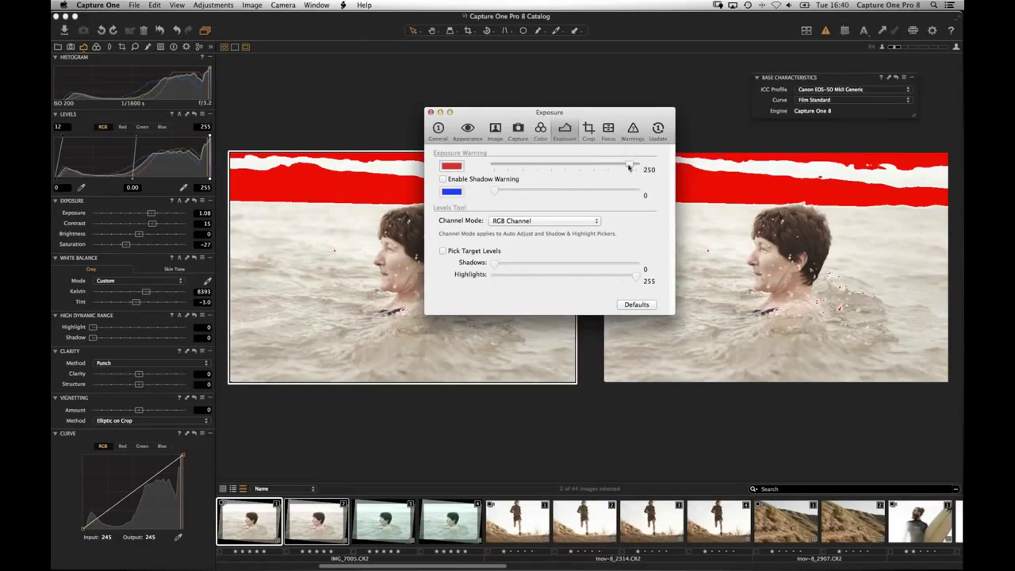
left_click(442, 180)
left_click_drag(494, 193, 504, 193)
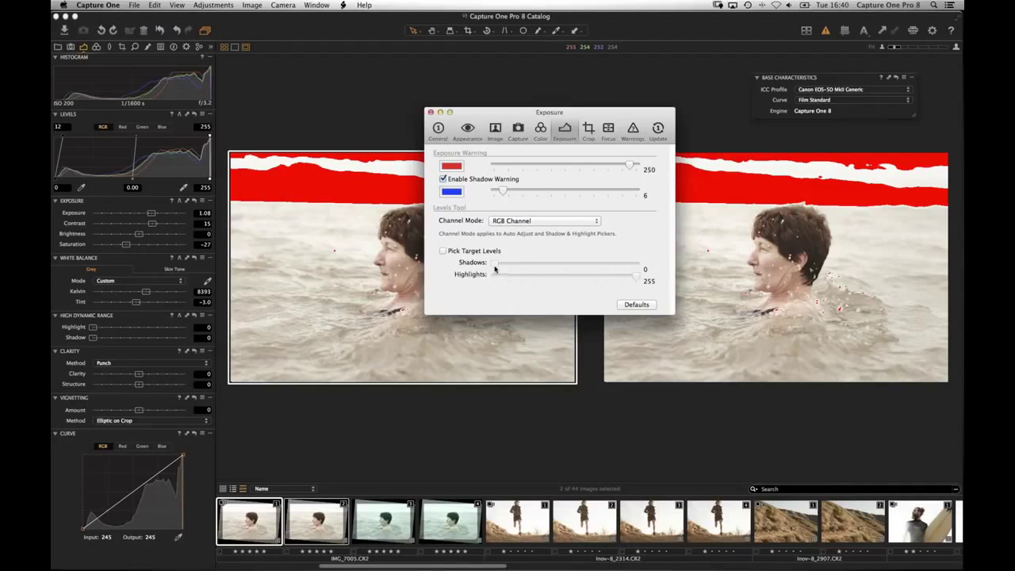
left_click(431, 113)
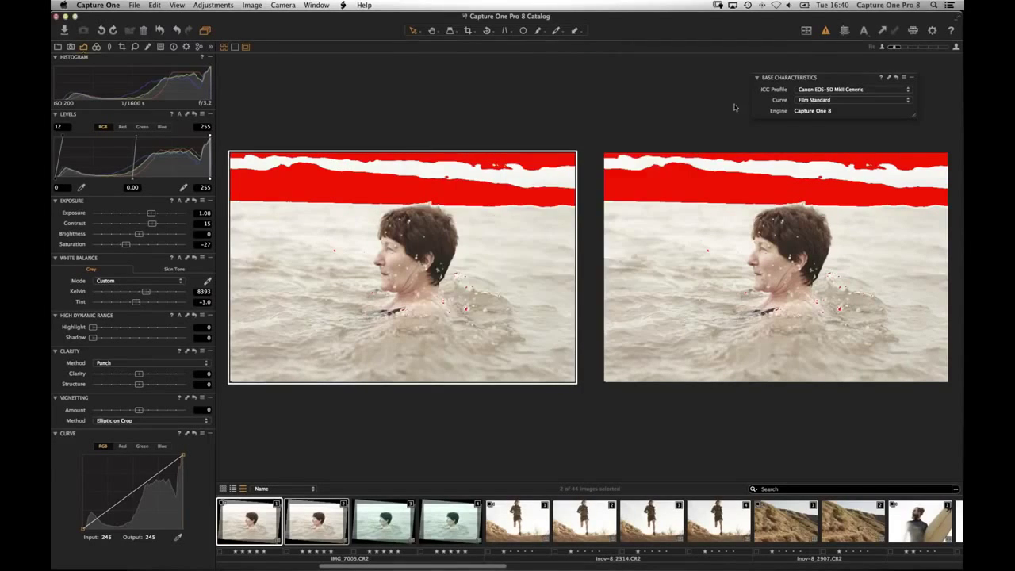
With the exposure warning on, set the High Dynamic Range Highlight to 85 on the first variant and 97 on the second
left_click(825, 32)
left_click(828, 33)
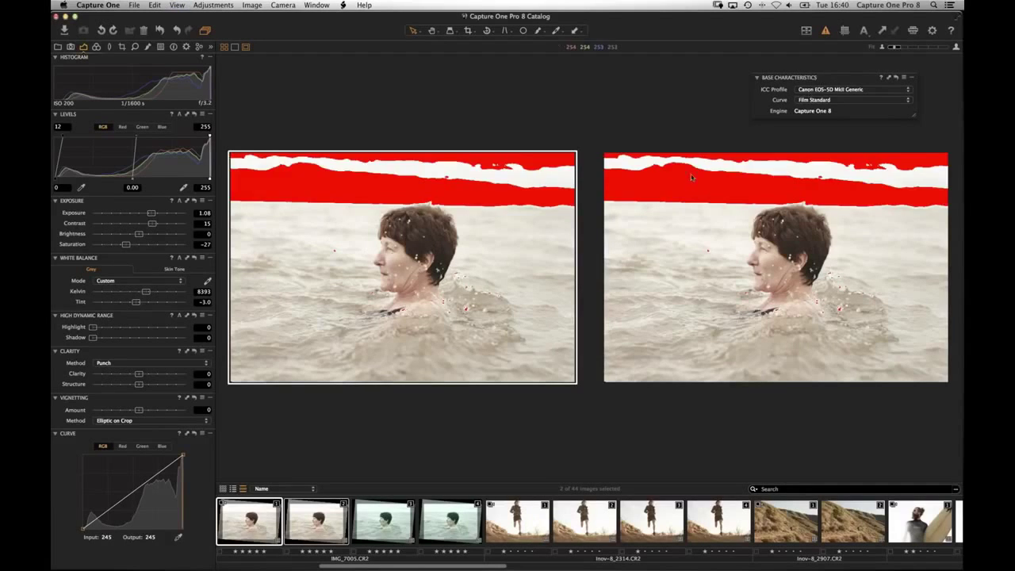
left_click(692, 301)
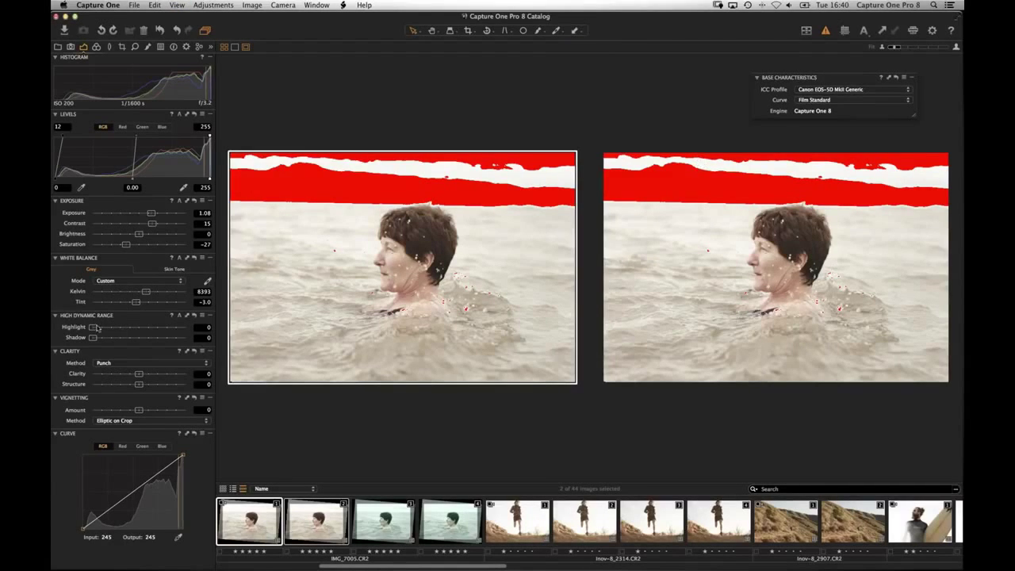
left_click_drag(93, 329, 172, 326)
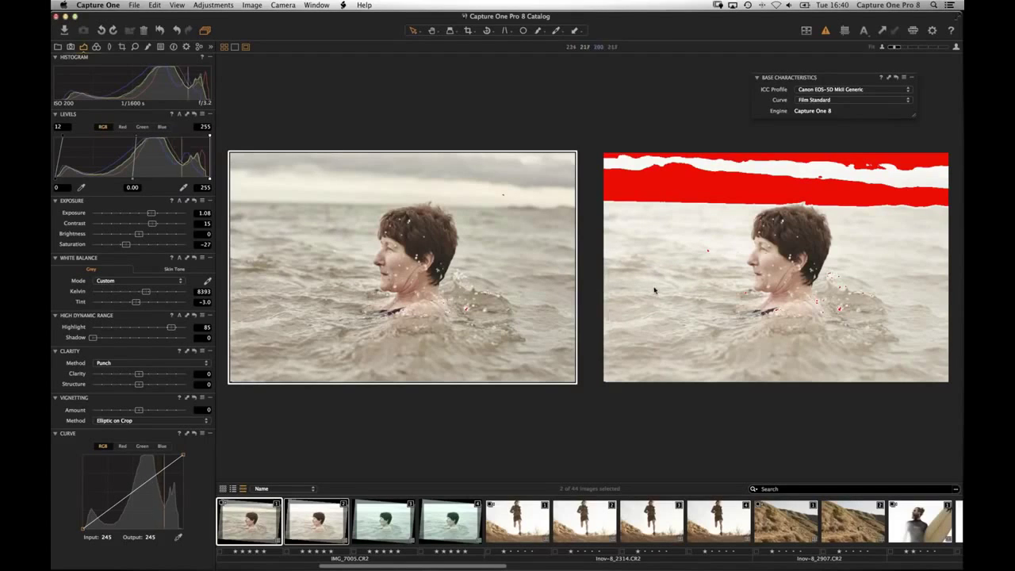
left_click(340, 516)
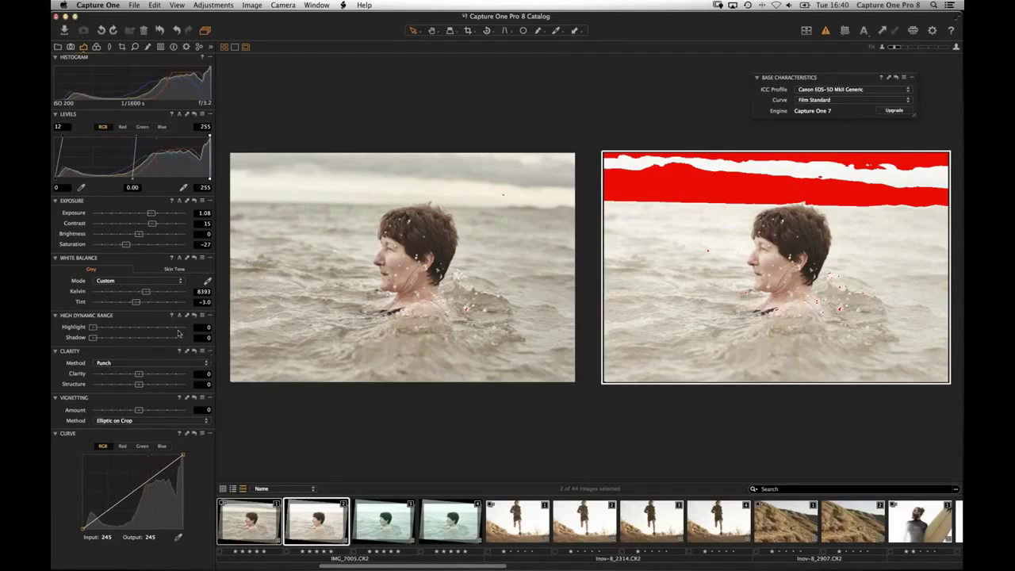
left_click_drag(93, 329, 182, 330)
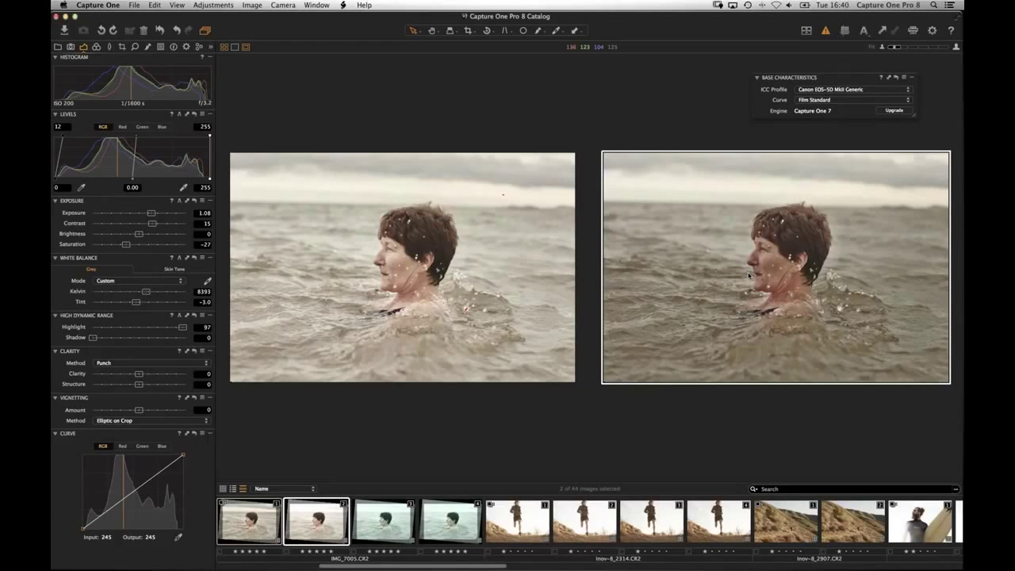
Make the first variant active and hide the viewer to browse the collection as large thumbnails
left_click(241, 525)
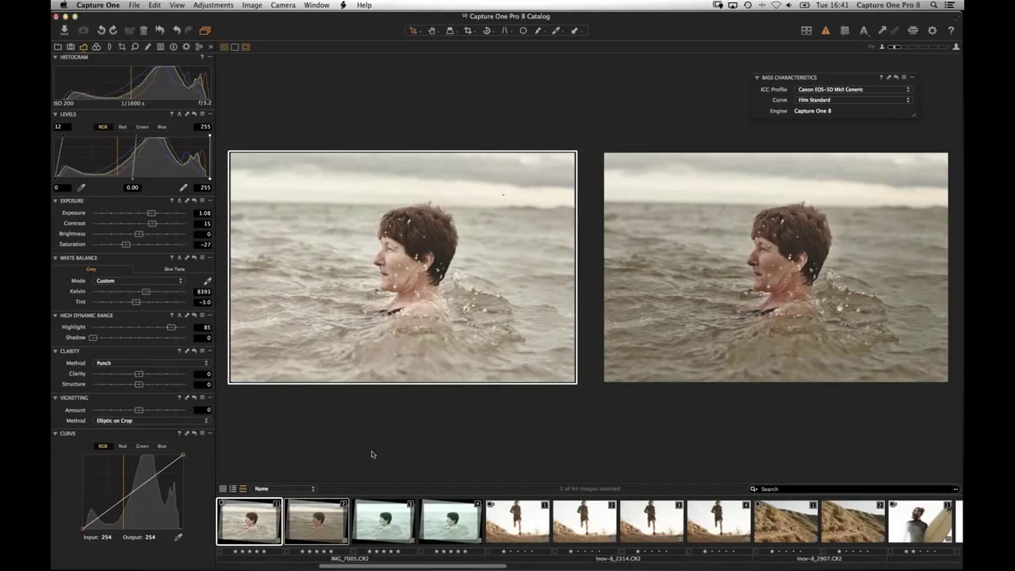
key("super+alt+v")
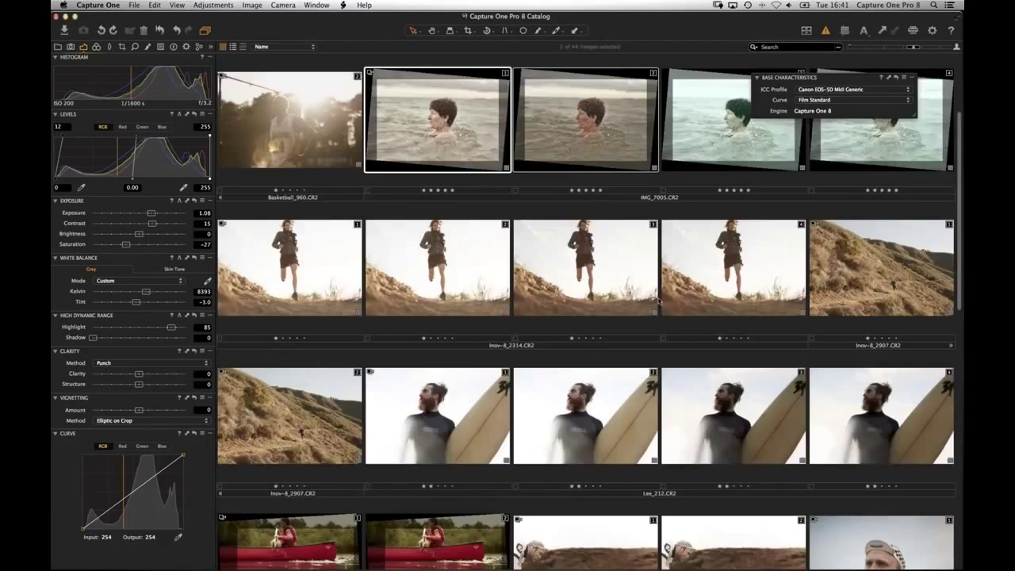
scroll(524, 354, "down", 5)
scroll(524, 354, "up", 4)
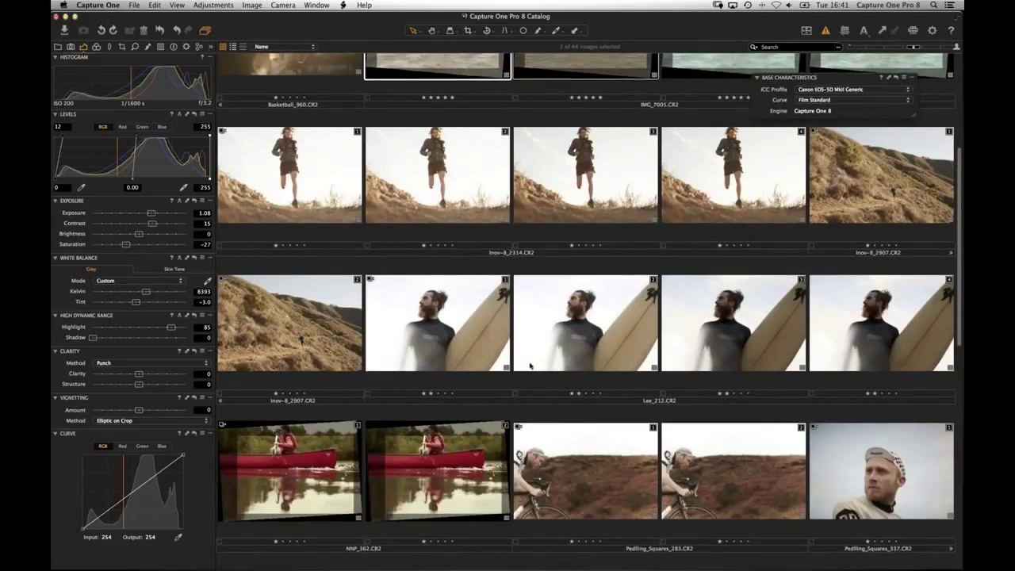
Select all images in the collection, check the Base Characteristics engine, and clear the selection
left_click(154, 5)
left_click(168, 87)
left_click(153, 5)
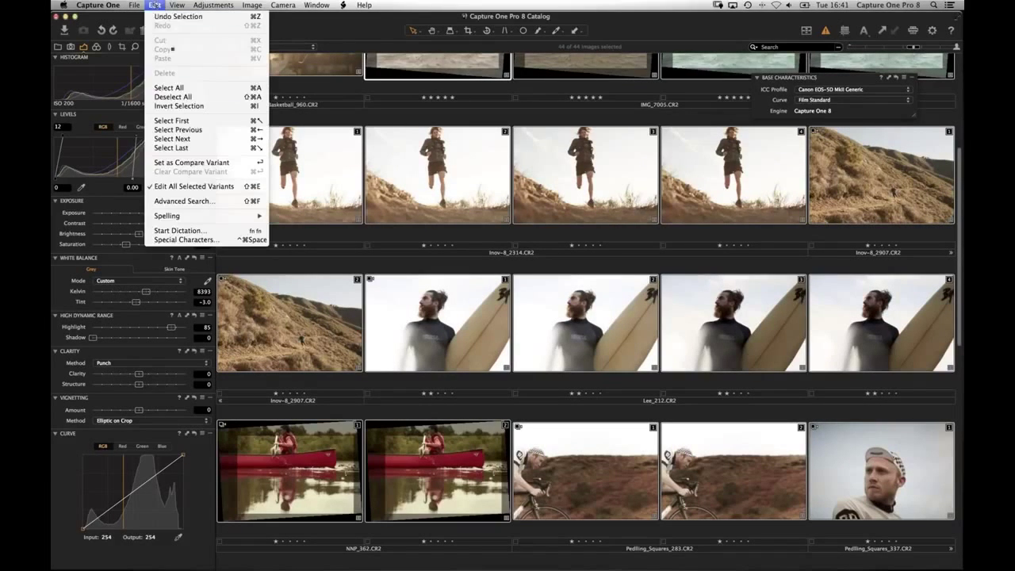
left_click(870, 97)
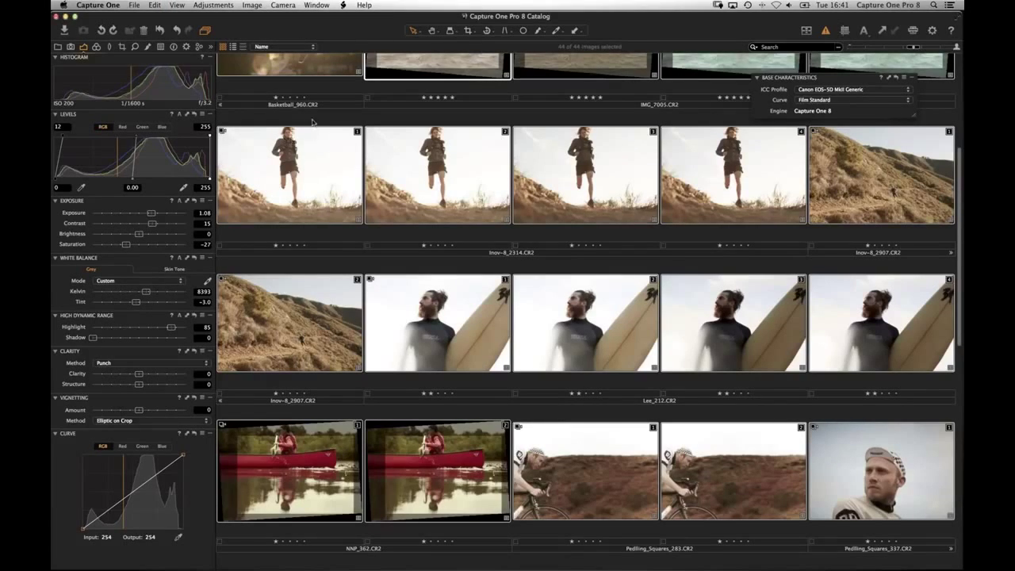
key("super+d")
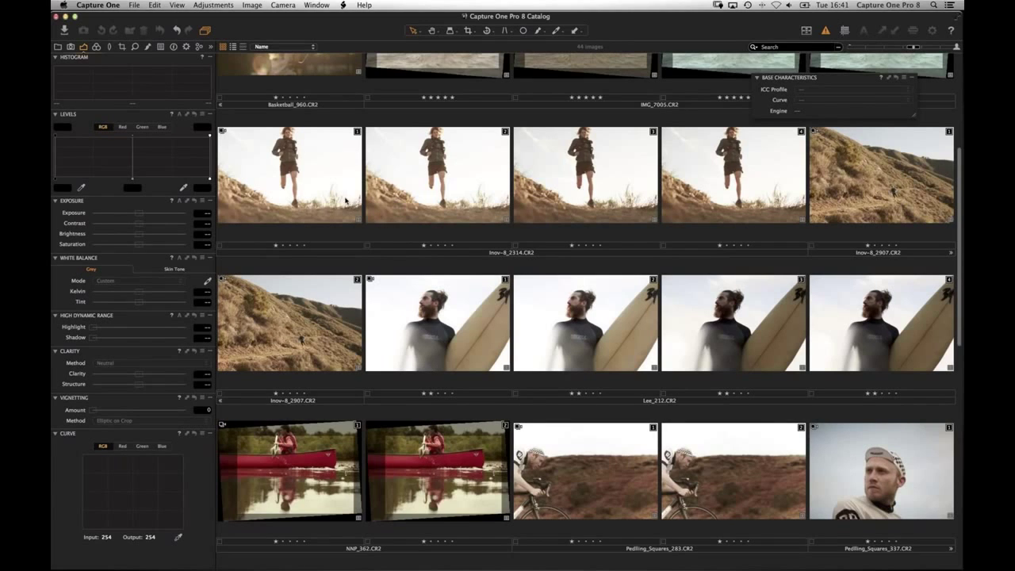
Open the first variant of the swimmer photo IMG_7005.CR2 from the thumbnails in the large viewer
scroll(328, 157, "up", 3)
scroll(349, 169, "up", 3)
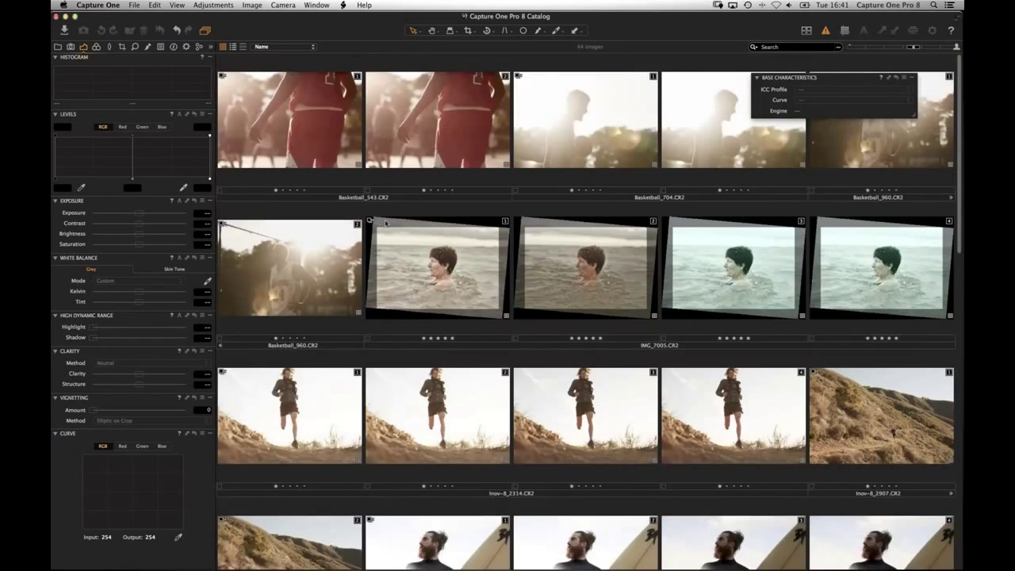
left_click(442, 273)
double_click(441, 273)
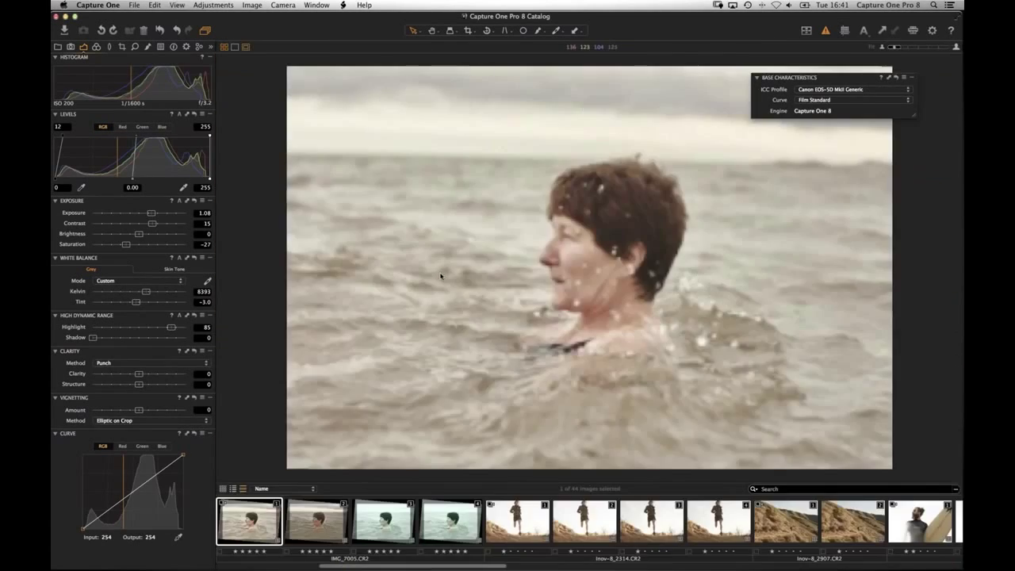
Compare the local adjustment tools offered for the swimmer's Capture One 8 variant with those for the Capture One 7 variant
left_click(149, 48)
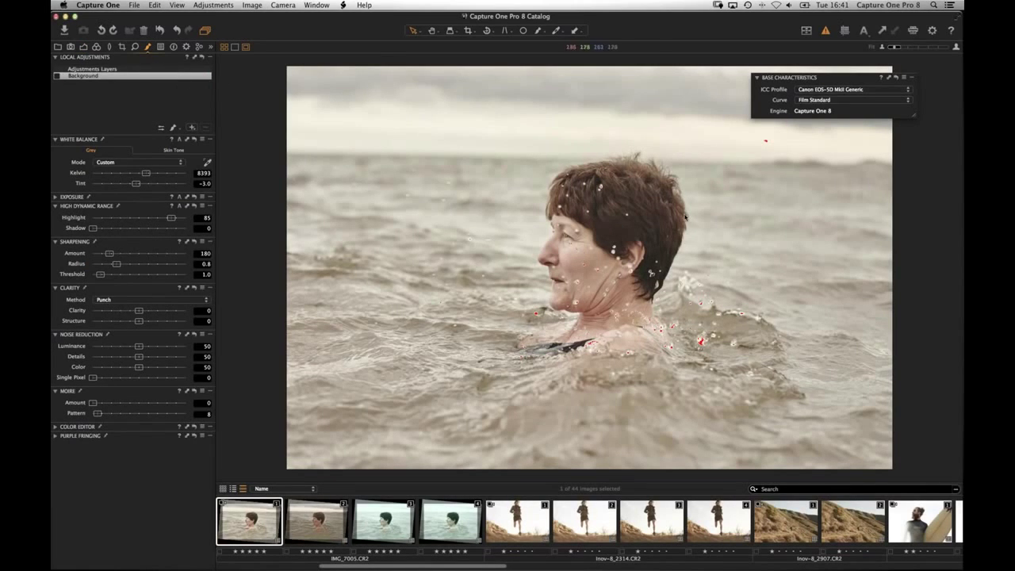
left_click(321, 522)
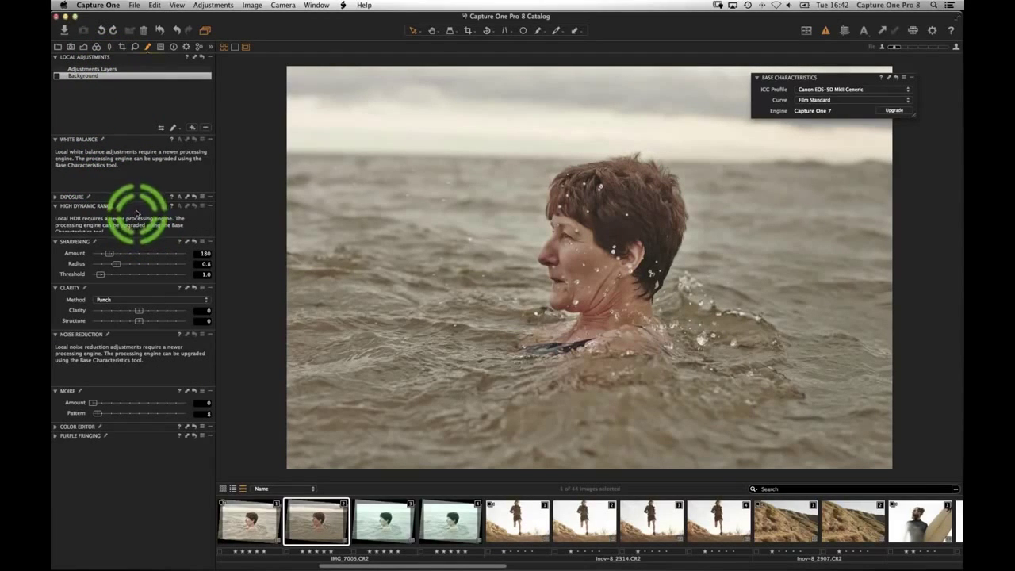
left_click(249, 519)
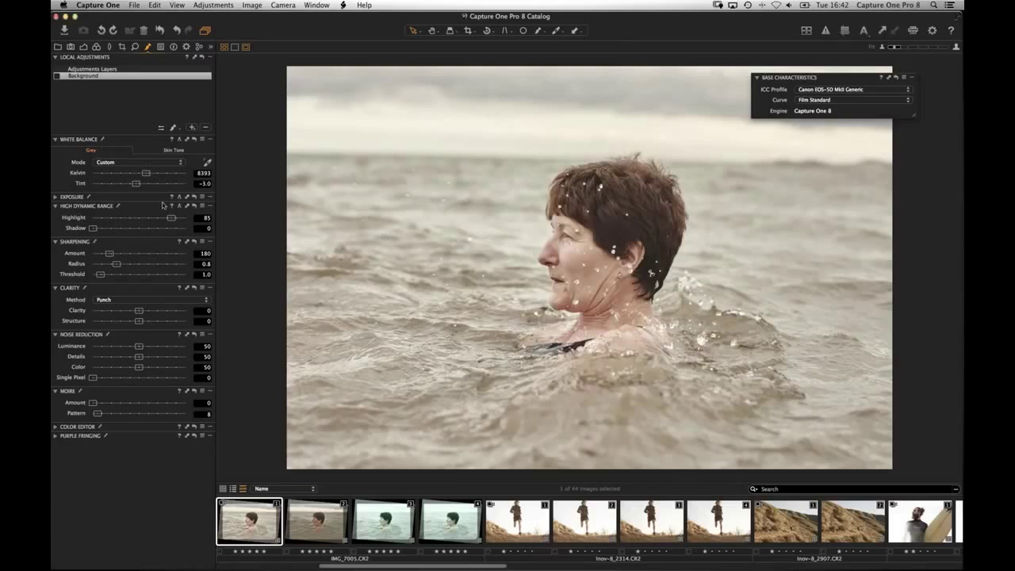
Paint a local adjustment mask over the sky in the first swimmer variant and set the layer's High Dynamic Range Highlight to 68
left_click(193, 187)
left_click(172, 127)
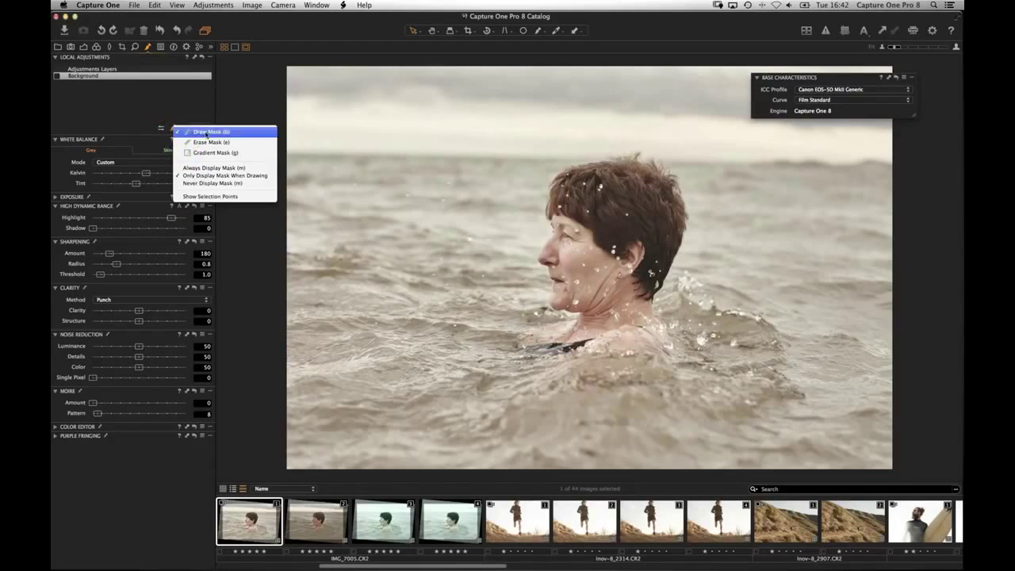
left_click(207, 132)
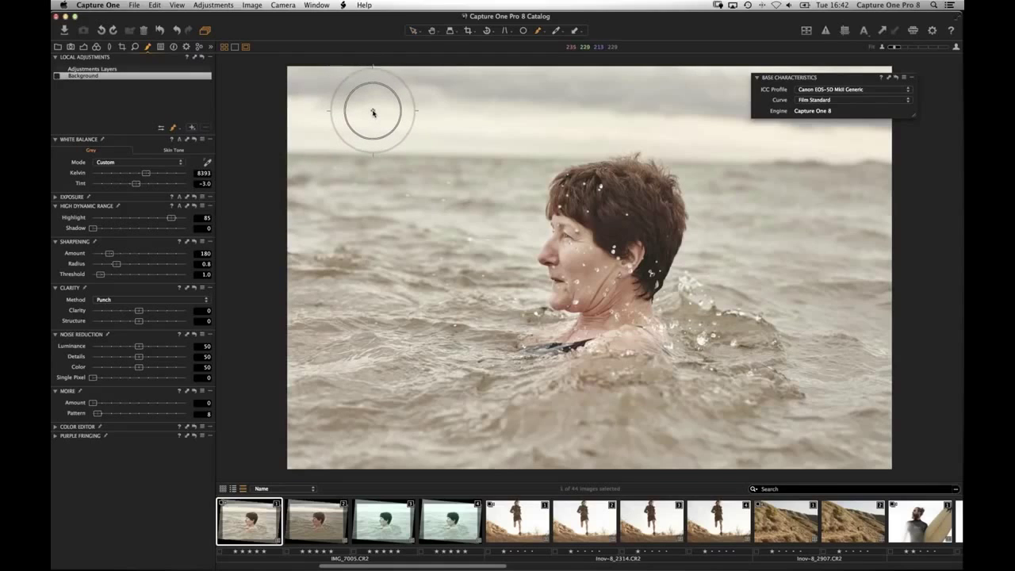
mouse_move(369, 97)
left_mouse_down()
mouse_move(302, 82)
mouse_move(318, 96)
mouse_move(299, 118)
mouse_move(465, 125)
mouse_move(547, 114)
mouse_move(747, 131)
left_mouse_up()
mouse_move(833, 133)
left_mouse_down()
mouse_move(887, 136)
mouse_move(881, 77)
mouse_move(460, 80)
left_mouse_up()
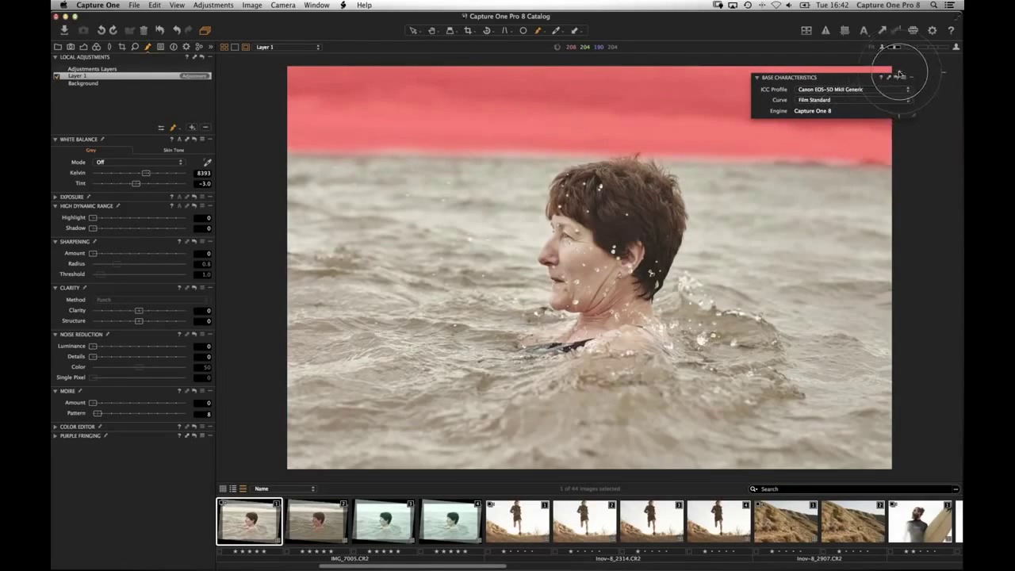
key("m")
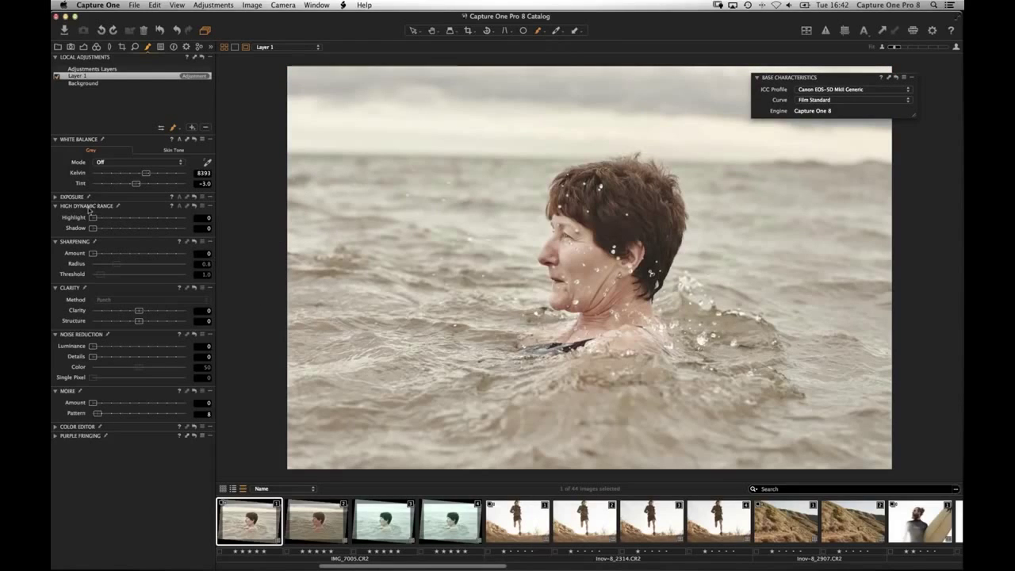
left_click_drag(92, 217, 155, 222)
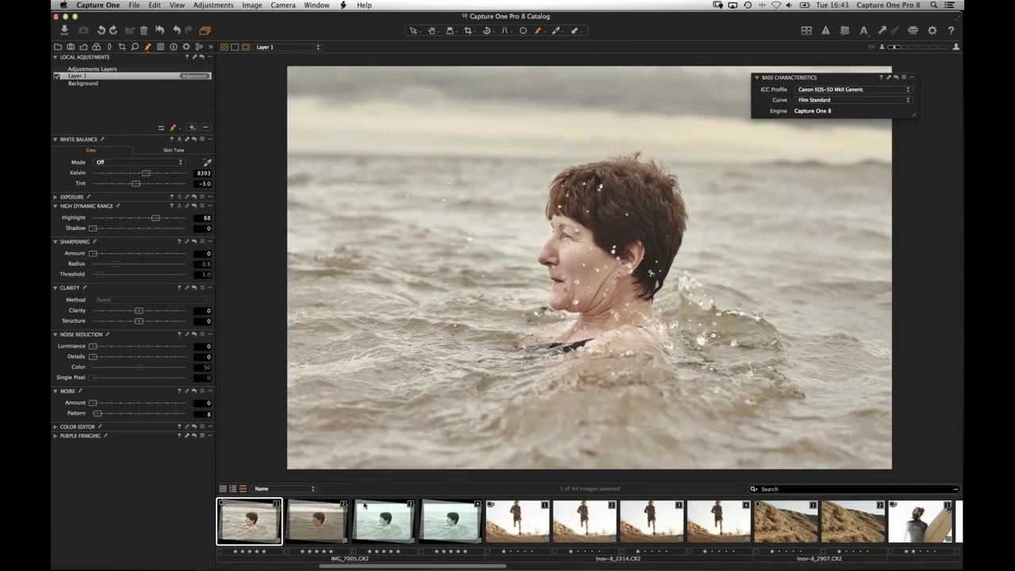
View all four swimmer variants side by side and return to the first variant alone
left_click(455, 528, "shift")
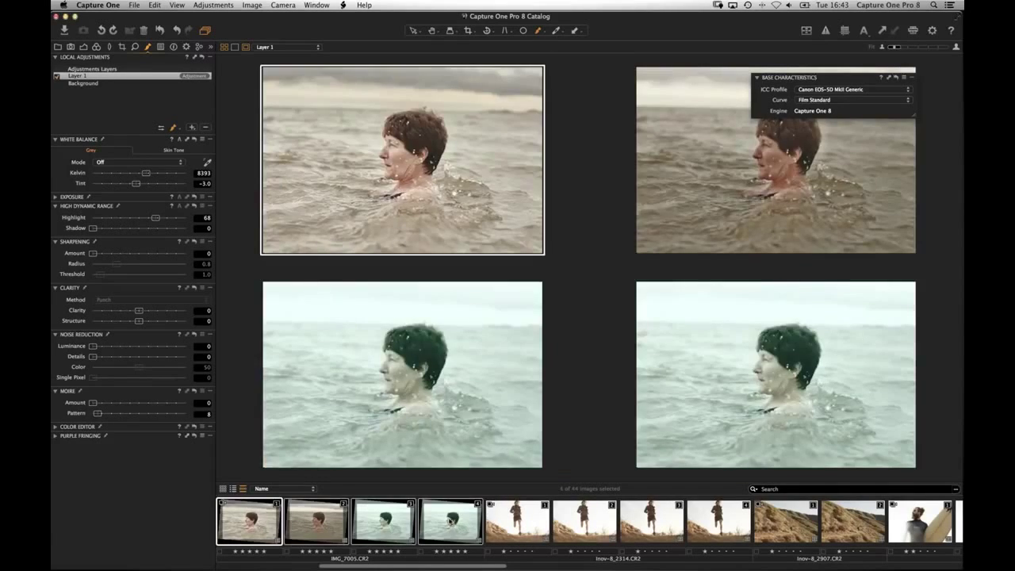
right_click(450, 521)
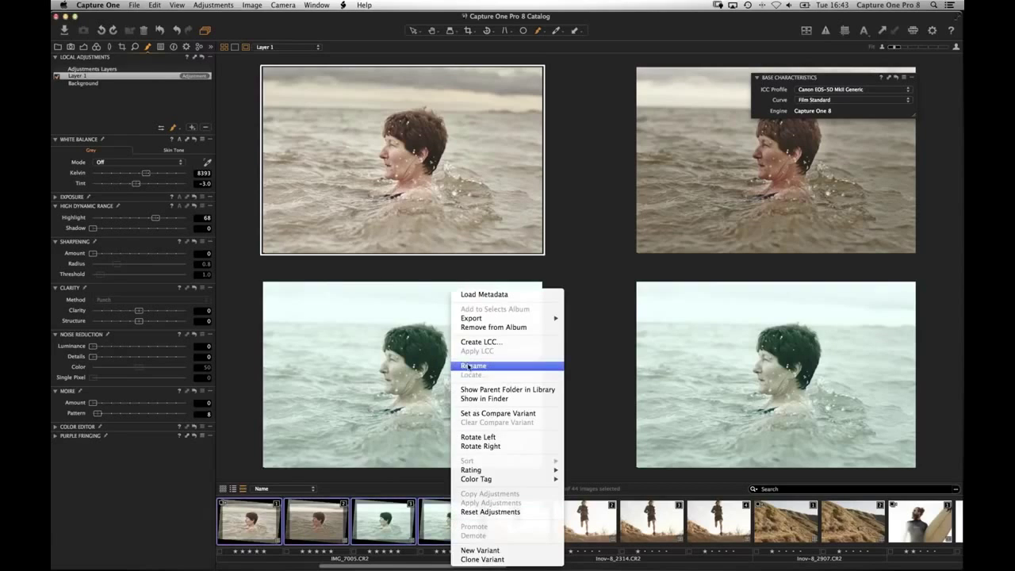
left_click(238, 436)
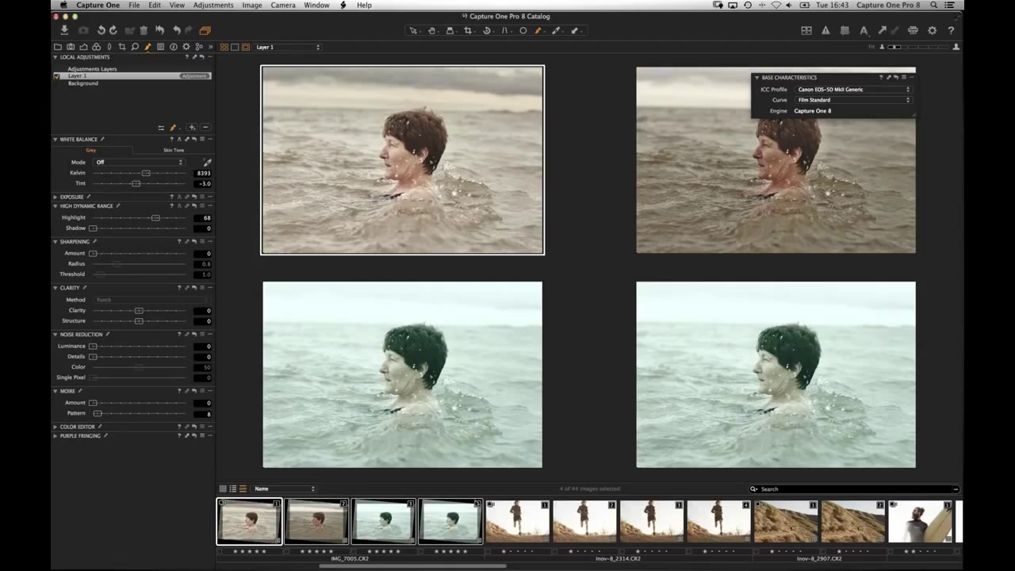
left_click(254, 529)
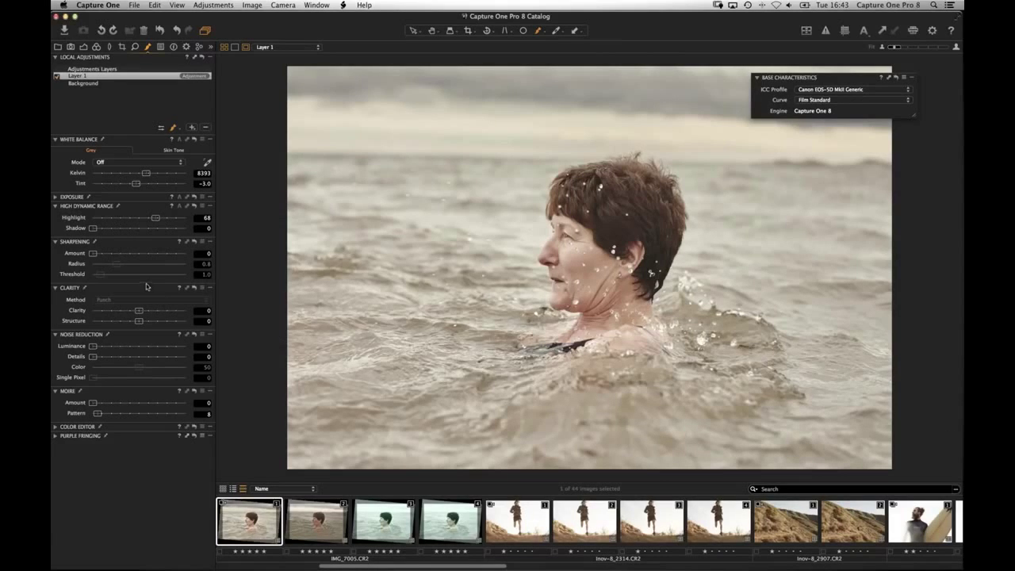
Open the Local Adjustments album and select the third variant of the gallery interior photo PS111019-105.CR2
left_click(58, 47)
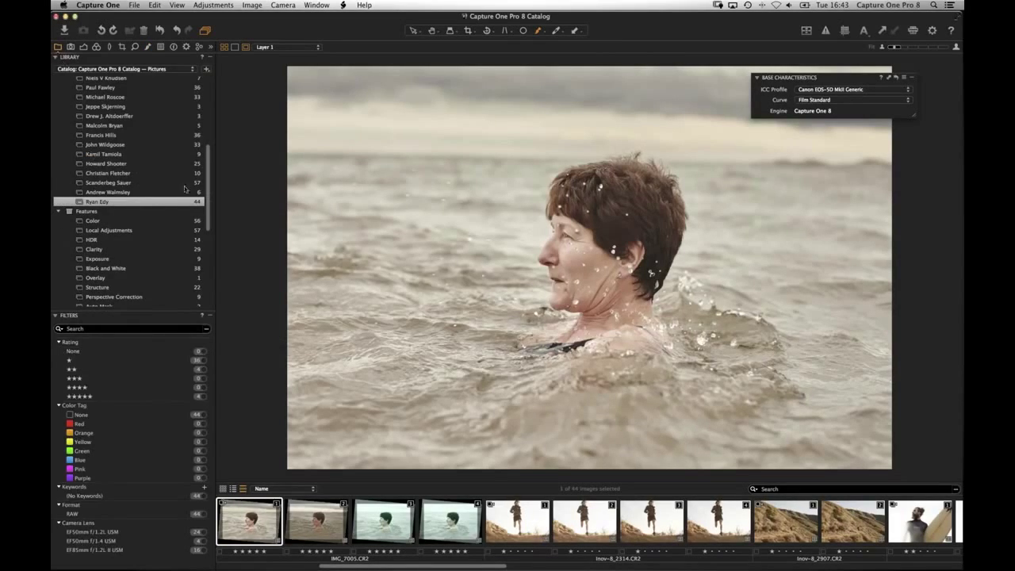
scroll(156, 178, "down", 2)
scroll(157, 178, "up", 1)
left_click(130, 214)
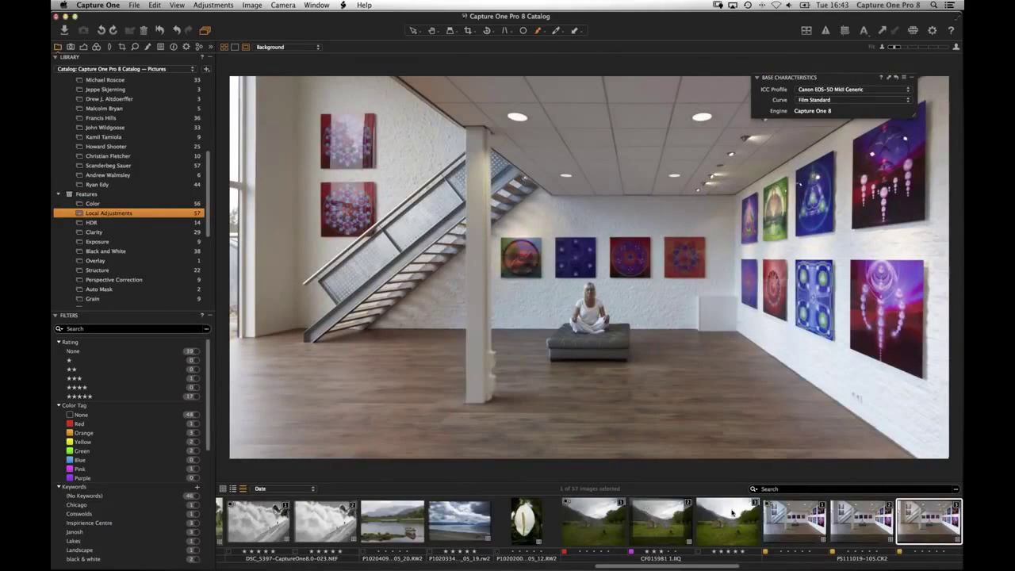
scroll(603, 537, "right", 5)
left_click(439, 521)
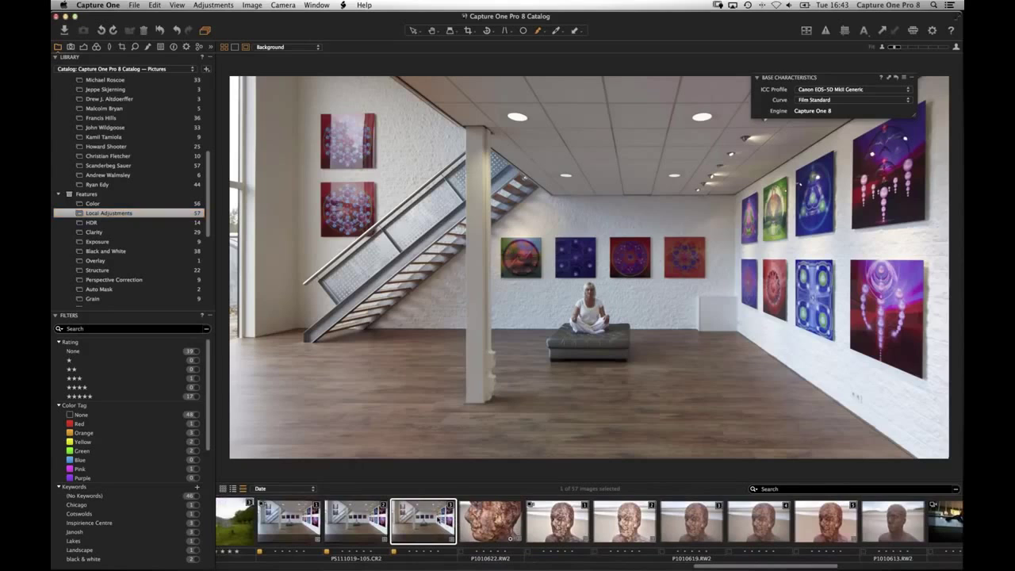
Select the gallery photo's Local WB layer and examine its effect and mask by switching each on and off
left_click(147, 47)
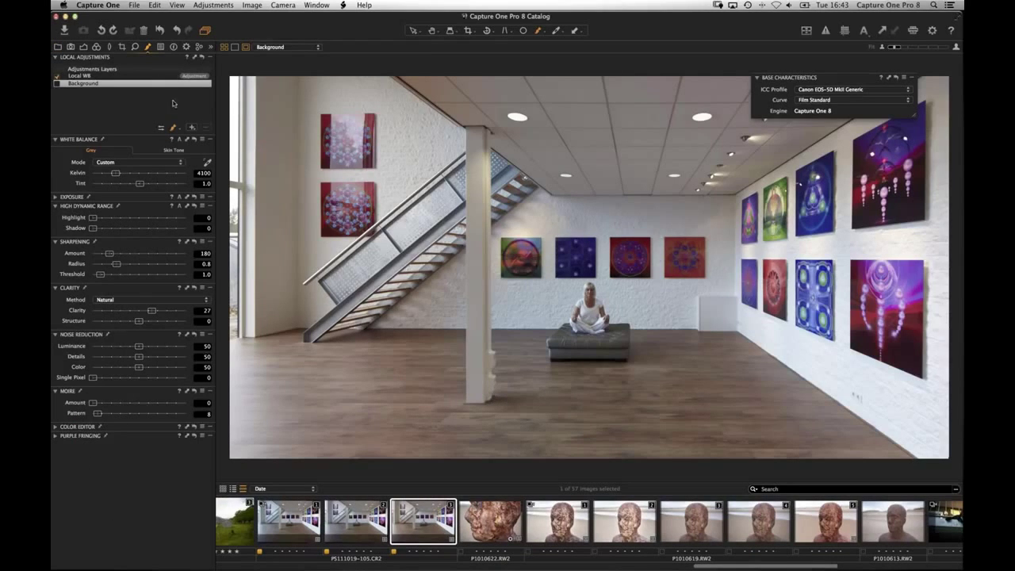
mouse_move(86, 249)
left_mouse_down()
mouse_move(94, 394)
mouse_move(82, 154)
mouse_move(84, 164)
mouse_move(121, 131)
mouse_move(155, 170)
mouse_move(136, 142)
left_mouse_up()
left_click(77, 76)
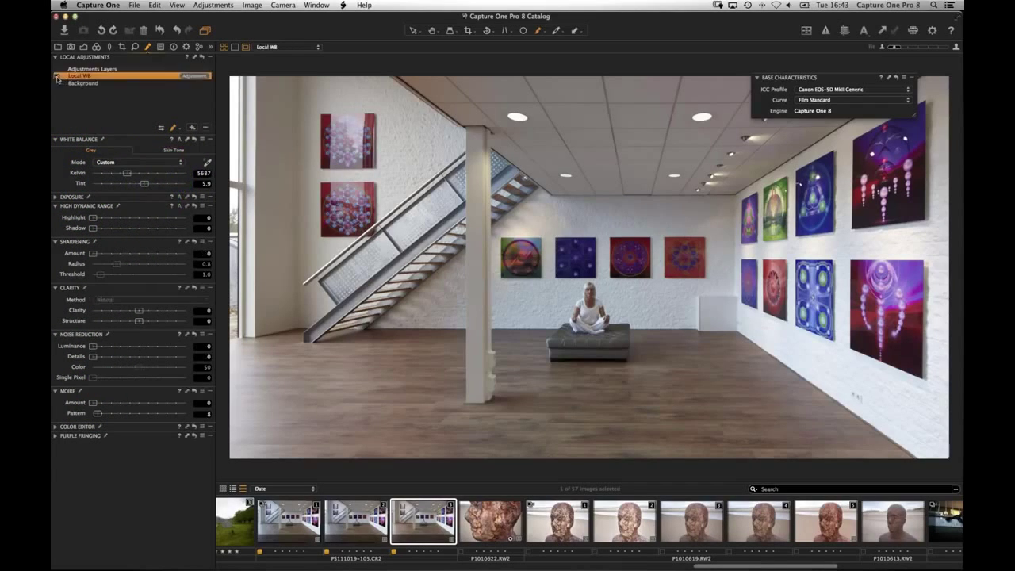
mouse_move(103, 128)
left_mouse_down()
mouse_move(84, 119)
mouse_move(809, 152)
mouse_move(807, 179)
mouse_move(774, 147)
mouse_move(721, 172)
mouse_move(673, 114)
mouse_move(571, 186)
mouse_move(612, 118)
mouse_move(602, 129)
left_mouse_up()
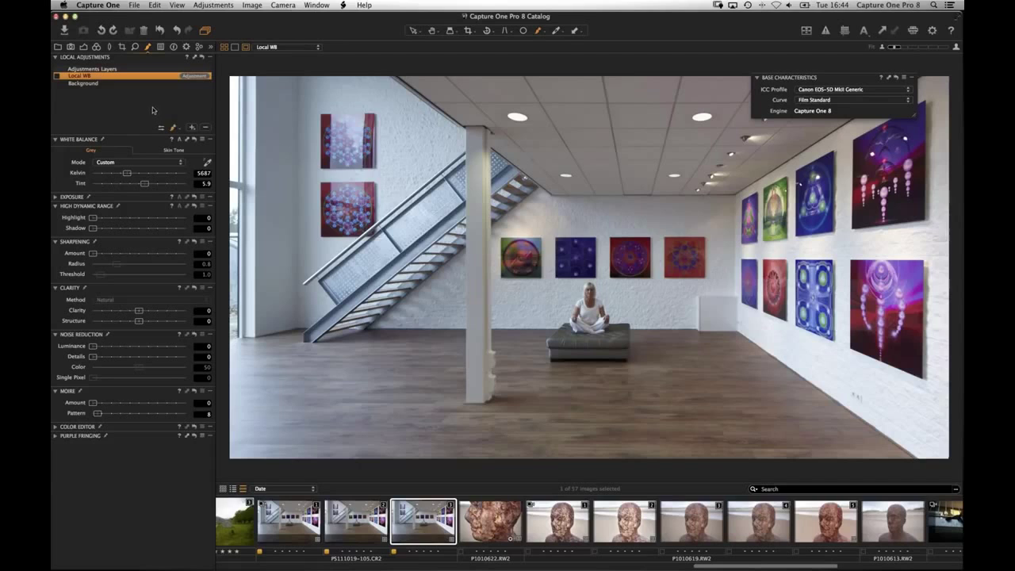
left_click(57, 77)
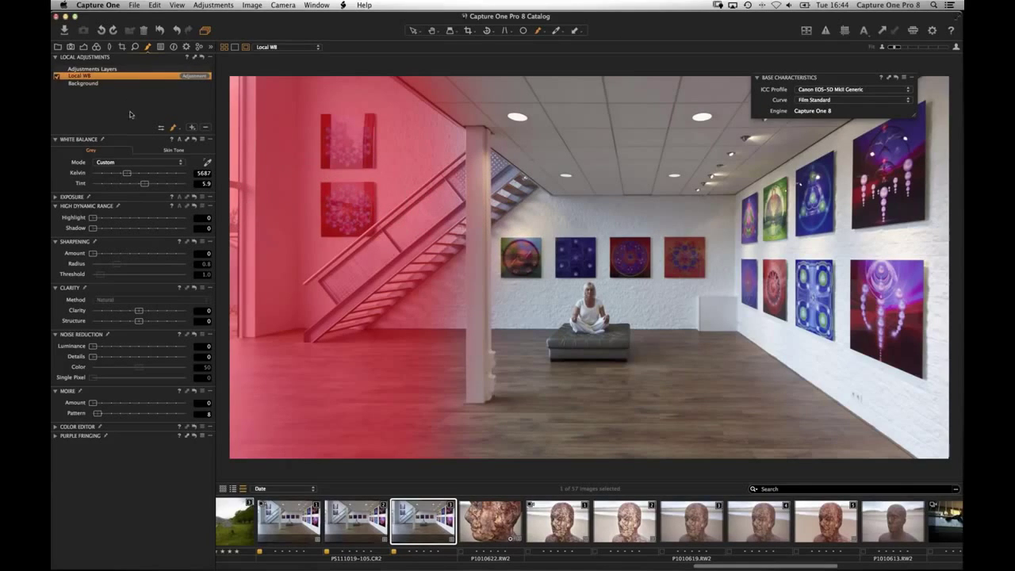
key("m")
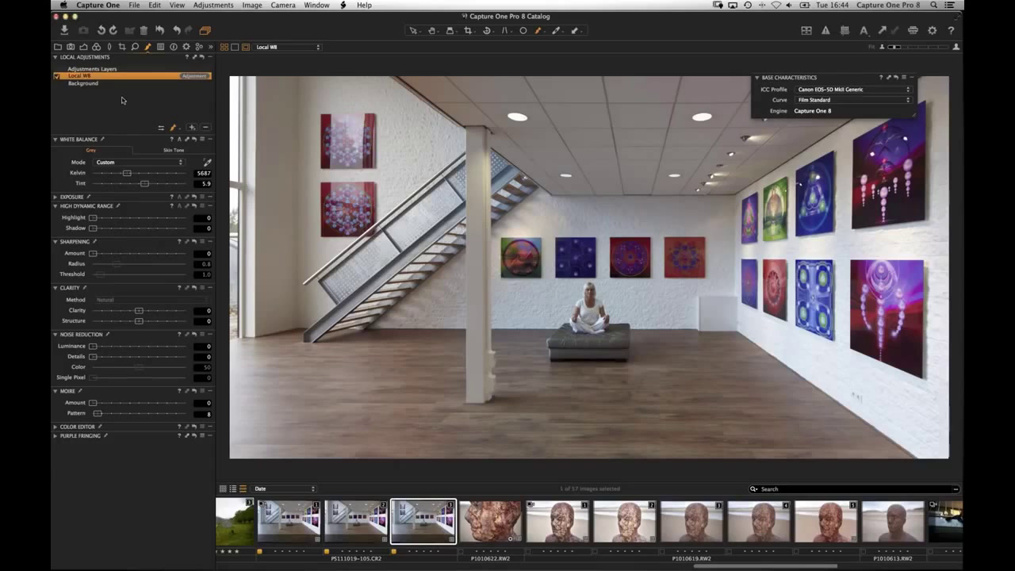
Pick a local white balance for the Local WB layer from the wall beside the window and set its Kelvin value to 5050
mouse_move(93, 79)
left_mouse_down()
mouse_move(87, 71)
mouse_move(102, 70)
mouse_move(158, 96)
left_mouse_up()
left_click(207, 162)
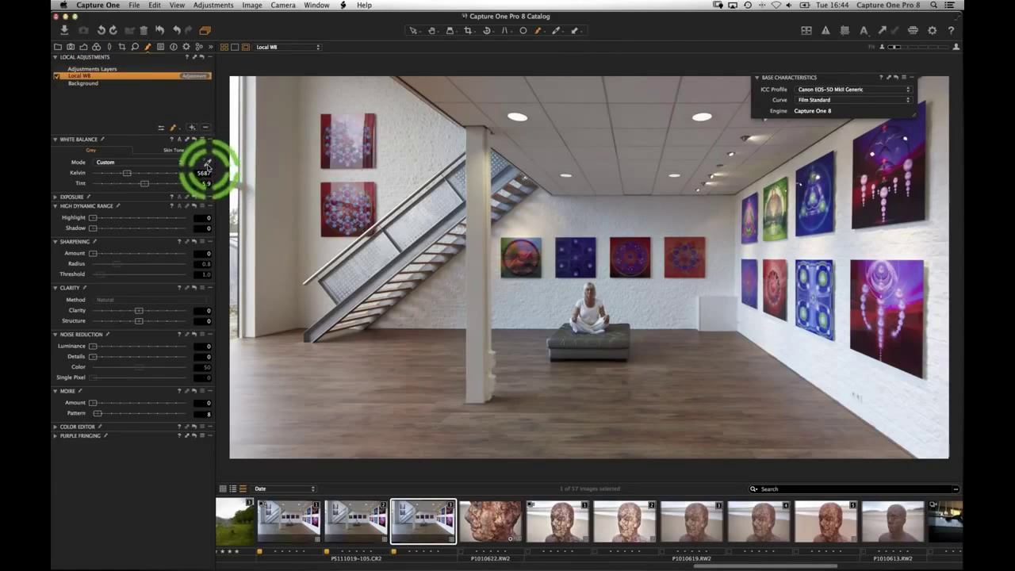
left_click(254, 161)
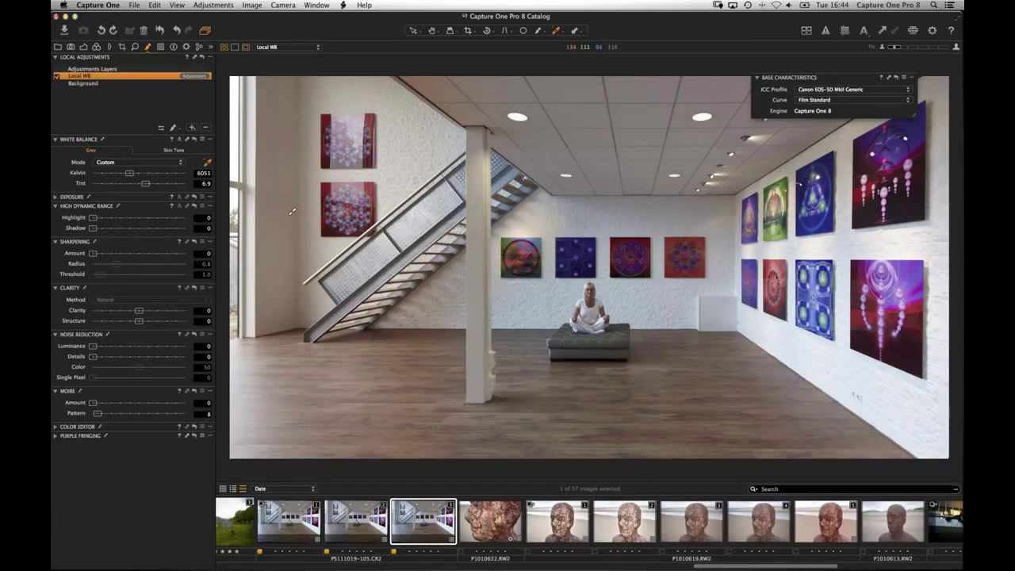
left_click(57, 76)
left_click(57, 76)
left_click(58, 76)
left_click(58, 77)
left_click_drag(129, 173, 124, 174)
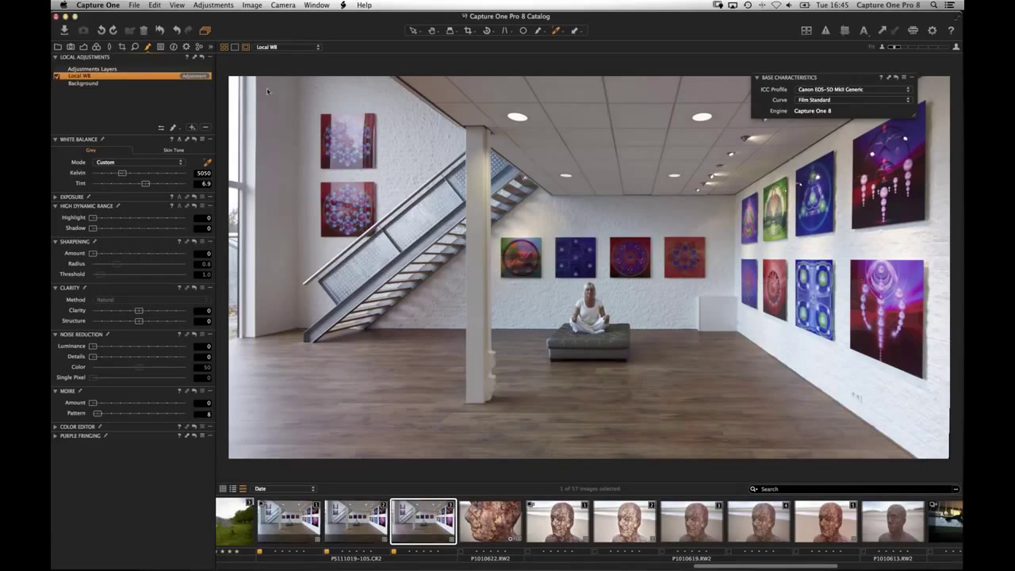
Activate the Draw Mask brush for the Local WB layer and check its brush settings
left_click(175, 129)
left_click(193, 135)
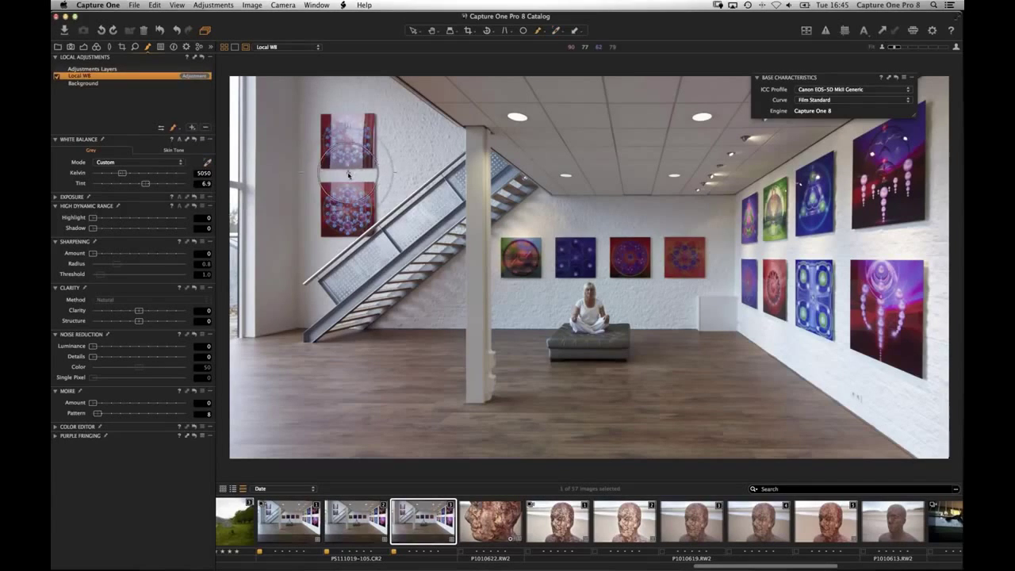
right_click(356, 380)
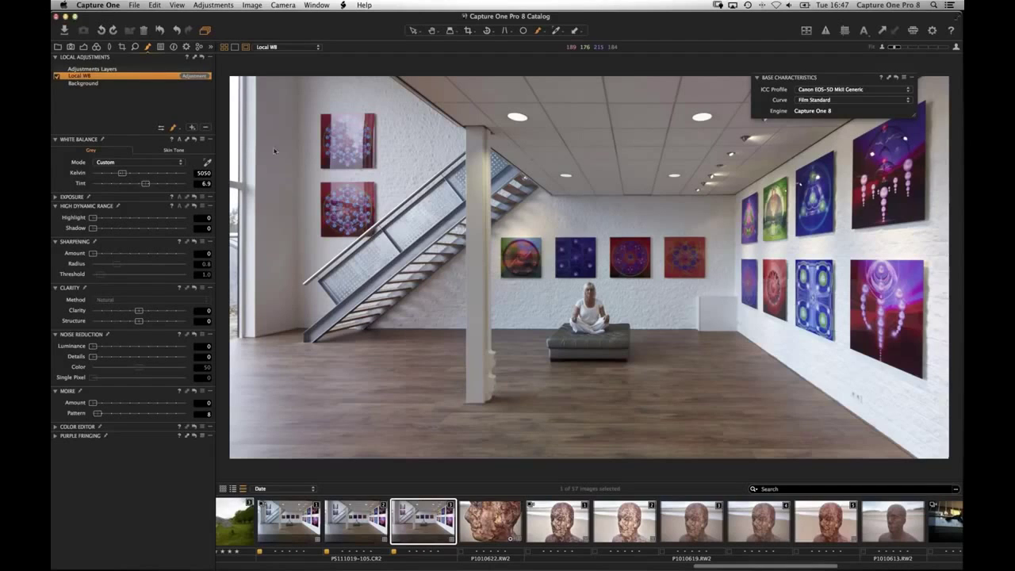
Open the Repair album under Features in the library
left_click(58, 47)
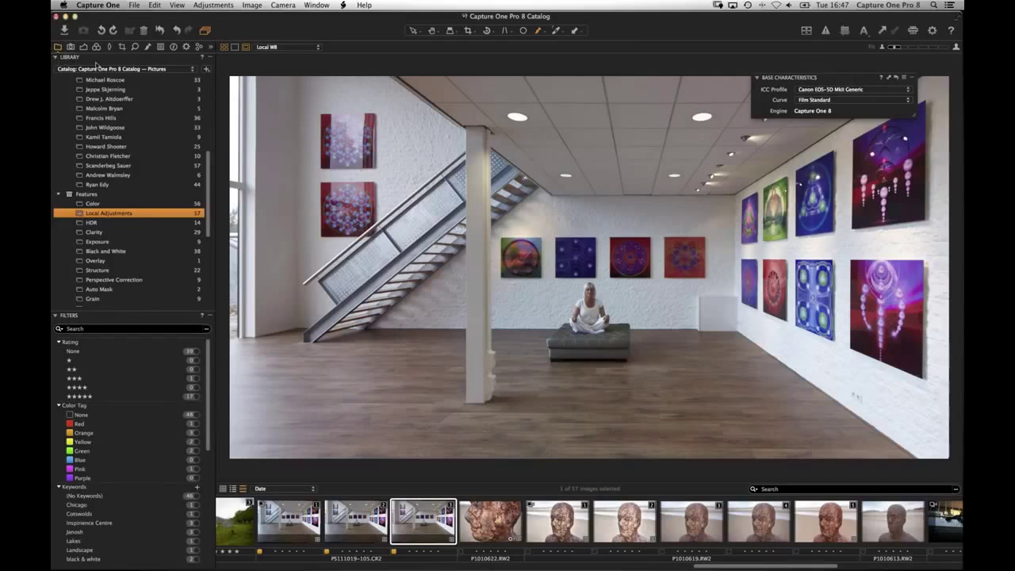
scroll(108, 136, "down", 5)
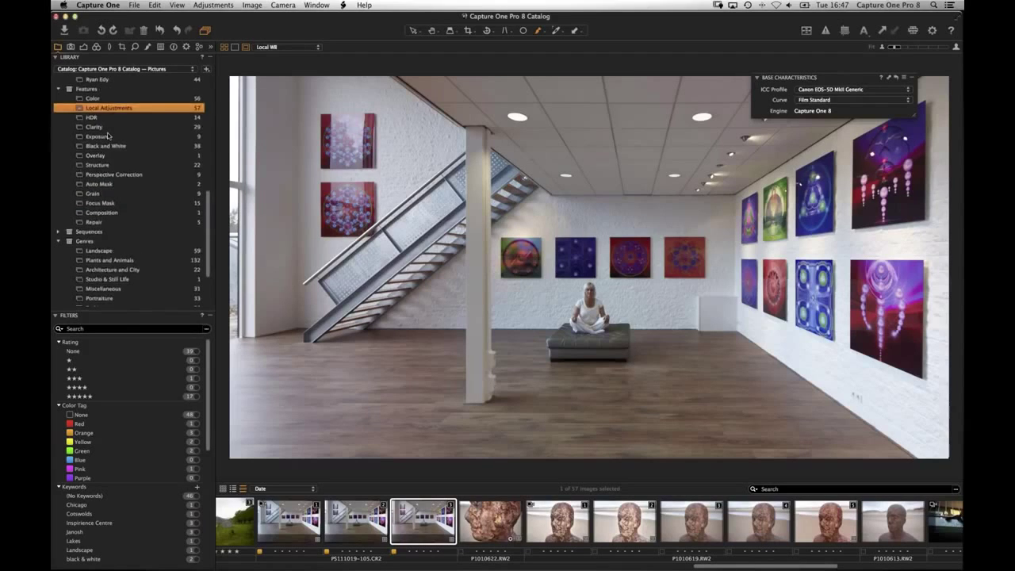
scroll(108, 137, "up", 3)
scroll(111, 182, "down", 3)
left_click(118, 224)
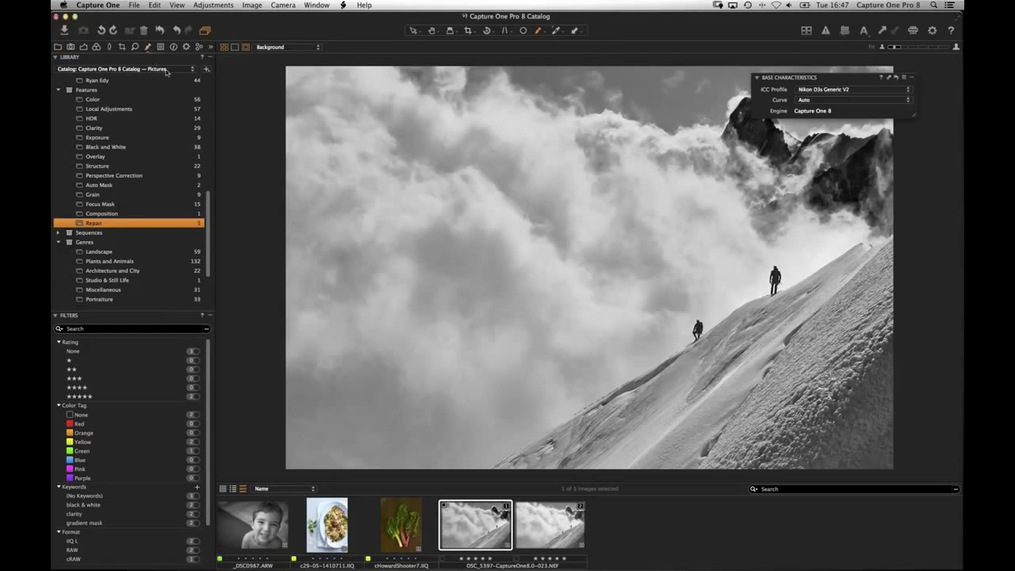
Add a new Heal layer named Climber to the mountain photo for retouching the lower climber
key("b")
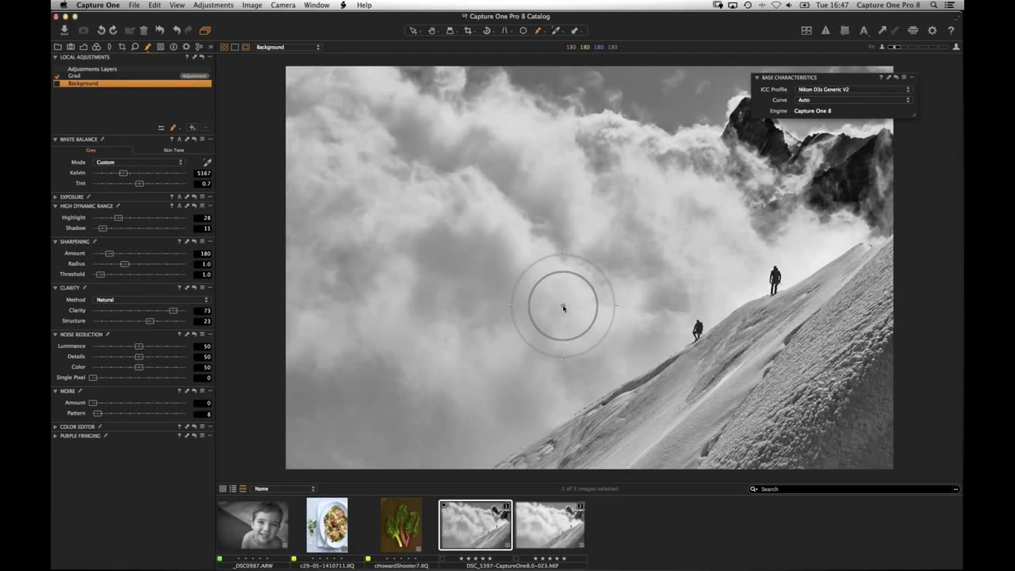
key("super+plus")
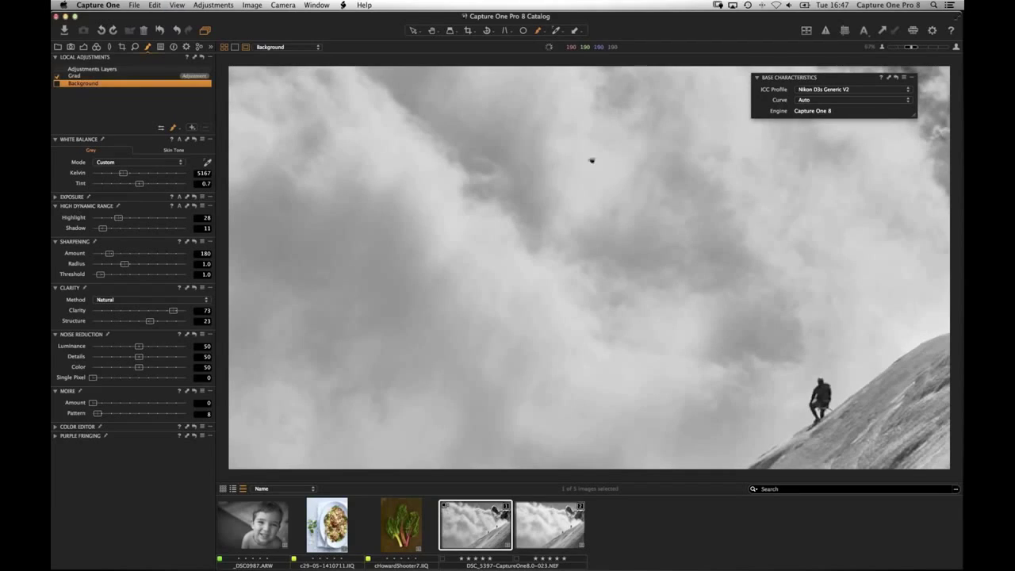
scroll(752, 302, "down", 10)
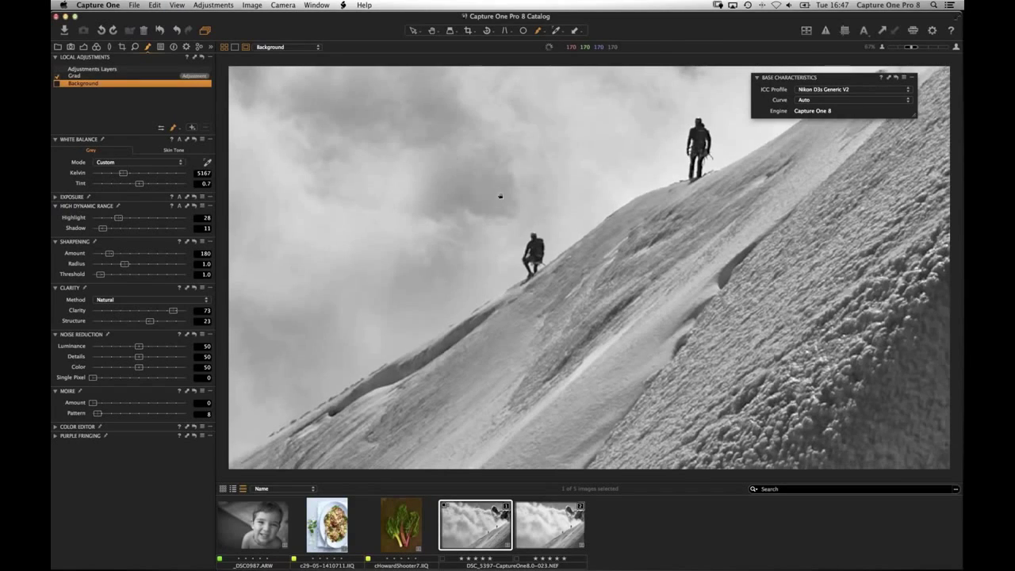
key("super+plus")
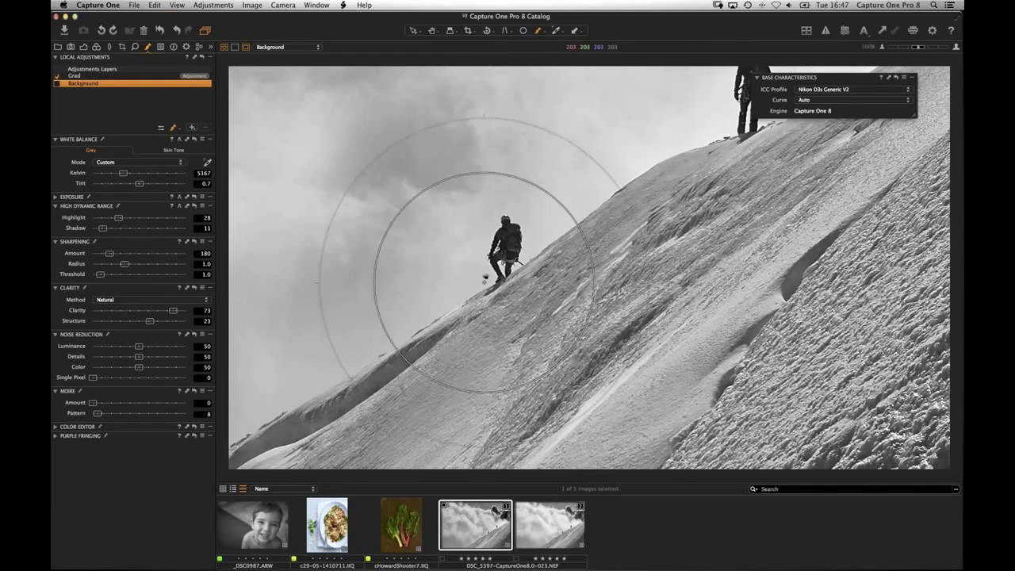
scroll(486, 279, "up", 3)
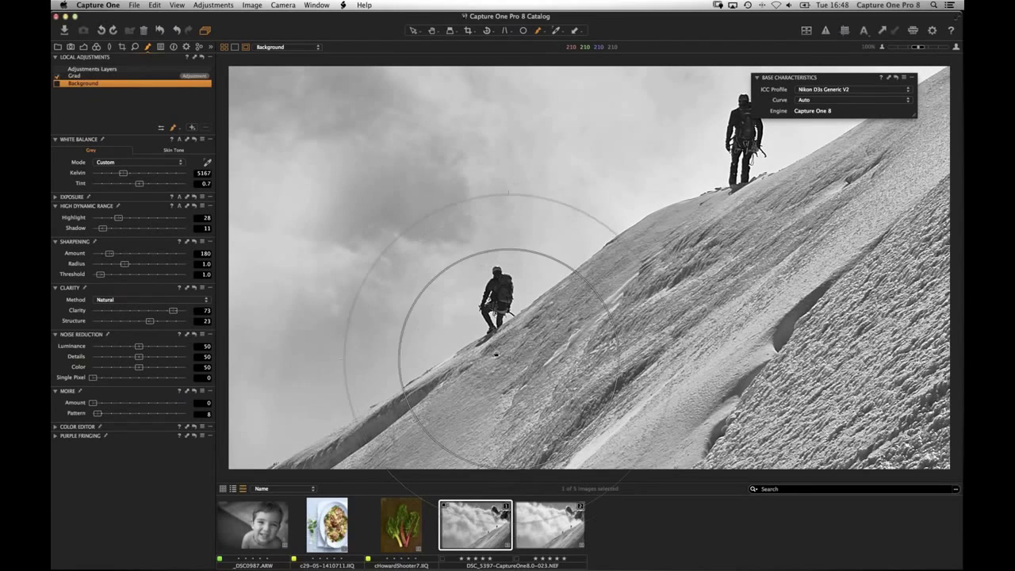
left_click(191, 128)
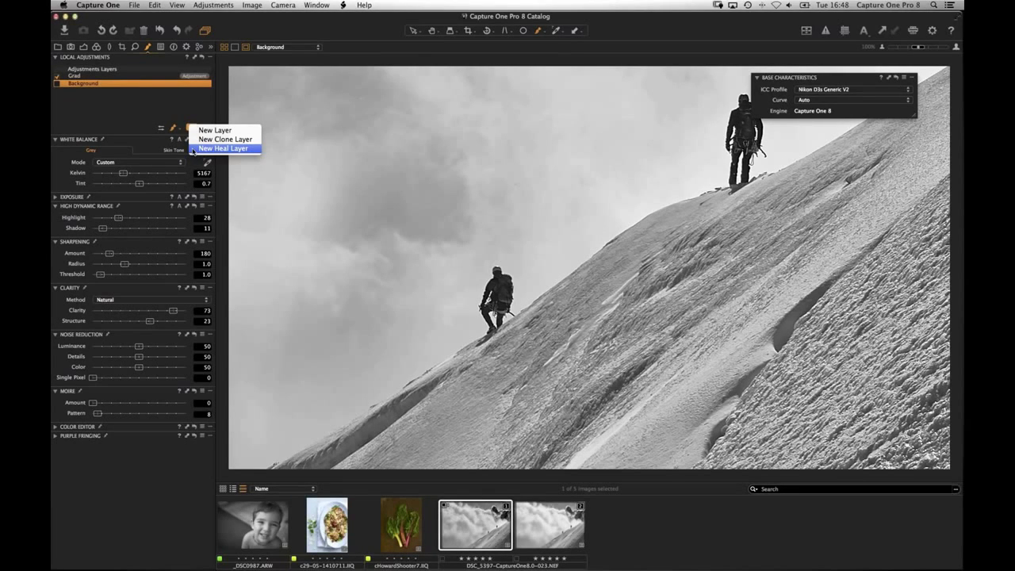
left_click(194, 151)
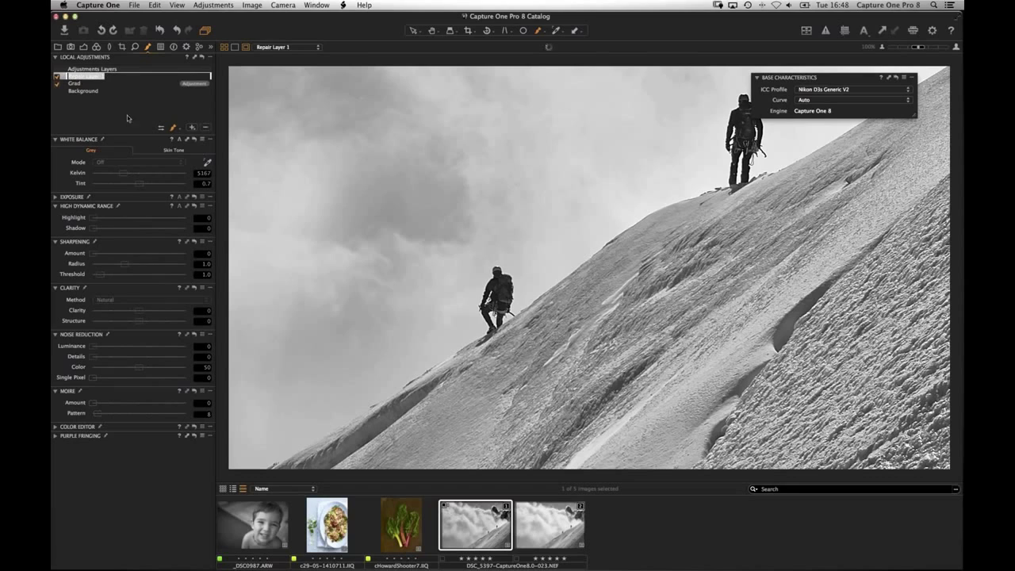
type("Climber")
key("Return")
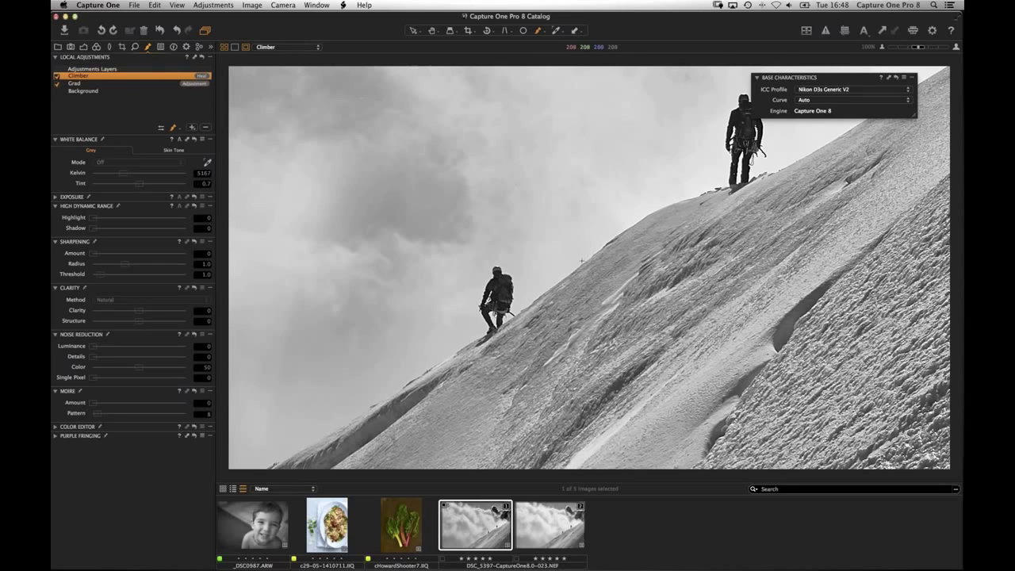
Remove the lower climber on the Climber layer by sampling the snow ridge edge farther upslope and painting over the figure along the ridge line
left_click(578, 267, "alt")
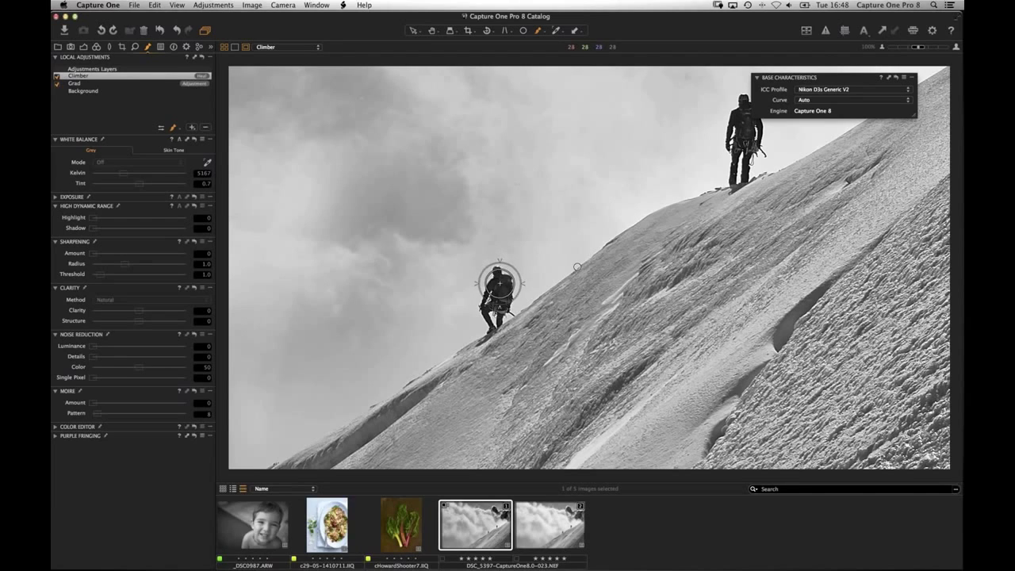
left_click(173, 128)
left_click(204, 175)
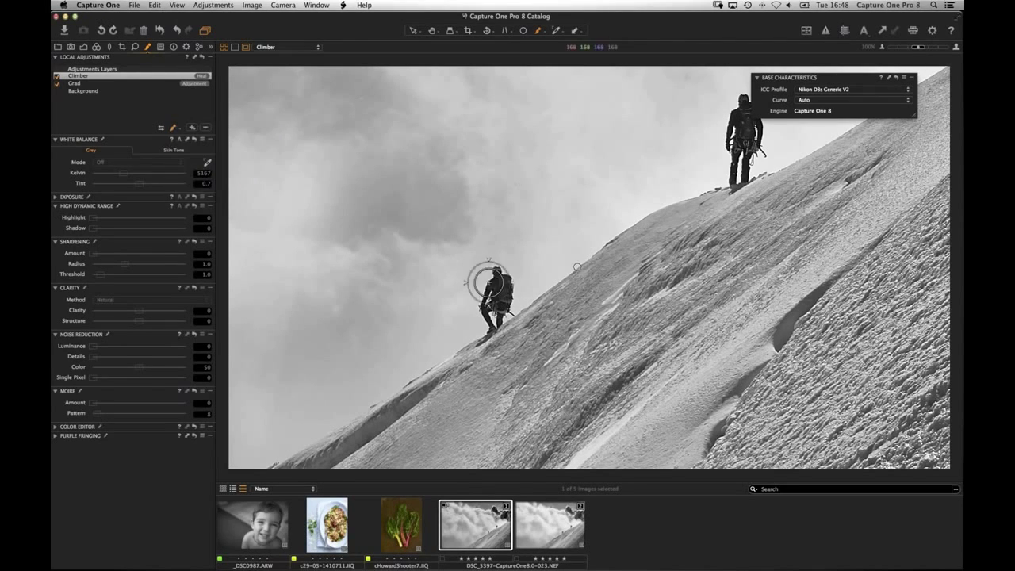
mouse_move(495, 273)
left_mouse_down()
mouse_move(487, 277)
mouse_move(502, 302)
mouse_move(482, 322)
mouse_move(481, 301)
mouse_move(481, 322)
mouse_move(517, 304)
left_mouse_up()
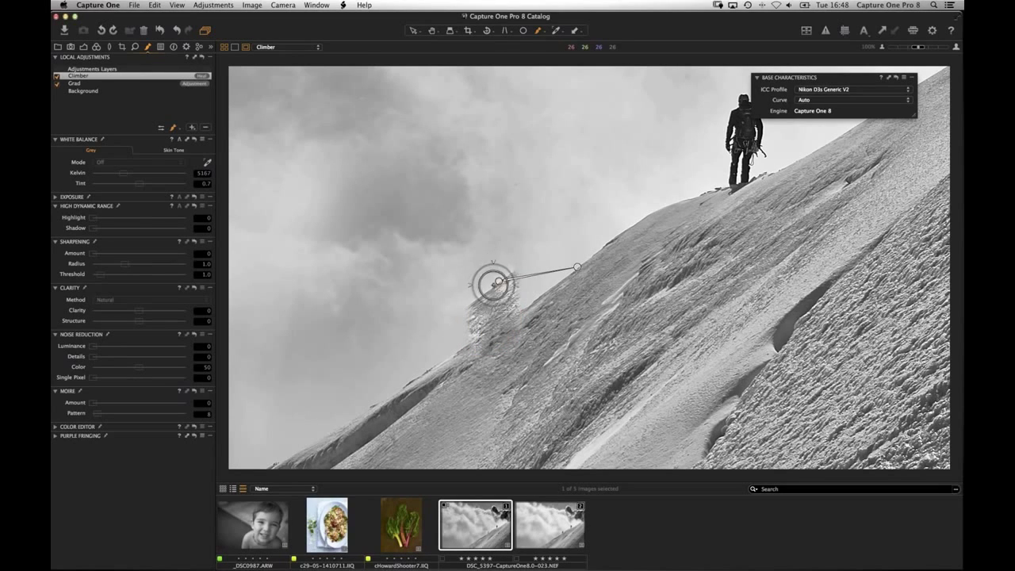
left_click_drag(499, 282, 507, 315)
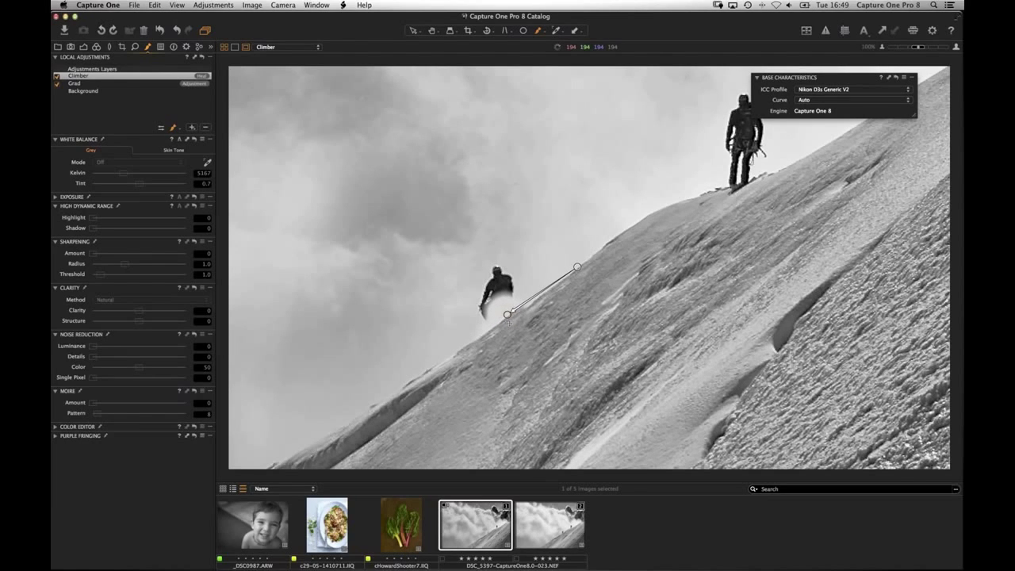
mouse_move(498, 276)
left_mouse_down()
mouse_move(484, 305)
mouse_move(510, 282)
mouse_move(467, 317)
left_mouse_up()
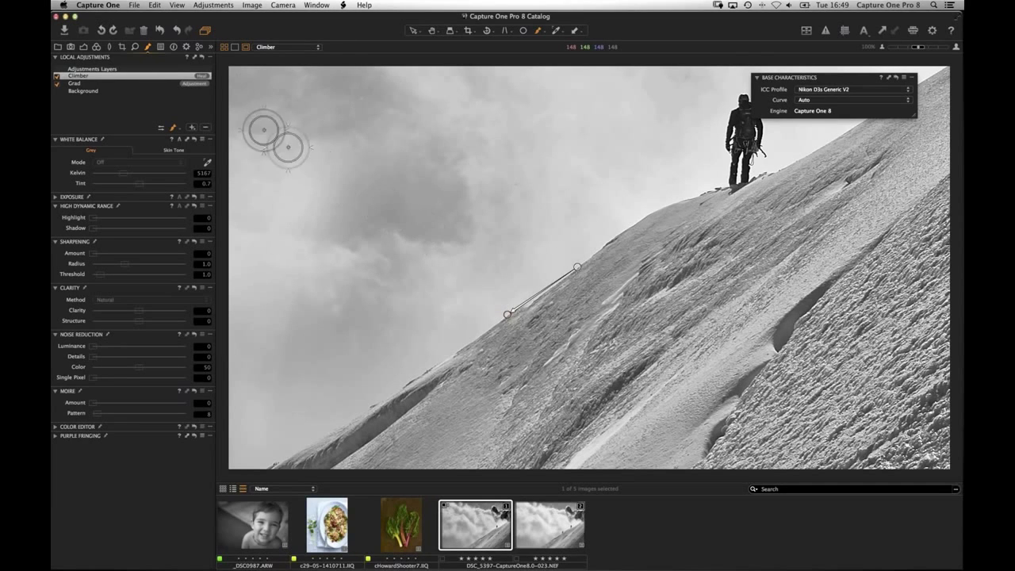
Compare the repair by switching the Climber layer's type to Clone and back to Heal, and check the whole photo
left_click(202, 76)
left_click(227, 120)
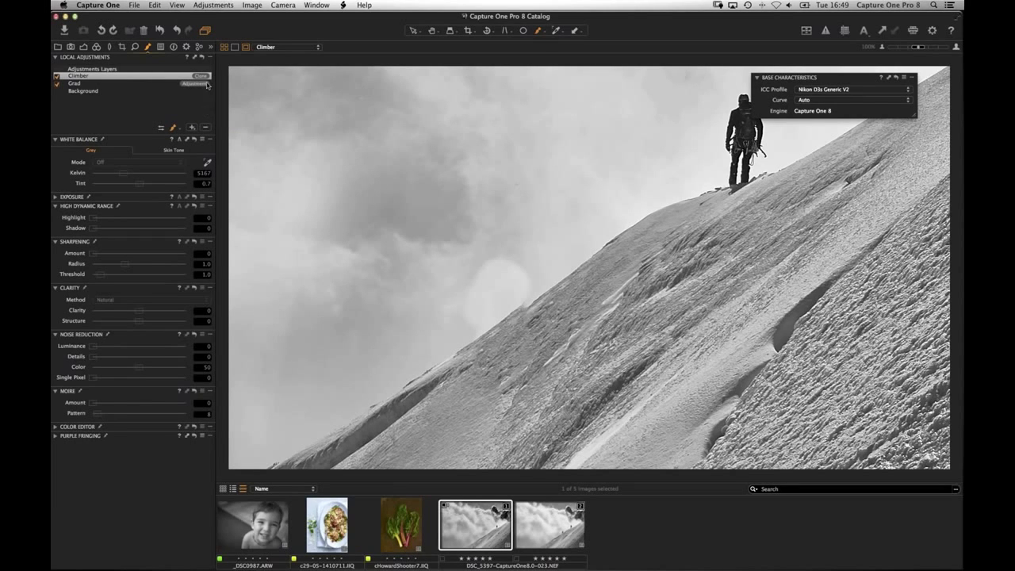
left_click(204, 77)
left_click(225, 130)
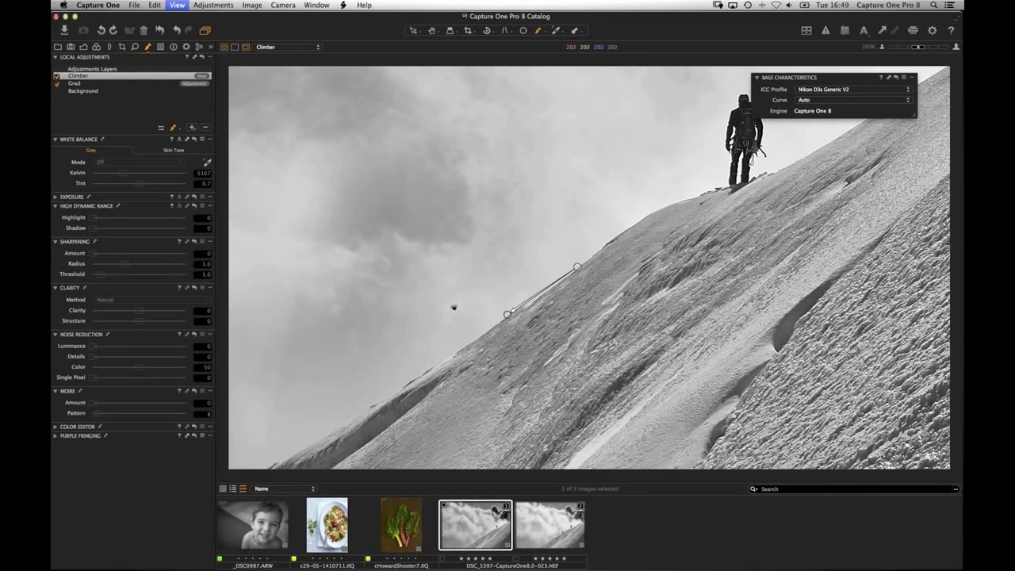
key("super+0")
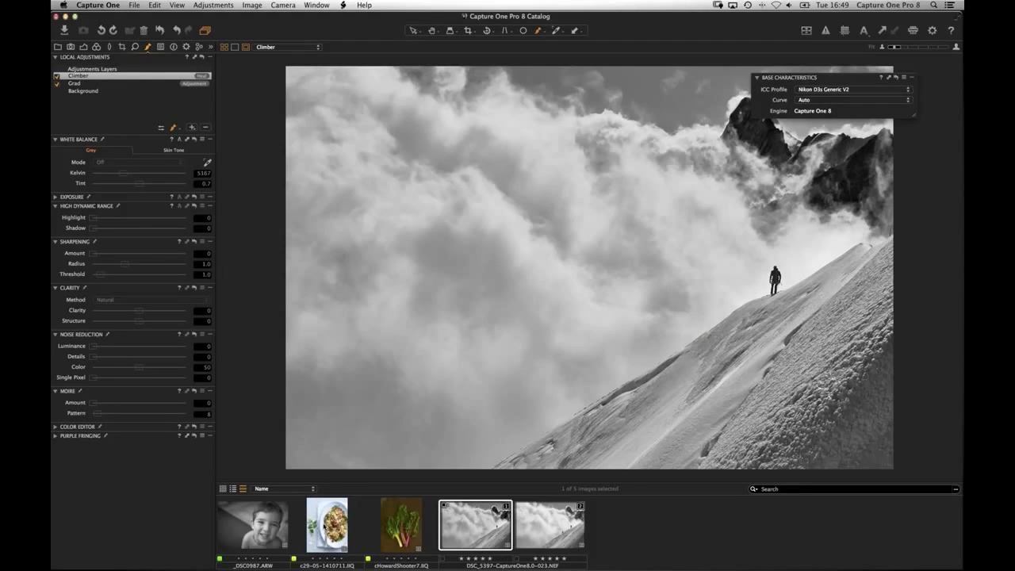
Open the chard photo and examine its scratch repair close up by switching the Scratch clone layer off and on
left_click(405, 536)
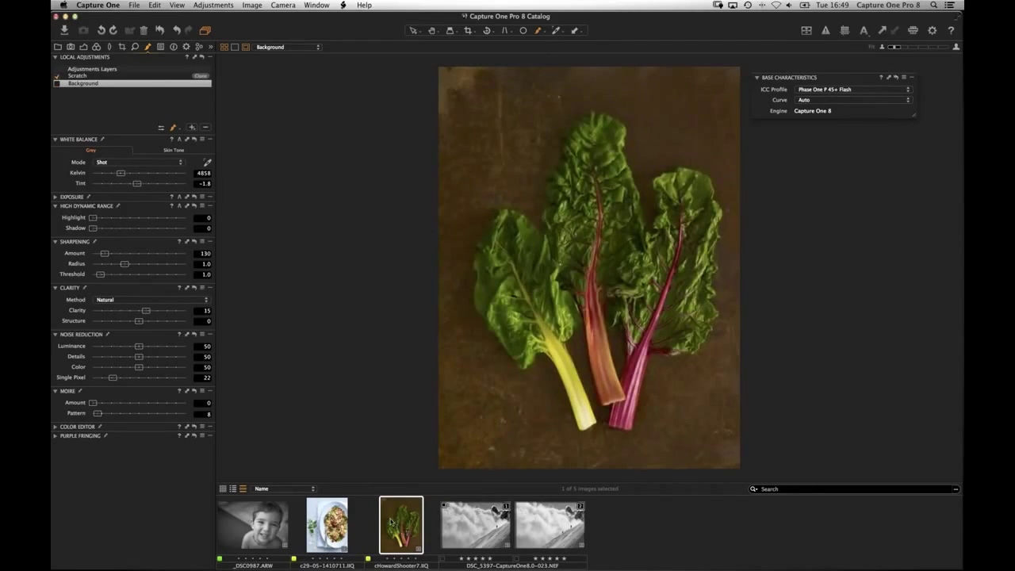
key("super+plus")
key("super+plus")
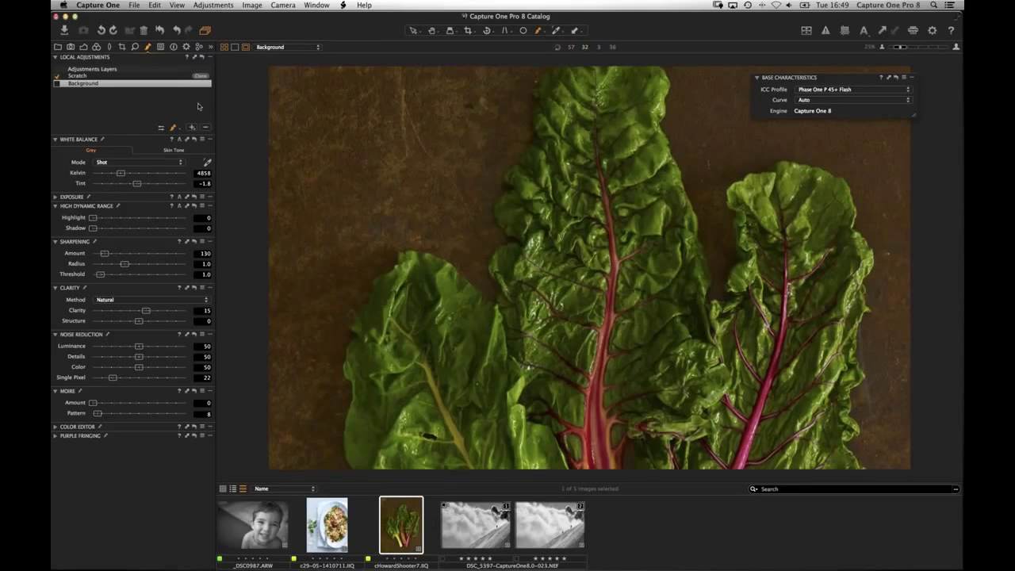
left_click(57, 79)
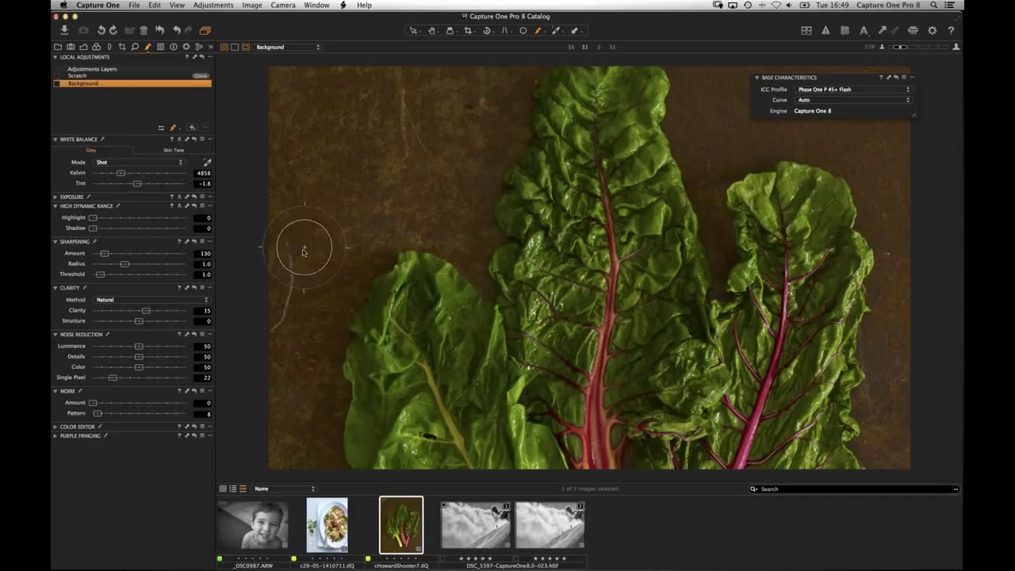
left_click(57, 76)
left_click(57, 77)
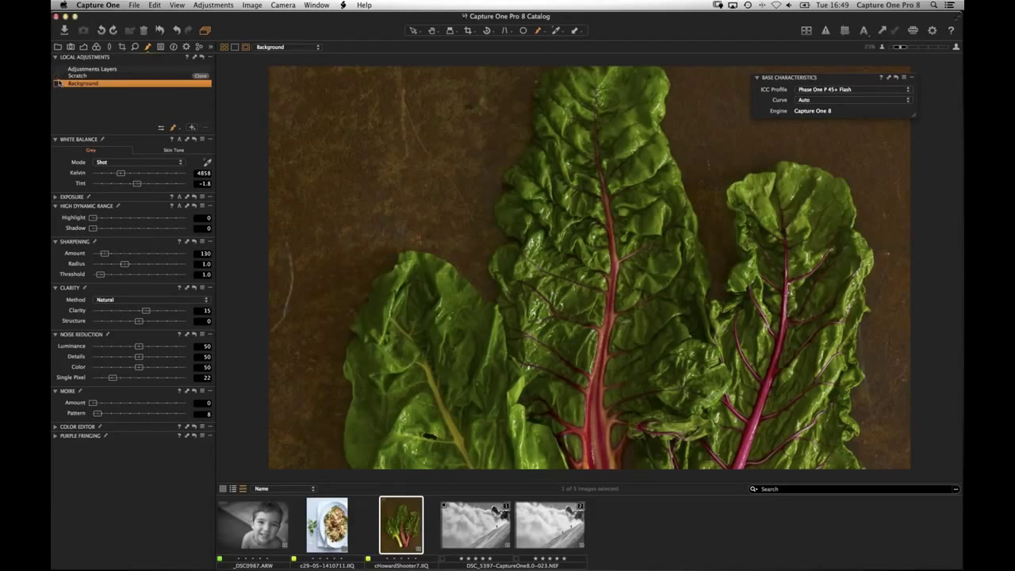
left_click(58, 76)
Open the rice dish photo and add a new Heal layer named Nuts
left_click(331, 528)
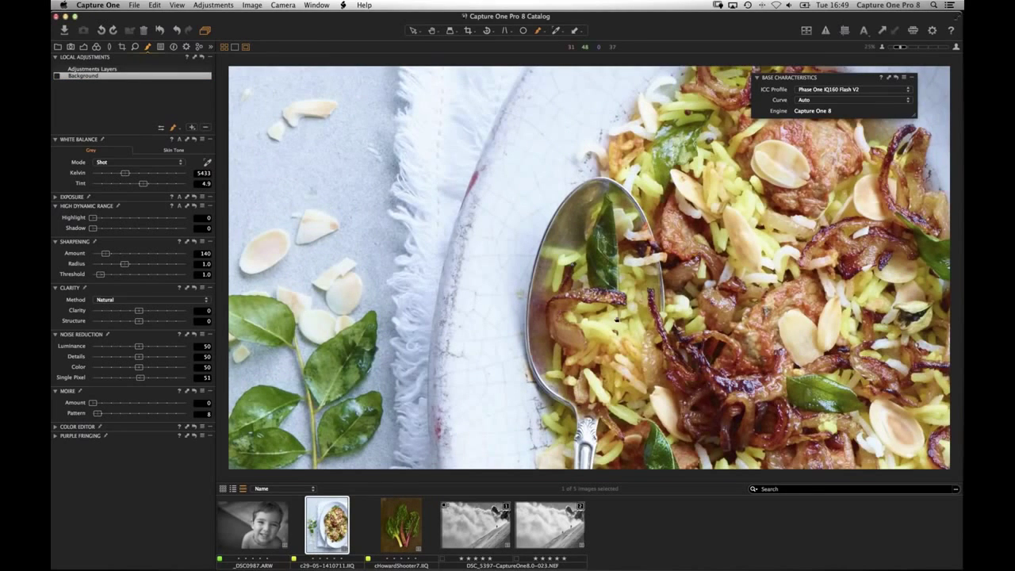
scroll(619, 320, "up", 3)
key("super+0")
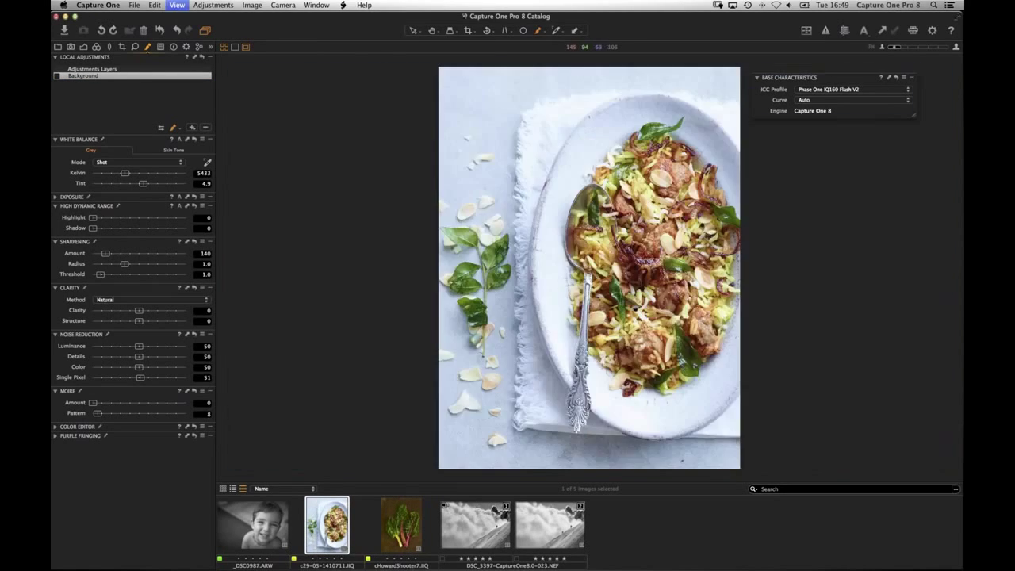
key("super+equal")
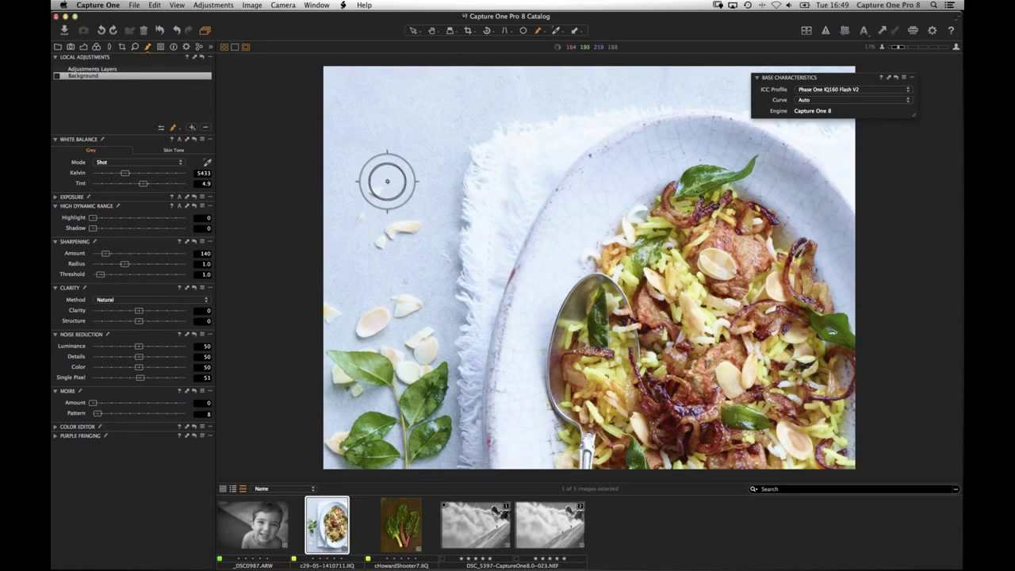
left_click(193, 127)
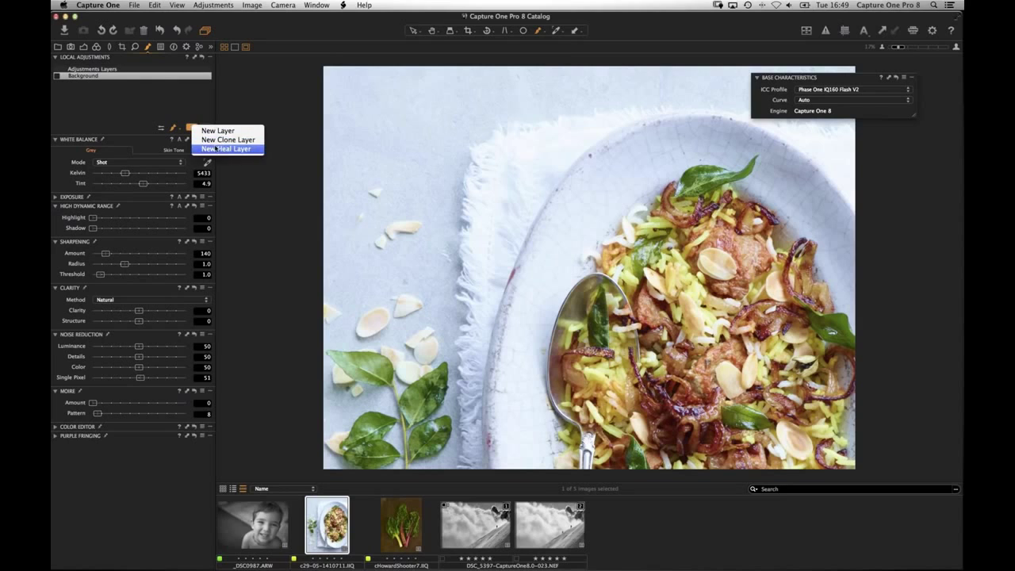
left_click(245, 149)
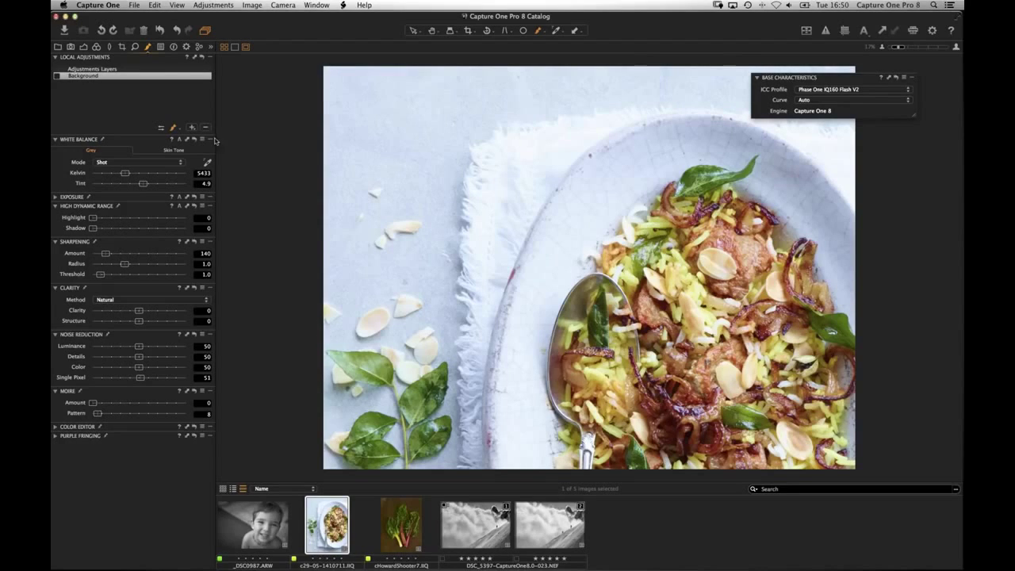
type("Ne")
type("ts")
key("Return")
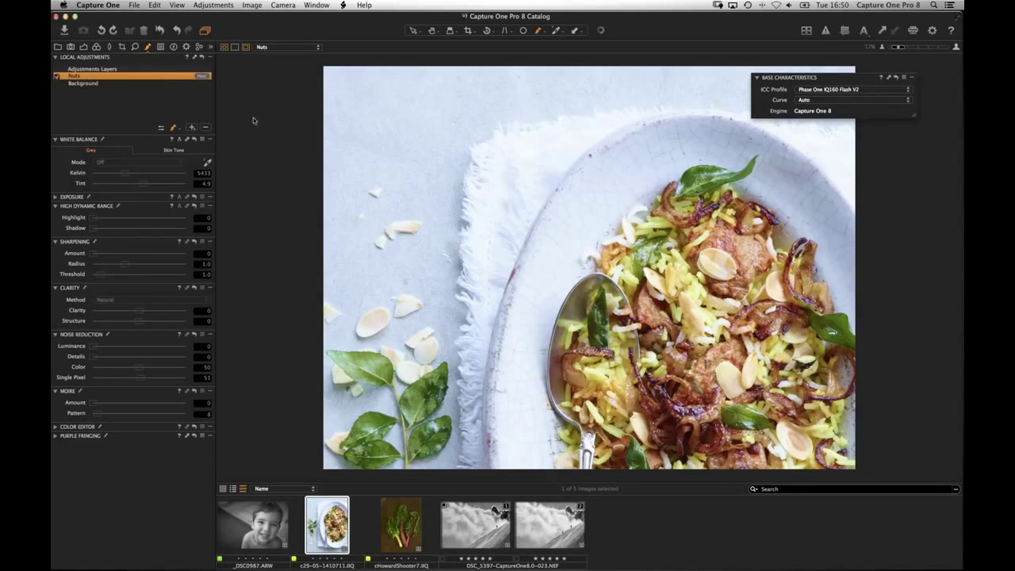
Set the brush size to 164 and heal away the uppermost small almond flake on the pale blue surface beside the napkin
right_click(370, 127)
left_click_drag(363, 127, 369, 127)
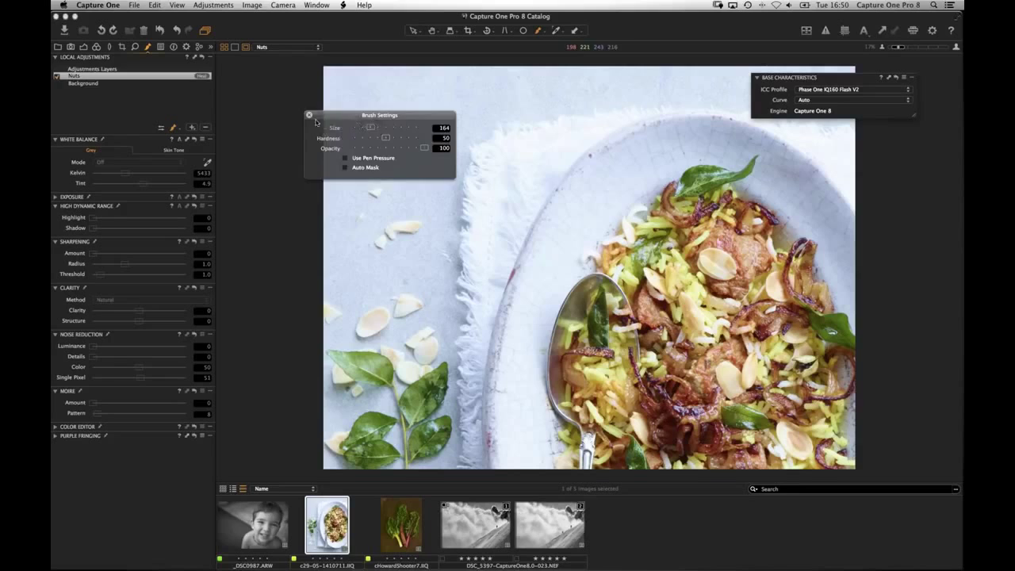
left_click(310, 115)
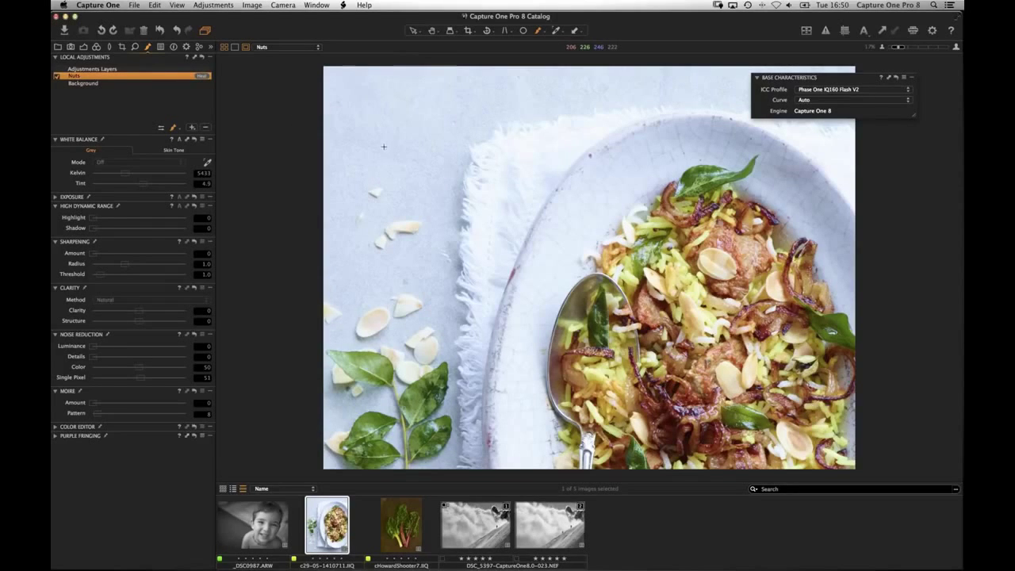
left_click_drag(378, 192, 378, 192)
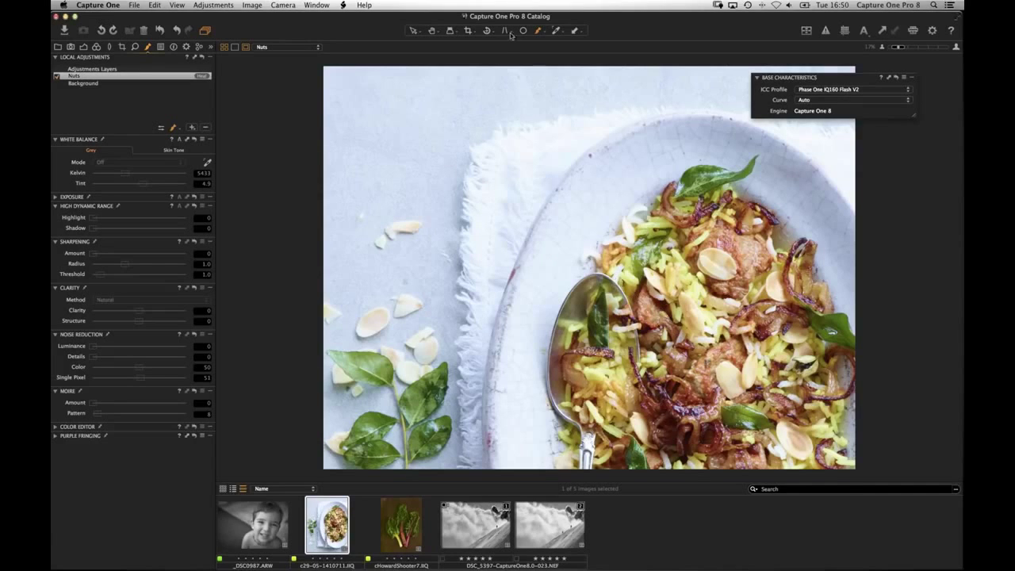
Examine the dish photo at 100% with the Pan tool, moving from the plate and spoon across the rice, meat and almonds
left_click(431, 34)
left_click(445, 36)
left_click(607, 309)
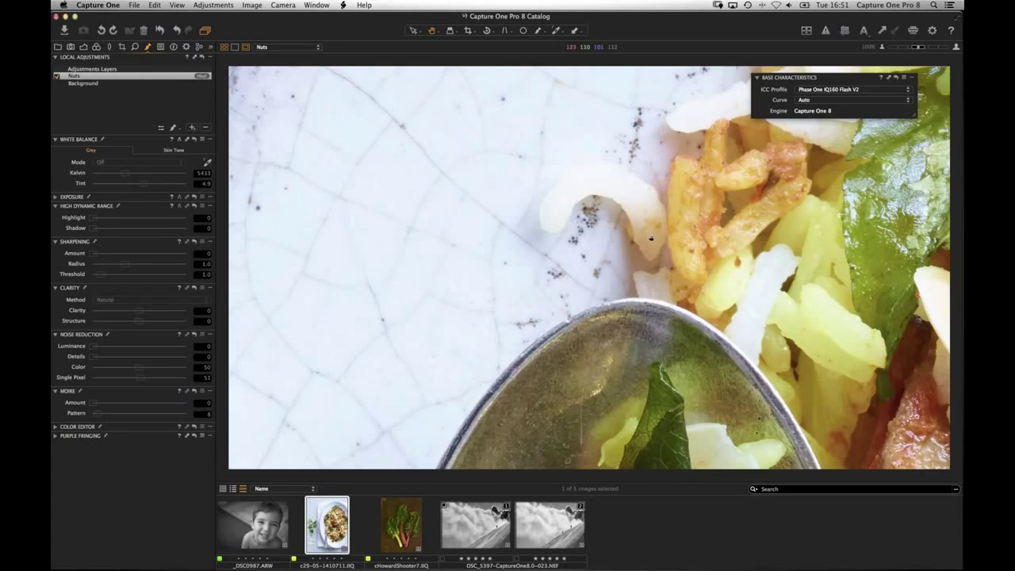
left_click_drag(649, 310, 550, 242)
left_click_drag(644, 332, 645, 324)
scroll(644, 324, "down", 10)
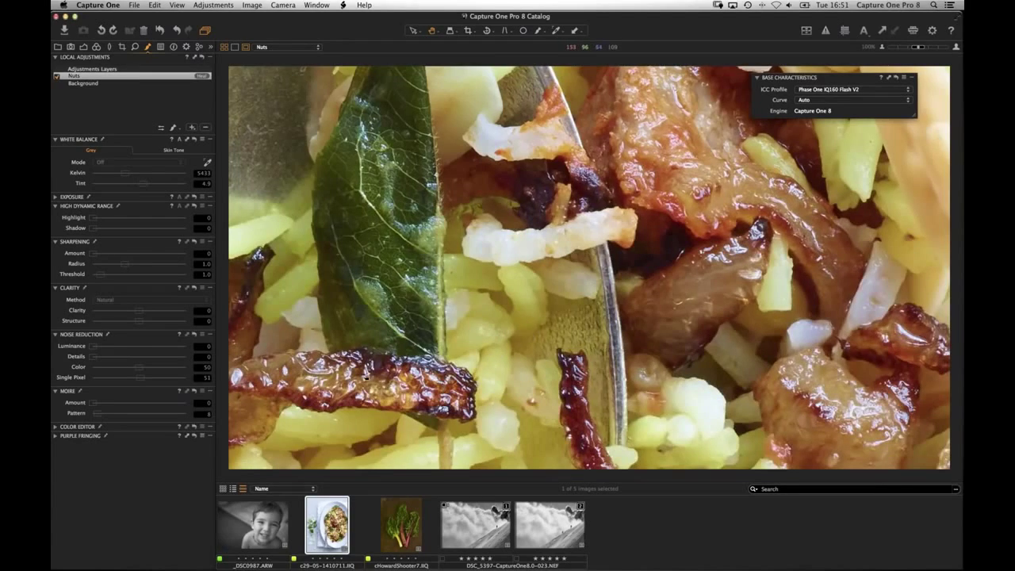
scroll(432, 341, "up", 10)
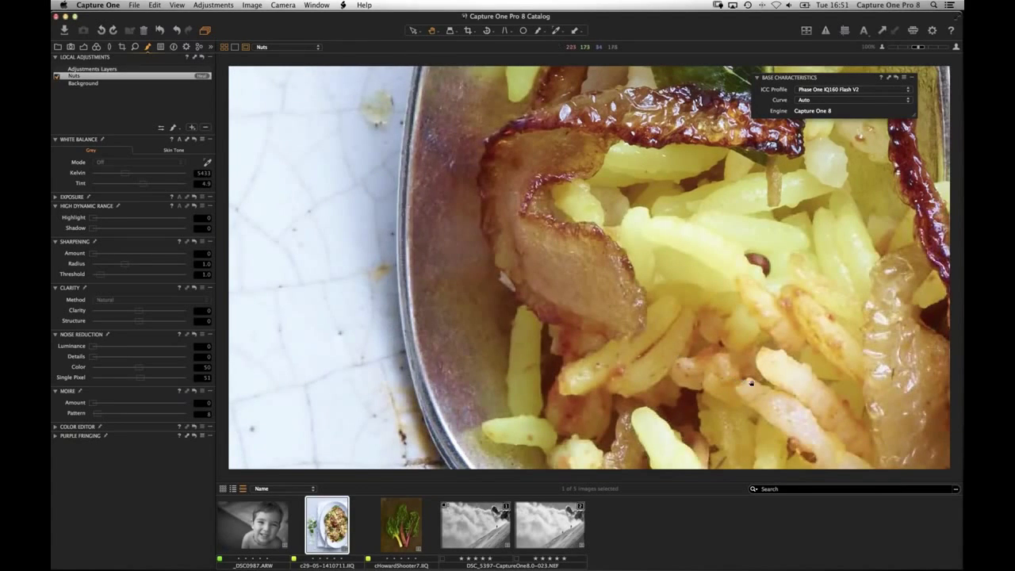
scroll(679, 366, "down", 10)
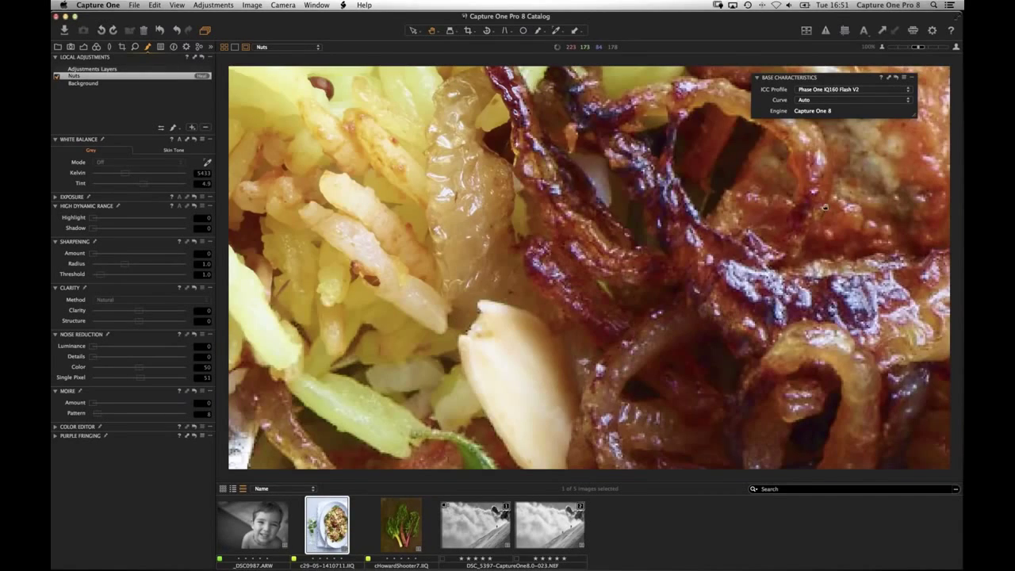
scroll(791, 200, "right", 10)
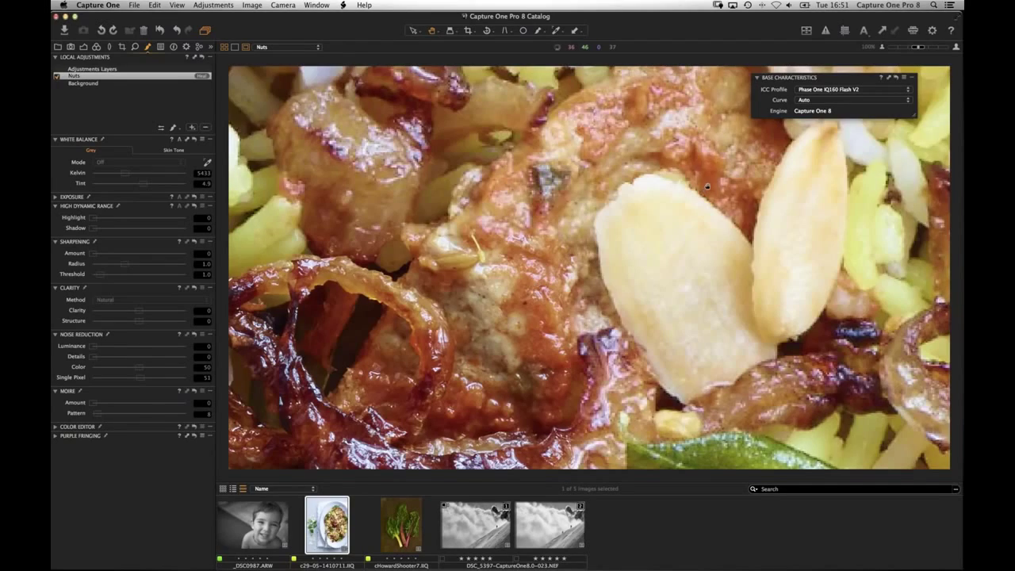
scroll(672, 123, "down", 10)
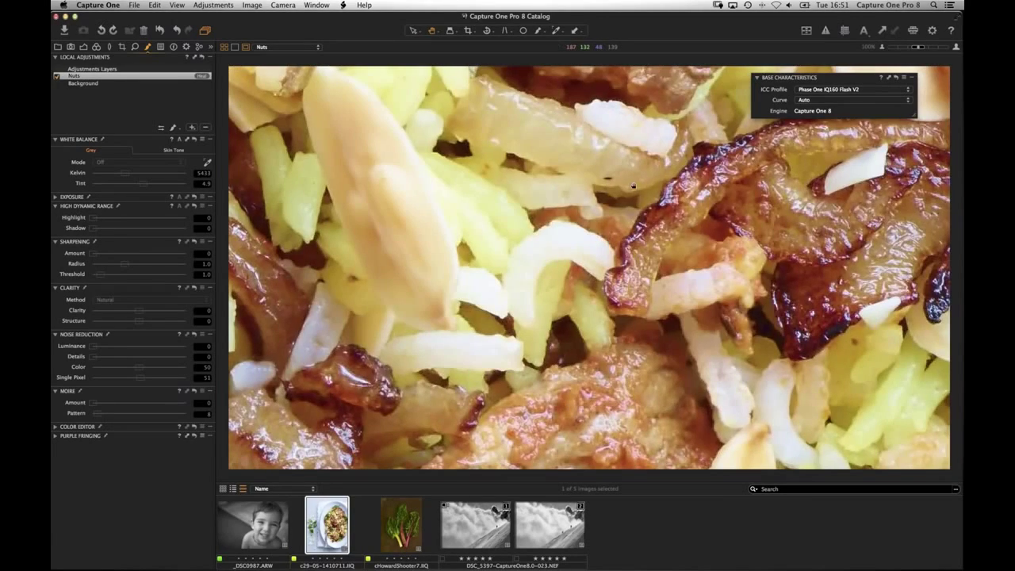
Fit the whole rice dish photo in the viewer and open the black-and-white portrait of the boy
scroll(630, 187, "up", 8)
key("super+0")
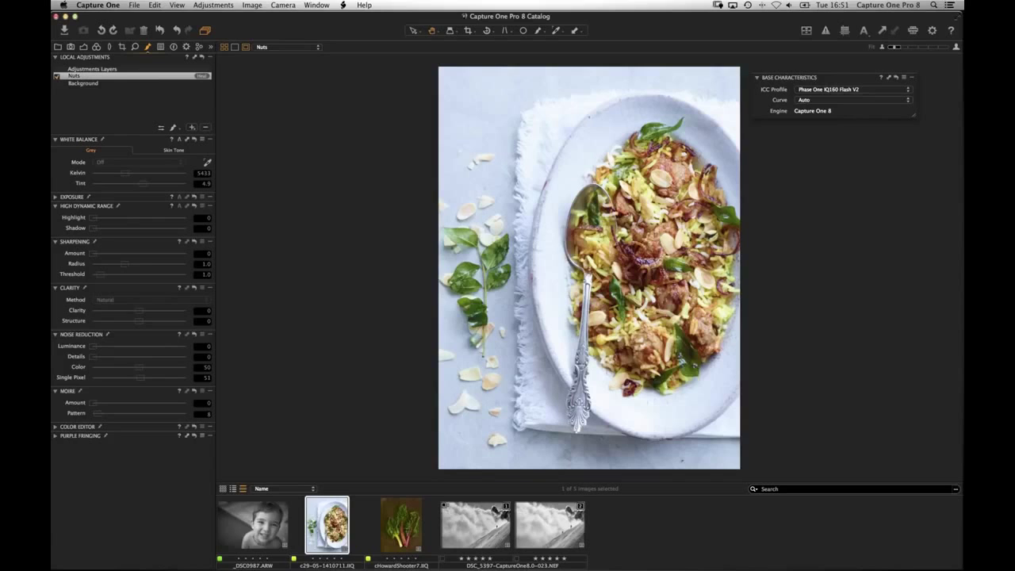
left_click(262, 525)
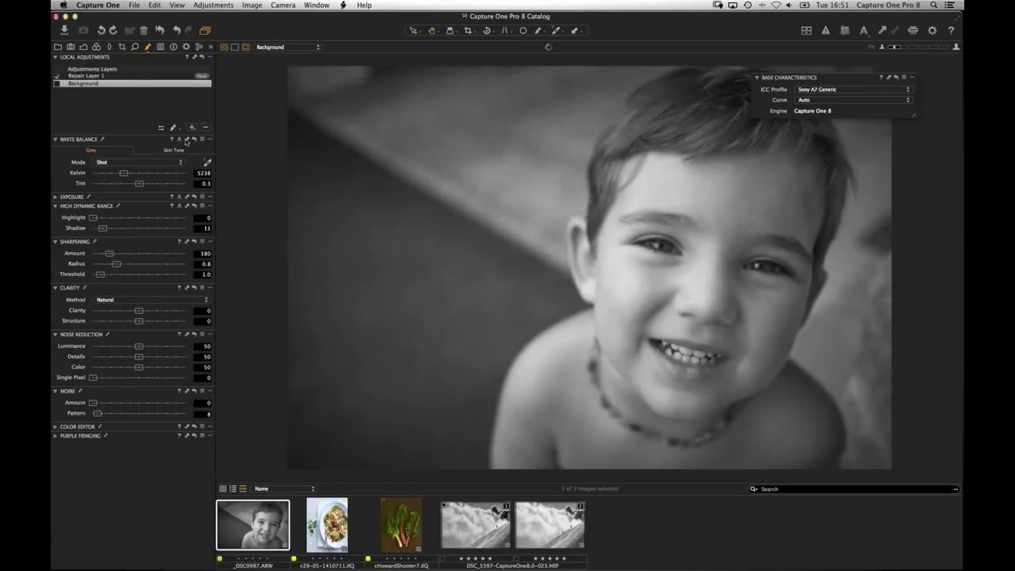
Examine the lens profiles offered for the boy's portrait in Lens Correction
left_click(110, 47)
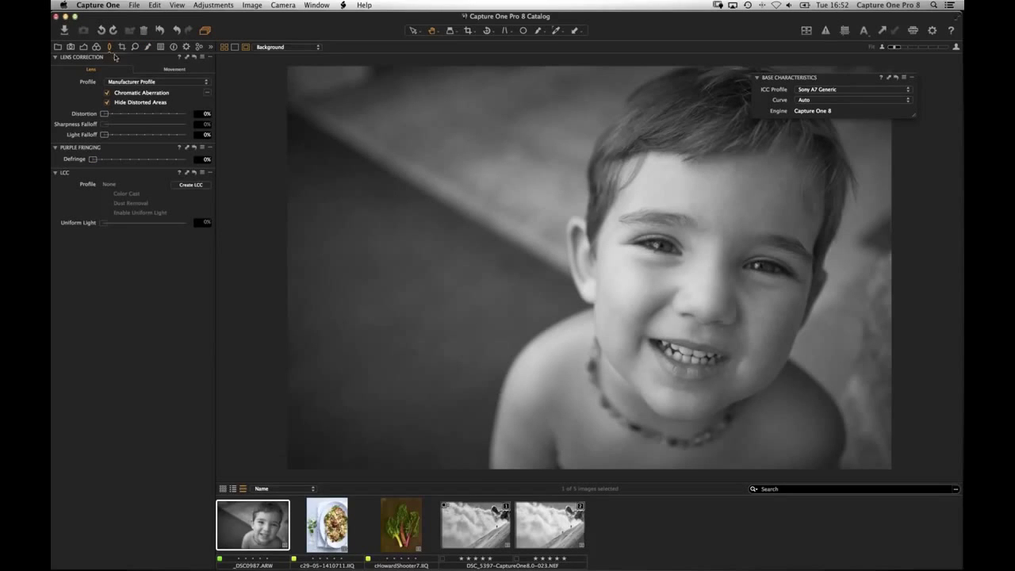
left_click(138, 82)
left_click(175, 84)
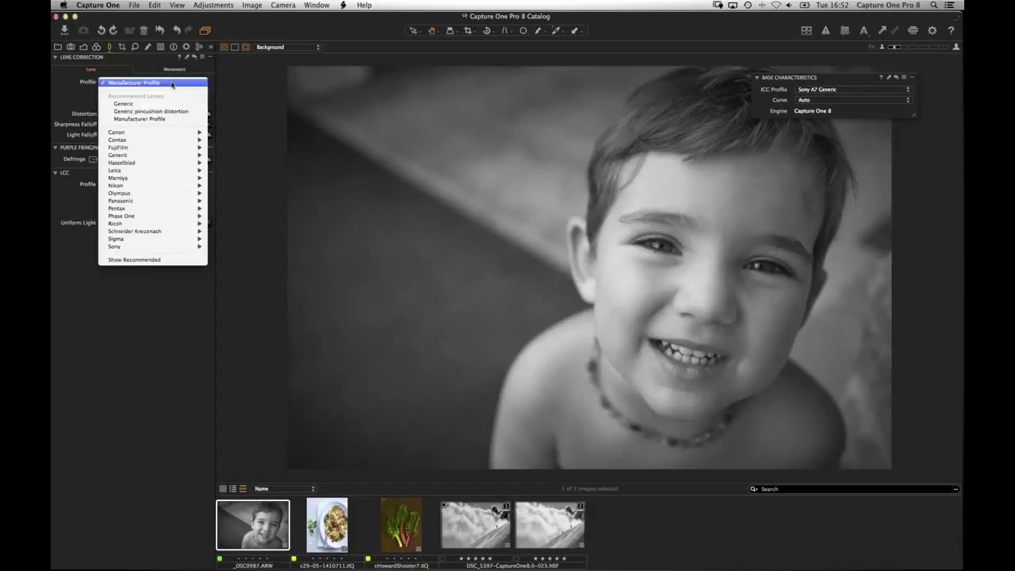
left_click(192, 86)
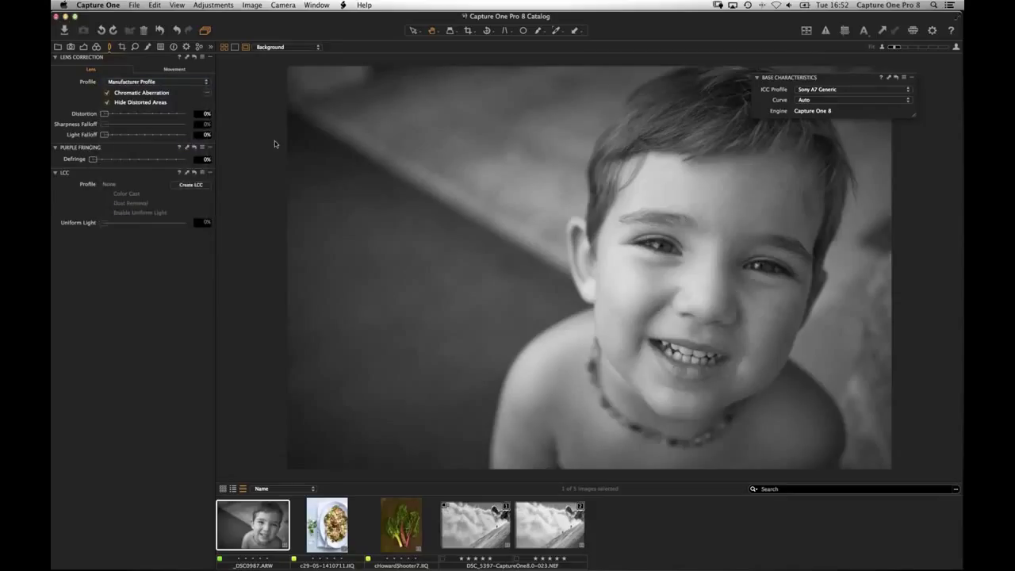
Show the image labels in the viewer and set the portrait's lens distortion and light falloff corrections to 100%
key("super+g")
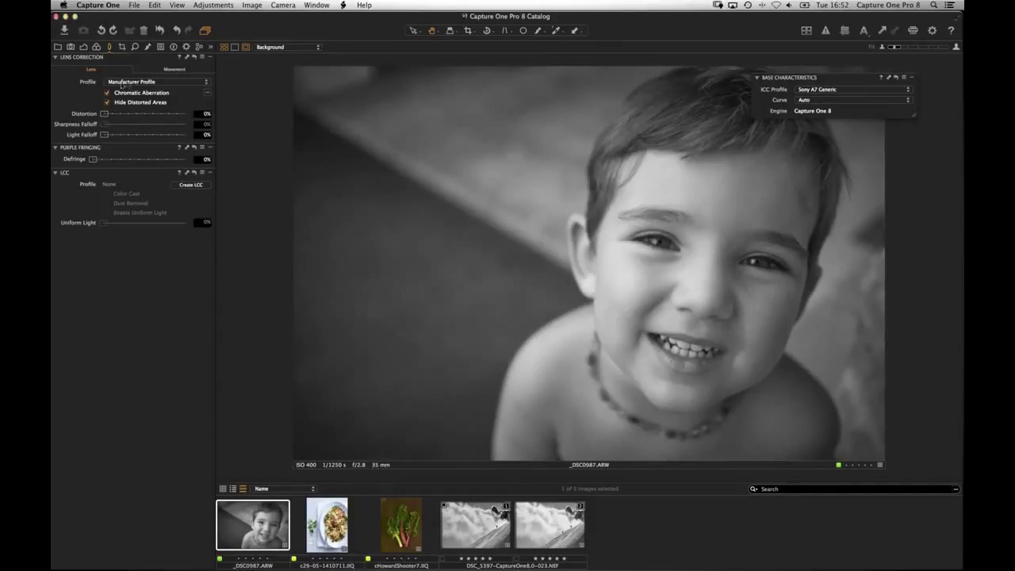
left_click(202, 114)
key("Tab")
key("Tab")
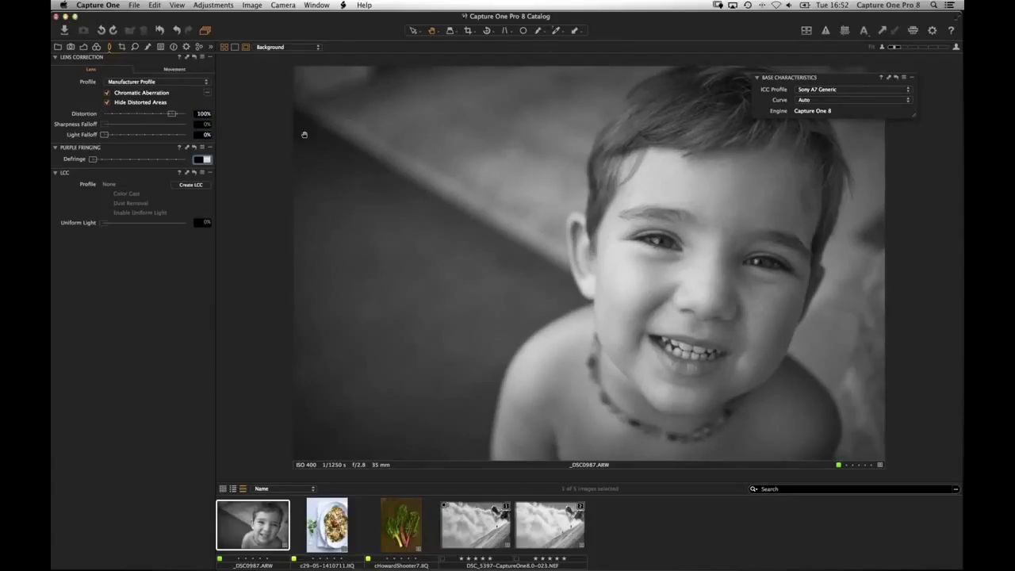
key("shift+Tab")
type("100")
key("Tab")
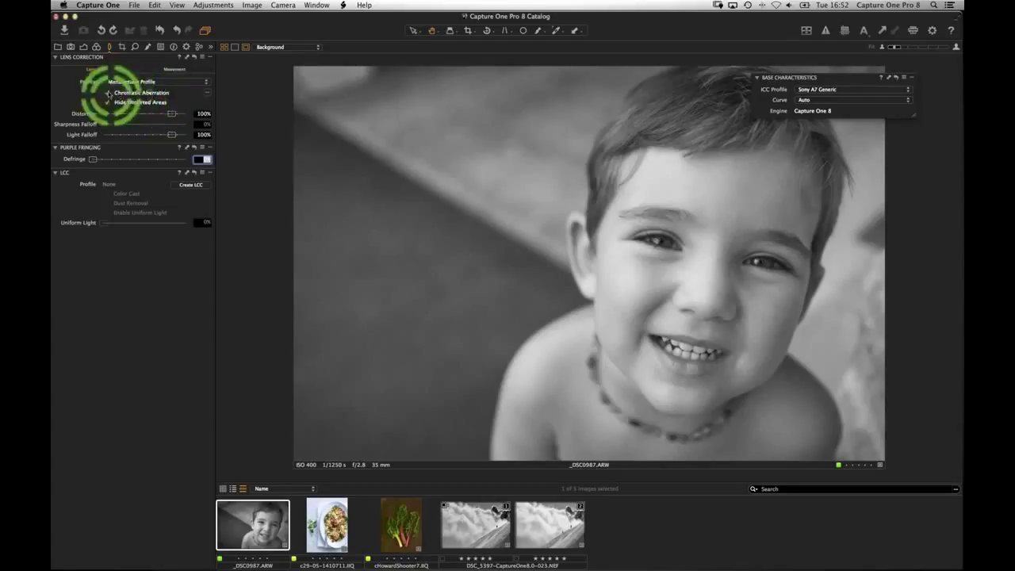
View the chromatic aberration options for the portrait alone and for all images in the album selected together
left_click(208, 95)
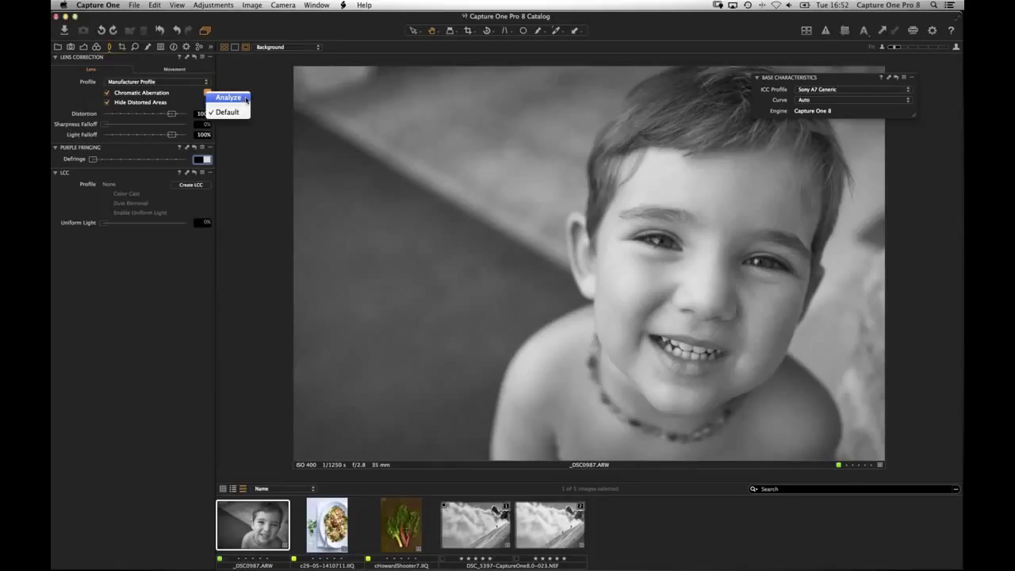
left_click(242, 225)
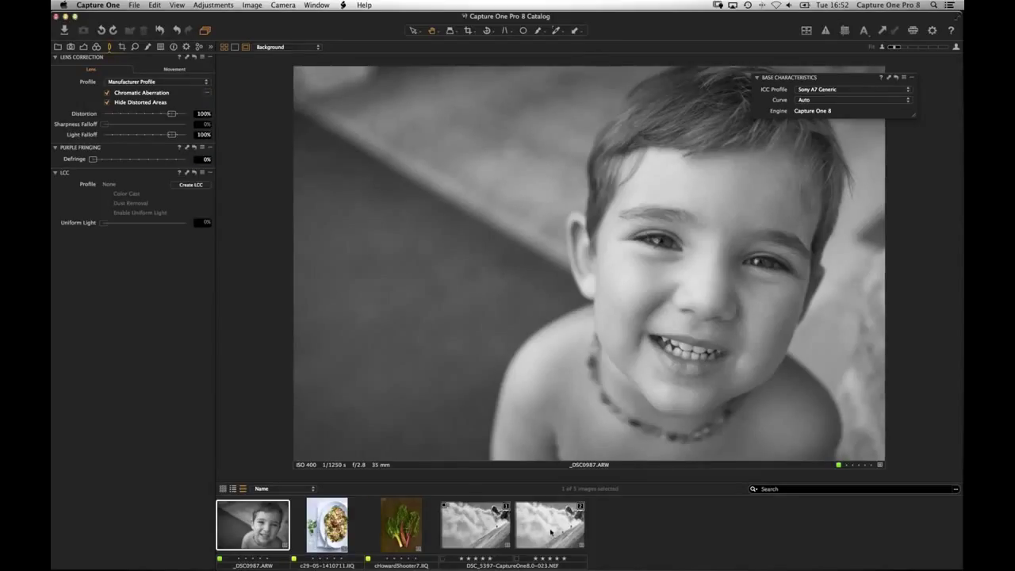
key("super+a")
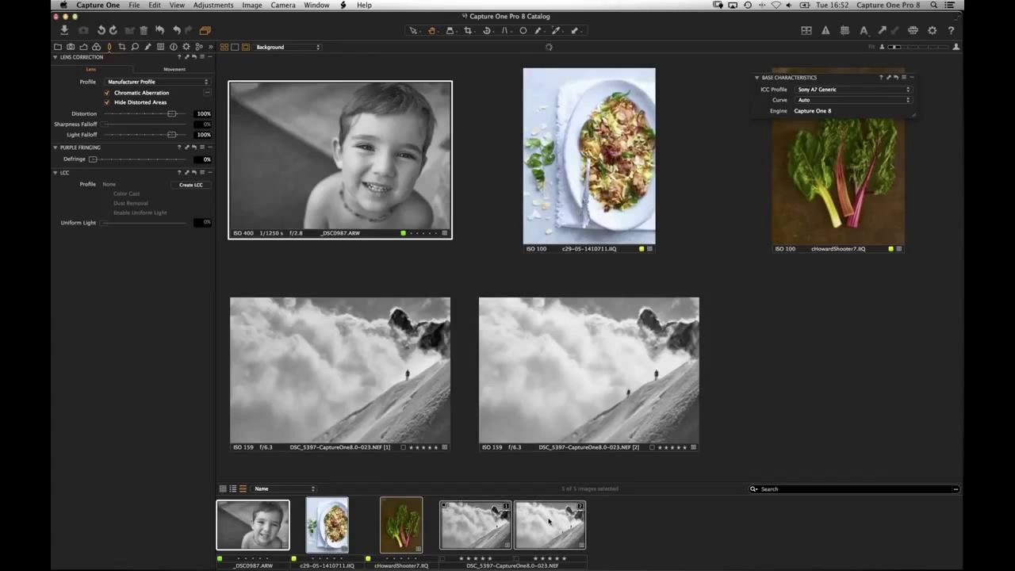
left_click(208, 93)
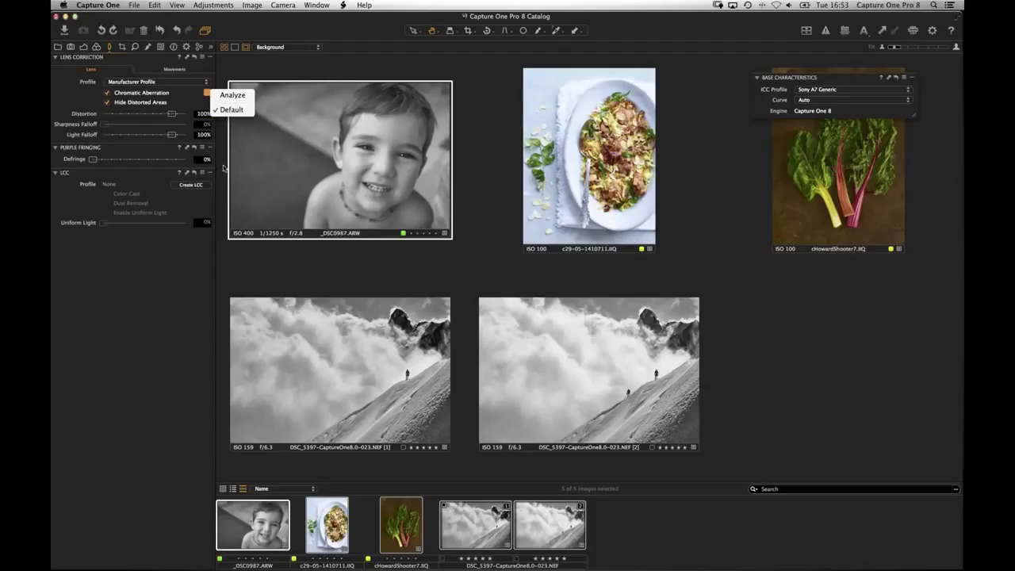
left_click(185, 103)
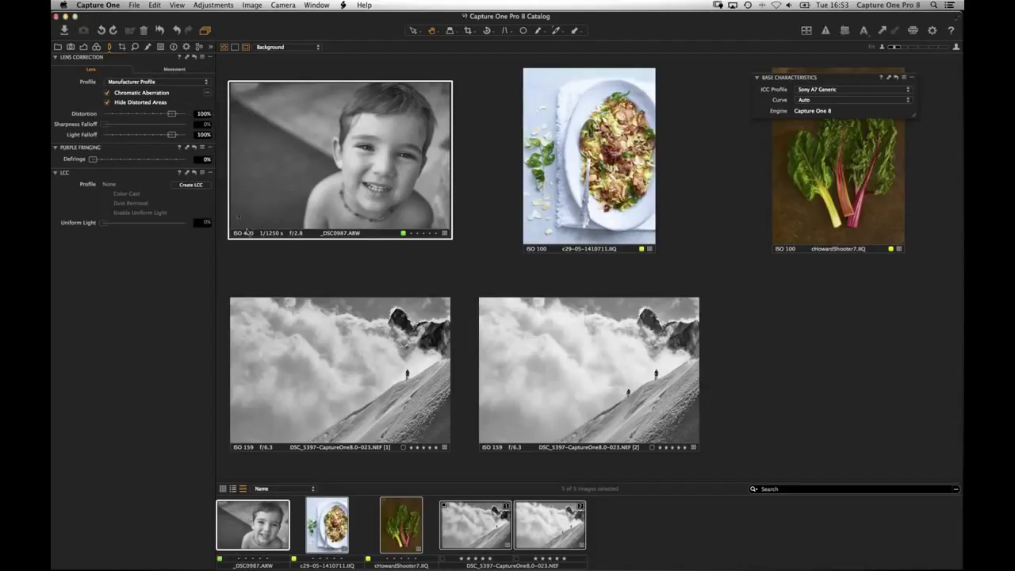
Reselect only the boy's portrait and view its chromatic aberration options again
left_click(301, 508)
left_click(270, 511)
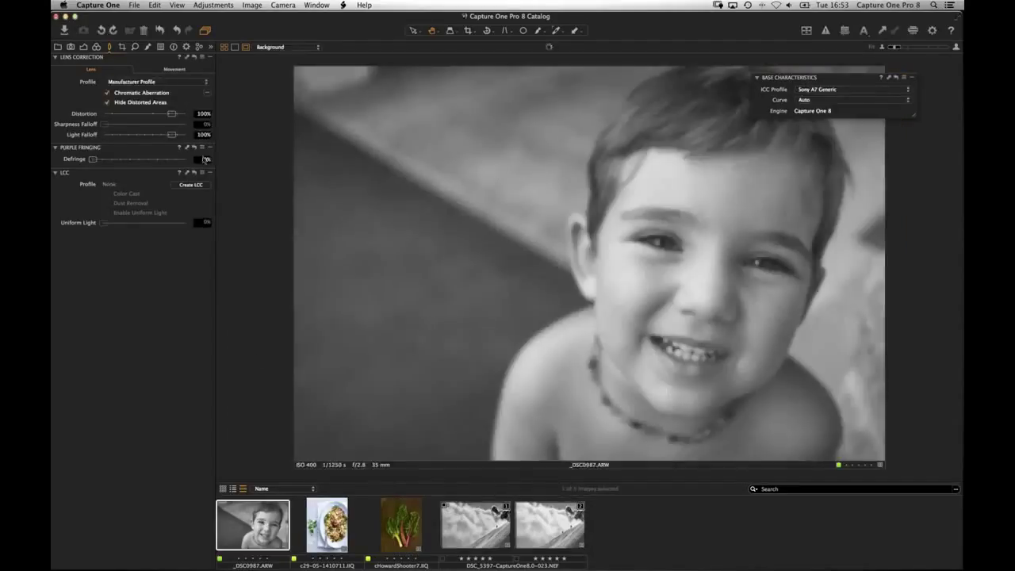
left_click(207, 92)
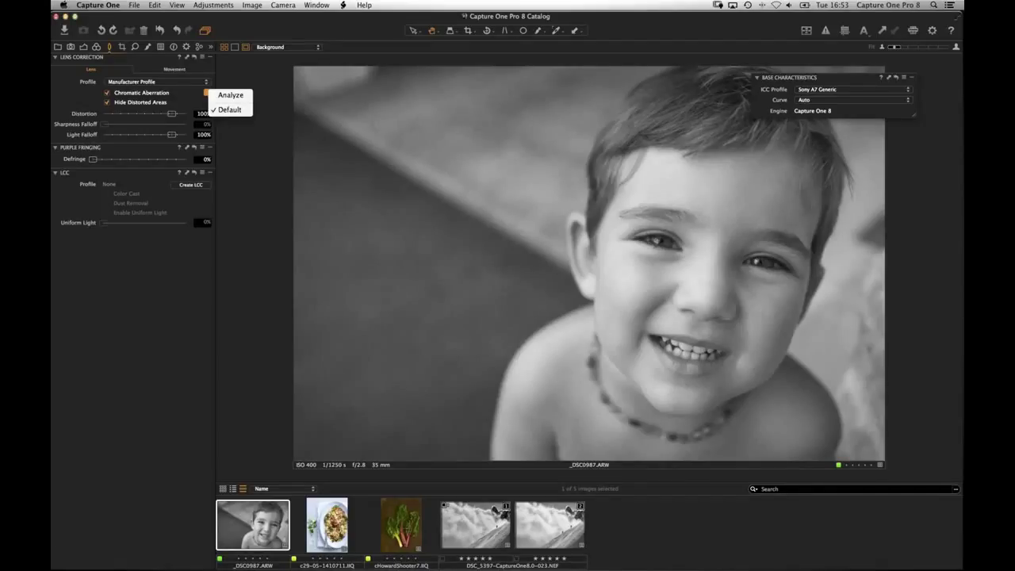
left_click(241, 214)
Open the local adjustments for the portrait and view the available mask tools and mask display options
left_click(148, 47)
left_click(174, 128)
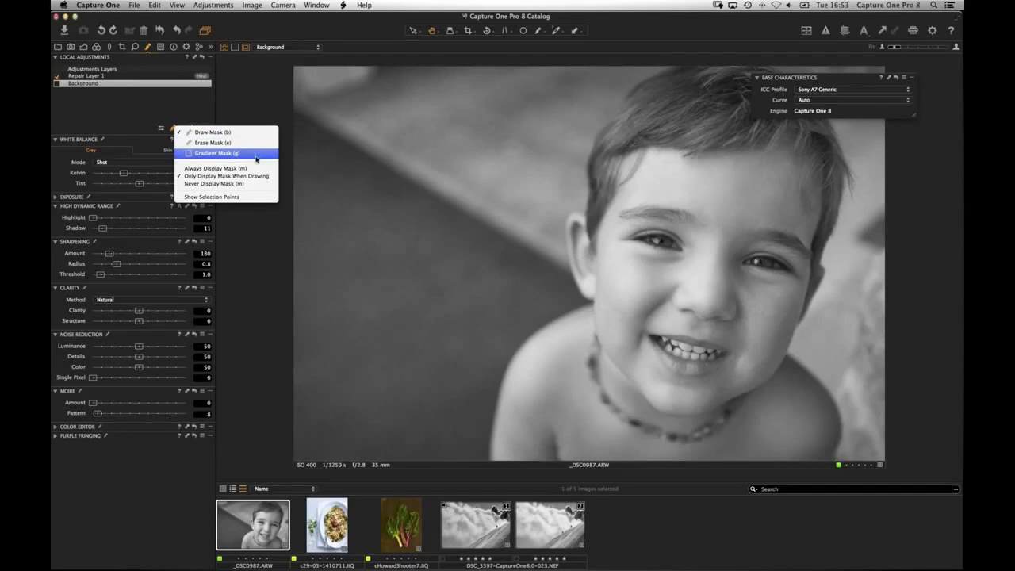
left_click(168, 106)
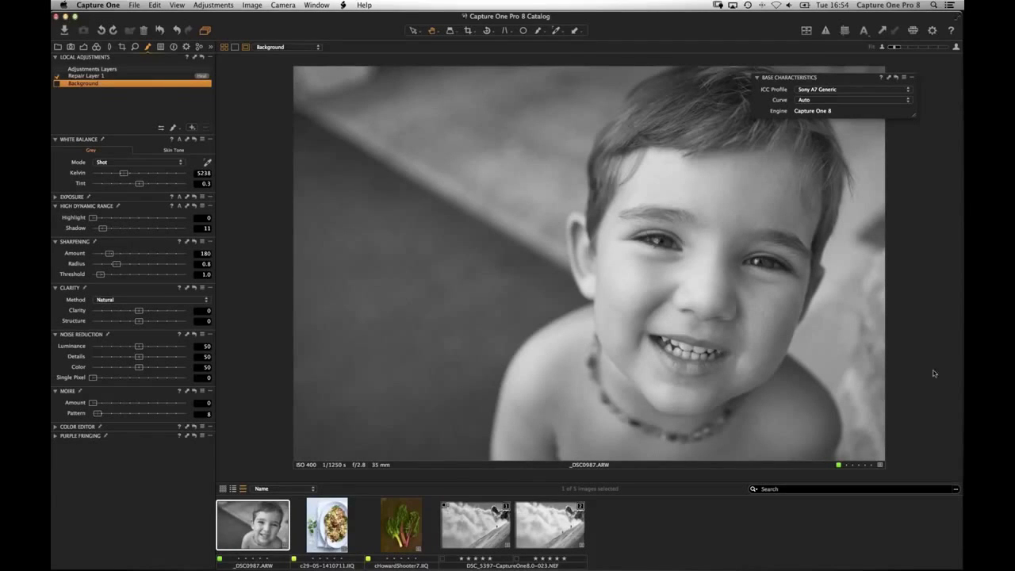
Open the chard photo, select its Scratch clone layer and activate the Draw Mask brush
left_click(397, 534)
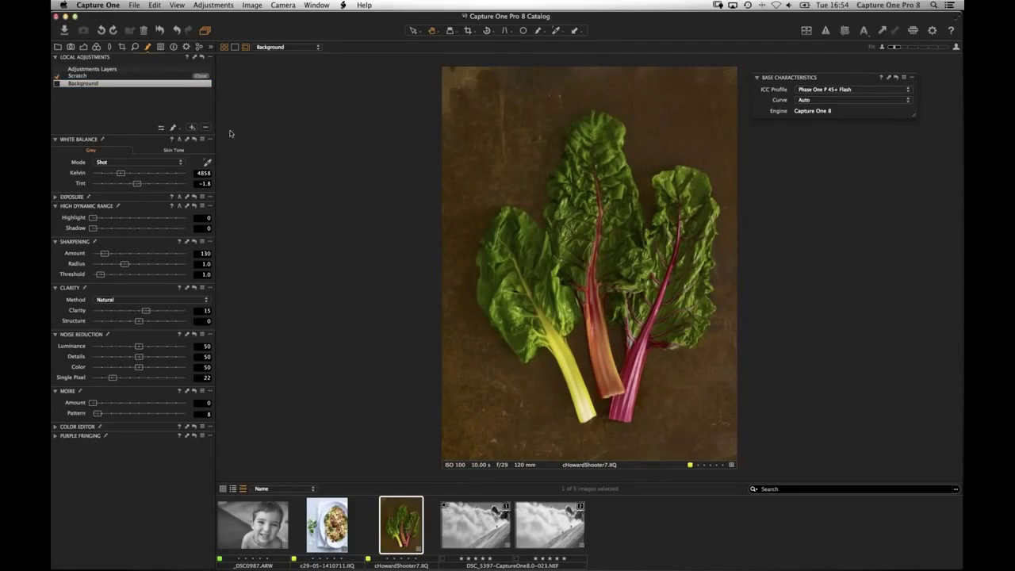
left_click(93, 77)
left_click(173, 128)
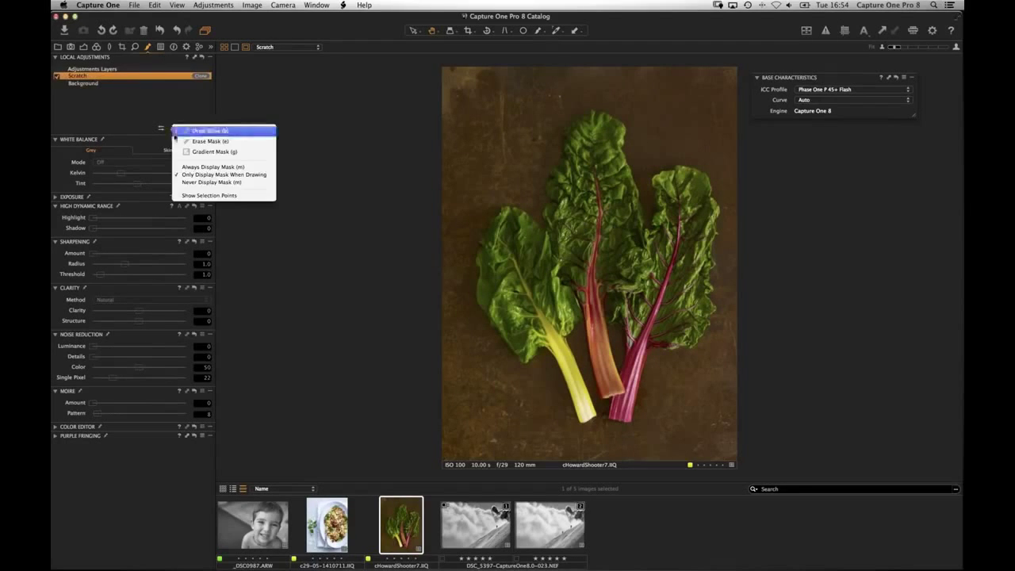
left_click(201, 131)
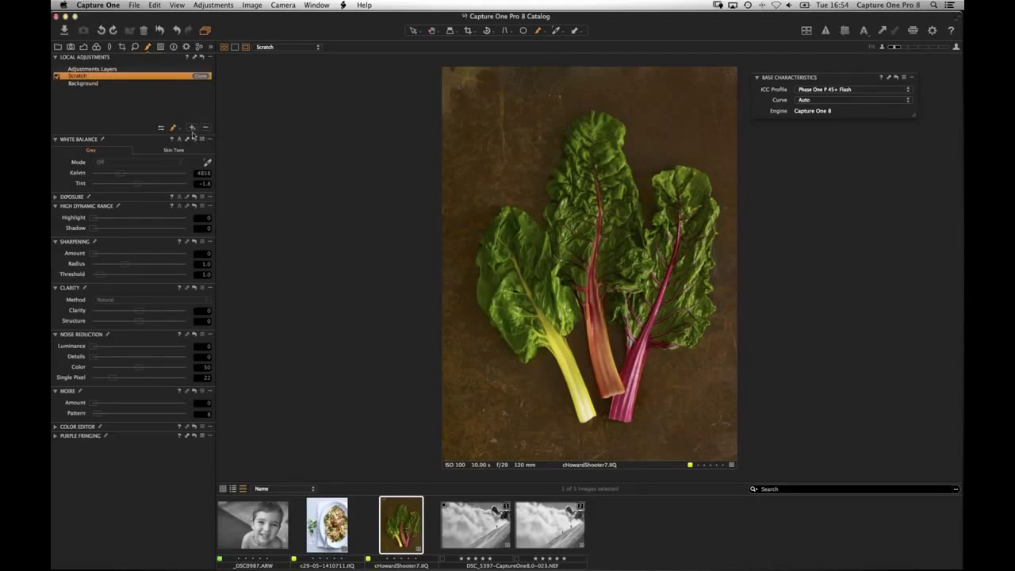
Return to the boy's portrait, select Repair Layer 1 and set its mask to always display
left_click(246, 536)
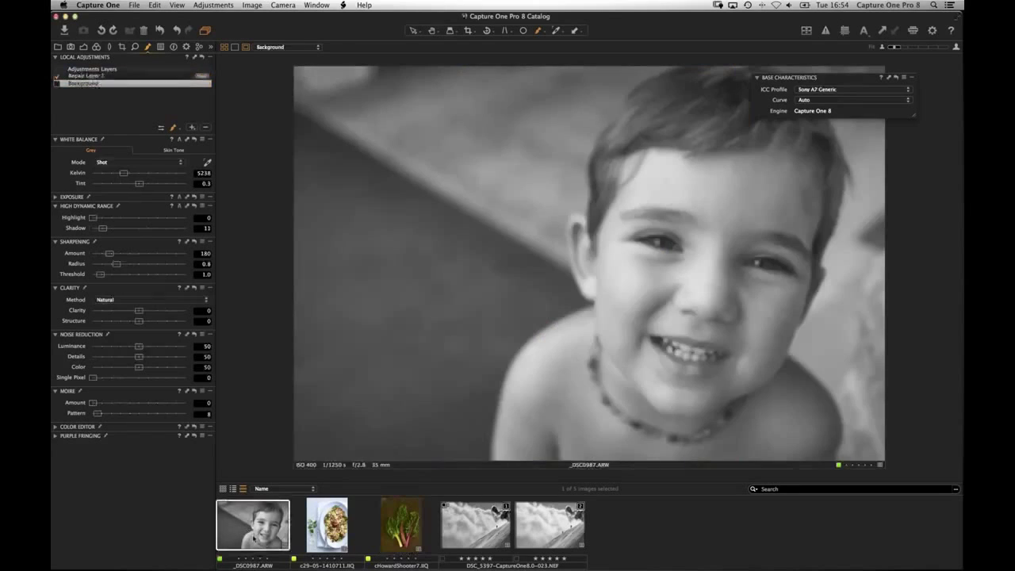
left_click(94, 76)
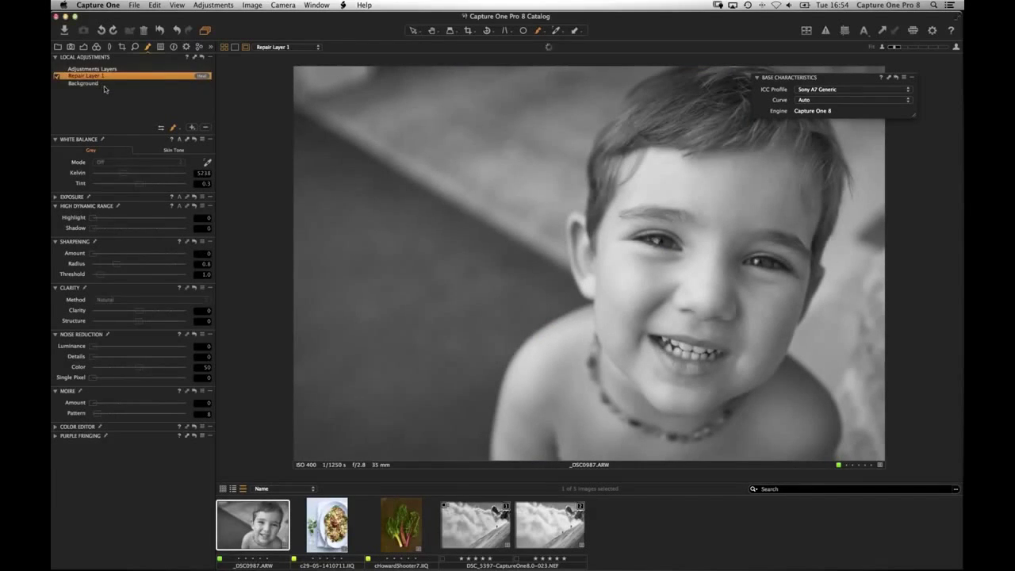
left_click(174, 128)
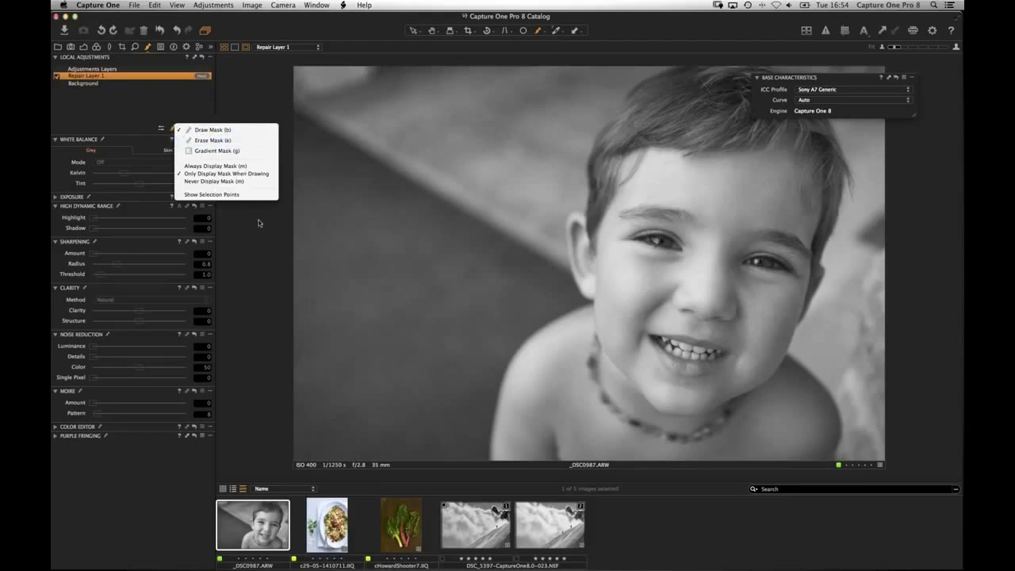
left_click(218, 166)
Move the heal source point on the dark background beside the boy's shoulder, and shift the healed spot away and back
left_click(415, 435)
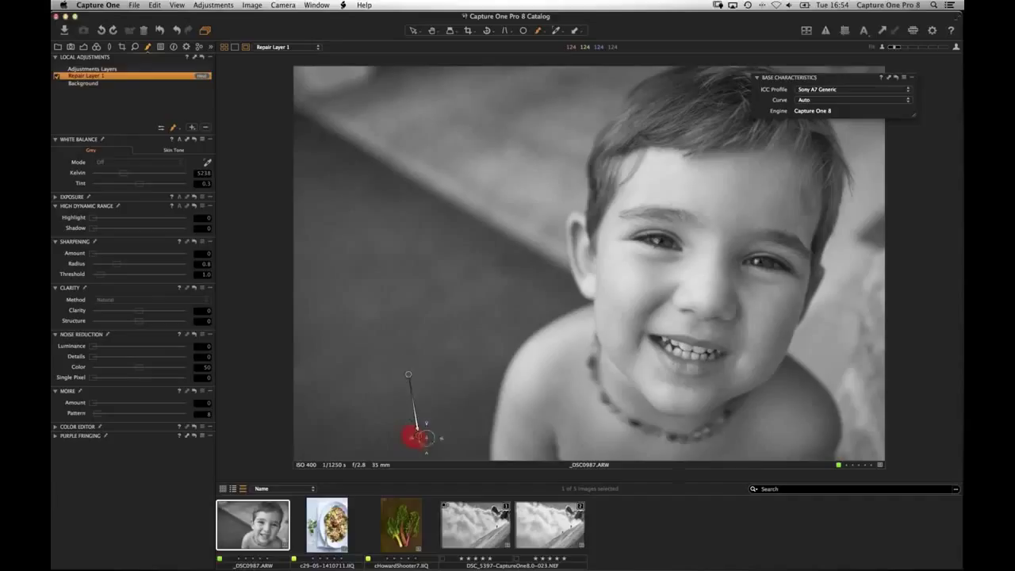
left_click_drag(409, 373, 385, 373)
left_click_drag(418, 435, 442, 396)
mouse_move(441, 396)
left_mouse_down()
mouse_move(411, 445)
mouse_move(414, 437)
left_mouse_up()
Open the Clarity album under Features and float the Clarity tool beneath the detached Base Characteristics tool
left_click(57, 47)
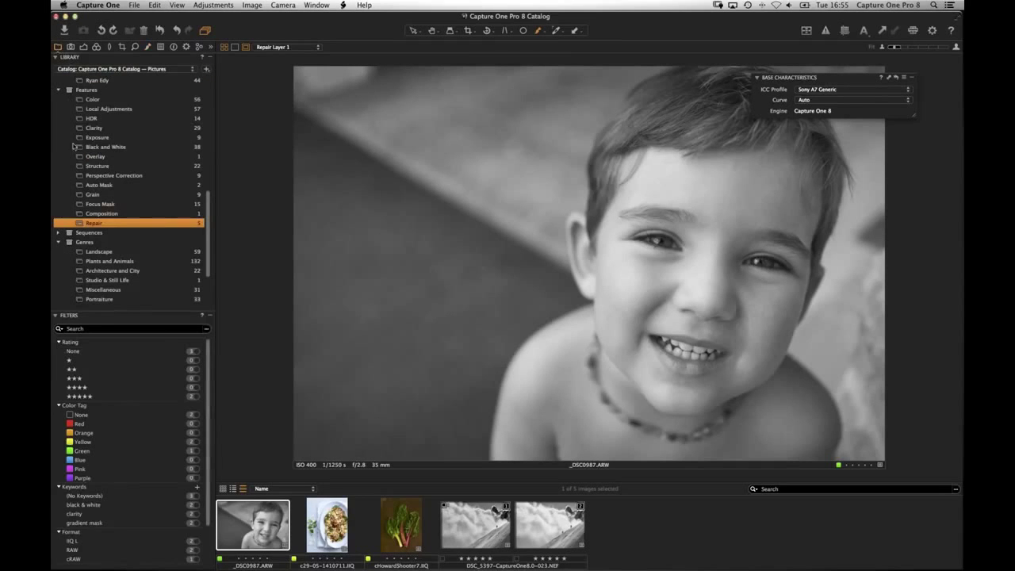
left_click(96, 130)
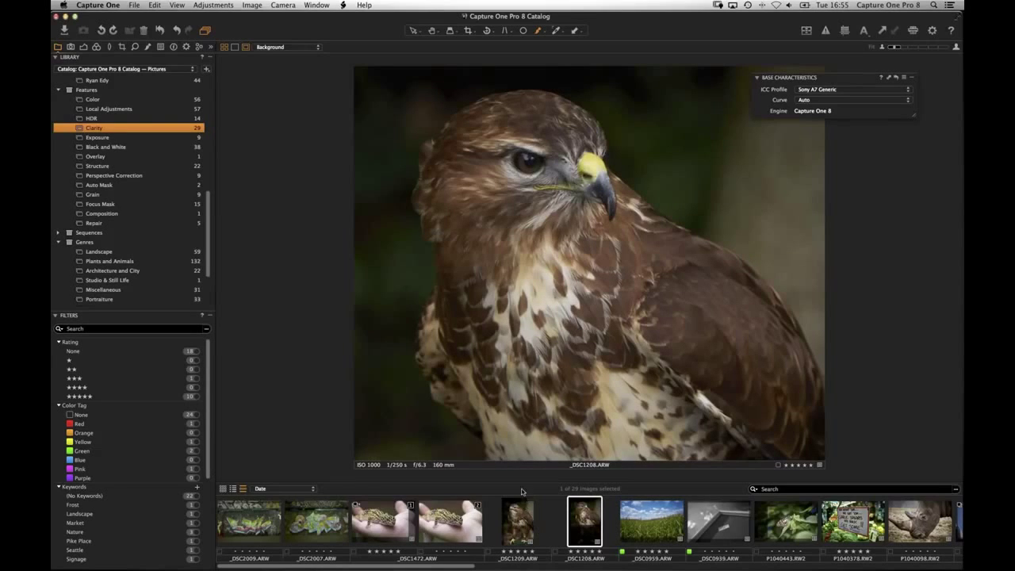
left_click(94, 47)
left_click_drag(108, 350, 811, 127)
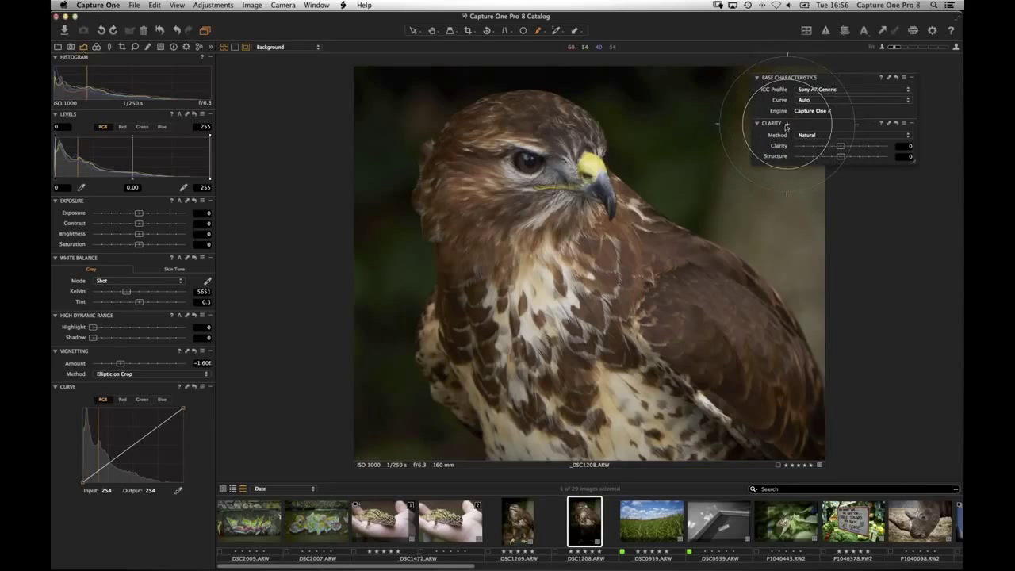
mouse_move(824, 81)
left_mouse_down()
mouse_move(749, 86)
mouse_move(778, 121)
mouse_move(834, 85)
left_mouse_up()
left_click_drag(825, 127, 780, 134)
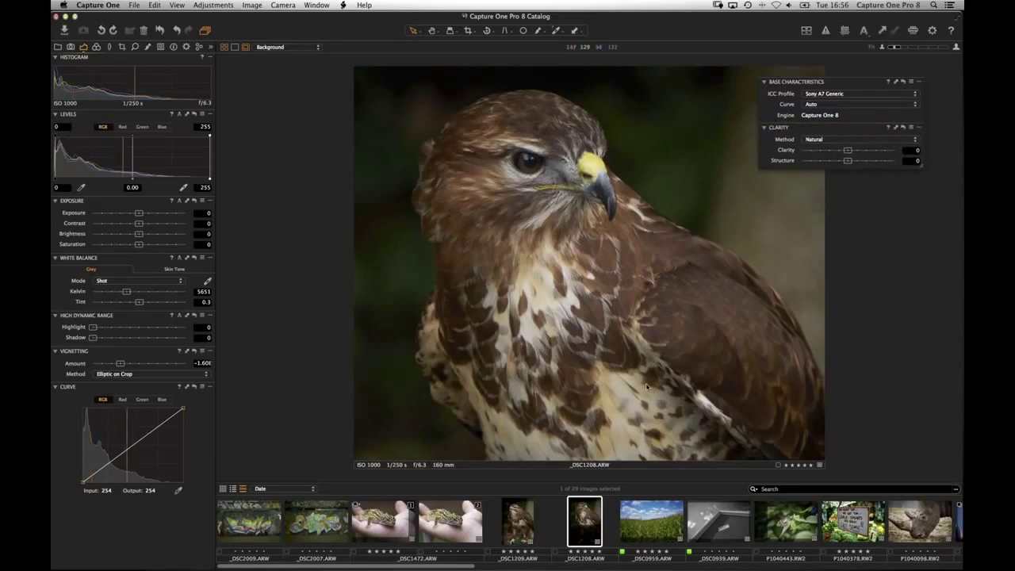
Set the hawk photo's clarity method to Neutral and the clarity amount to 39
left_click(821, 138)
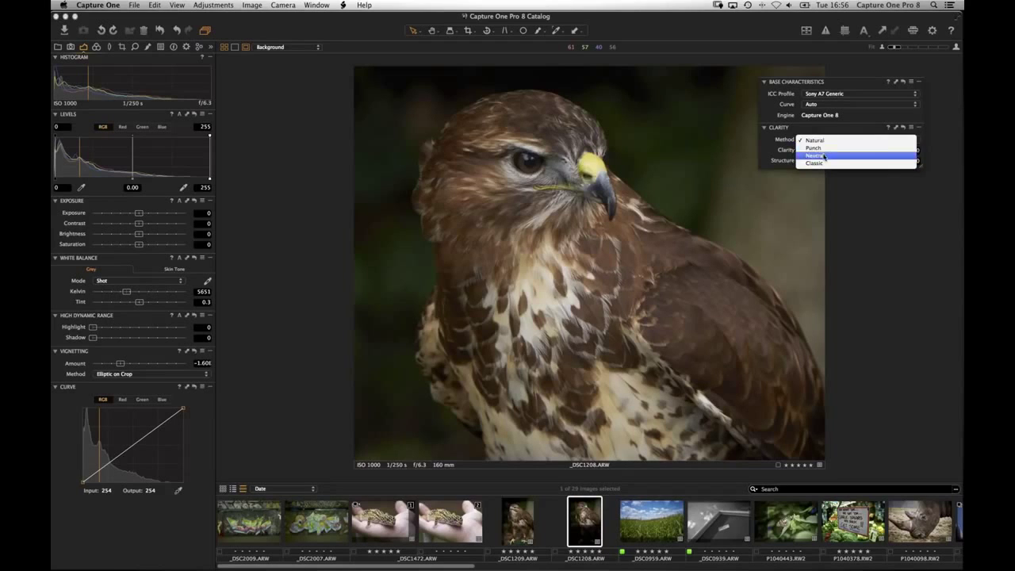
left_click(817, 156)
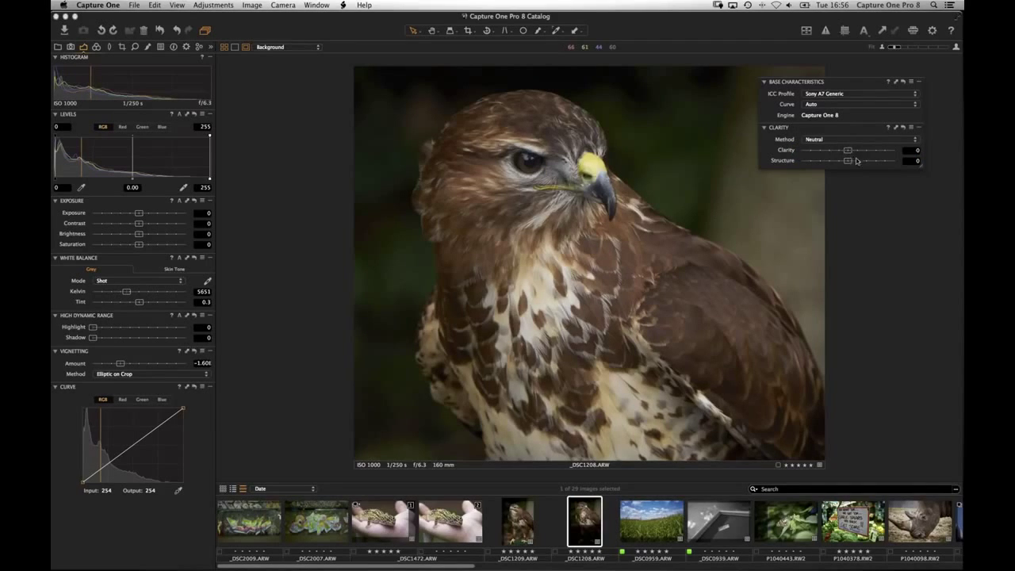
left_click_drag(850, 151, 866, 153)
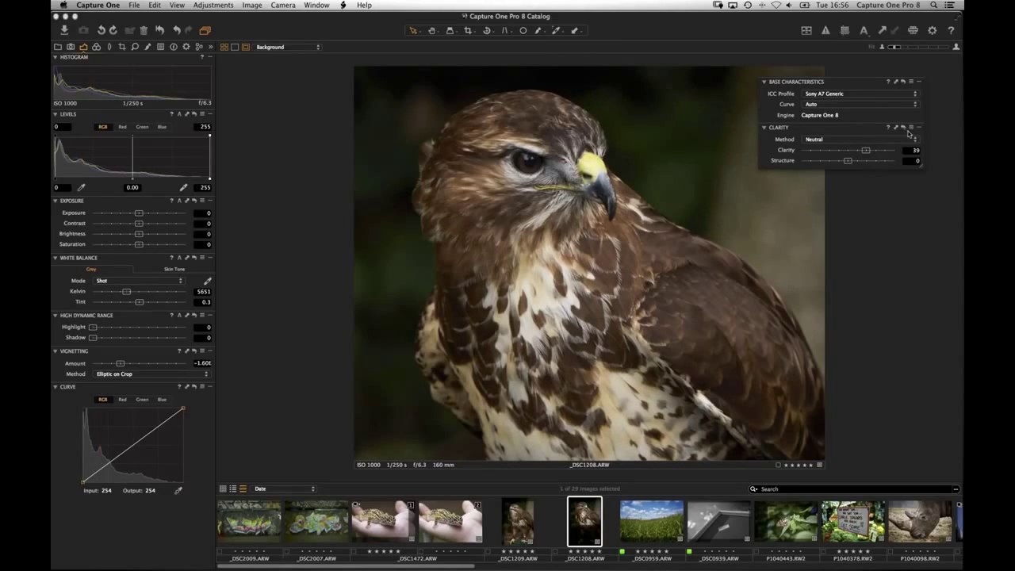
Compare the hawk with and without the clarity adjustment, and reset the Clarity tool
left_click(902, 128)
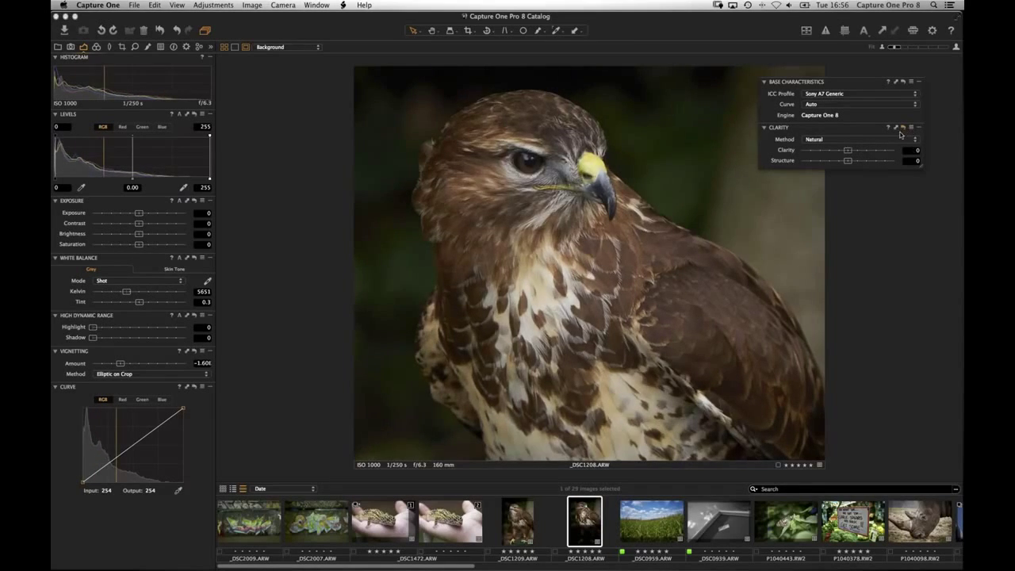
left_click(902, 127)
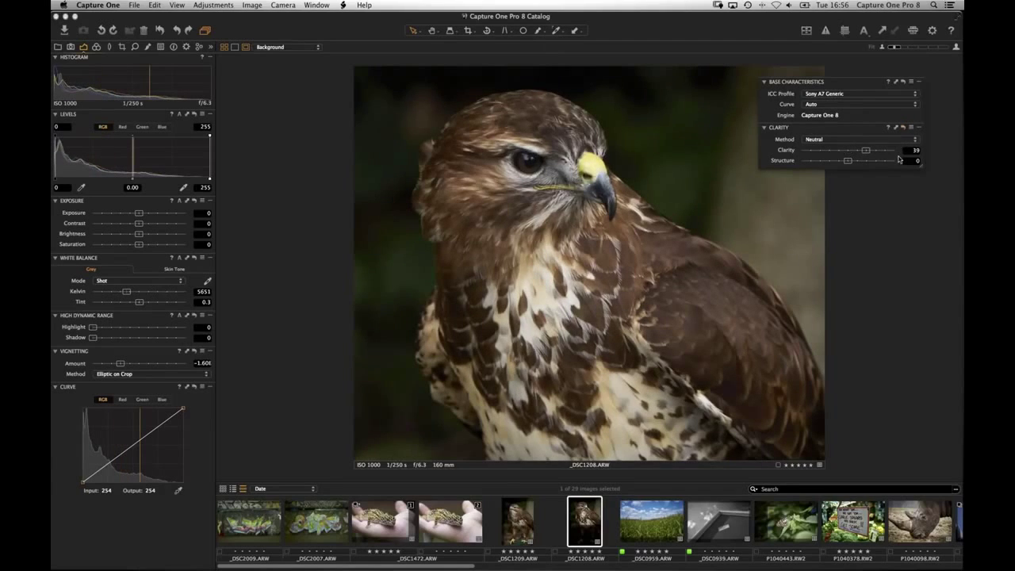
left_click(903, 128)
left_click(903, 127)
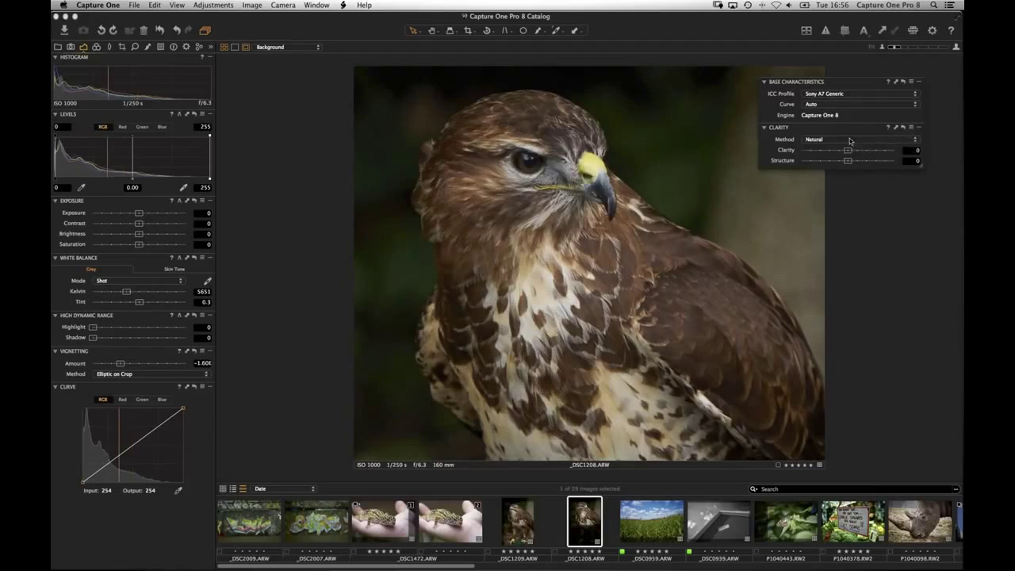
Keep the Natural clarity method for the hawk photo and set the clarity amount to 66
left_click(853, 141)
left_click(852, 141)
left_click_drag(850, 152, 878, 152)
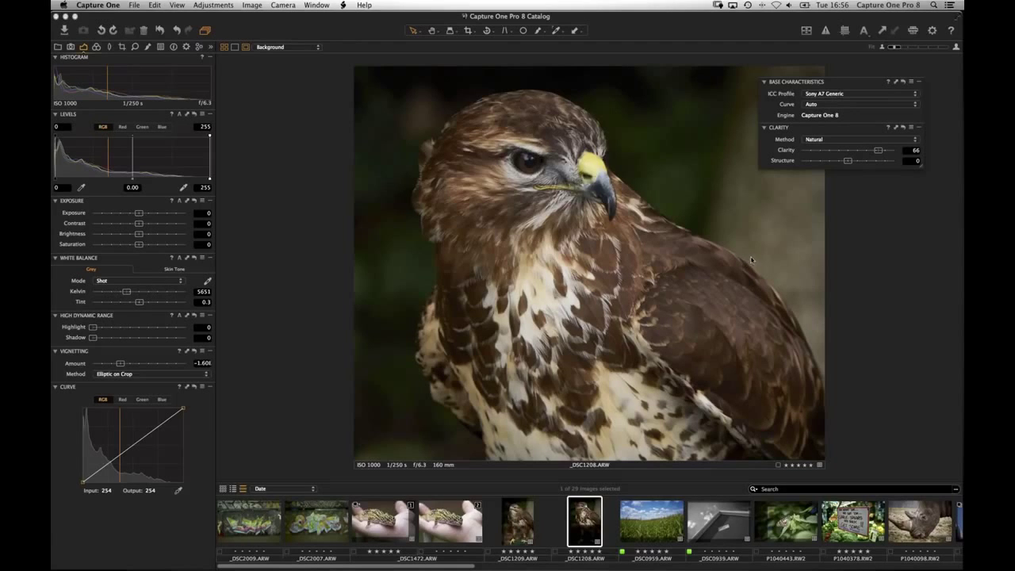
Compare the hawk photo with and without Natural clarity, trying an amount of about 51 before resetting the Clarity tool
left_click_drag(884, 154, 887, 153)
left_click(903, 128)
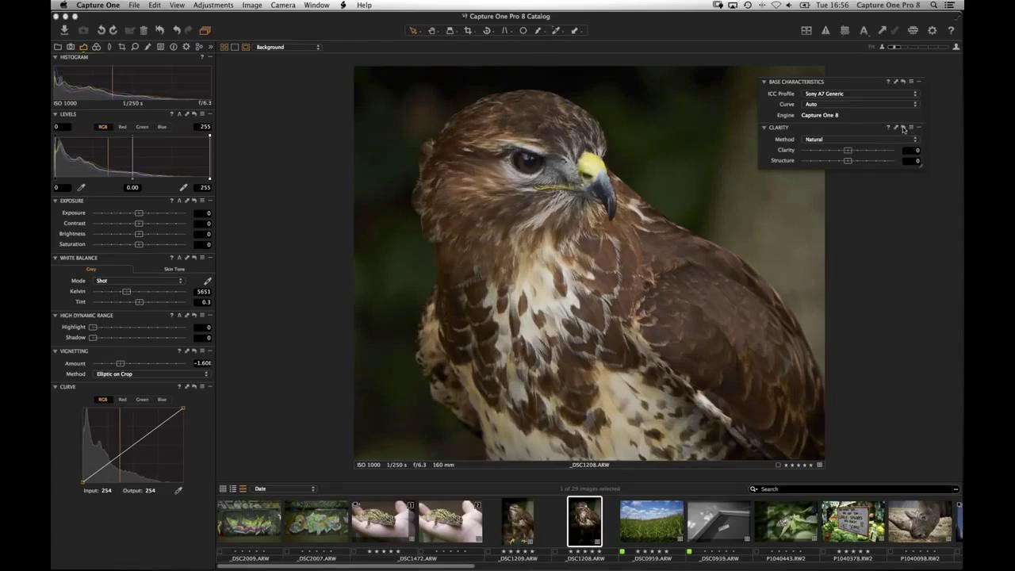
mouse_move(901, 131)
left_mouse_down()
mouse_move(899, 140)
mouse_move(905, 132)
left_mouse_up()
left_click_drag(881, 150, 905, 130)
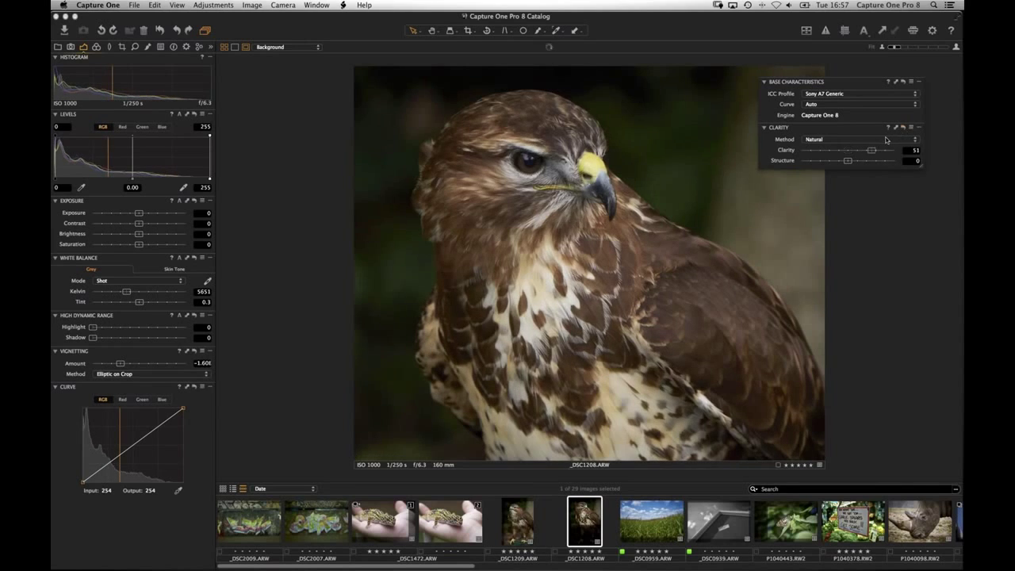
left_click(905, 130)
Try the Punch clarity method on the hawk photo, raising the clarity amount to 100 and reducing it again
left_click(853, 142)
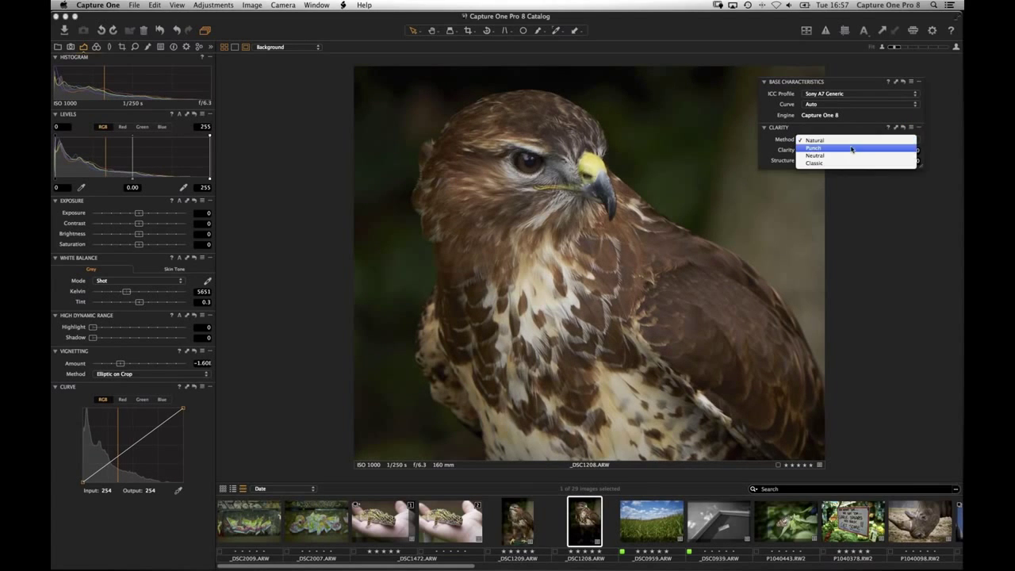
left_click(852, 147)
left_click_drag(870, 150, 896, 151)
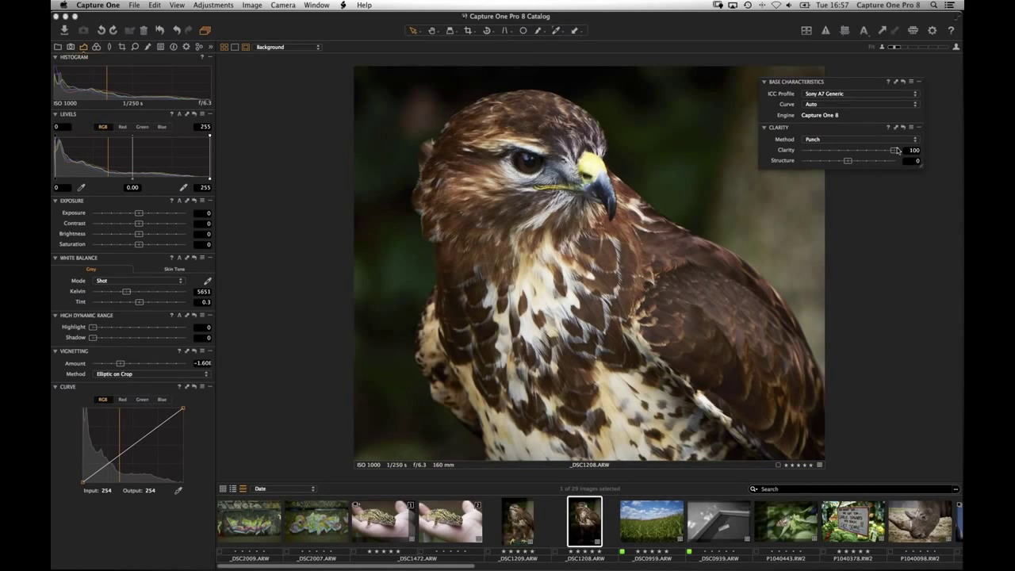
left_click_drag(900, 152, 862, 151)
Select the graffiti photo _DSC2007.ARW and set its clarity amount to 66 with the Natural method
left_click(342, 530)
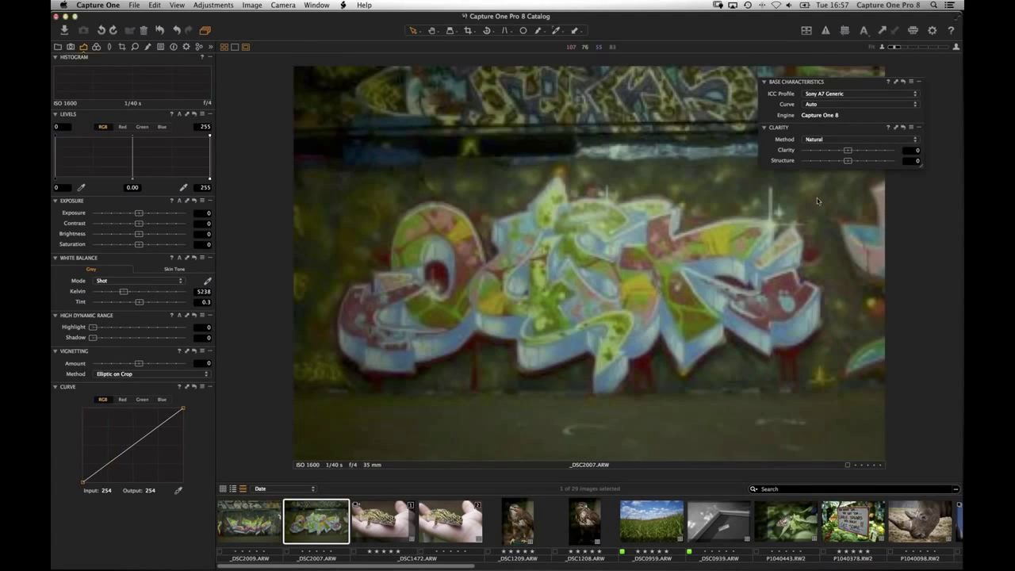
left_click_drag(875, 152, 880, 152)
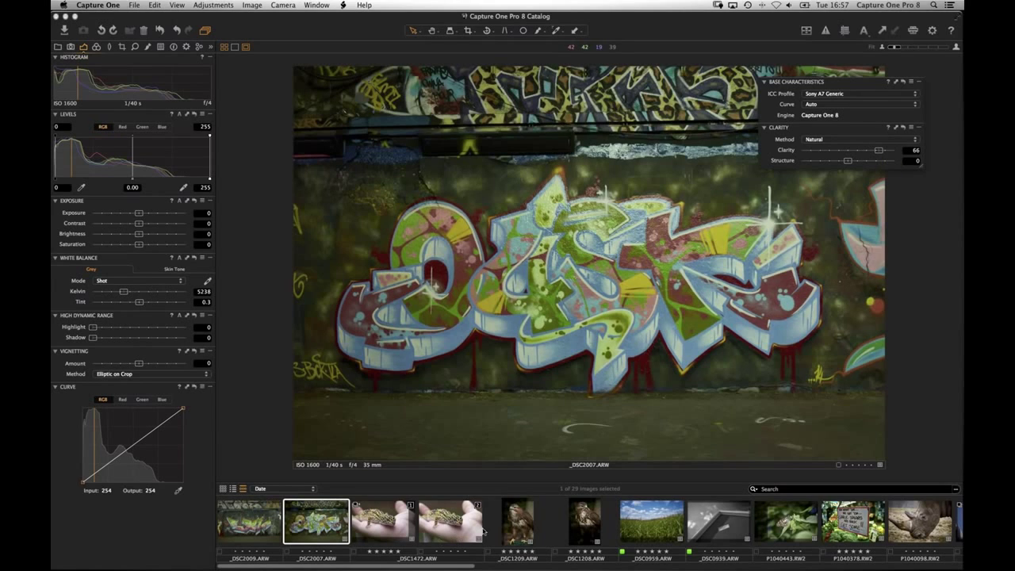
Return to the hawk photo _DSC1208.ARW, reset its clarity, and set the Natural method with an amount of 41
left_click(580, 520)
left_click(902, 130)
left_click(863, 140)
left_click(859, 145)
left_click_drag(848, 150, 868, 152)
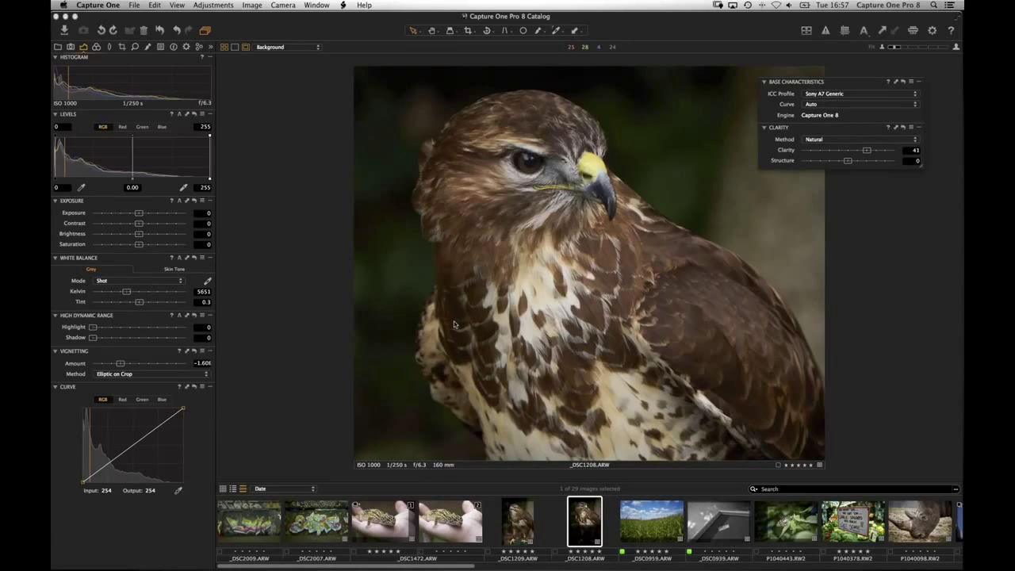
Open the Repair album under Features and expand the Black & White settings for the boy's portrait
left_click(58, 47)
left_click(93, 223)
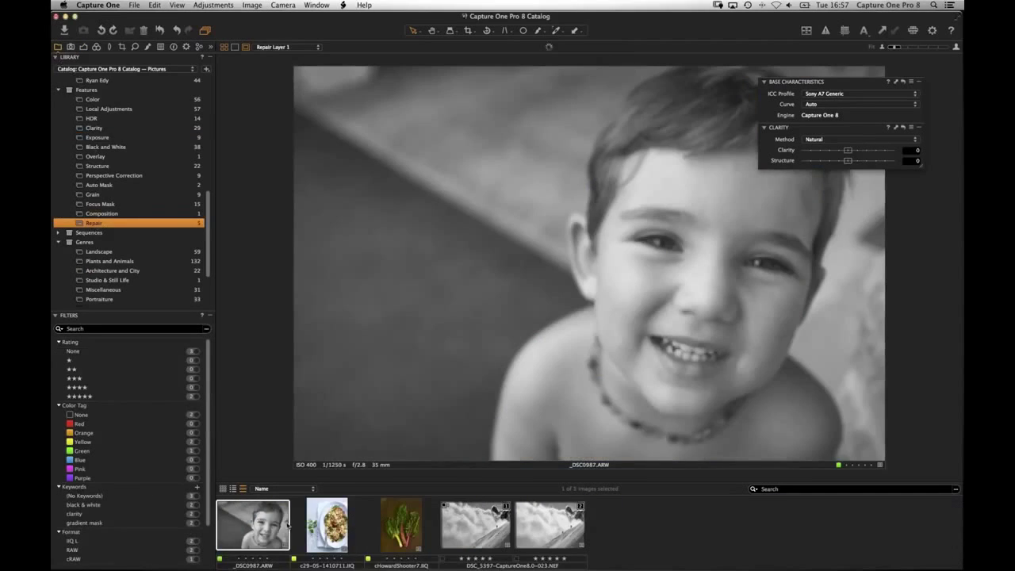
left_click(96, 47)
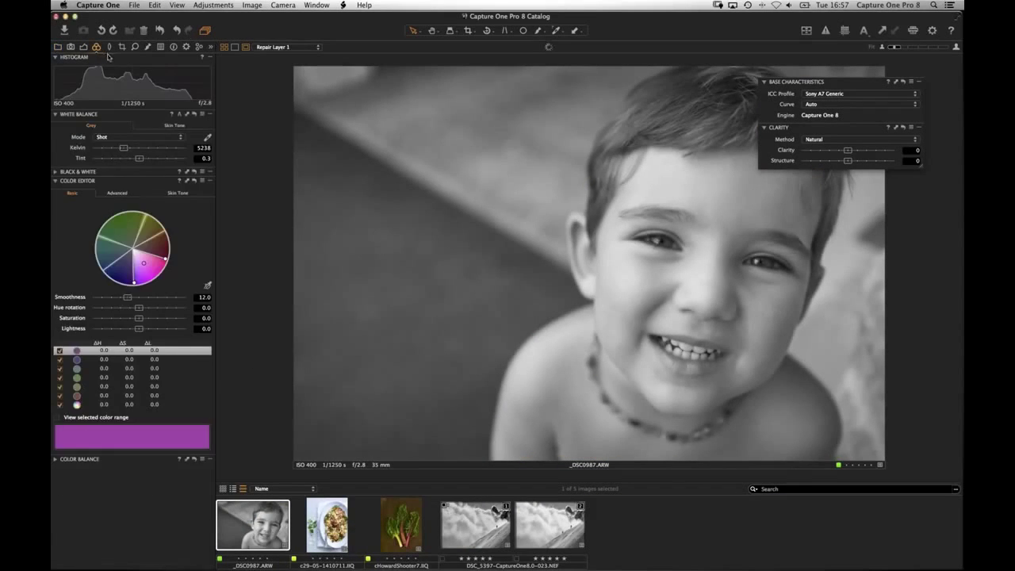
left_click(57, 171)
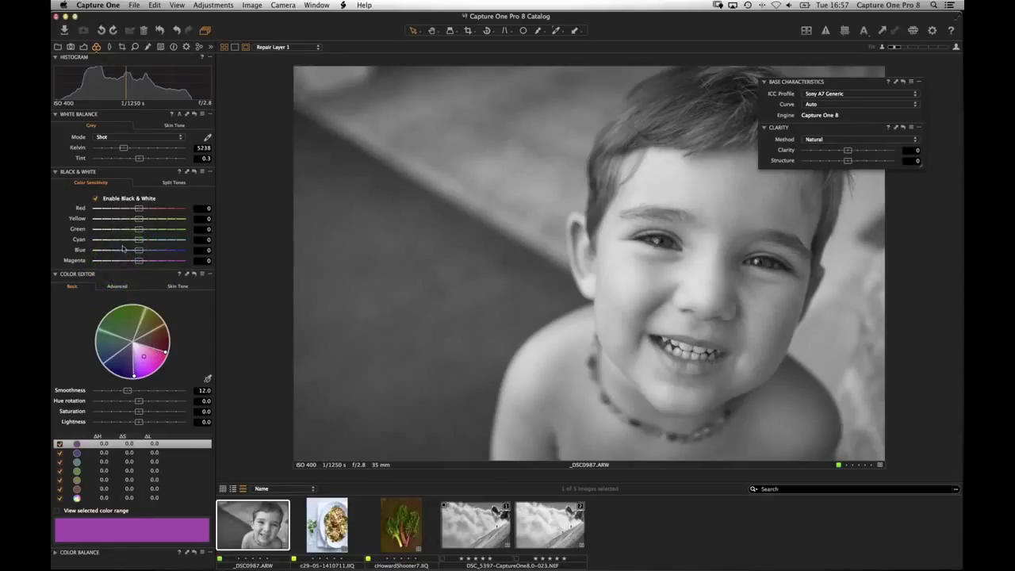
Zoom in on the boy's eyes at 50% and float the Film Grain tool over the portrait
left_click(136, 48)
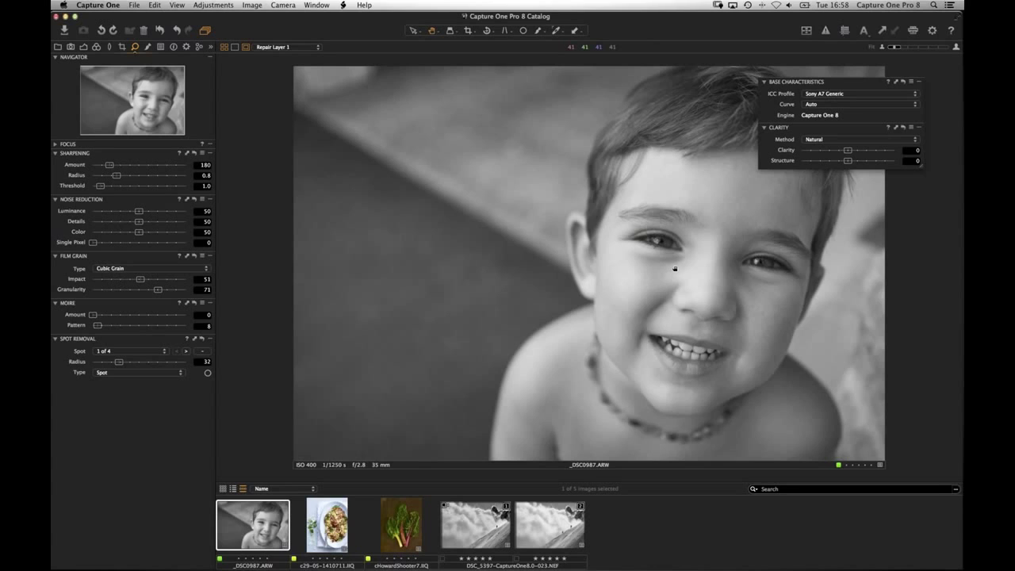
left_click(674, 269)
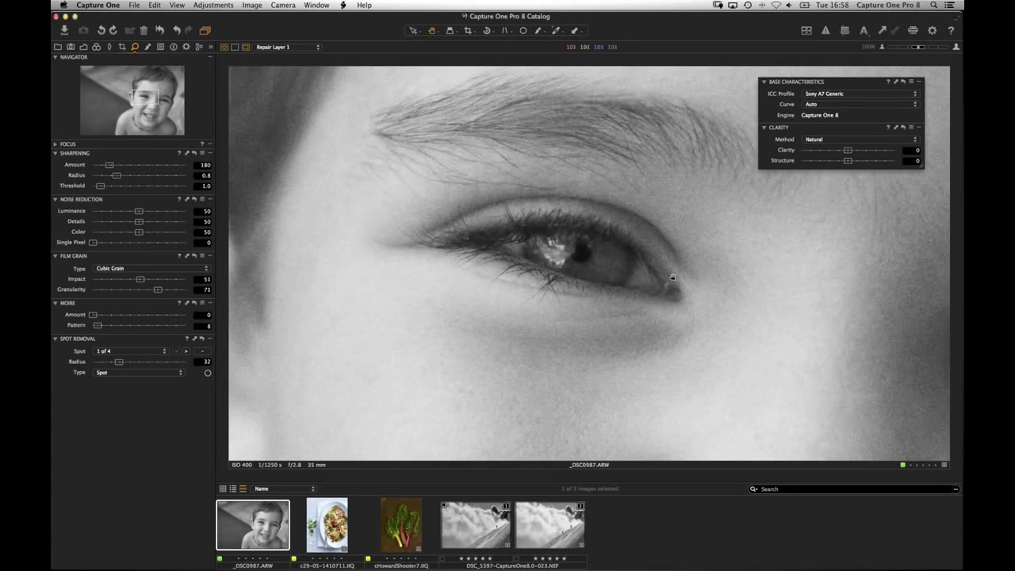
left_click(673, 276, "alt")
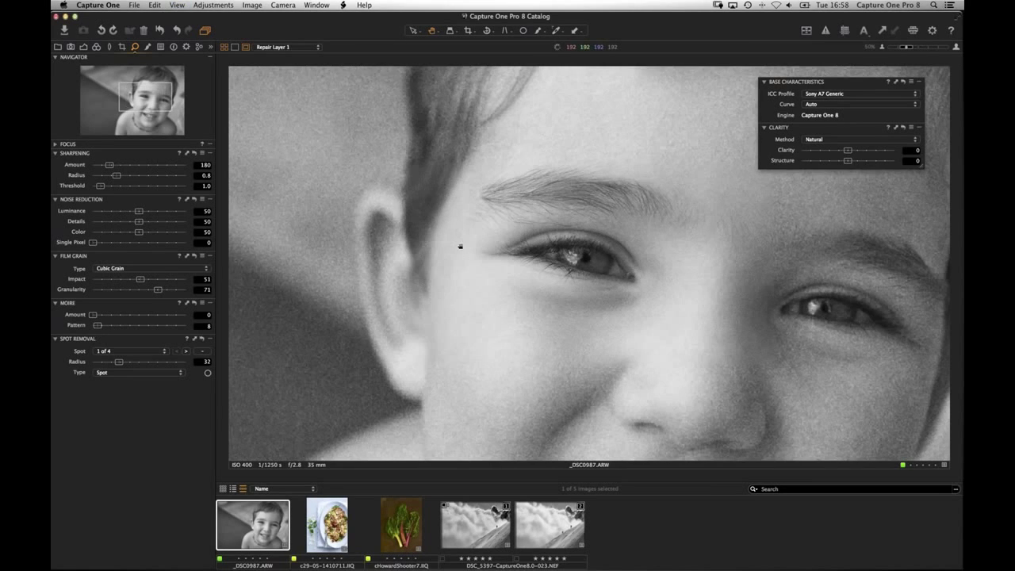
left_click_drag(500, 313, 537, 263)
left_click_drag(131, 255, 473, 241)
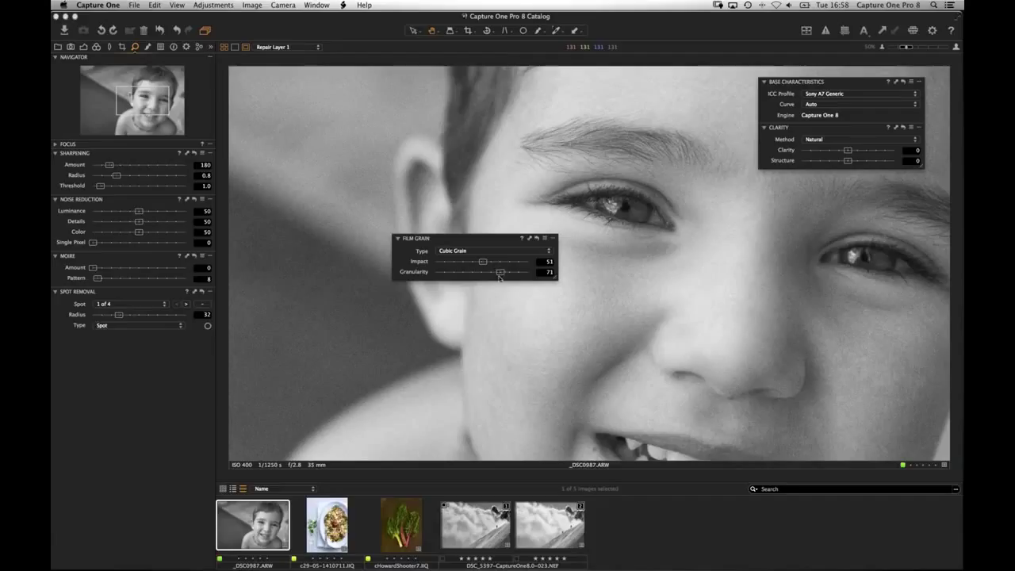
Review the film grain types, keep Cubic Grain, and set the impact to 52 and the granularity to 64
left_click(472, 252)
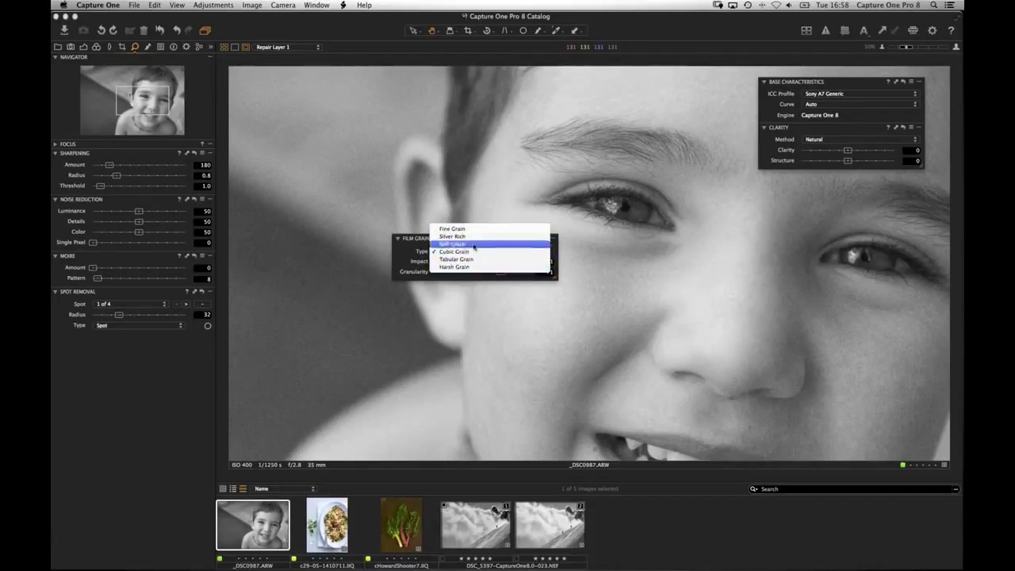
left_click(431, 211)
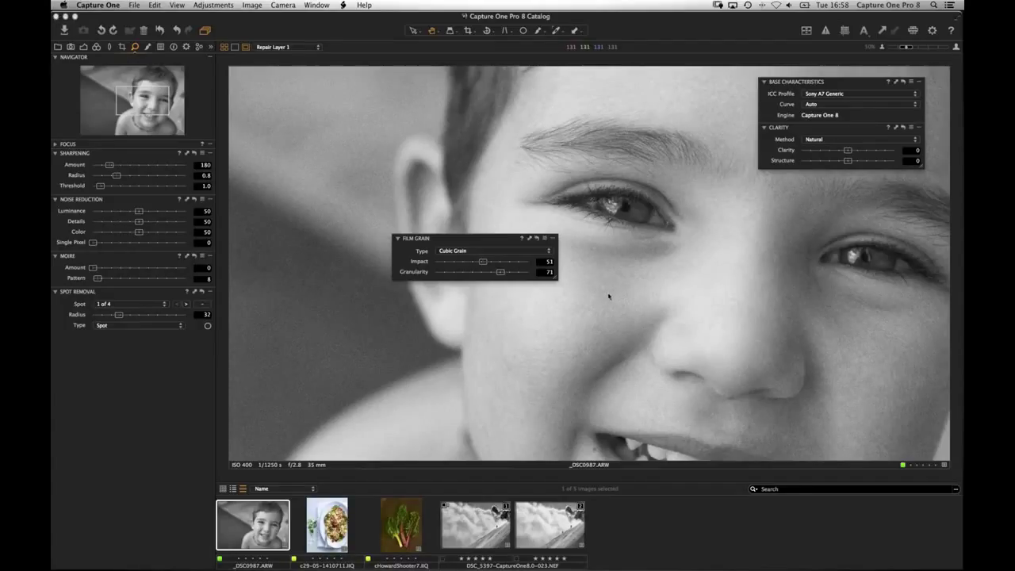
left_click(445, 252)
left_click(447, 254)
left_click_drag(482, 262, 437, 262)
left_click_drag(437, 262, 561, 266)
left_click_drag(500, 274, 511, 274)
left_click_drag(510, 273, 493, 272)
left_click_drag(501, 263, 482, 262)
Switch to Safari and open the Buy Capture One Pro 8 page from the Phase One store
left_click(436, 540)
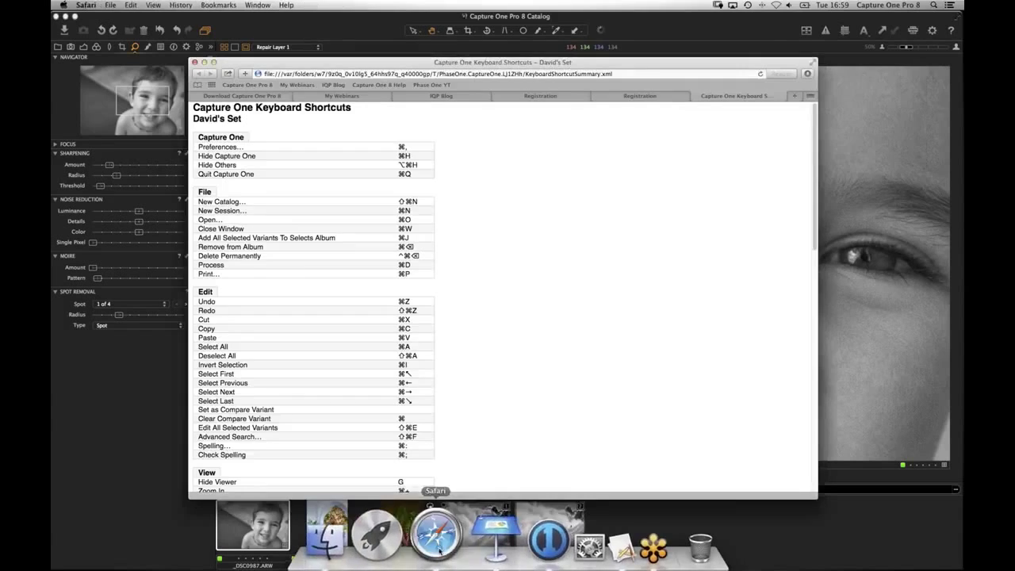
left_click(242, 96)
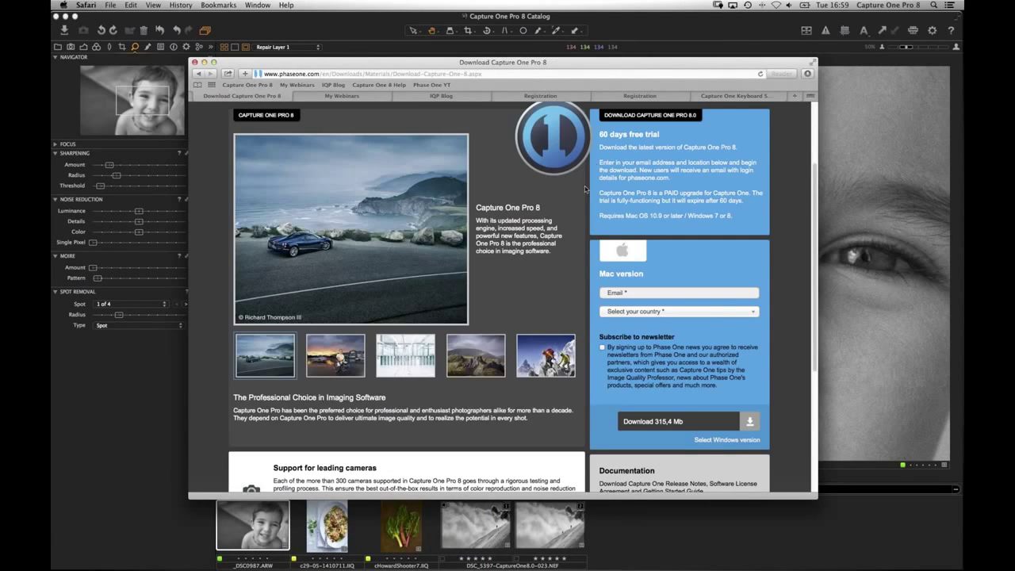
scroll(602, 173, "up", 3)
mouse_move(653, 167)
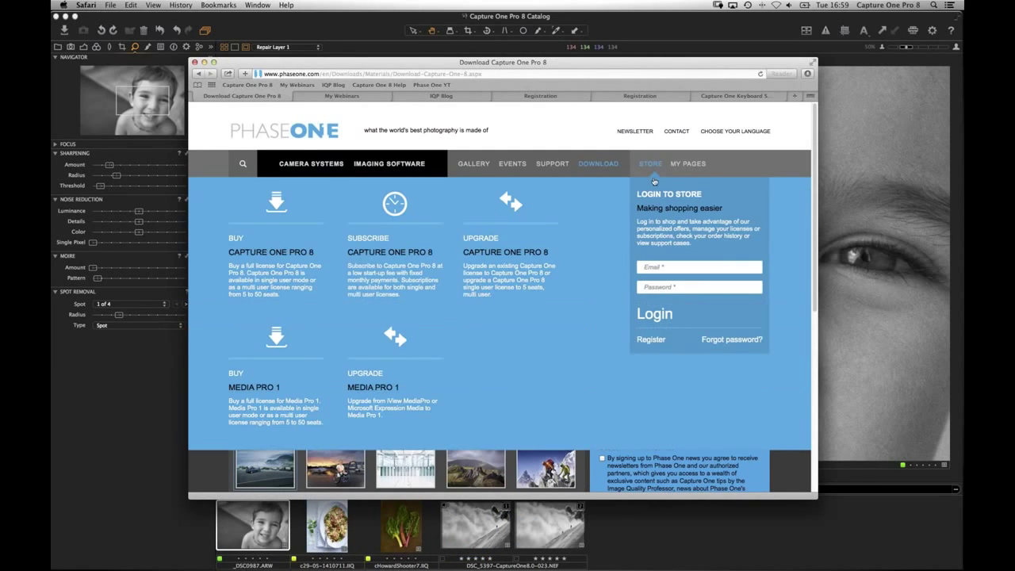
left_click(276, 206)
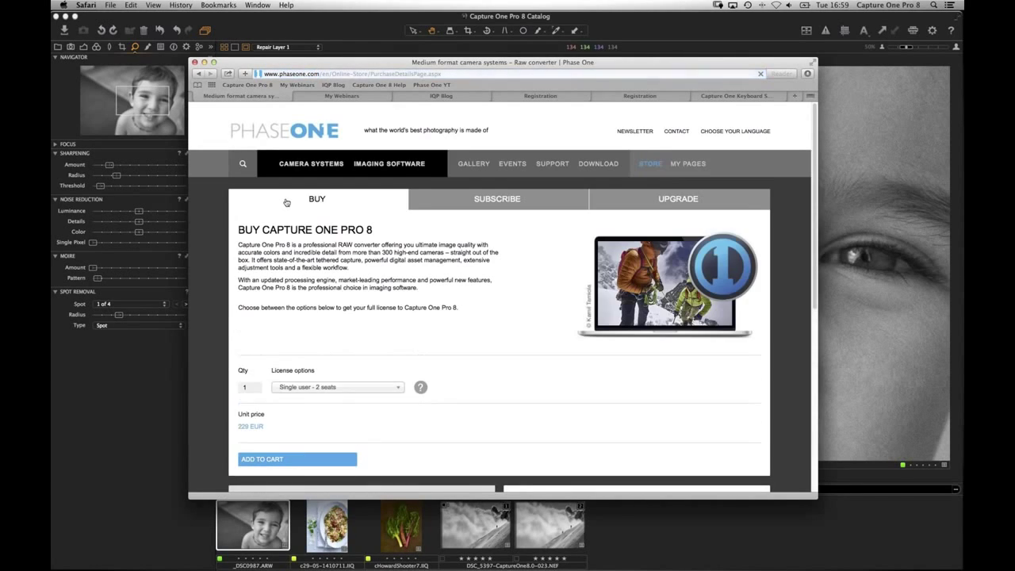
scroll(297, 346, "down", 1)
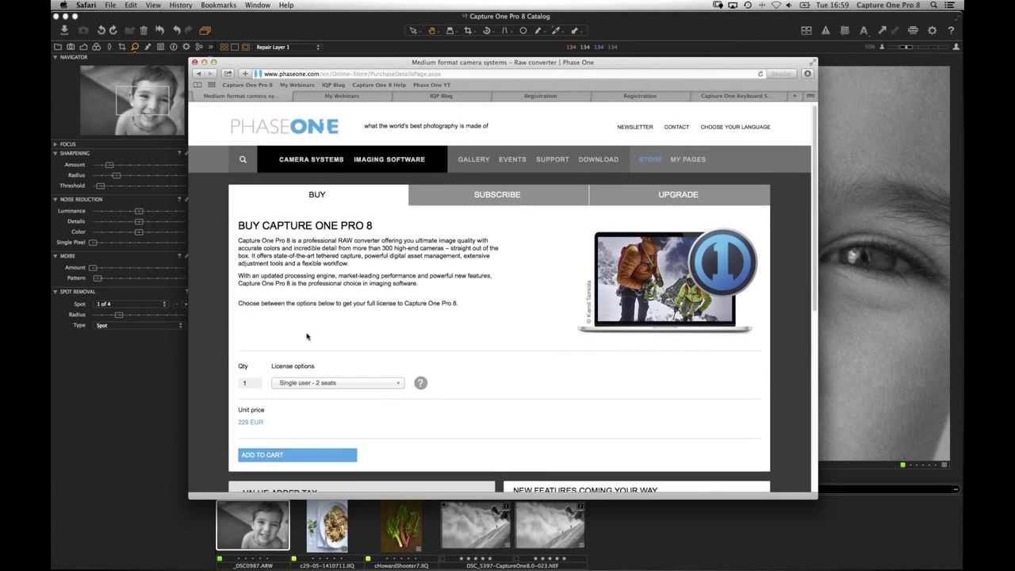
Look at the store's subscription and upgrade offers, and return to the purchase offer to view its license options
left_click(500, 196)
left_click(651, 207)
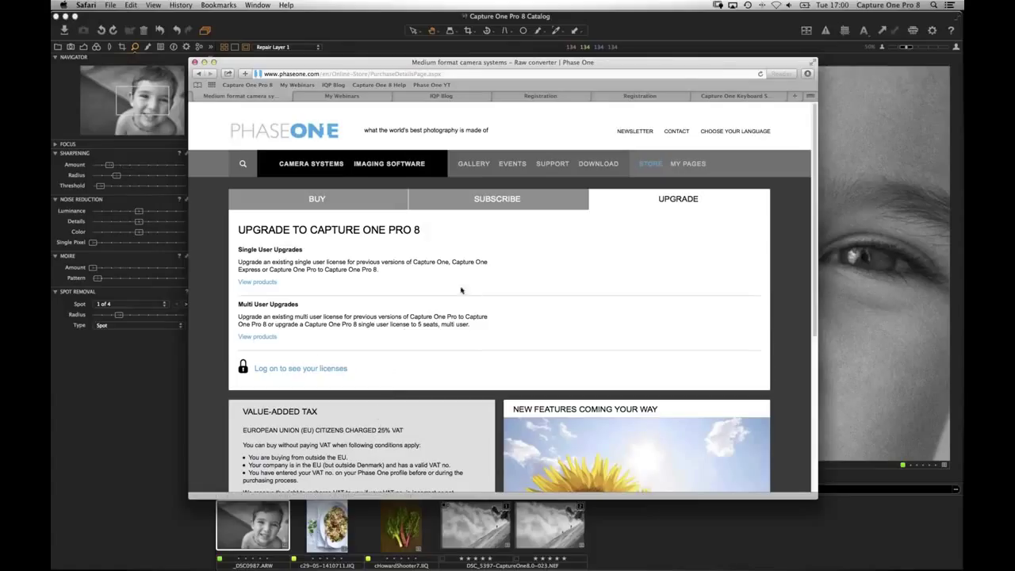
left_click(333, 202)
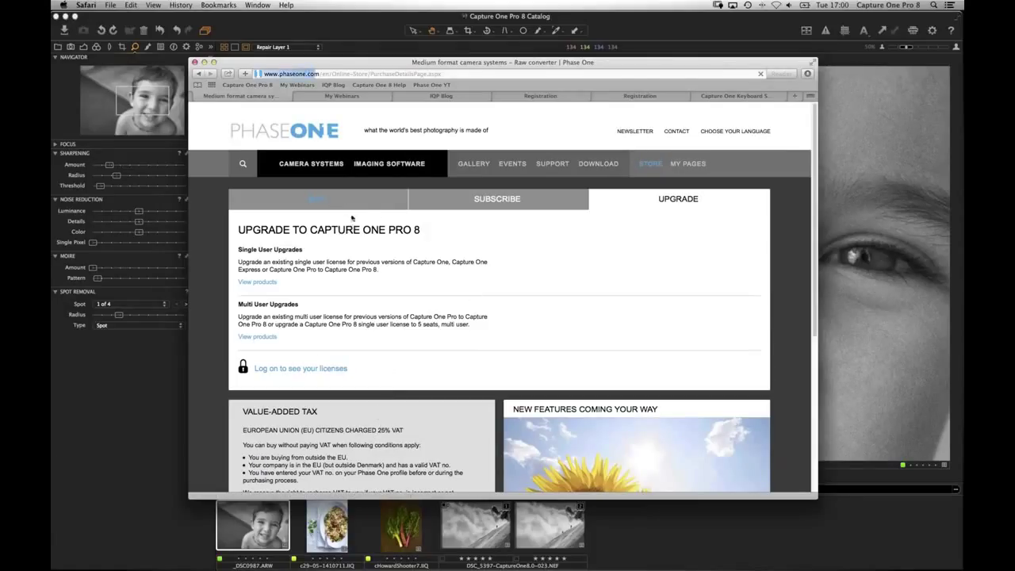
left_click(332, 388)
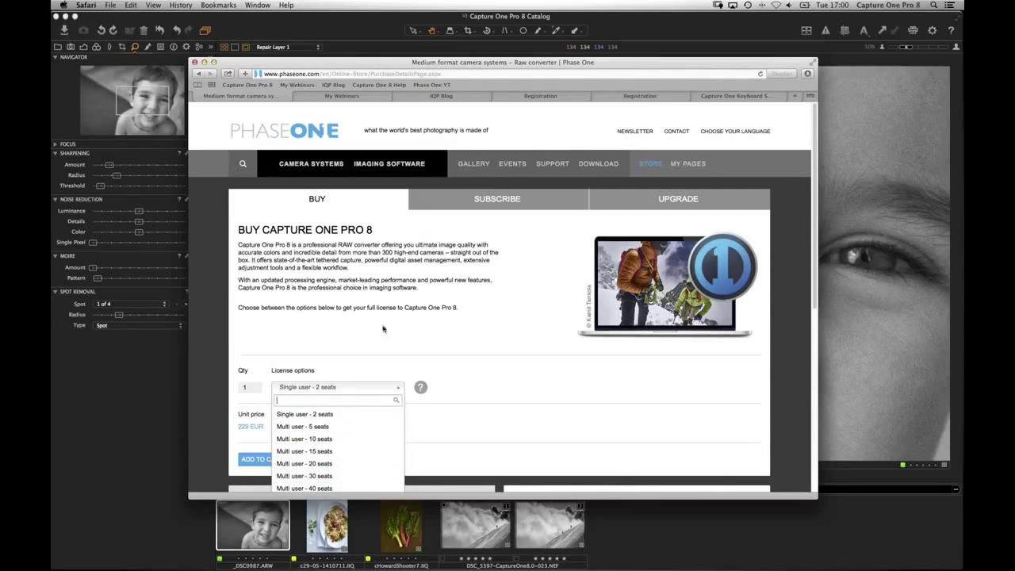
Open the Capture One Pro 8 subscription offer and examine its subscription options and monthly price
left_click(499, 202)
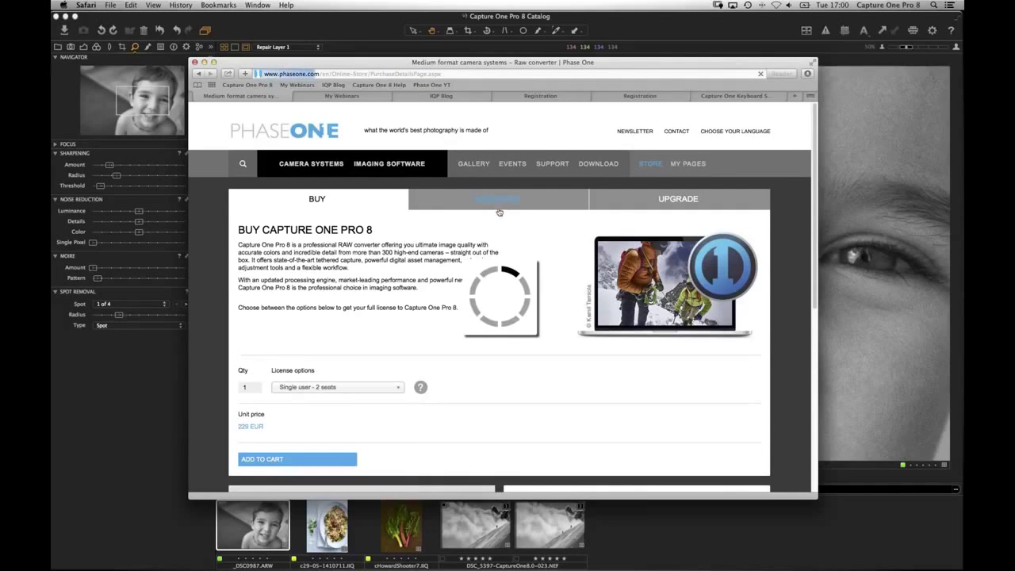
left_click(346, 389)
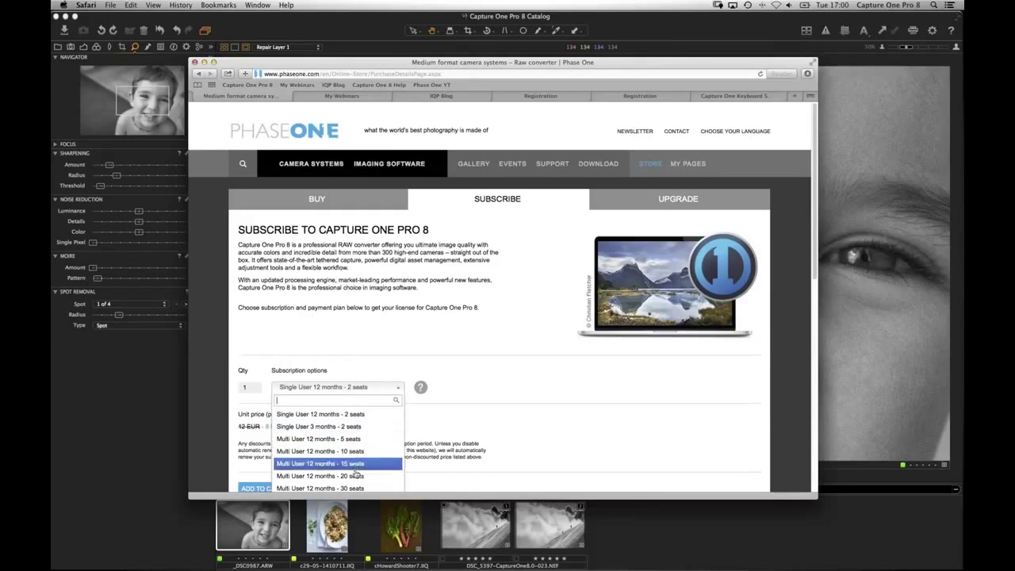
left_click(417, 335)
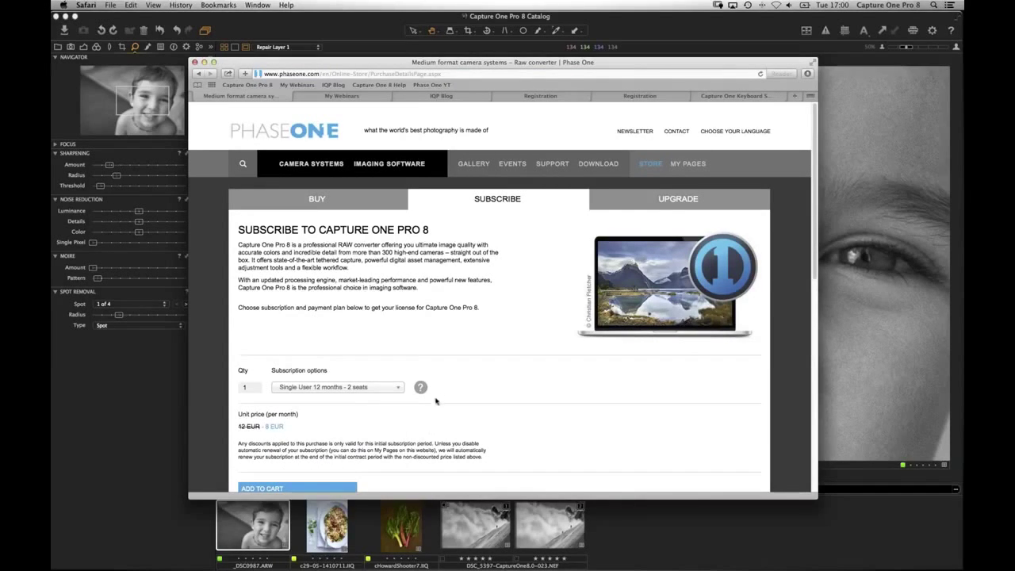
left_click(263, 434)
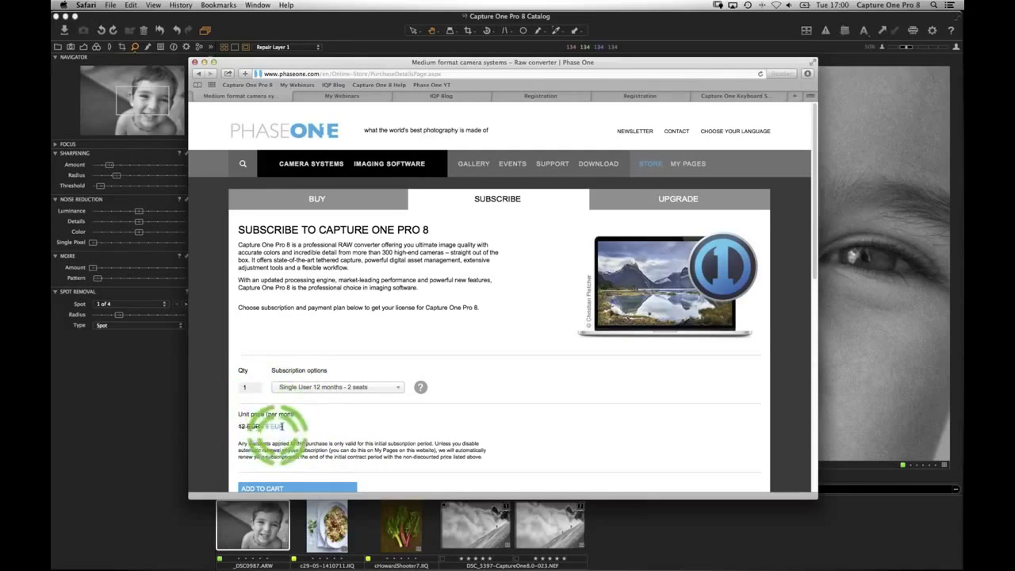
Switch back to Capture One, fit the portrait to the viewer, and select all photos in the Repair album
left_click(602, 521)
key("Right")
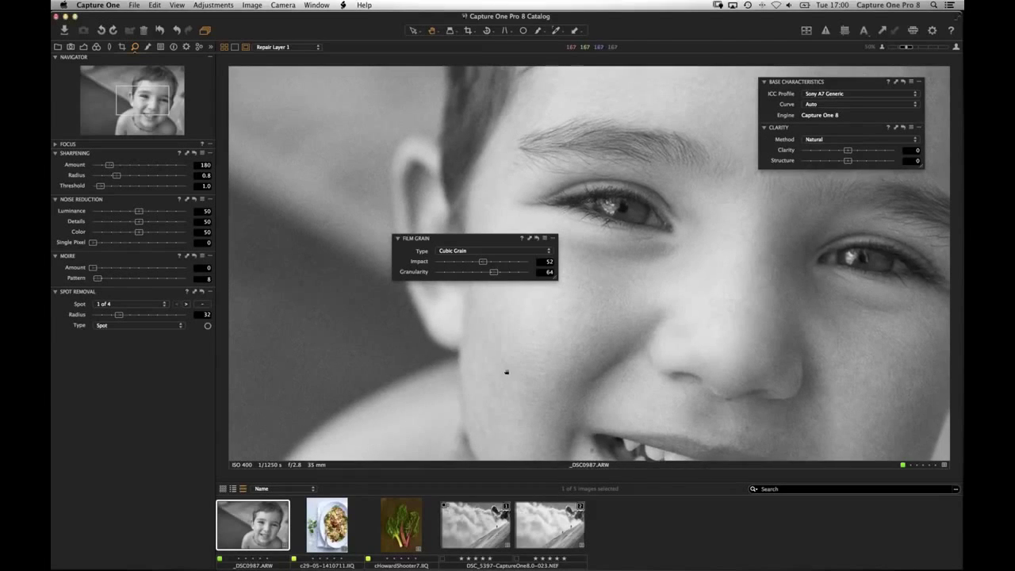
key("super+0")
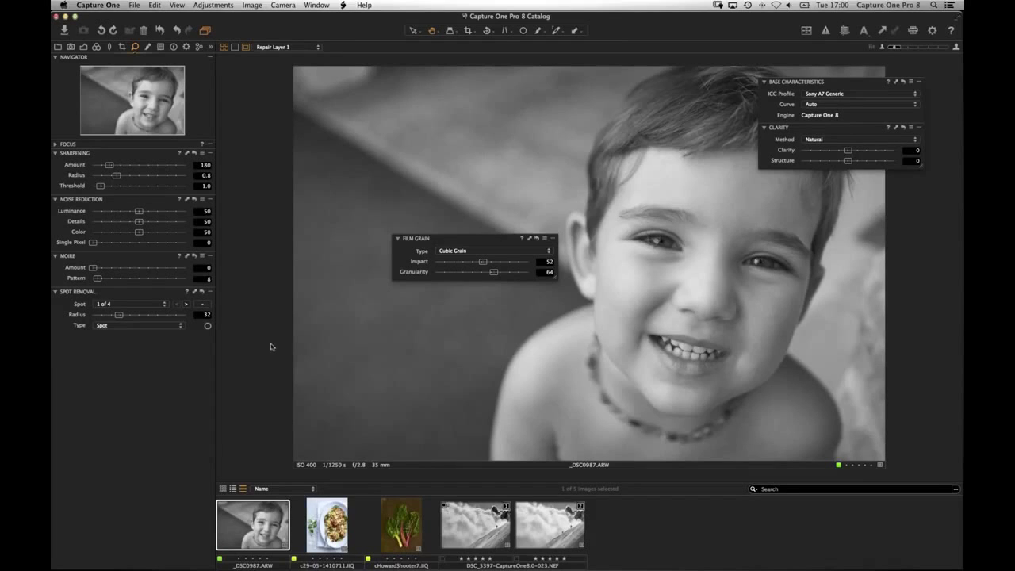
left_click(559, 525, "shift")
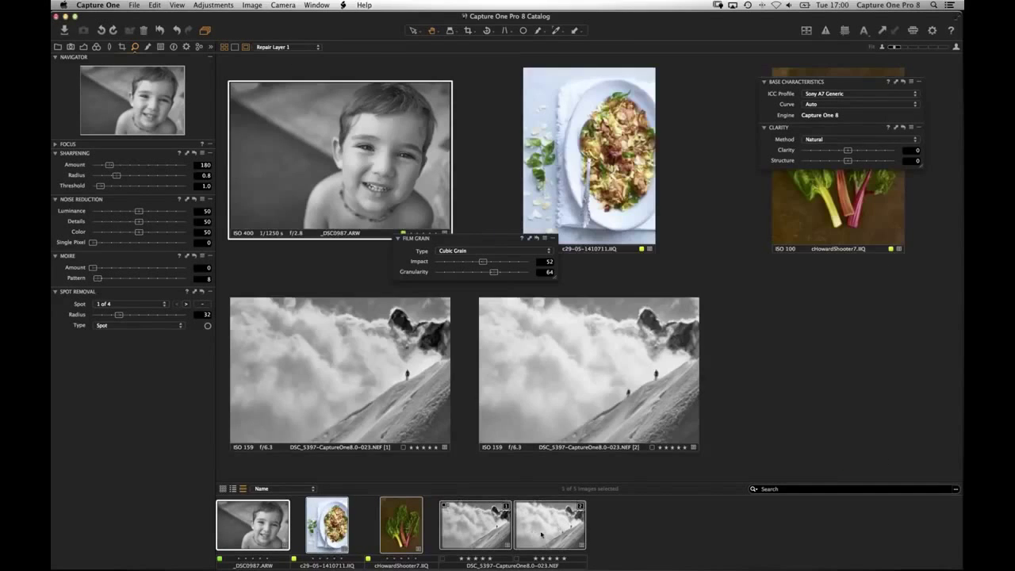
Remove the floating Film Grain, Base Characteristics and Clarity tools from the viewer
left_click(546, 238)
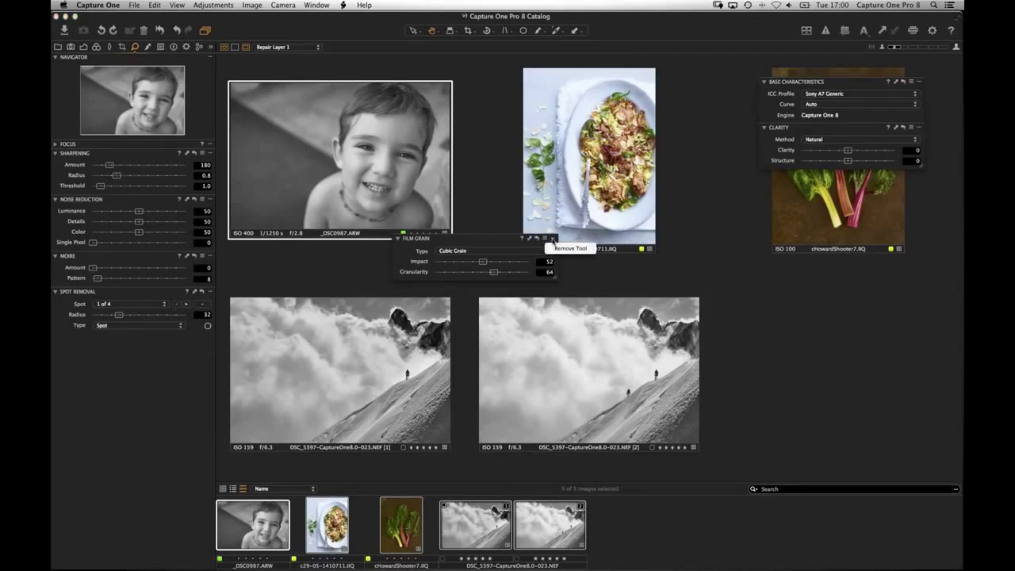
left_click(555, 251)
left_click(912, 82)
left_click(904, 92)
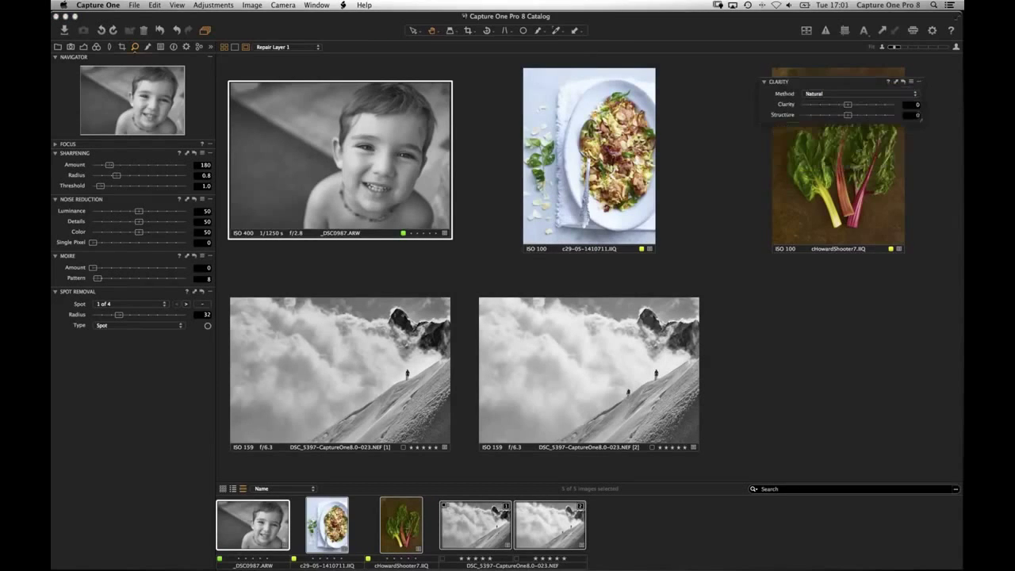
left_click(914, 82)
left_click(898, 92)
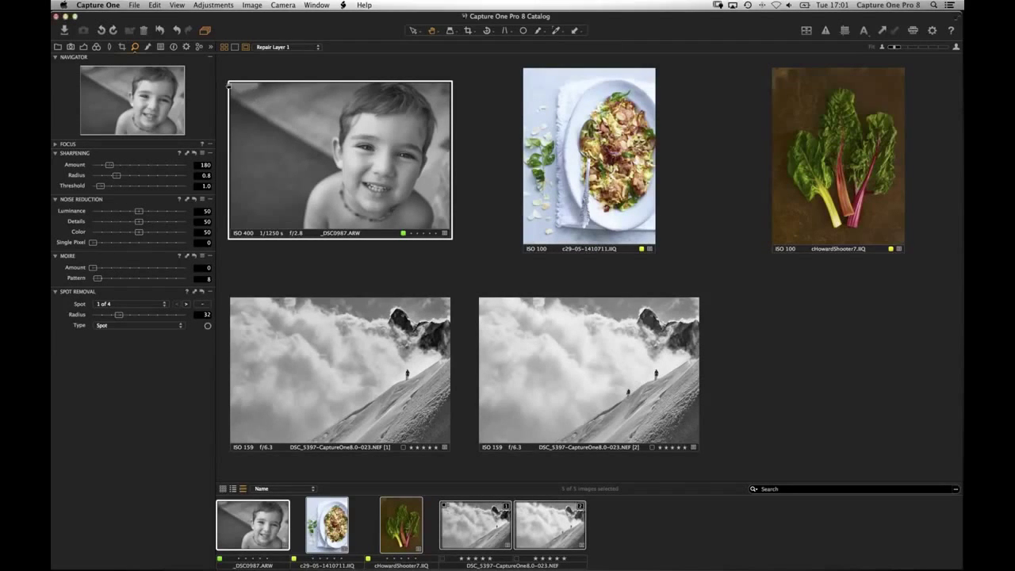
Open the output tools, expand the Process Recipe settings and disable the TIFF 8 Bit Full Size (Adobe RGB) recipe
left_click(186, 48)
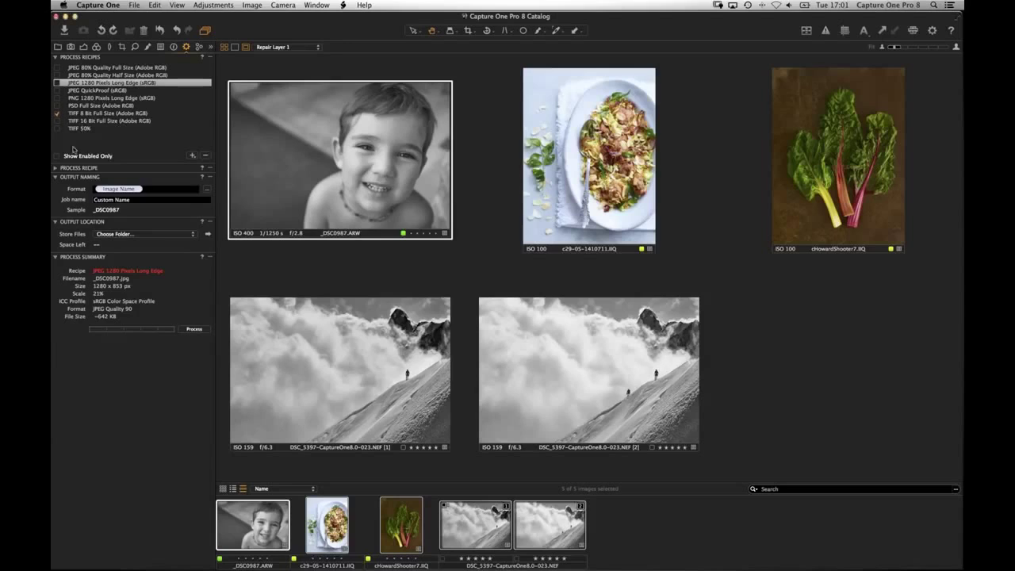
left_click(58, 168)
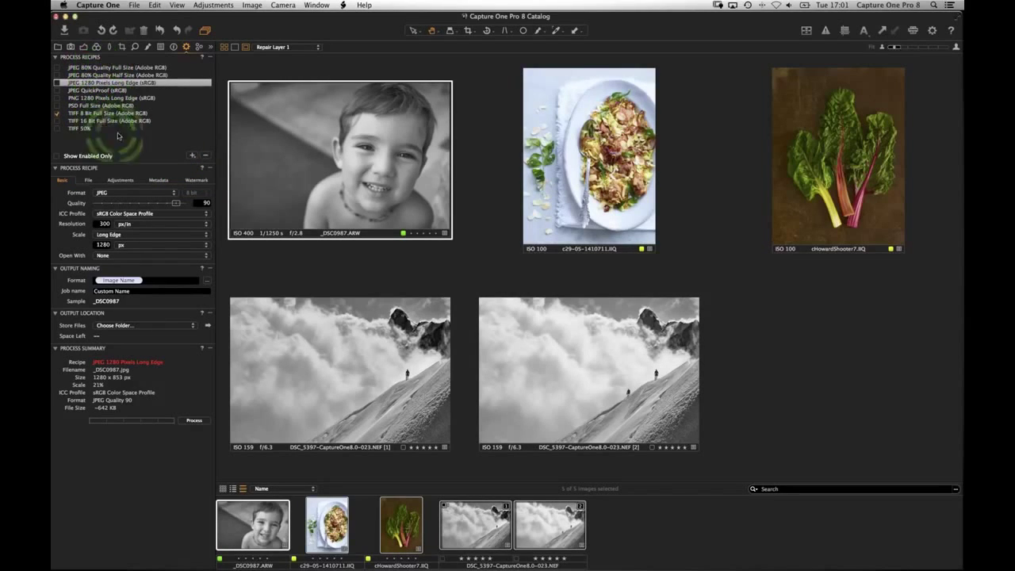
left_click(58, 112)
double_click(93, 84)
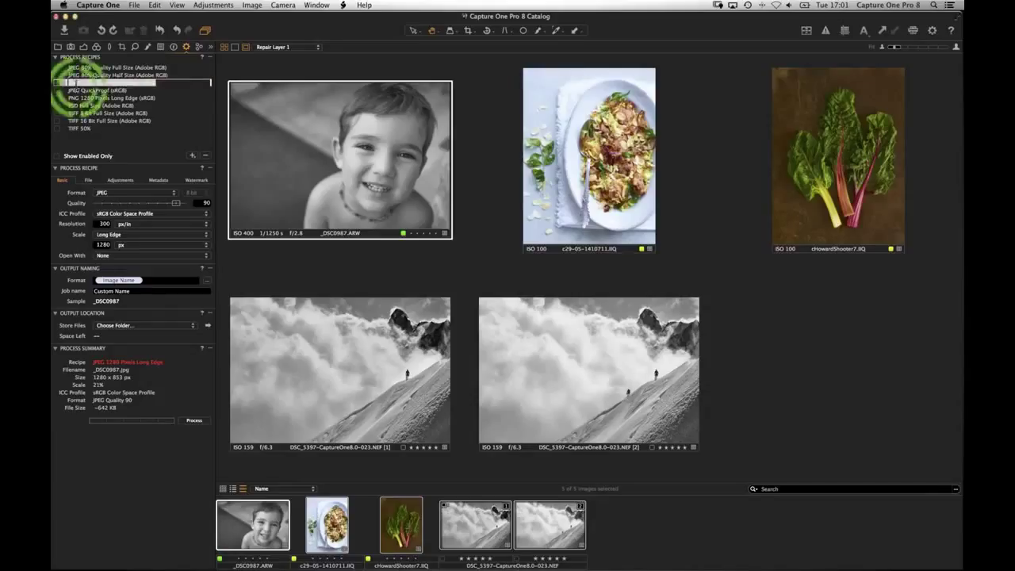
left_click(161, 91)
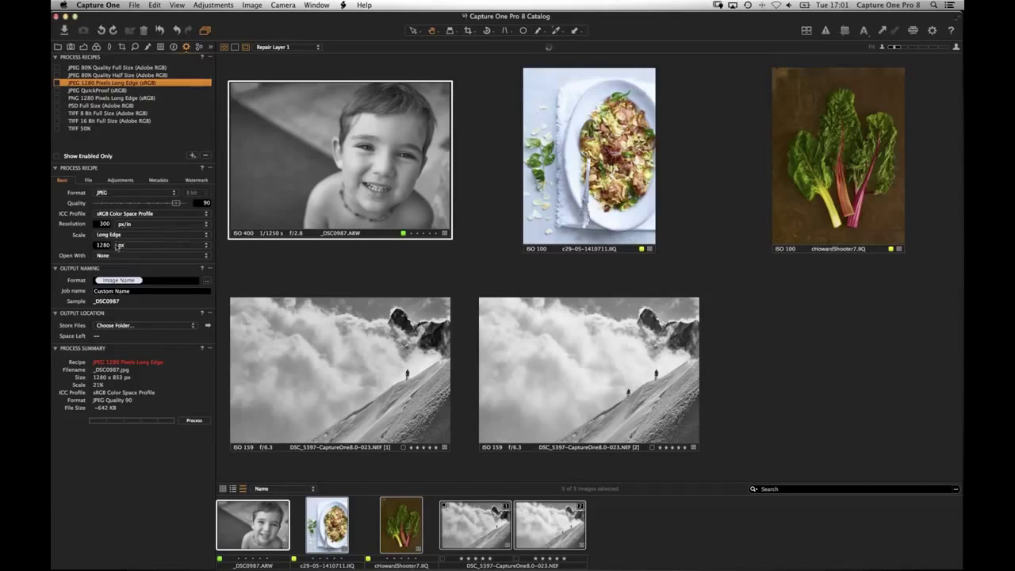
Review the basic and adjustment settings of the JPEG 1280 Pixels Long Edge (sRGB) recipe and enable that recipe for processing
left_click(106, 245)
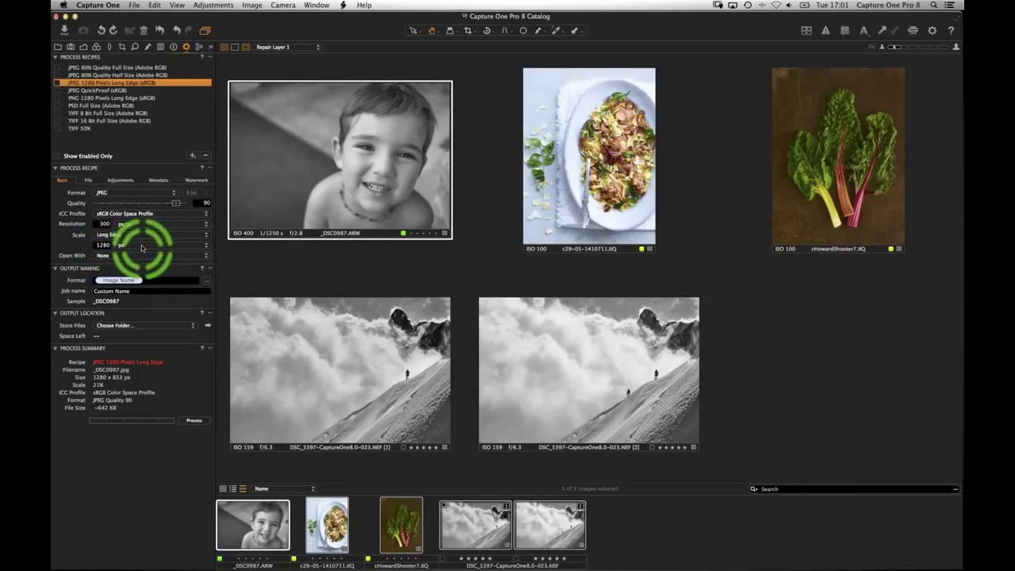
left_click(90, 181)
left_click(156, 196)
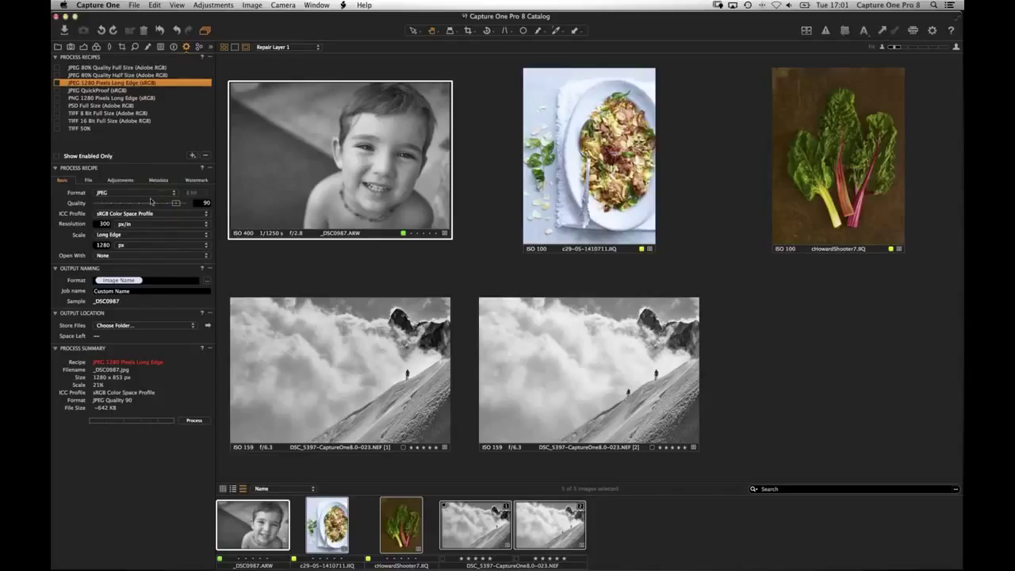
left_click(120, 181)
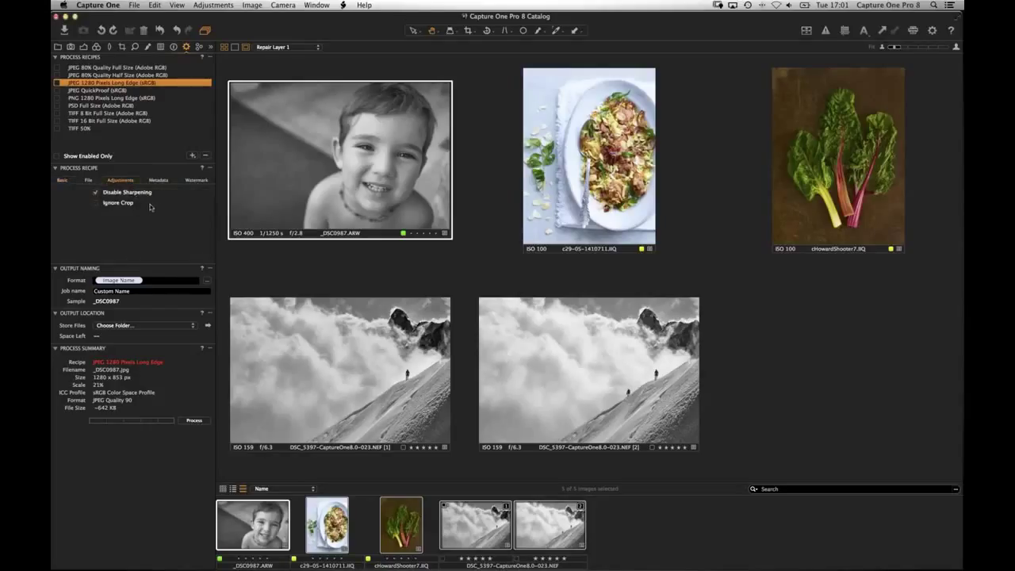
left_click_drag(146, 210, 98, 206)
left_click(56, 84)
left_click(64, 181)
Create a new folder named Output in Pictures and set it as the output location for processed files
left_click(124, 329)
left_click(122, 329)
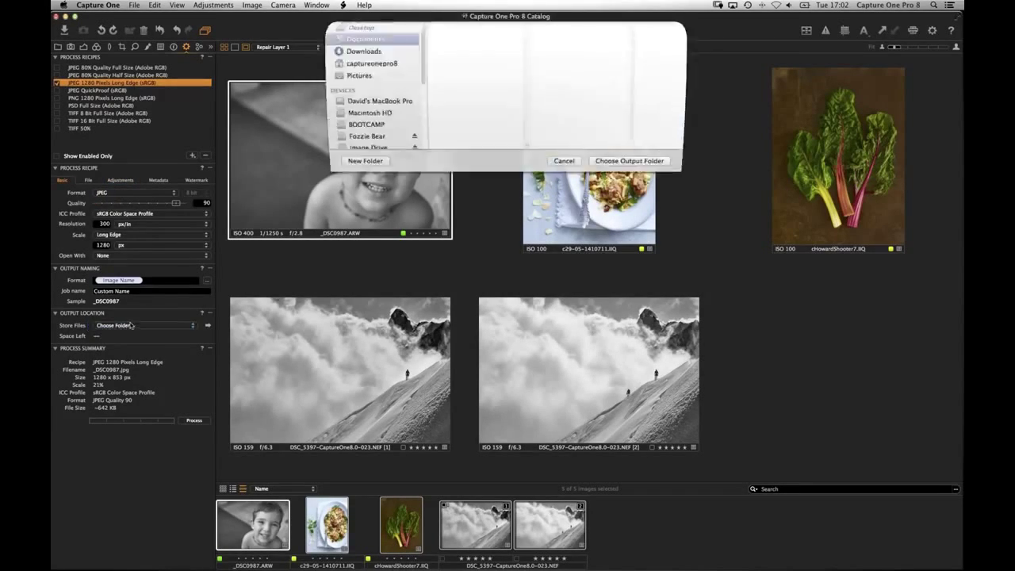
left_click(373, 212)
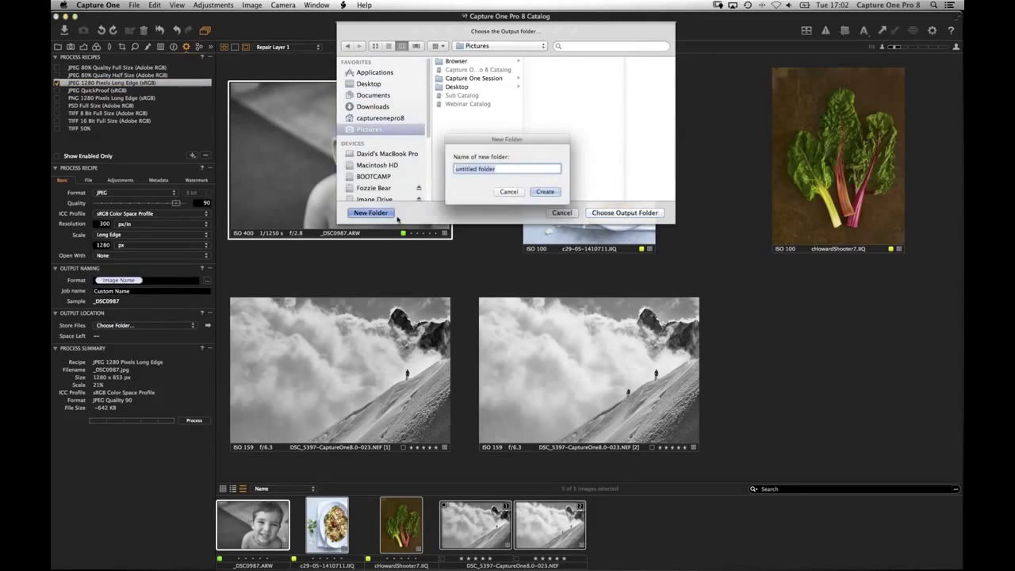
type("Output")
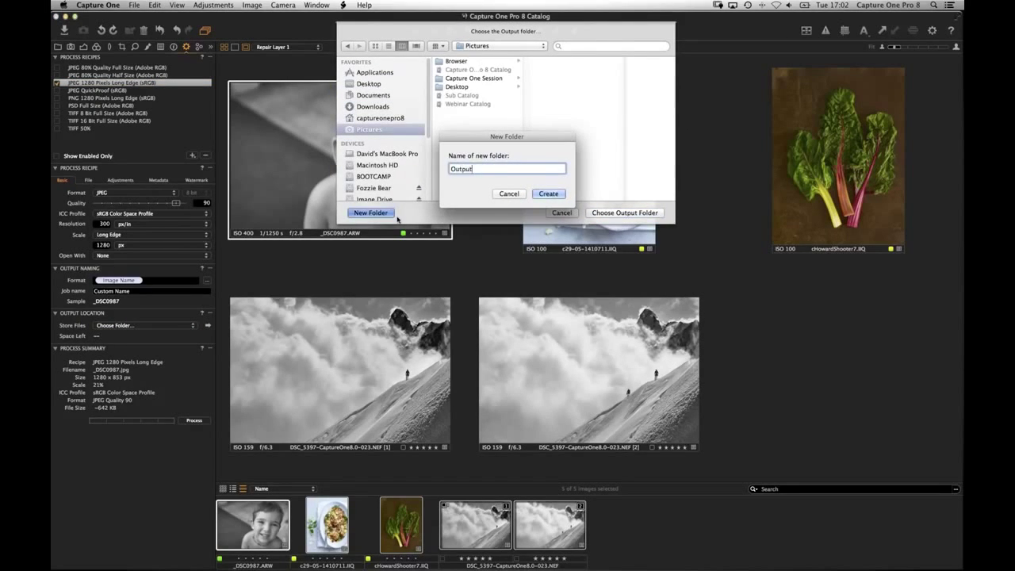
key("Return")
key("Return")
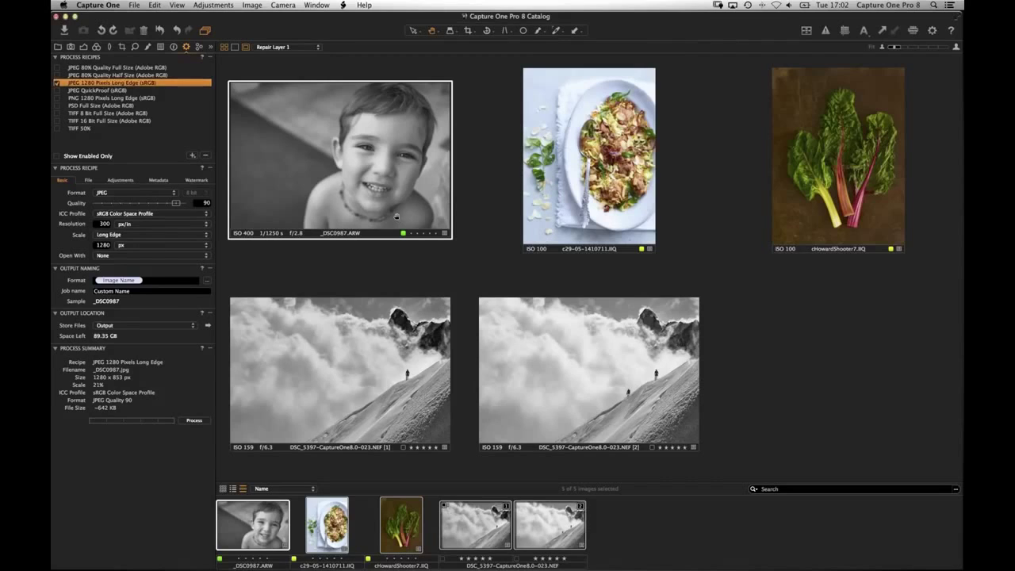
Process all selected photos with the enabled recipe, and open the JPEG1280 subfolder of the Output folder in Finder
left_click(109, 316)
left_click(195, 420)
mouse_move(325, 568)
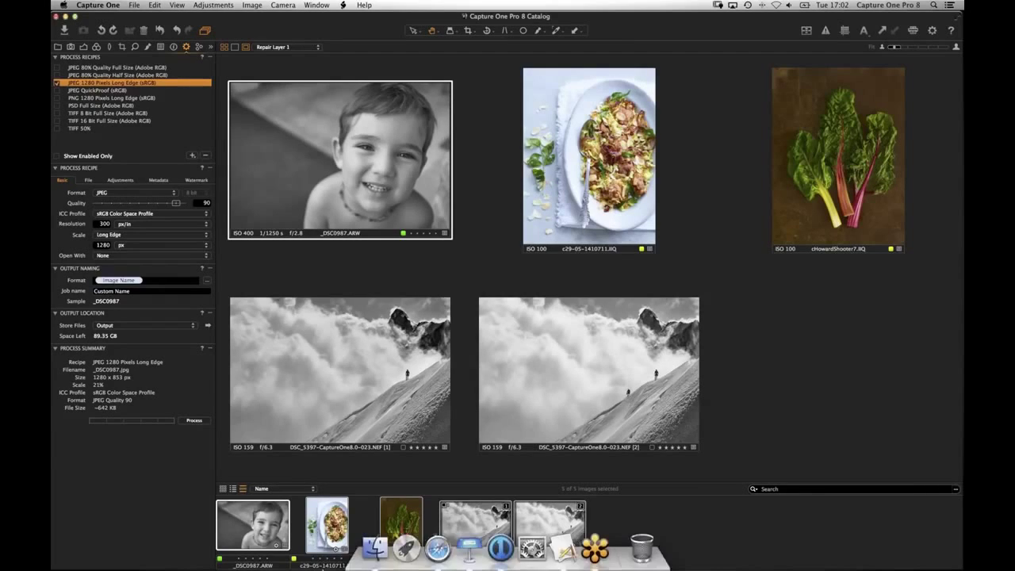
left_click(373, 547)
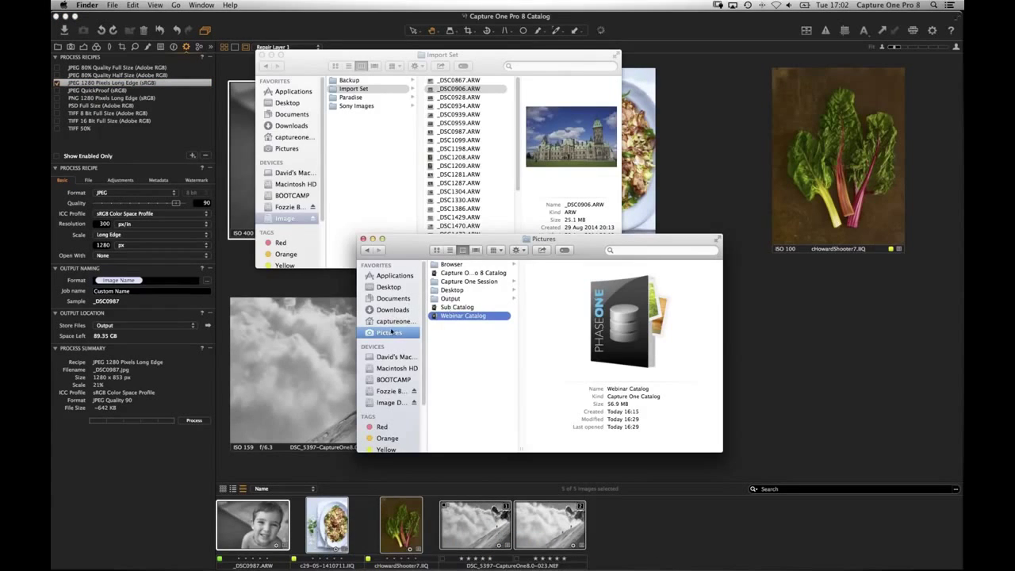
left_click(460, 299)
left_click(553, 266)
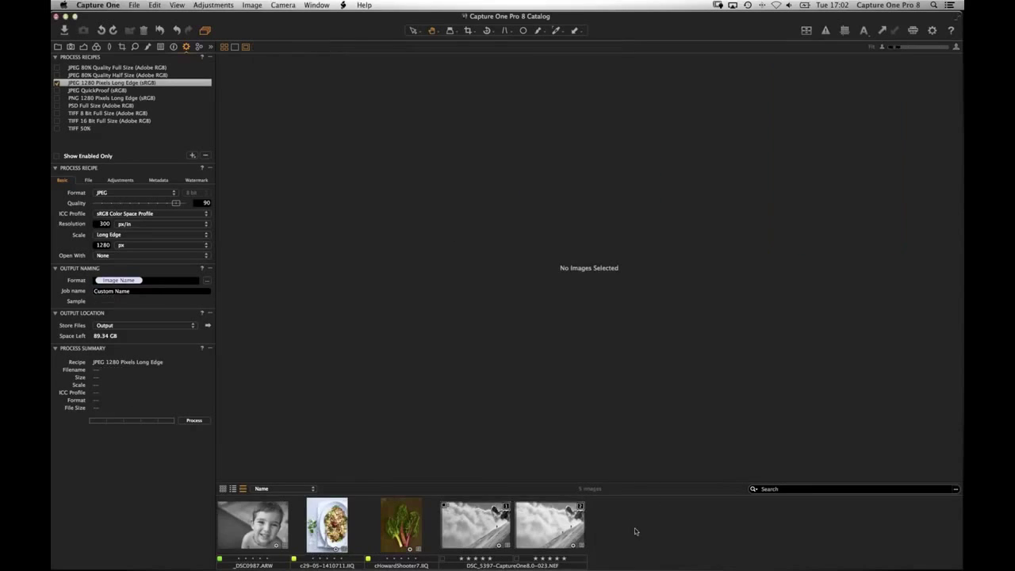
View the portrait, salad, chard and first mountain climber photos one after another in Capture One
left_click(629, 525)
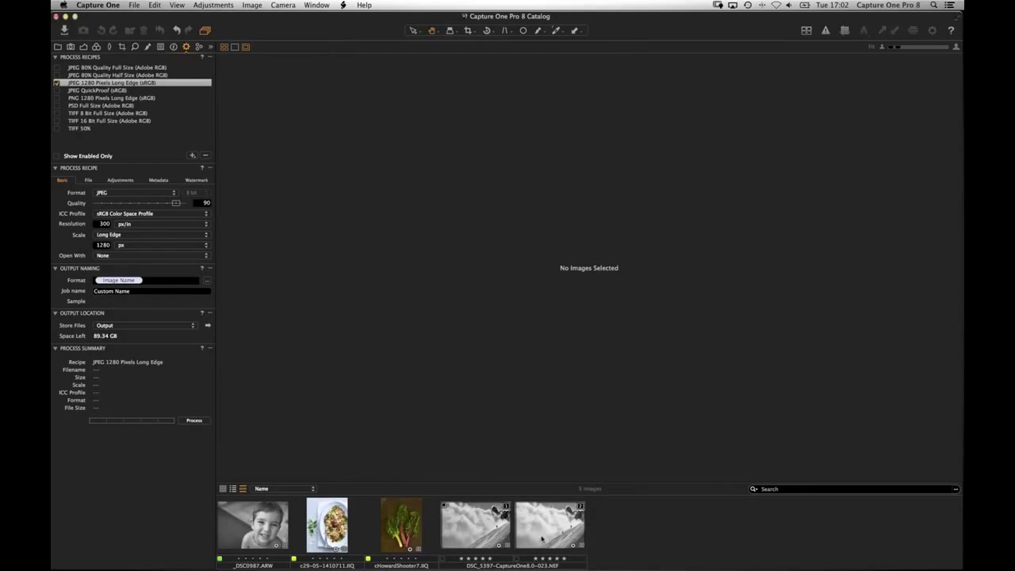
left_click(247, 528)
left_click(330, 532)
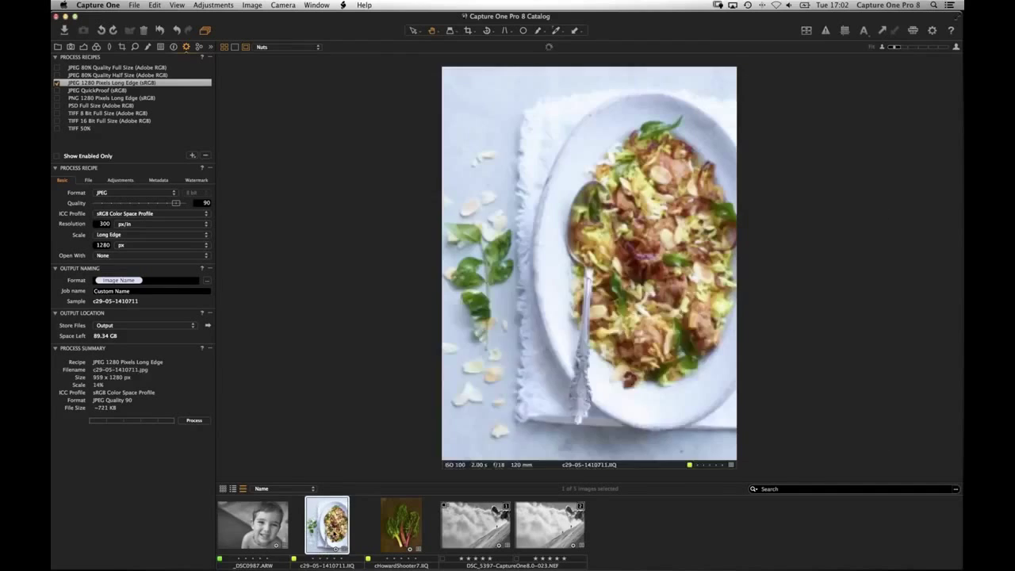
left_click(401, 519)
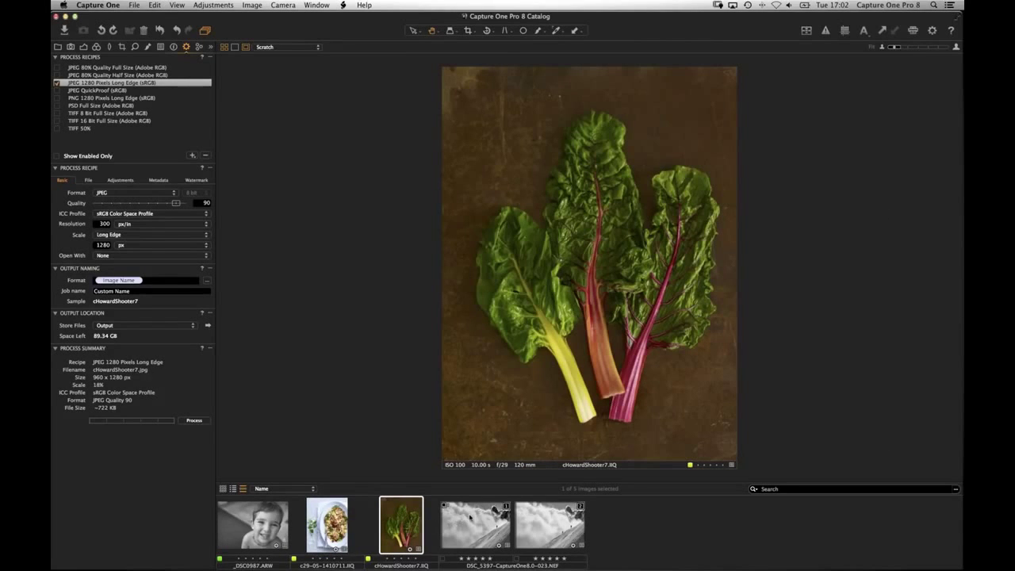
left_click(479, 528)
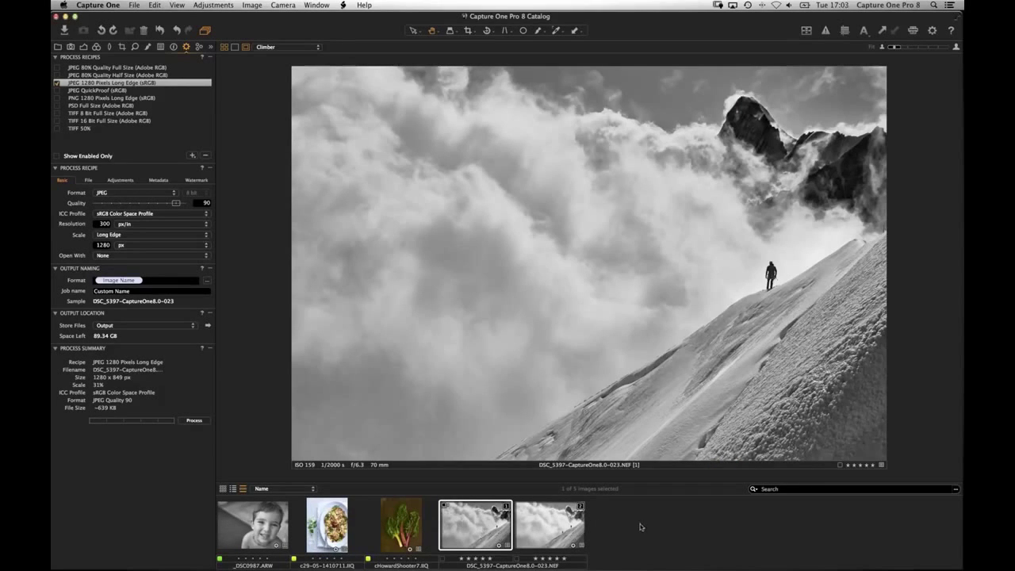
Switch to Finder to check the exported files in the JPEG1280 folder, and return to Capture One to display the boy's portrait
key("super+Tab")
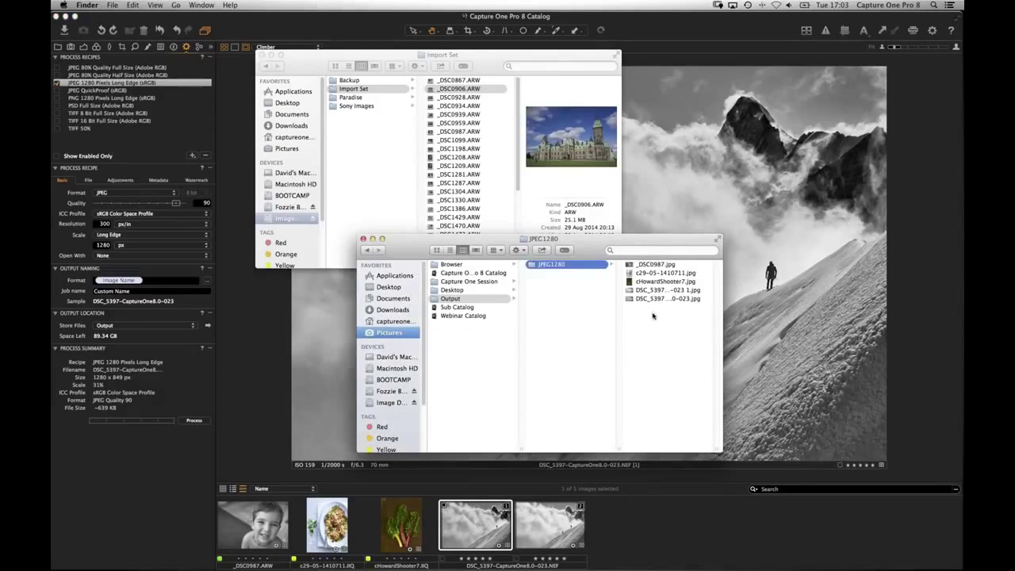
key("super+a")
left_click(639, 530)
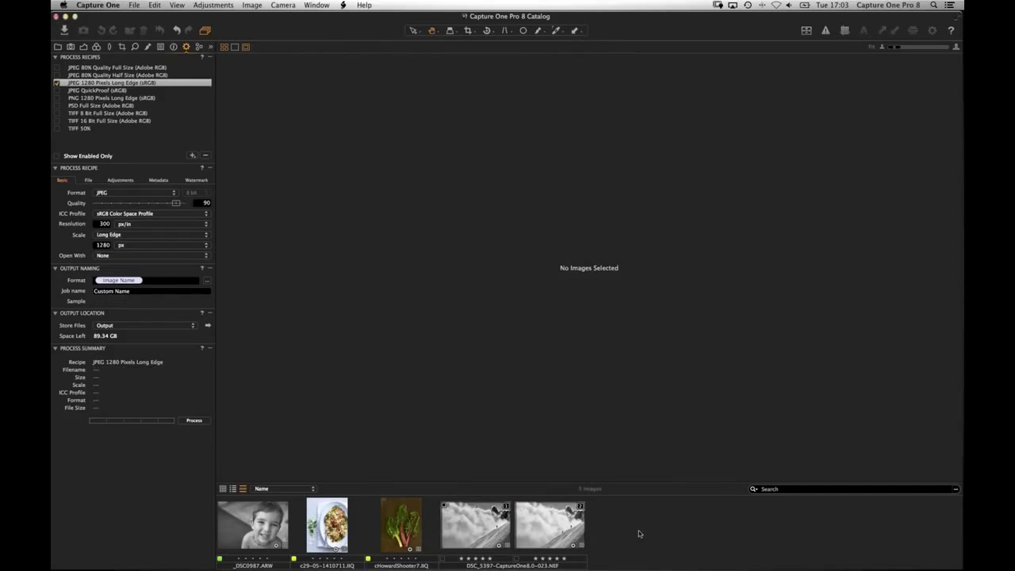
left_click(269, 530)
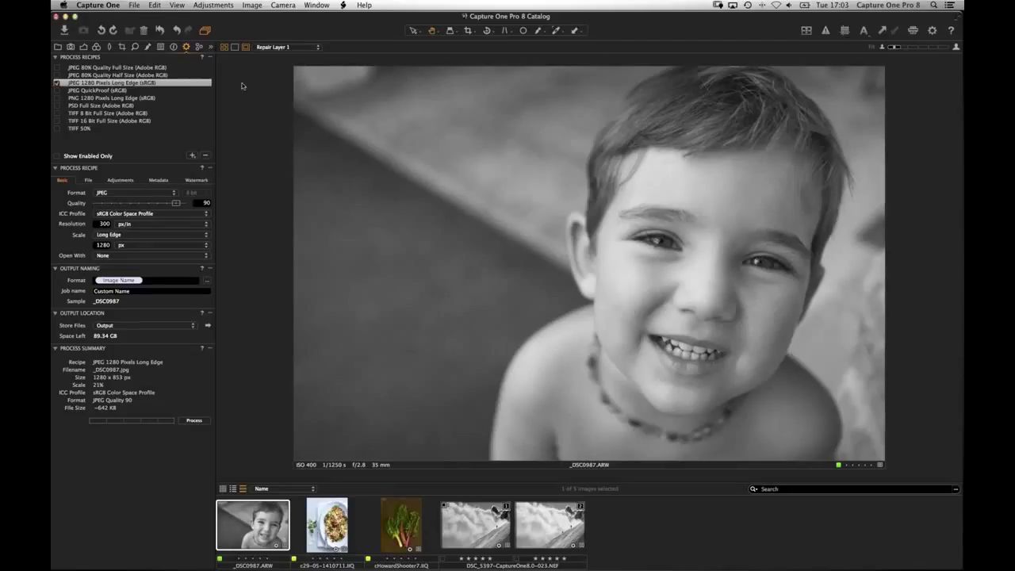
Examine the Process Recipes tool's options for adding, deleting and duplicating recipes, and the list of available recipes
left_click(208, 57)
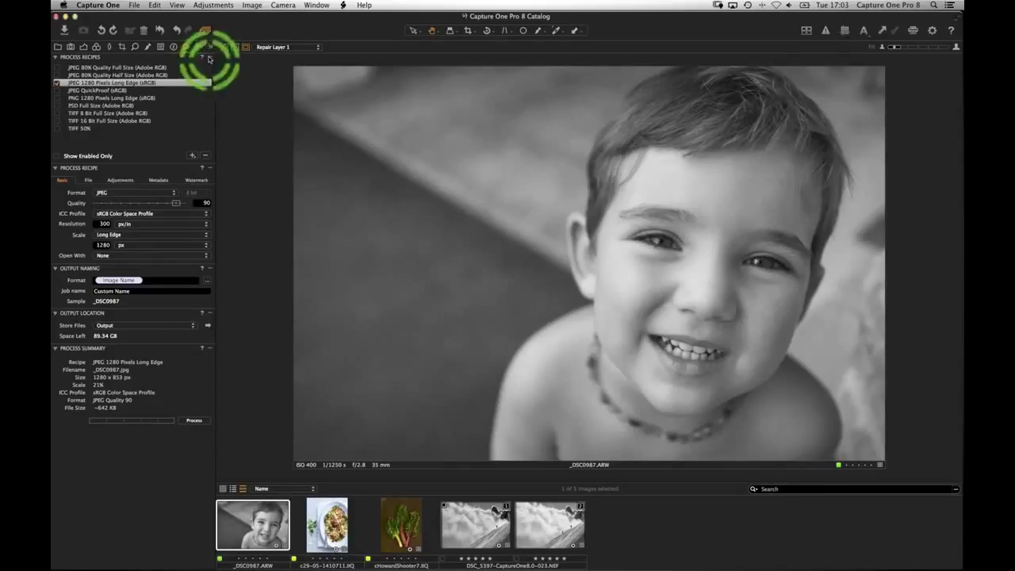
mouse_move(226, 80)
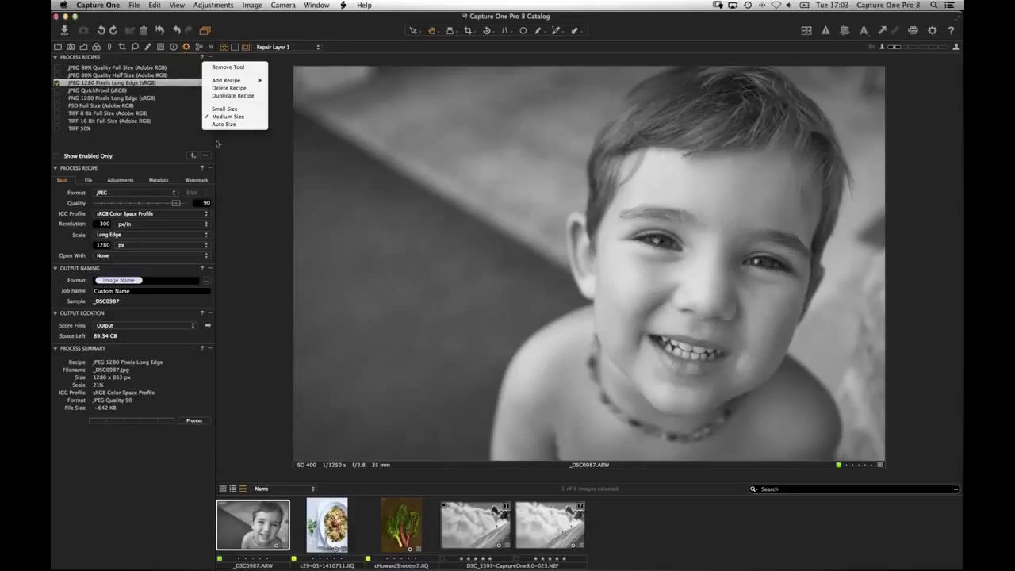
left_click(243, 150)
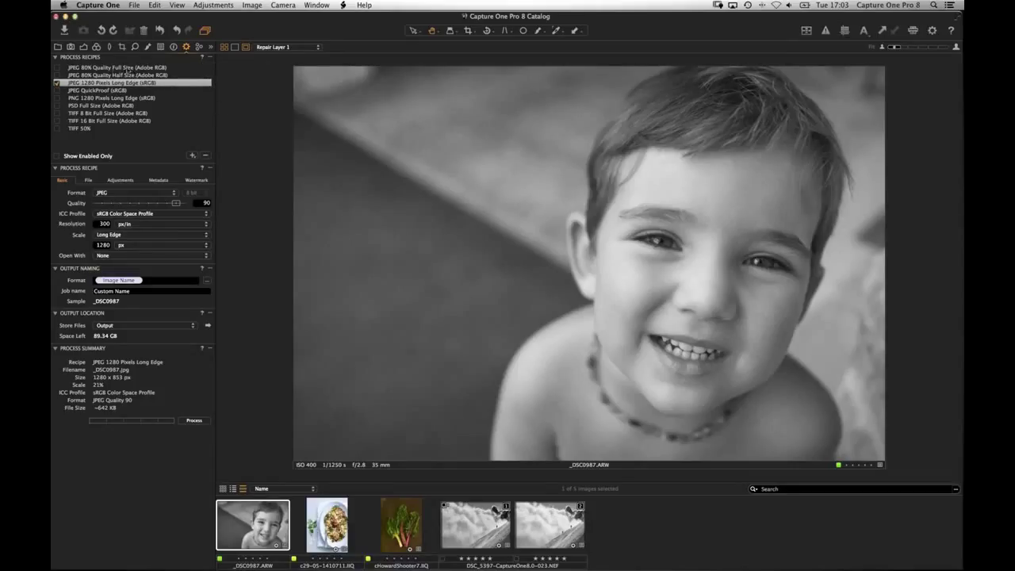
mouse_move(94, 124)
left_mouse_down()
mouse_move(91, 56)
mouse_move(115, 140)
mouse_move(127, 123)
mouse_move(162, 126)
left_mouse_up()
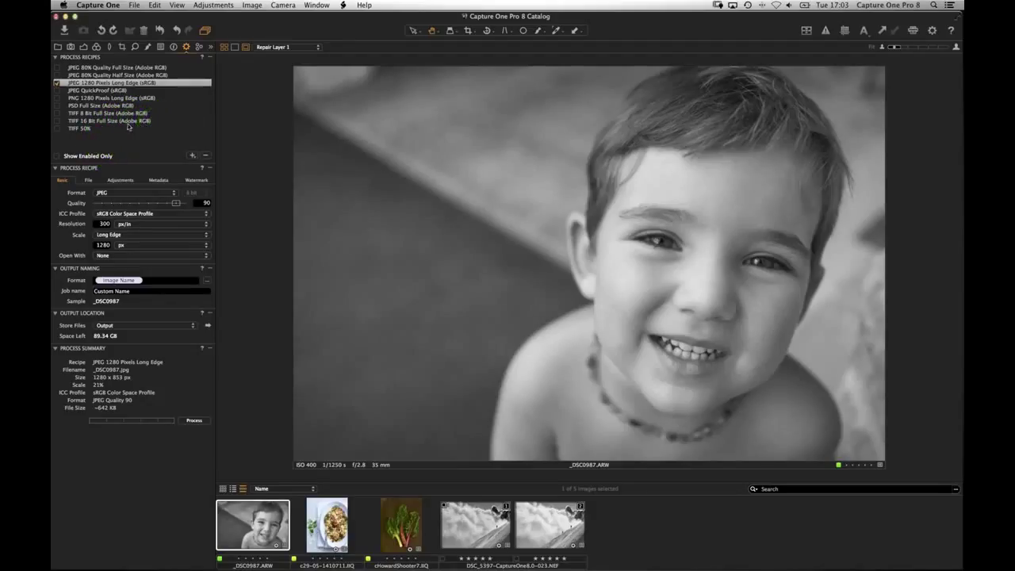